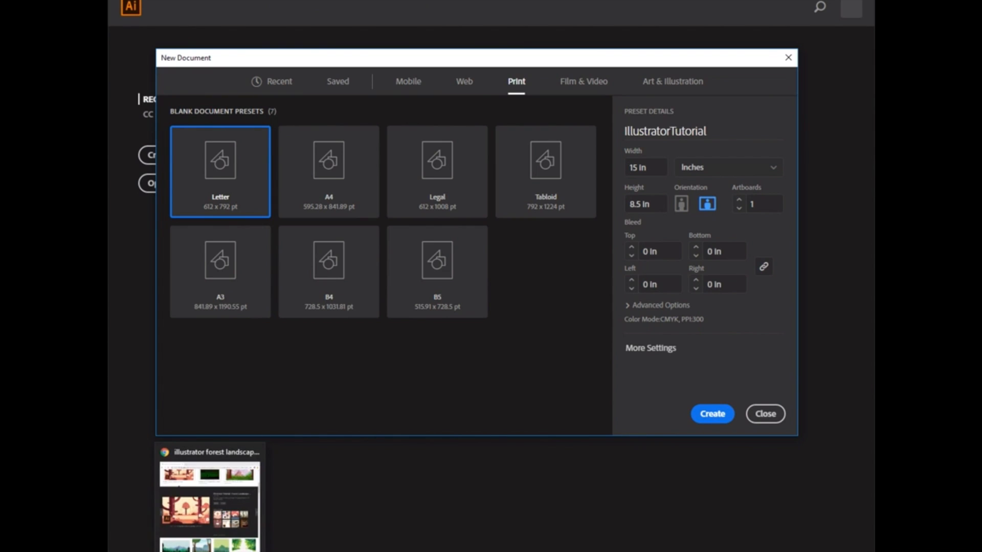
# Step: Examine the forest landscape reference image in Chrome's image search results, then return to Illustrator
pyautogui.click(185, 534)
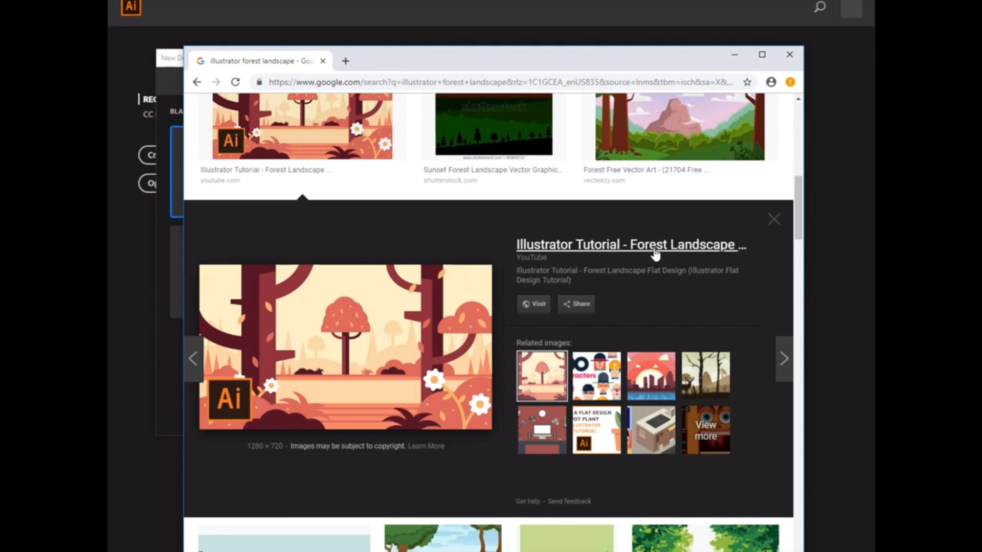
pyautogui.click(152, 65)
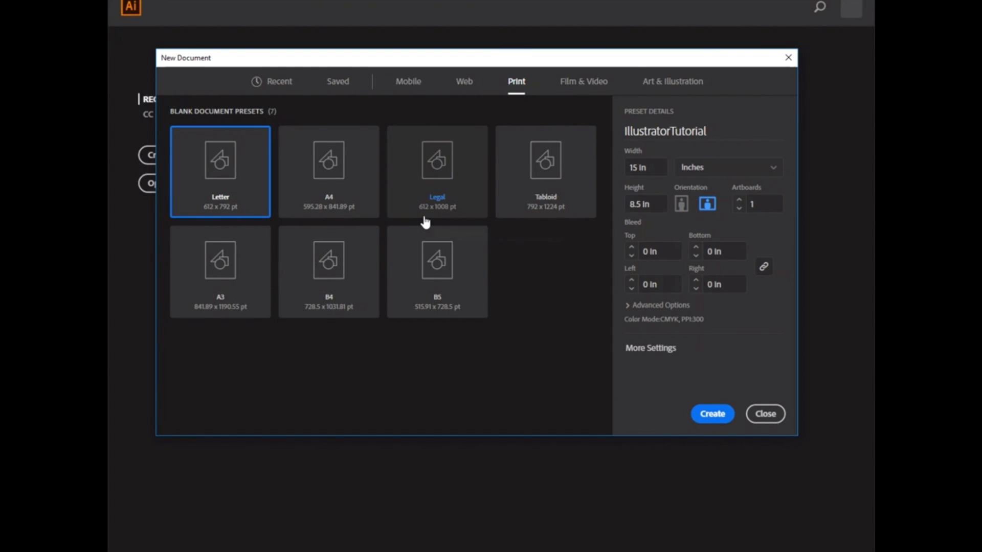
pyautogui.hotkey('alt', 'Tab')
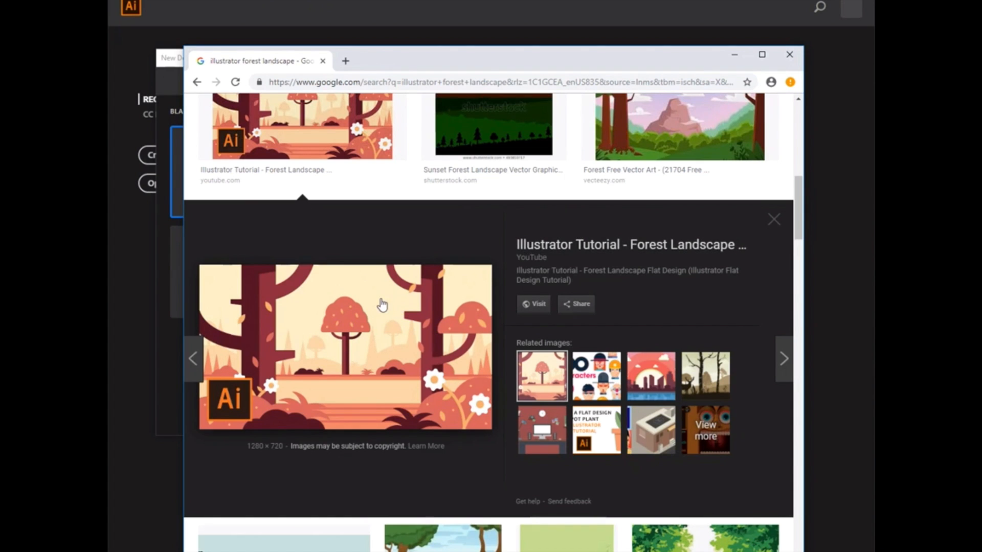
pyautogui.scroll(8, 338, 305)
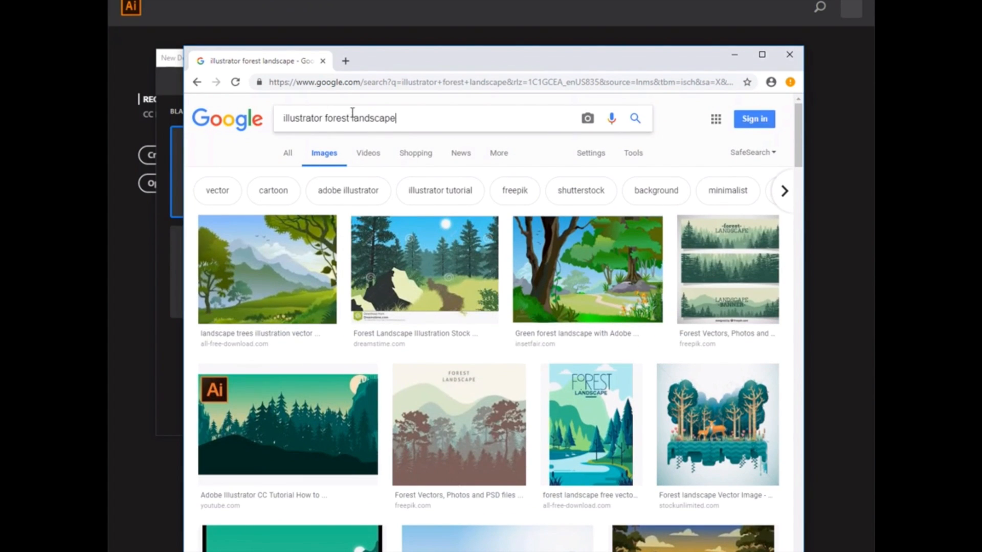
pyautogui.scroll(-3, 352, 211)
pyautogui.scroll(-4, 353, 211)
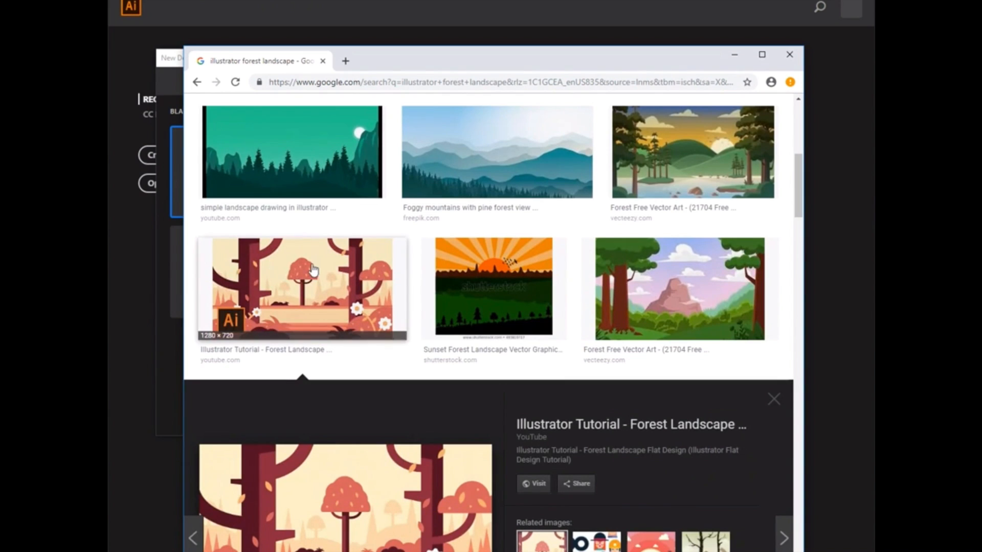
pyautogui.scroll(-3, 330, 307)
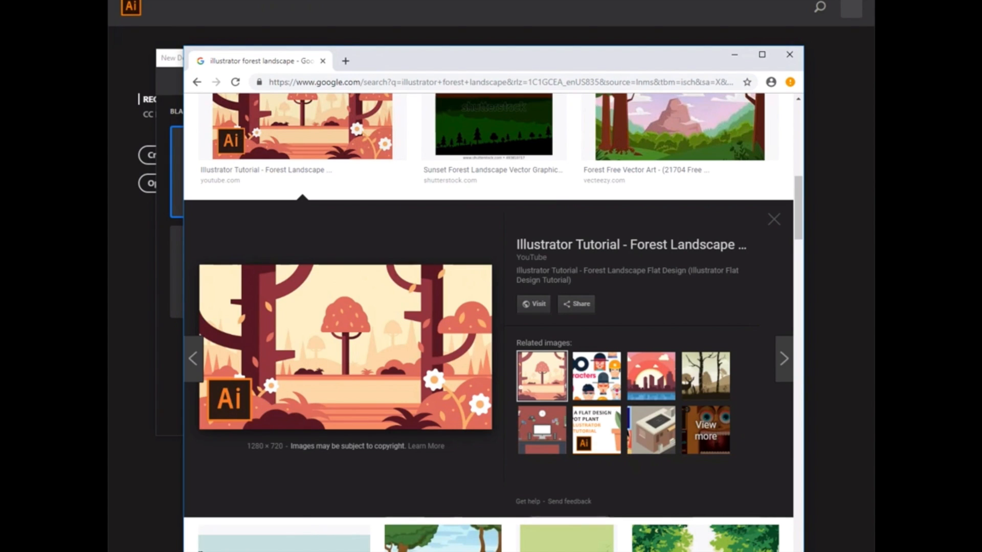
pyautogui.moveTo(239, 551)
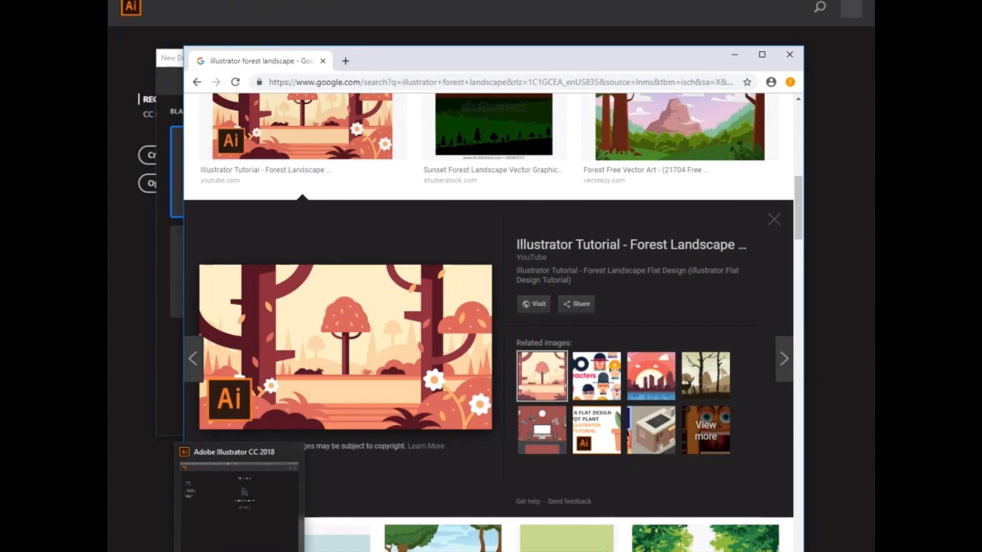
pyautogui.click(239, 486)
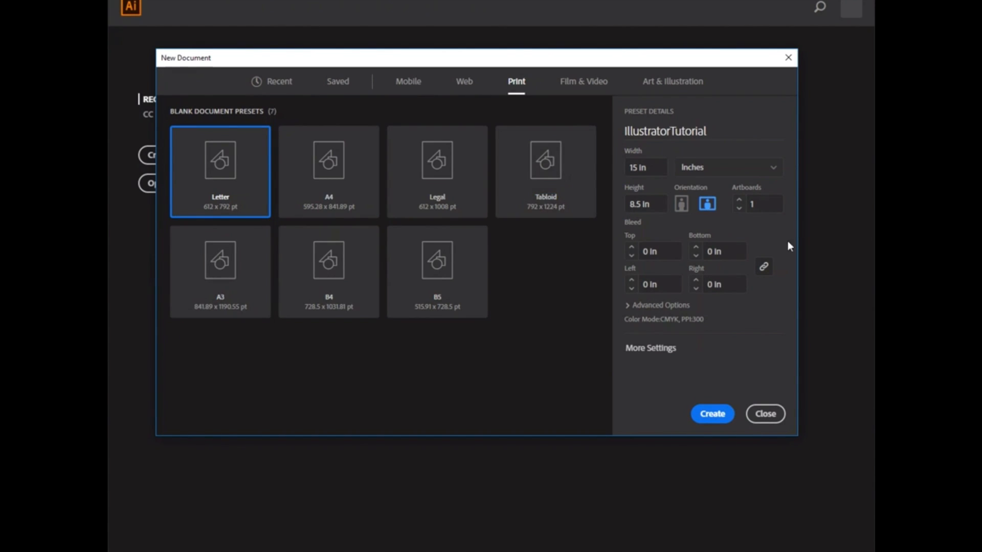
pyautogui.moveTo(516, 61); pyautogui.dragTo(541, 397)
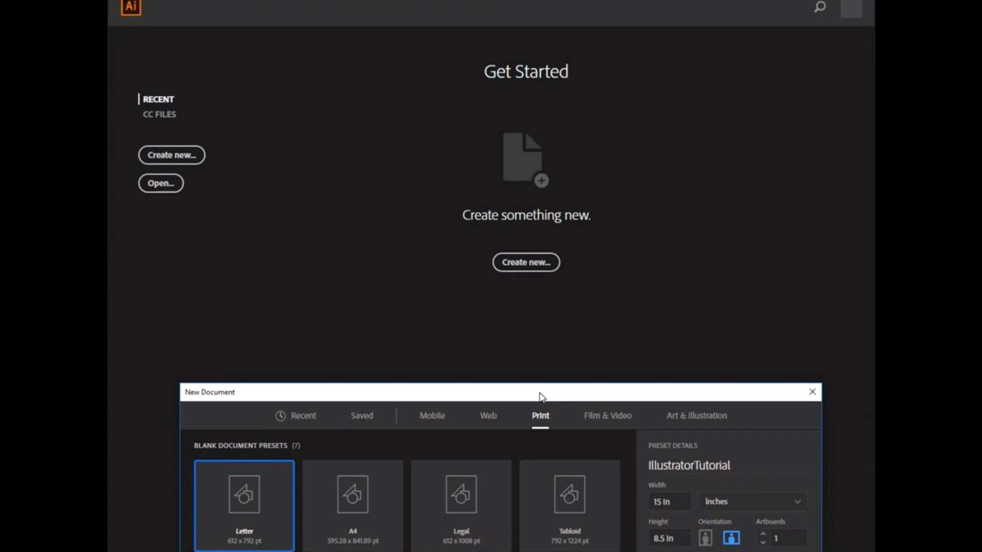
pyautogui.moveTo(541, 397); pyautogui.dragTo(523, 90)
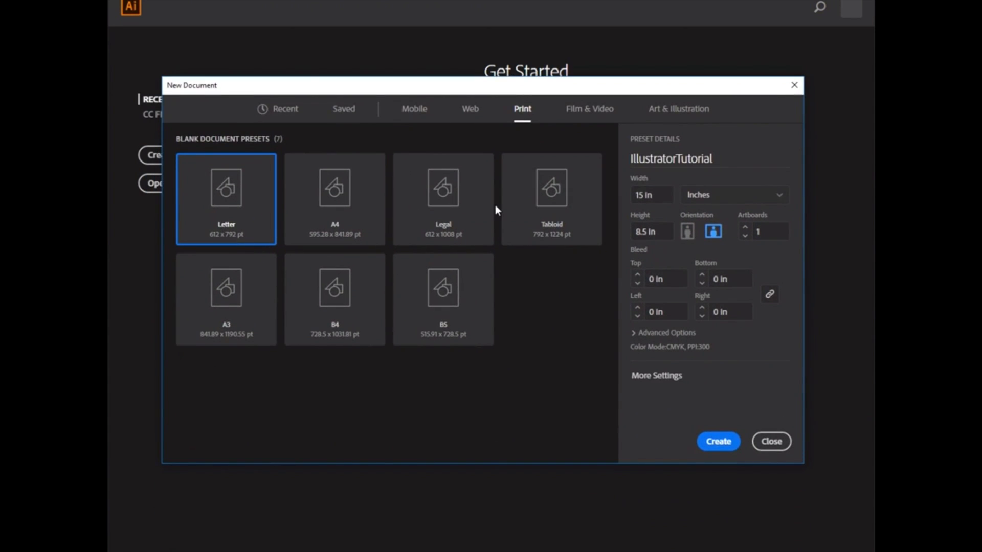
pyautogui.click(279, 118)
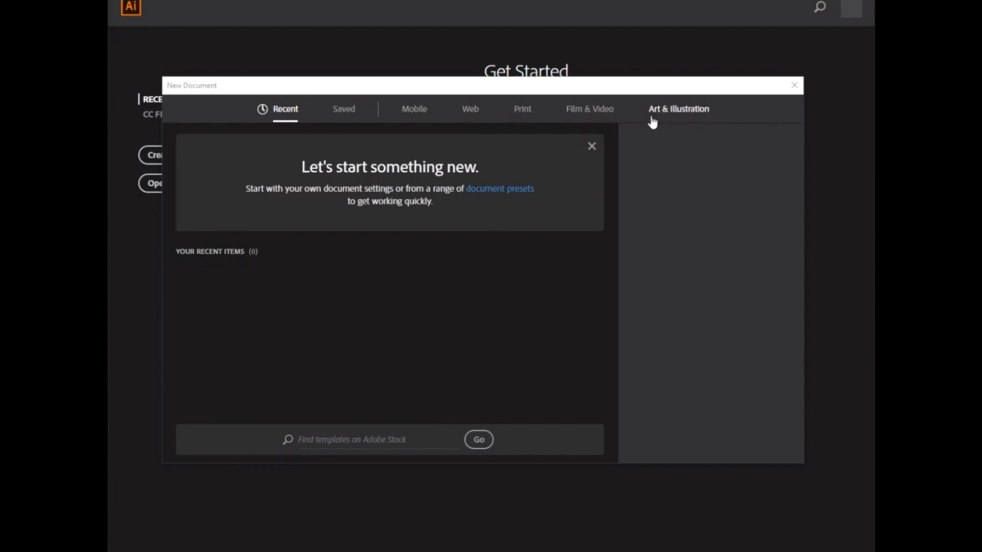
# Step: Choose the Print category's Letter preset for the new document and set its units to inches
pyautogui.click(521, 116)
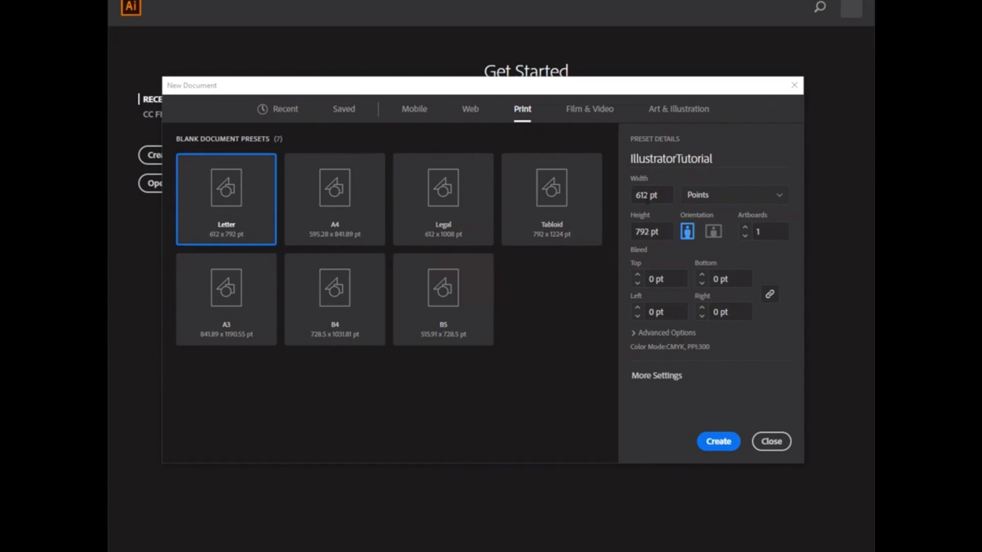
pyautogui.click(664, 192)
pyautogui.click(698, 194)
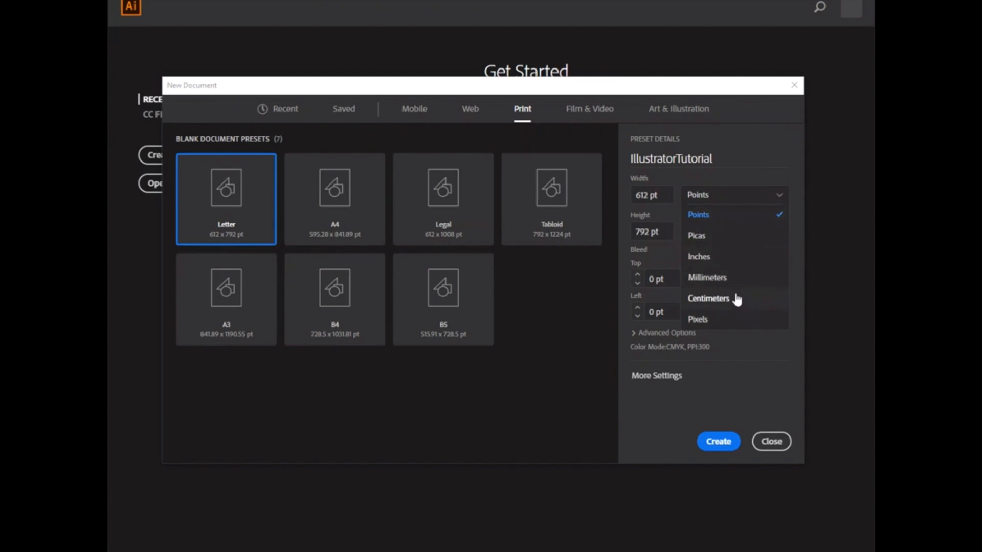
pyautogui.click(726, 254)
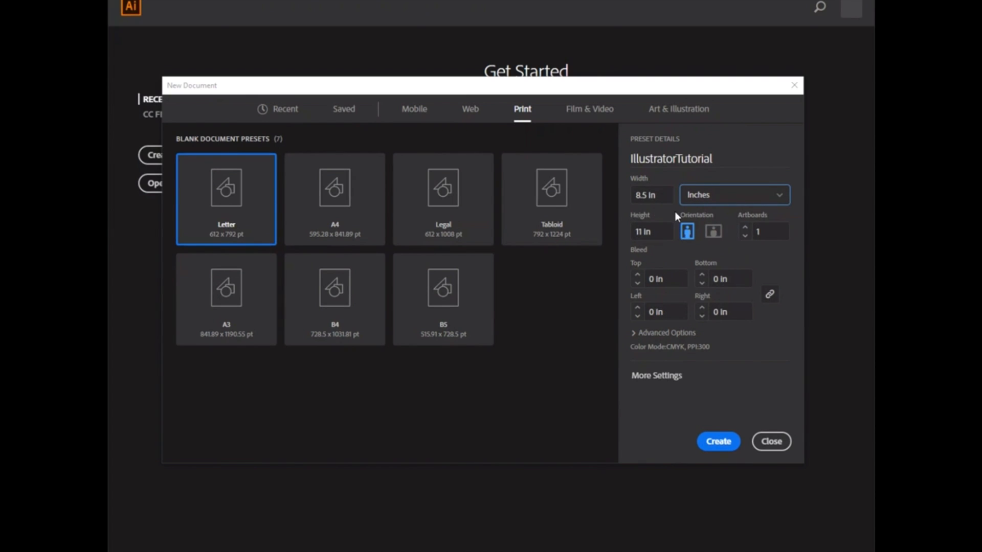
# Step: Set the new document's width to 15 in and its height to 8.5 in
pyautogui.click(644, 196)
pyautogui.doubleClick(643, 196)
pyautogui.write('15 in')
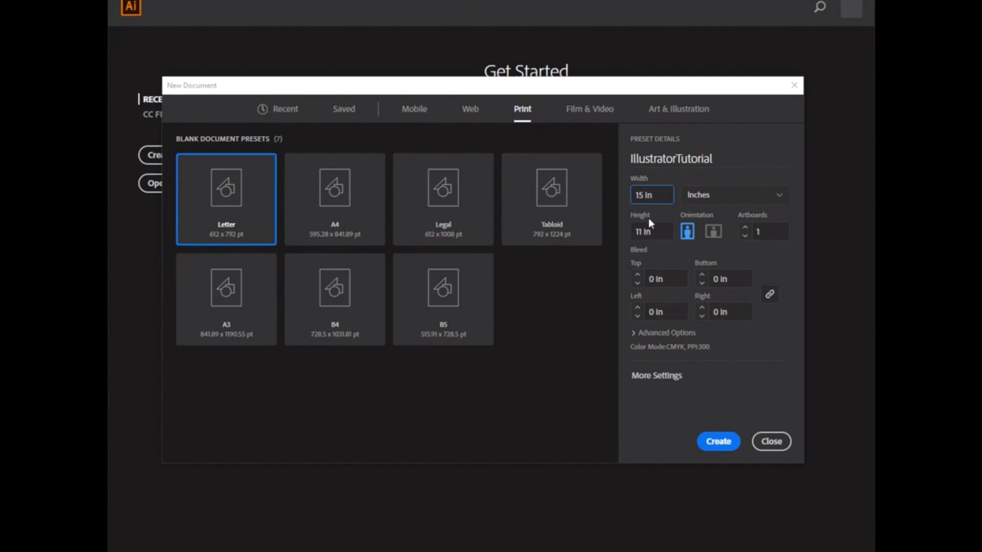
pyautogui.press('Tab')
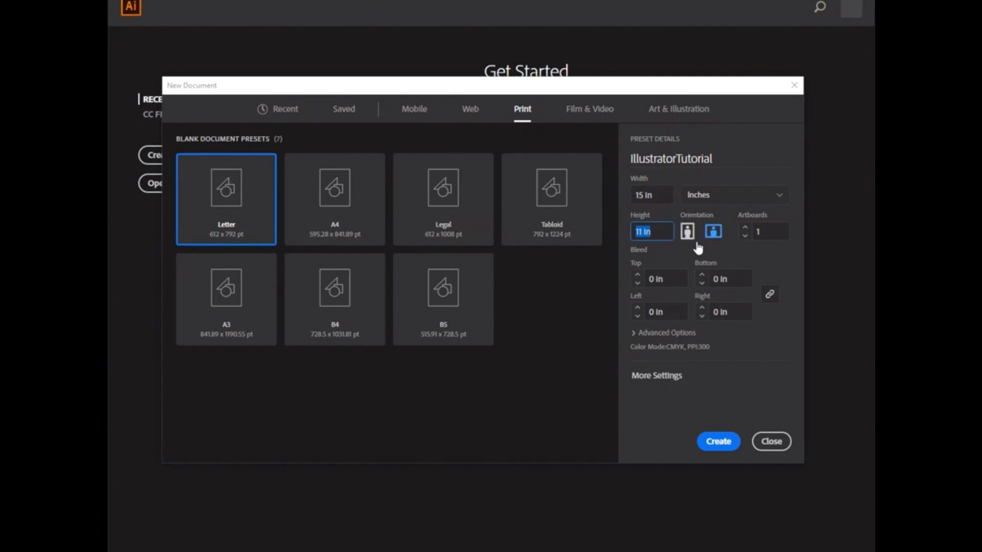
pyautogui.write('8.5 in')
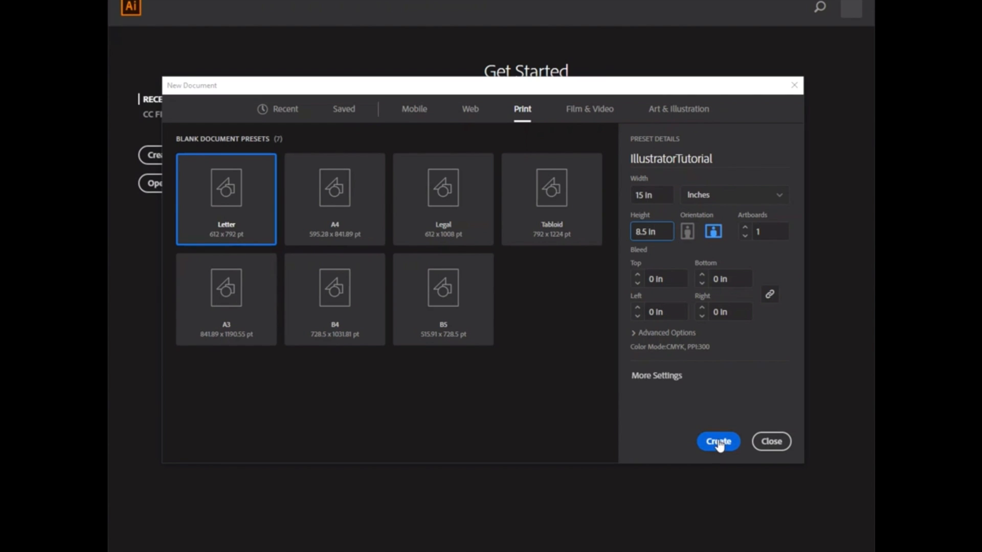
pyautogui.click(638, 275)
pyautogui.click(637, 275)
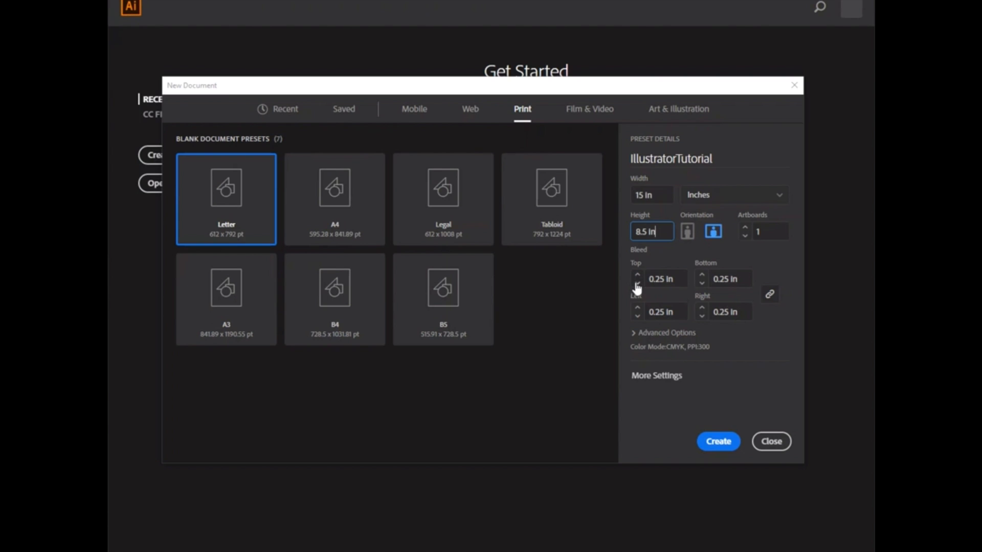
pyautogui.click(637, 284)
# Step: Create the document and dismiss the welcome tour
pyautogui.click(718, 442)
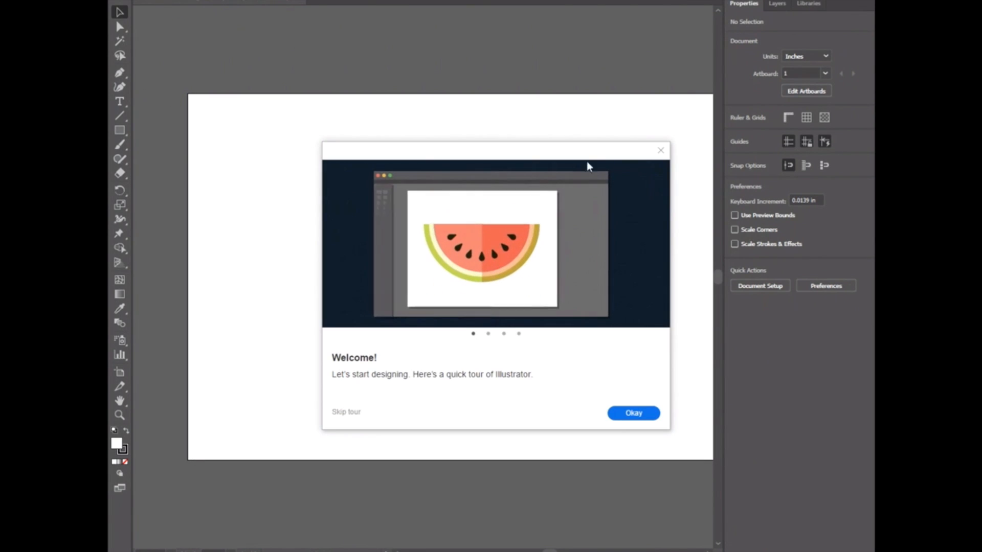
pyautogui.click(660, 149)
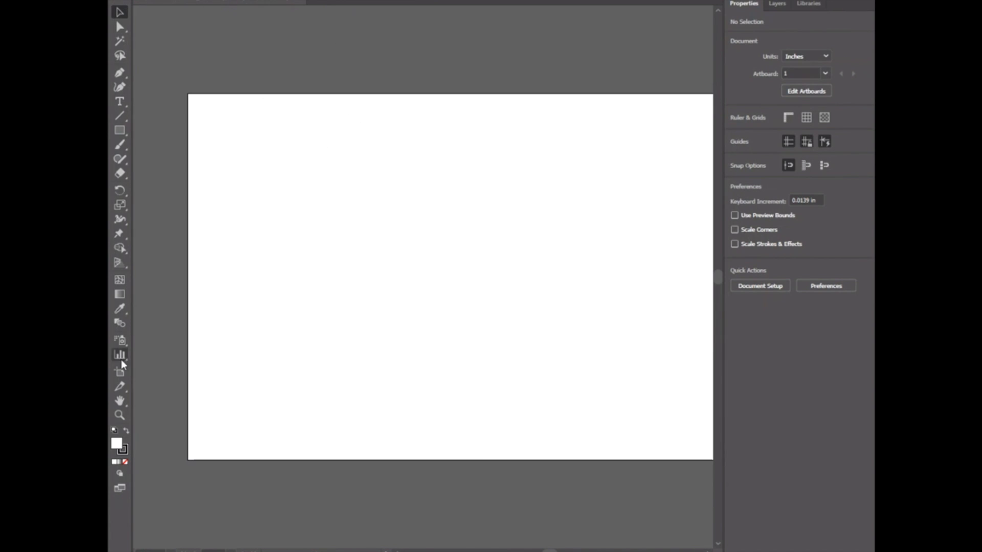
# Step: Look through the document's layers, libraries and properties, ending on the layer list
pyautogui.click(785, 5)
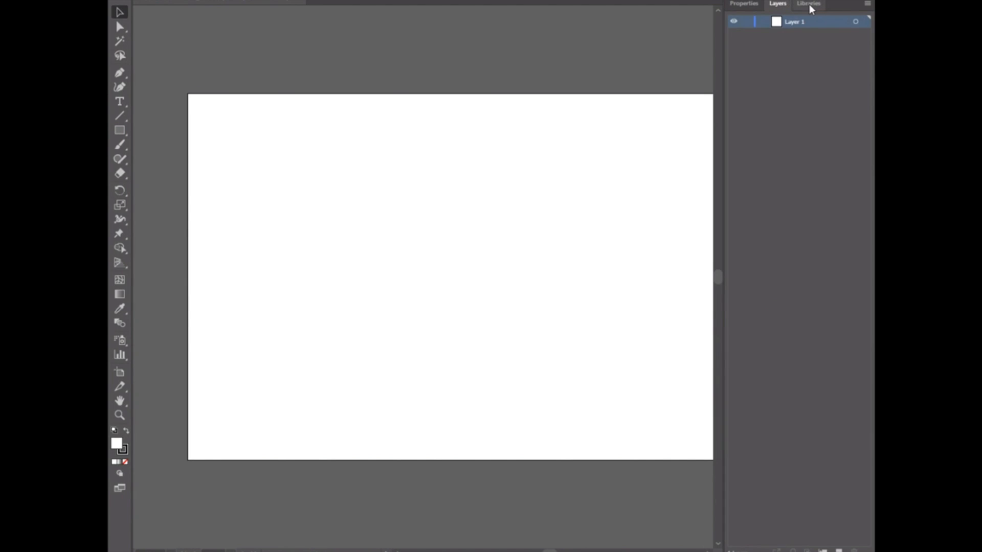
pyautogui.click(808, 5)
pyautogui.click(741, 5)
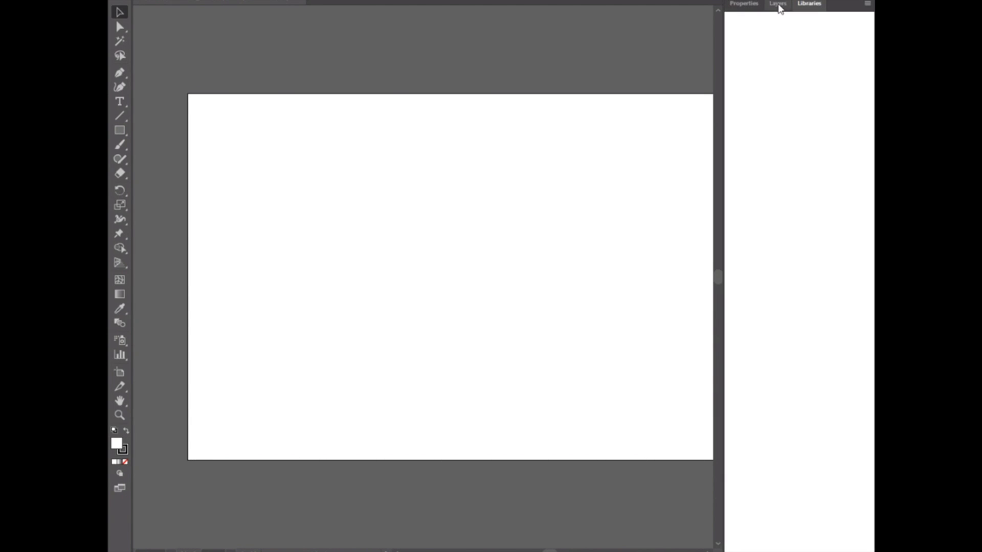
pyautogui.click(767, 5)
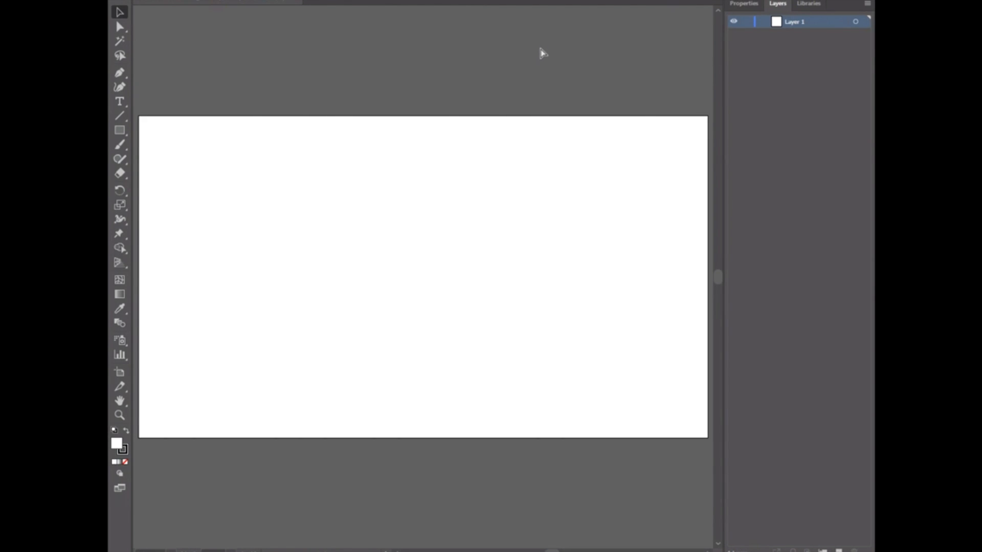
pyautogui.hotkey('ctrl', '-')
pyautogui.hotkey('ctrl', '-')
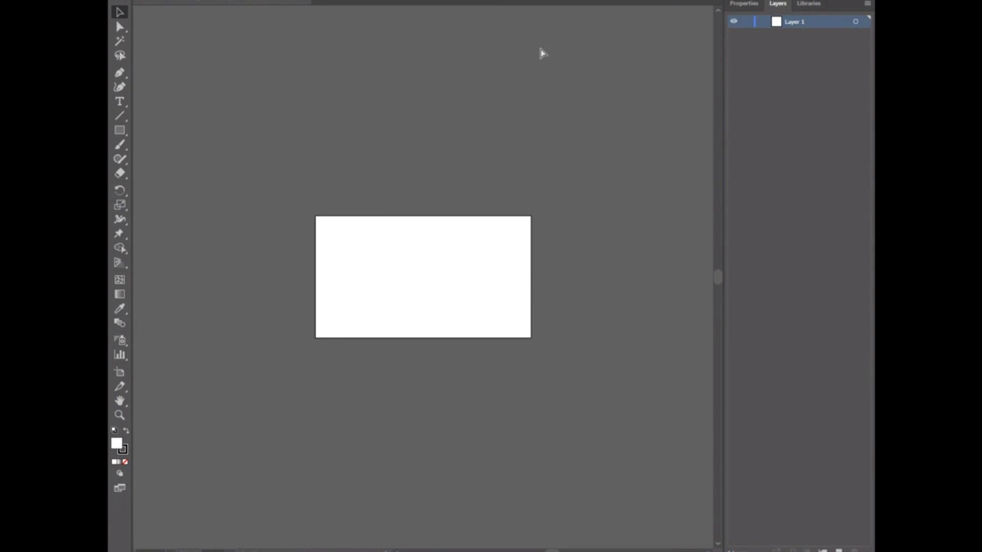
pyautogui.hotkey('ctrl', '+')
pyautogui.hotkey('ctrl', '+')
pyautogui.hotkey('ctrl', '+')
pyautogui.hotkey('ctrl', '+')
pyautogui.hotkey('ctrl', '0')
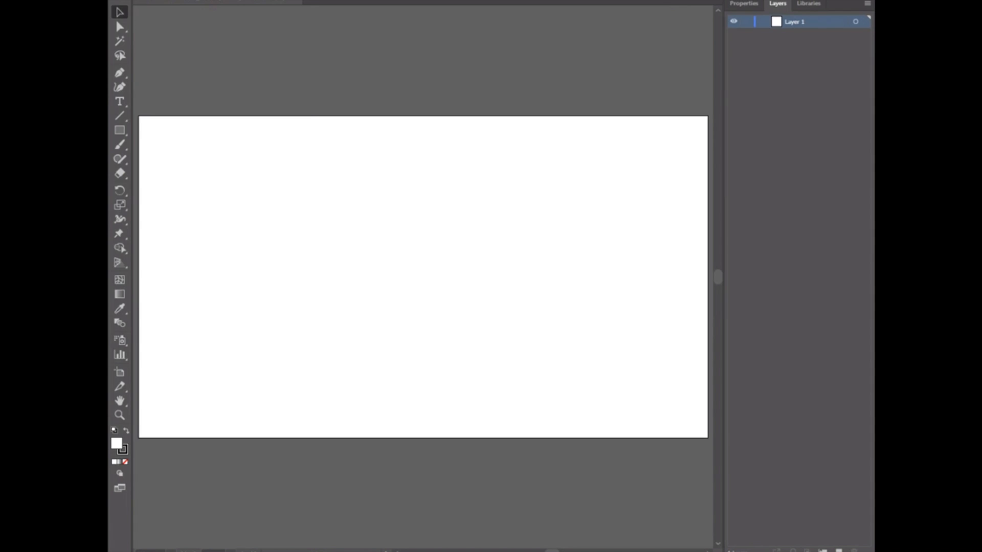
# Step: Bring the "reference" image file from disk onto the artboard
pyautogui.click(139, 0)
pyautogui.click(175, 19)
pyautogui.doubleClick(265, 55)
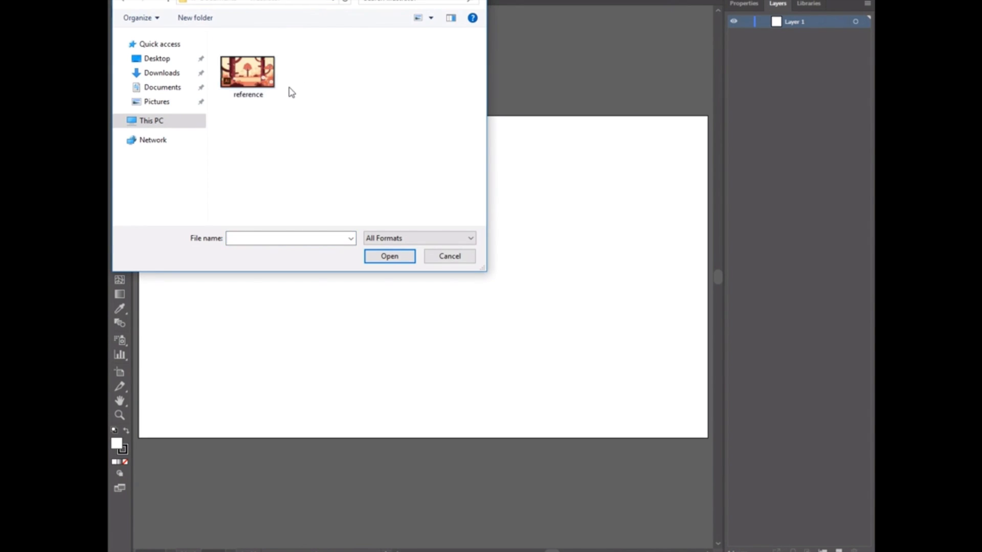
pyautogui.click(249, 96)
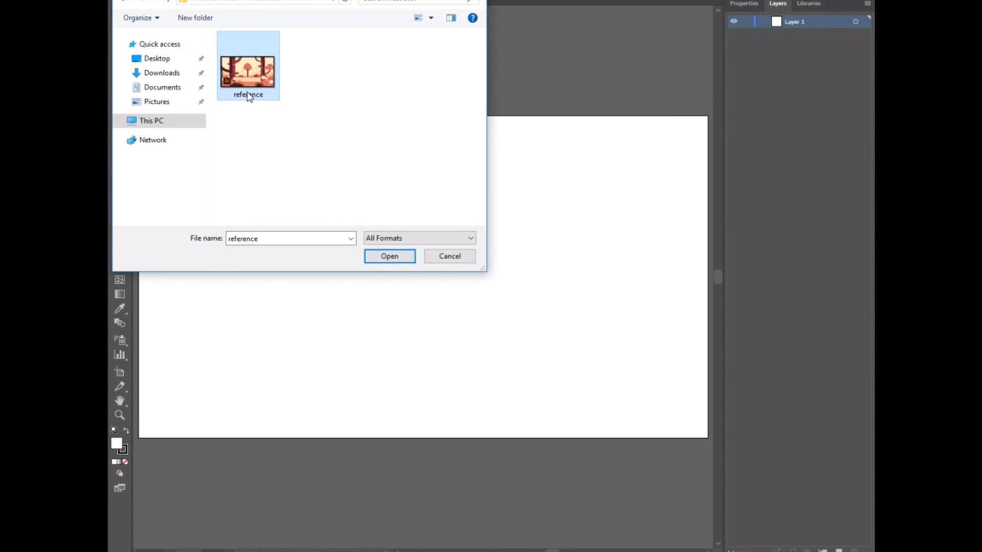
pyautogui.click(391, 258)
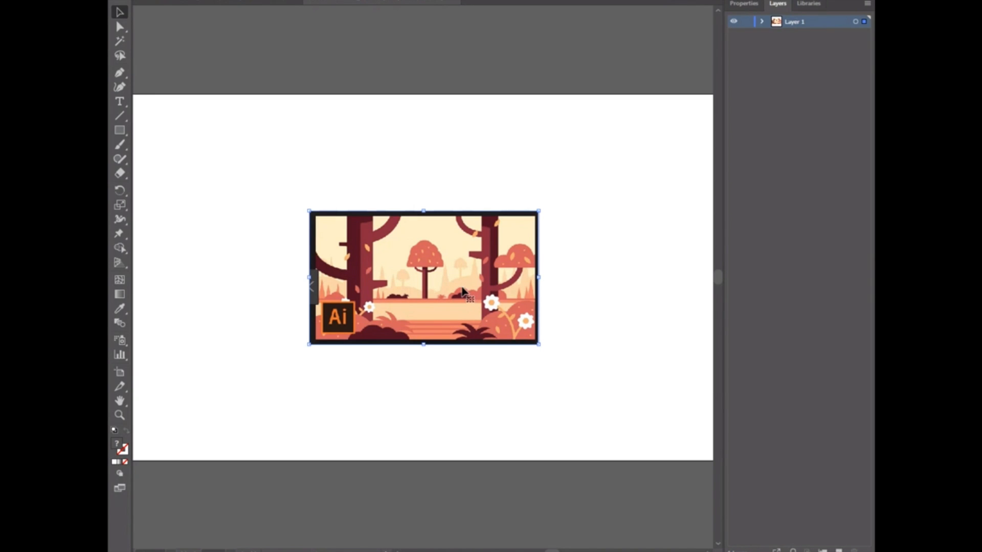
# Step: Move the reference image off the artboard, above its upper-left corner, and enlarge it to about three quarters of the artboard's width
pyautogui.hotkey('ctrl', '-')
pyautogui.hotkey('ctrl', '-')
pyautogui.hotkey('ctrl', '-')
pyautogui.moveTo(425, 274); pyautogui.dragTo(235, 186)
pyautogui.moveTo(284, 153); pyautogui.dragTo(364, 108)
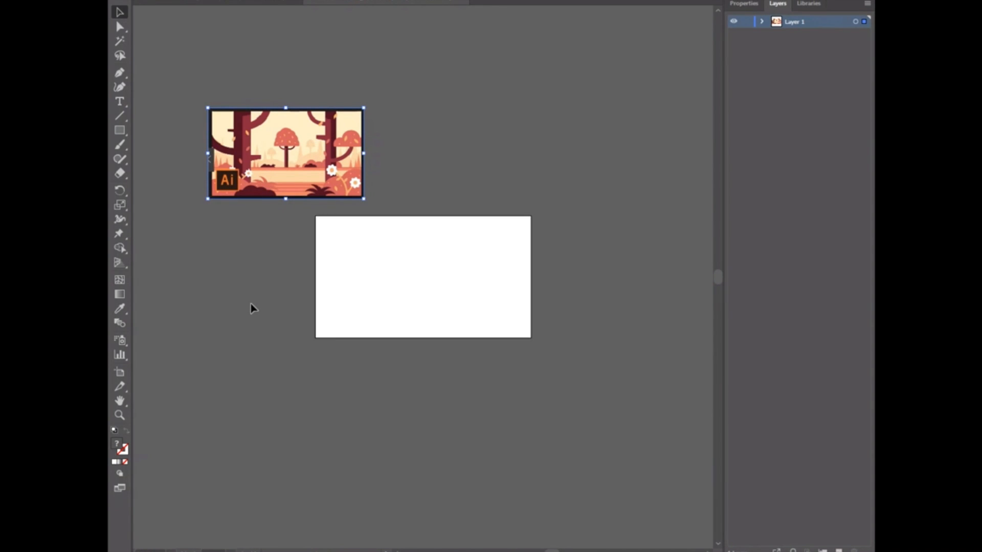
# Step: Draw a small white square with the Rectangle tool below the reference image, outside the artboard
pyautogui.click(121, 131)
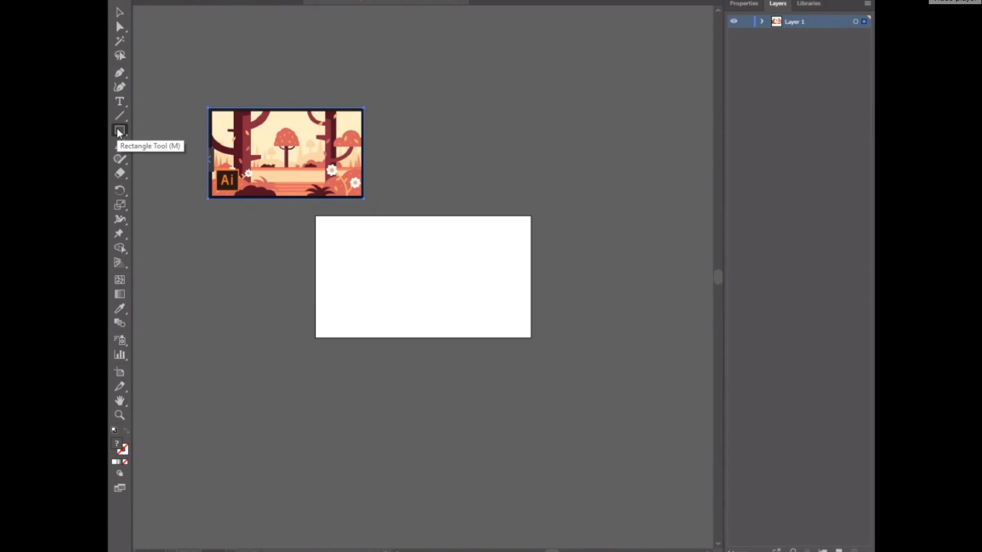
pyautogui.click(117, 131)
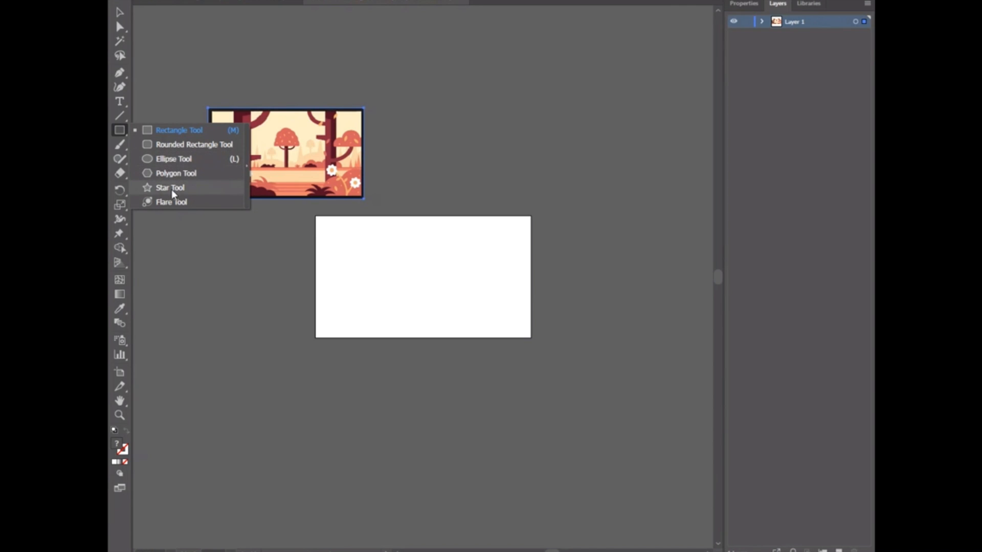
pyautogui.click(179, 130)
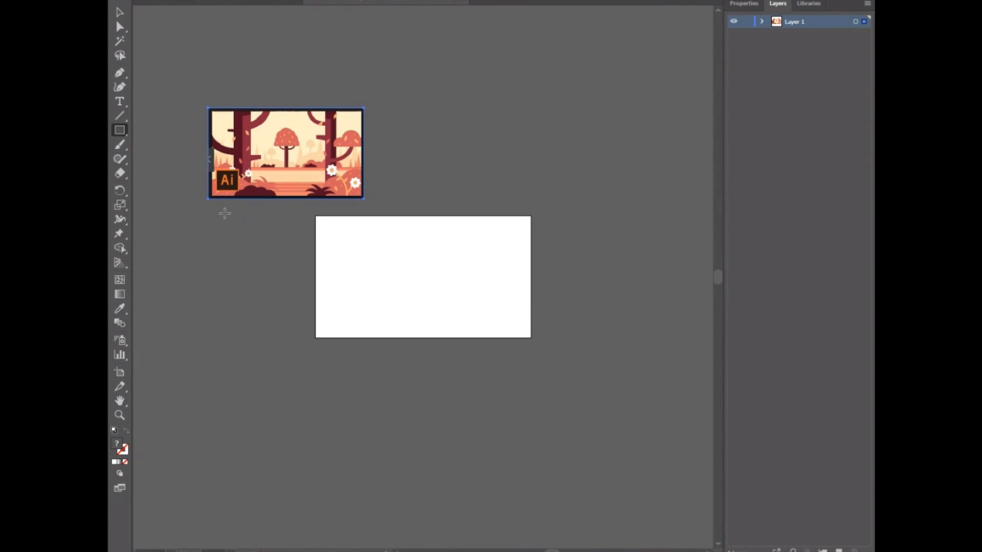
pyautogui.moveTo(233, 222); pyautogui.dragTo(257, 245)
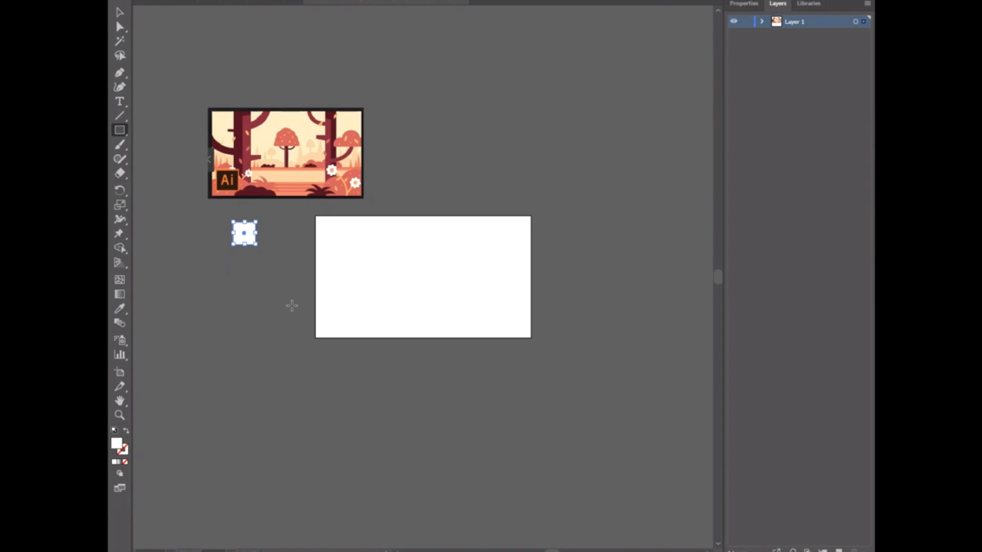
# Step: Copy the reference image into the other open document and position it off the artboard, above its upper-left corner
pyautogui.click(119, 12)
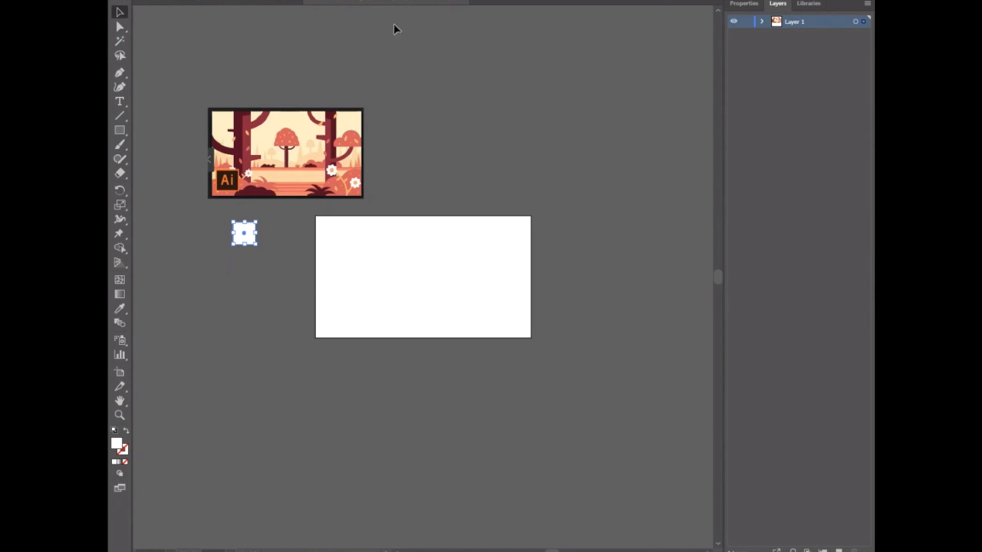
pyautogui.click(301, 153)
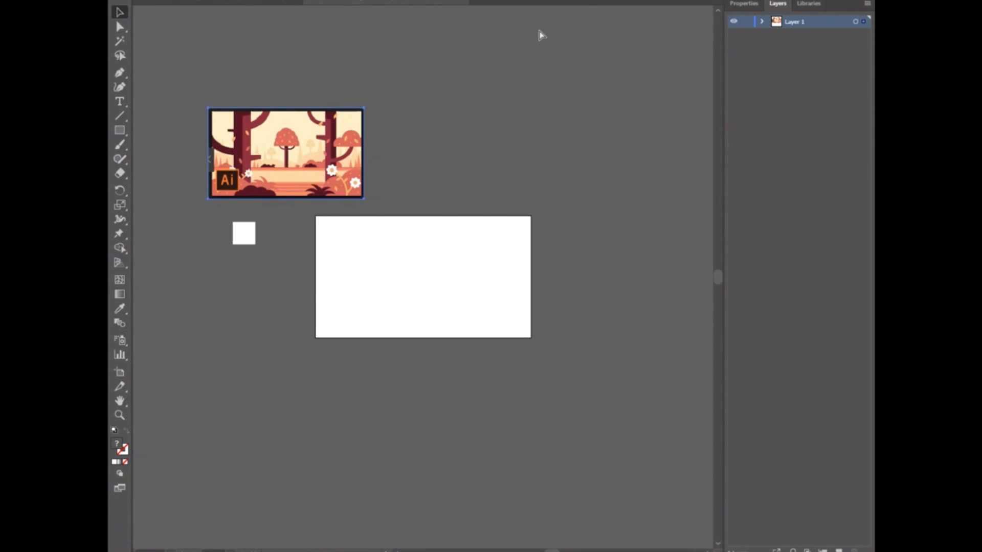
pyautogui.click(220, 3)
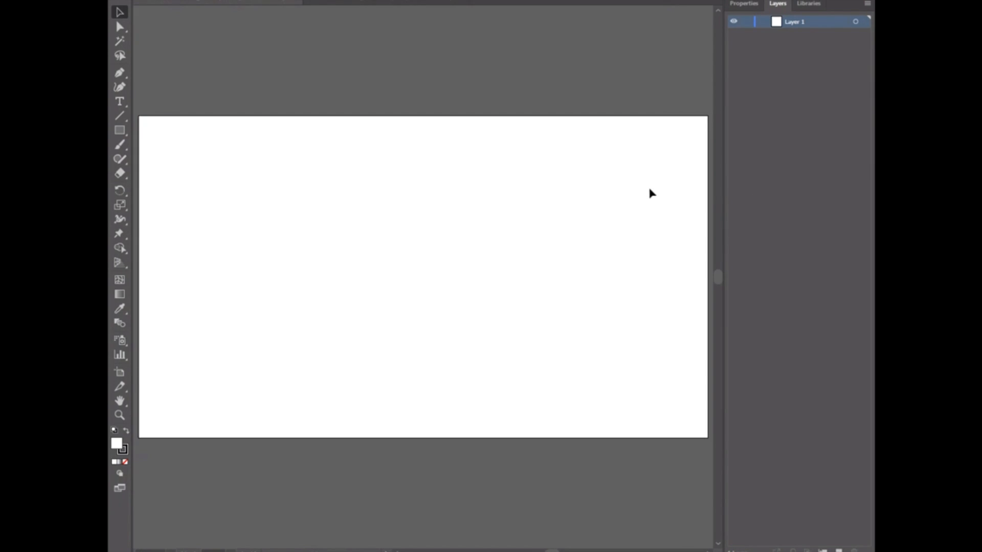
pyautogui.hotkey('ctrl', 'v')
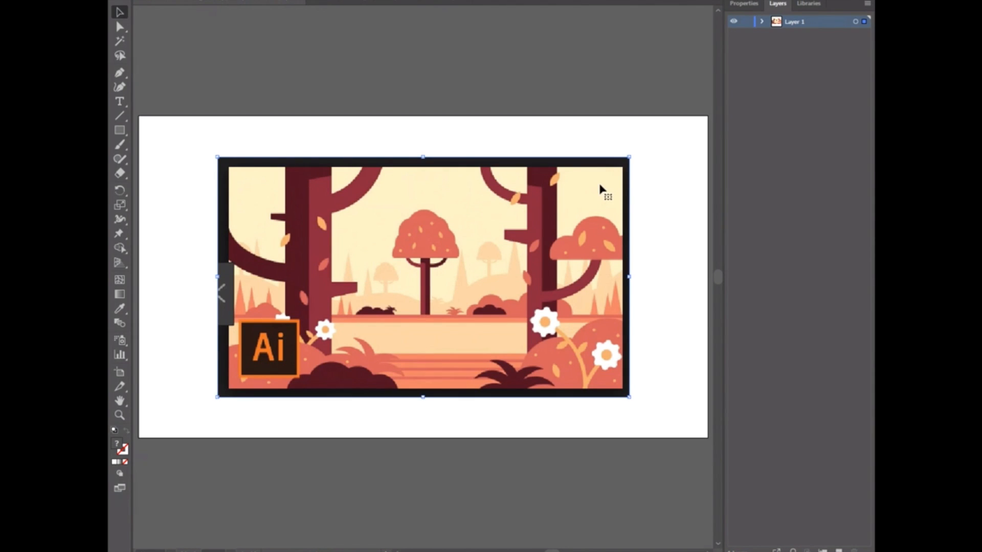
pyautogui.hotkey('ctrl', '-')
pyautogui.hotkey('ctrl', '-')
pyautogui.moveTo(447, 289); pyautogui.dragTo(282, 107)
pyautogui.click(450, 120)
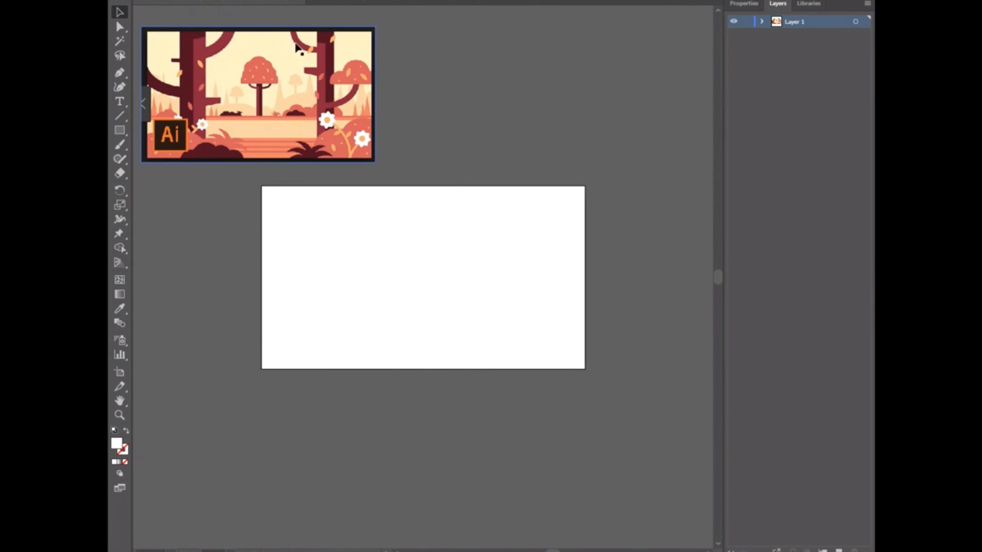
pyautogui.click(351, 2)
pyautogui.click(249, 2)
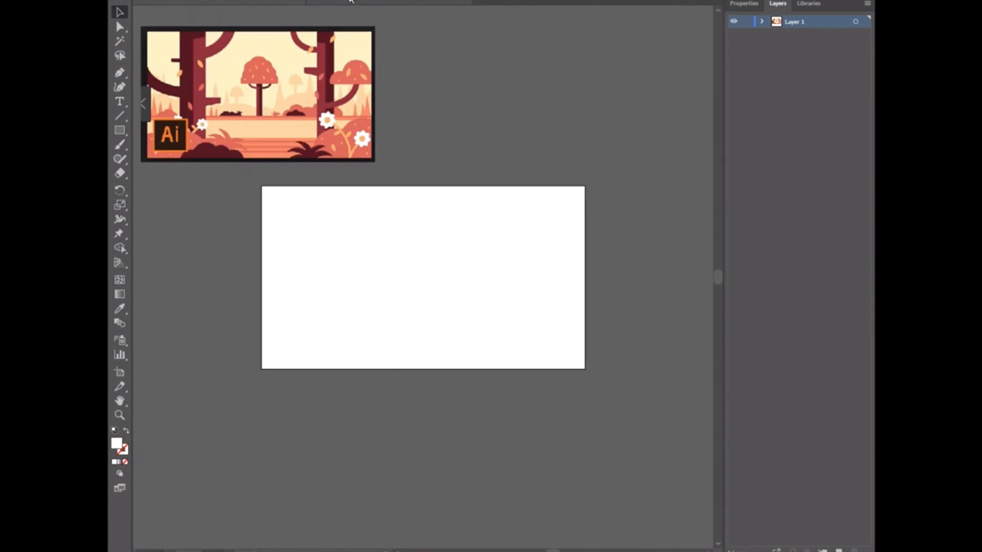
pyautogui.moveTo(351, 2); pyautogui.dragTo(324, 97)
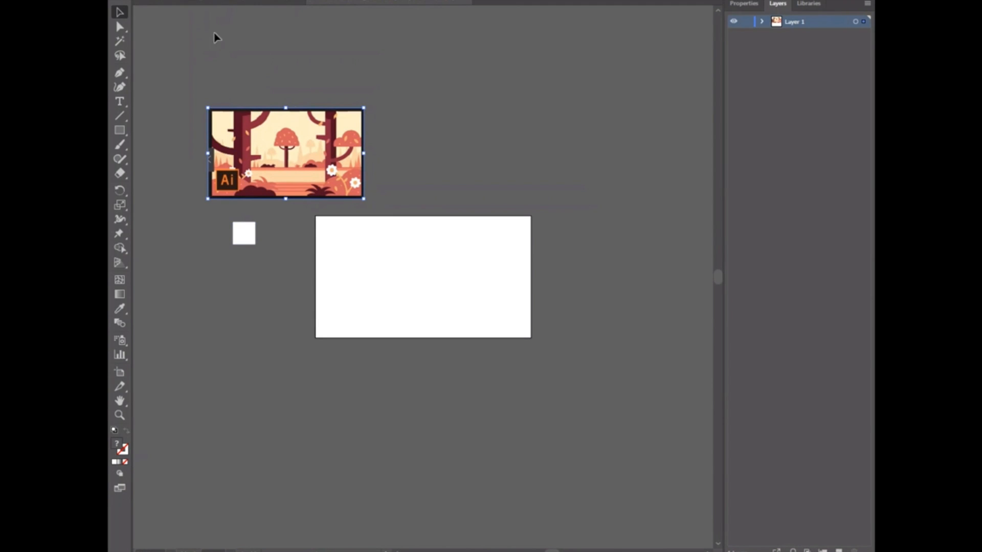
pyautogui.click(206, 7)
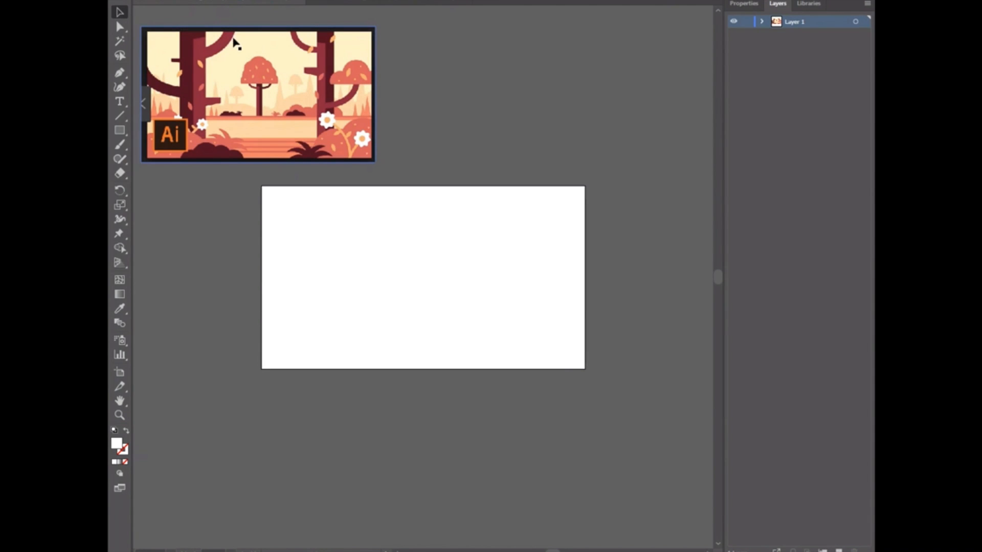
# Step: Shift the reference image slightly to the right, keeping it above the artboard
pyautogui.moveTo(228, 83); pyautogui.dragTo(243, 79)
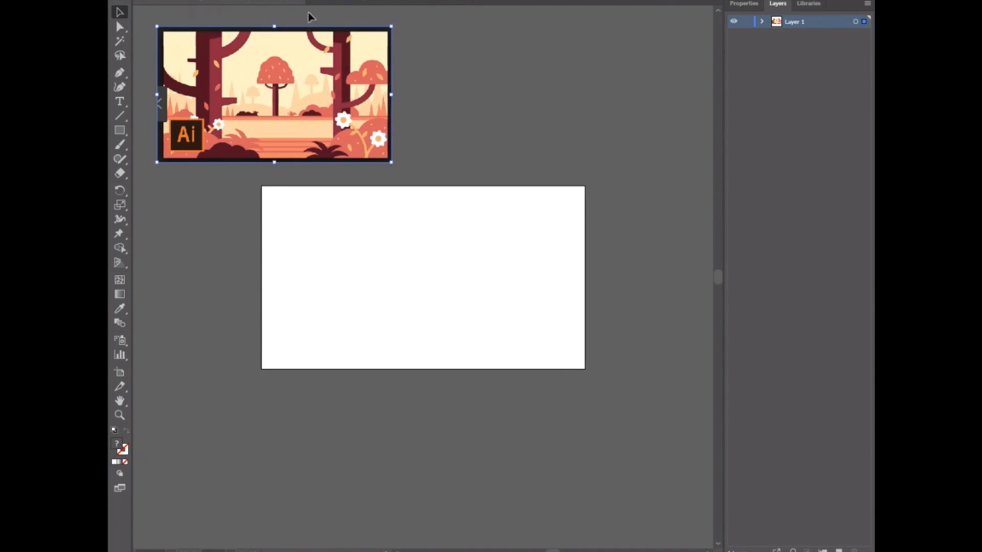
pyautogui.click(333, 2)
pyautogui.click(258, 2)
# Step: Draw a small white square below the reference image, outside the artboard, and place a copy directly beneath it
pyautogui.click(119, 130)
pyautogui.moveTo(170, 175); pyautogui.dragTo(201, 204)
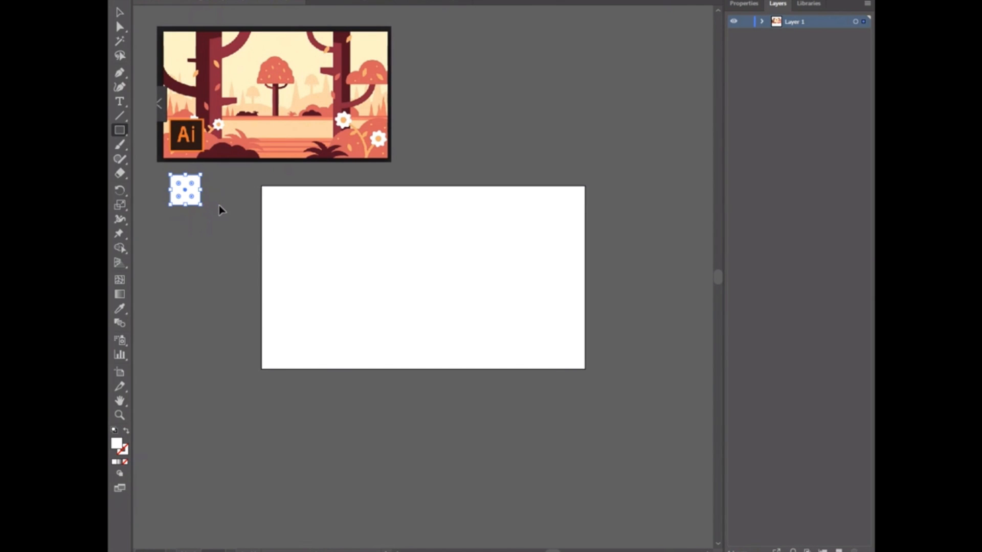
pyautogui.hotkey('ctrl', 'c')
pyautogui.hotkey('ctrl', 'v')
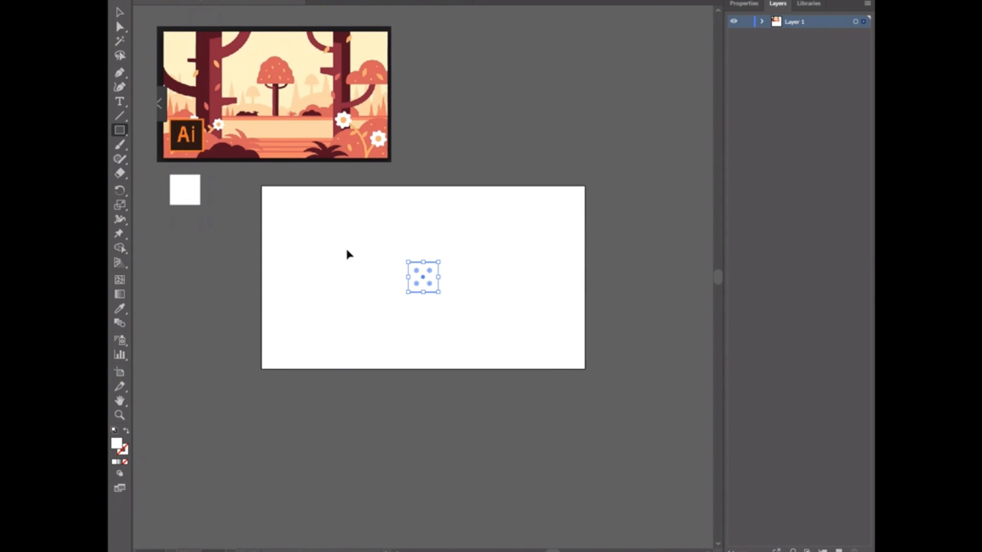
pyautogui.moveTo(408, 281); pyautogui.dragTo(171, 240)
pyautogui.moveTo(423, 276); pyautogui.dragTo(181, 276)
pyautogui.hotkey('ctrl', 'z')
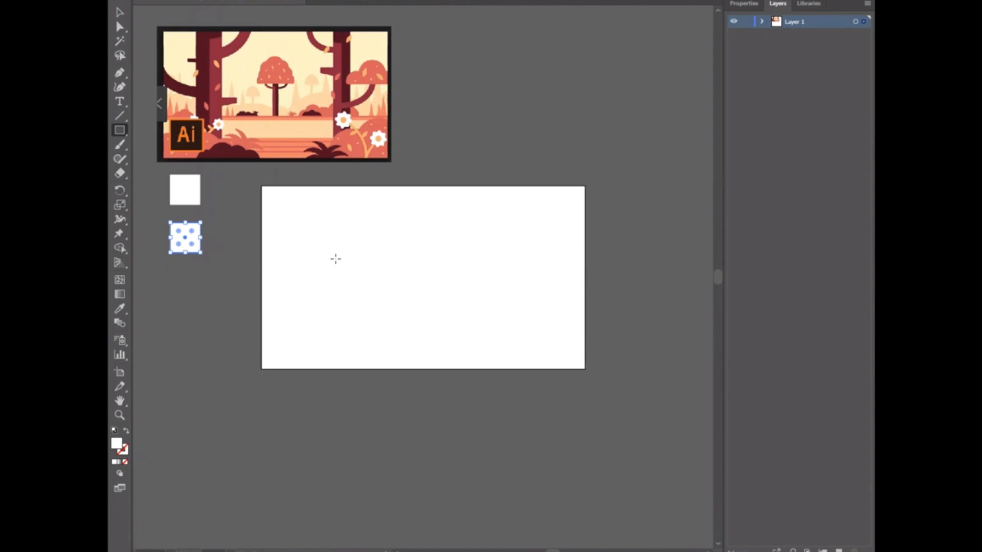
pyautogui.press('v')
pyautogui.click(120, 144)
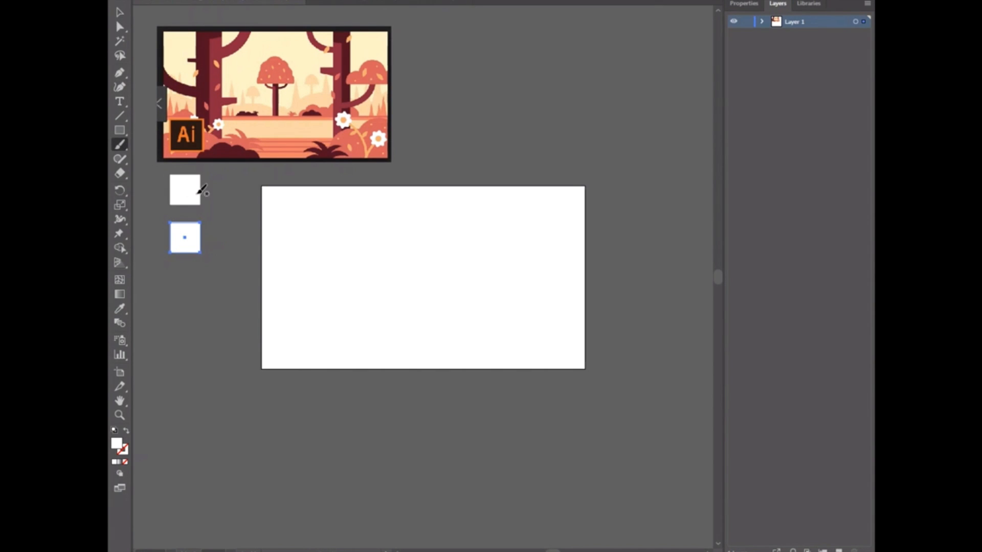
pyautogui.press('v')
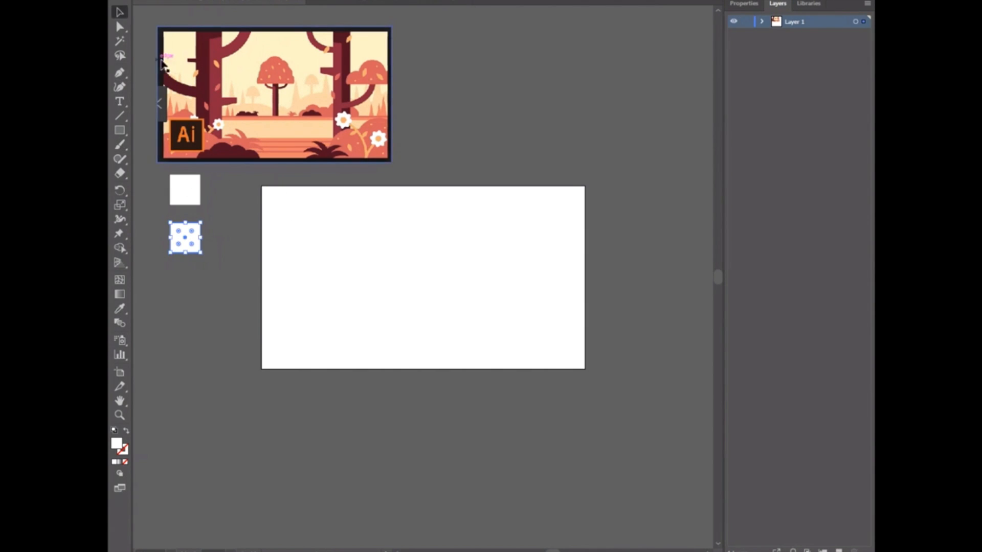
# Step: Paste five more copies of the white square and stack them below the first two to form a vertical column of seven
pyautogui.moveTo(423, 276)
pyautogui.mouseDown()
pyautogui.moveTo(173, 276)
pyautogui.moveTo(434, 269)
pyautogui.moveTo(185, 281)
pyautogui.mouseUp()
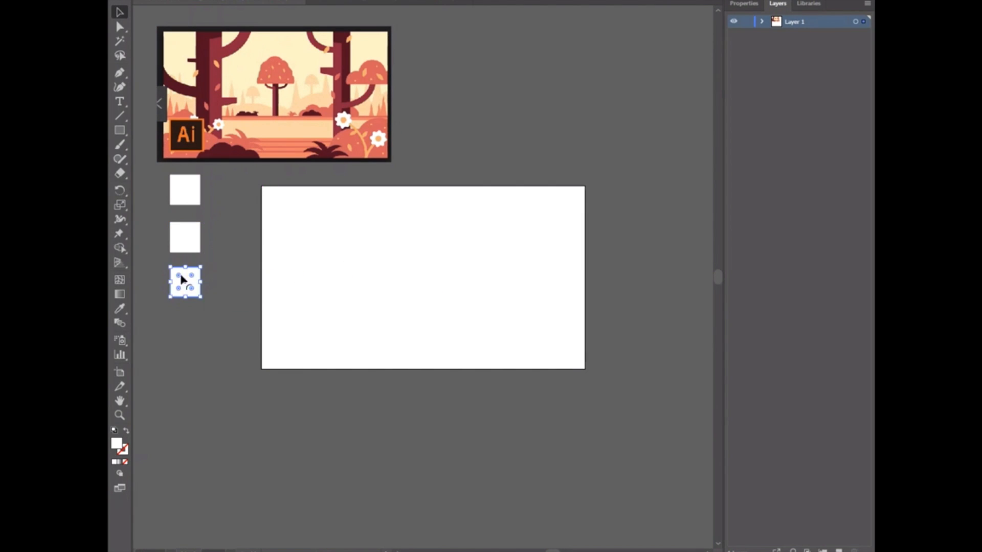
pyautogui.moveTo(427, 273); pyautogui.dragTo(181, 374)
pyautogui.moveTo(405, 291); pyautogui.dragTo(191, 424)
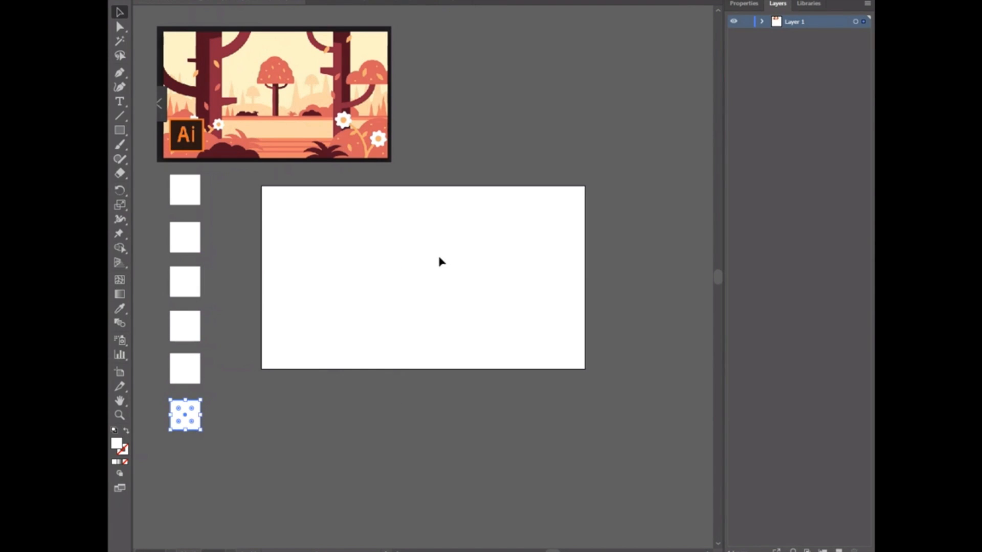
pyautogui.moveTo(423, 282); pyautogui.dragTo(187, 464)
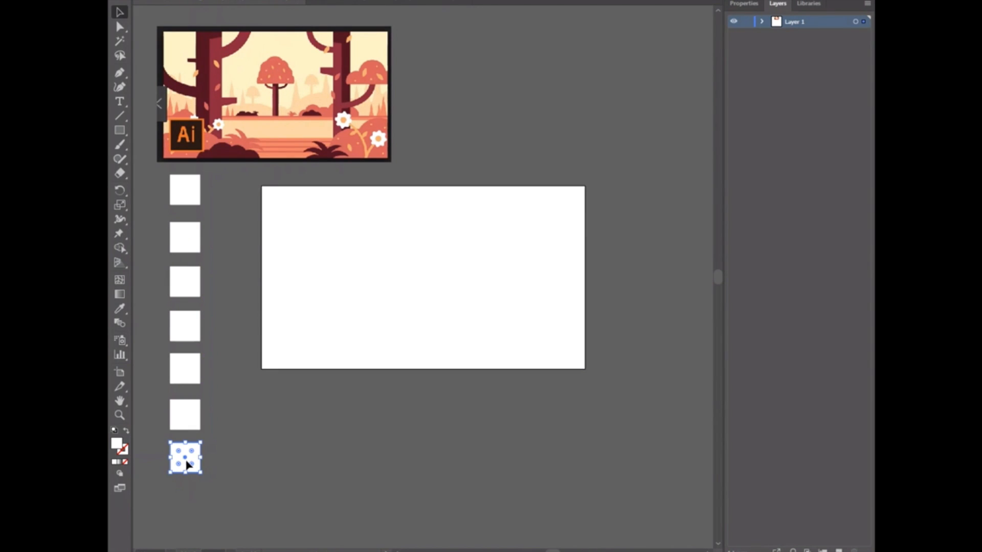
pyautogui.click(120, 131)
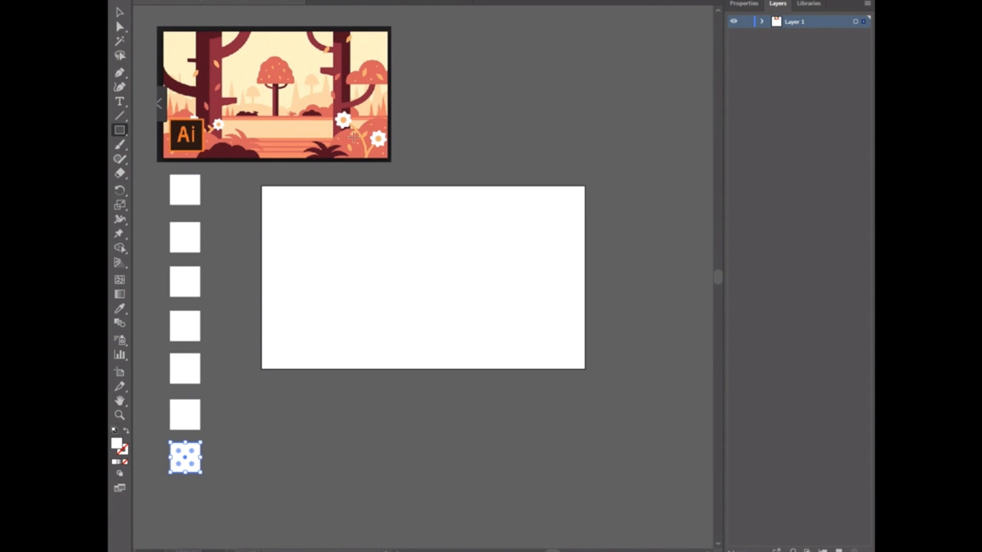
pyautogui.moveTo(443, 95); pyautogui.dragTo(641, 321)
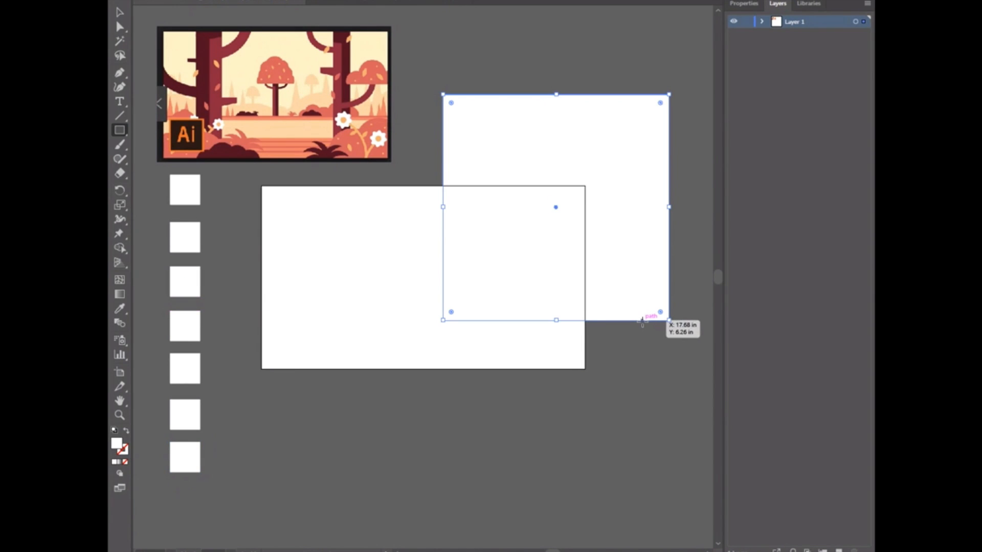
pyautogui.hotkey('ctrl', 'z')
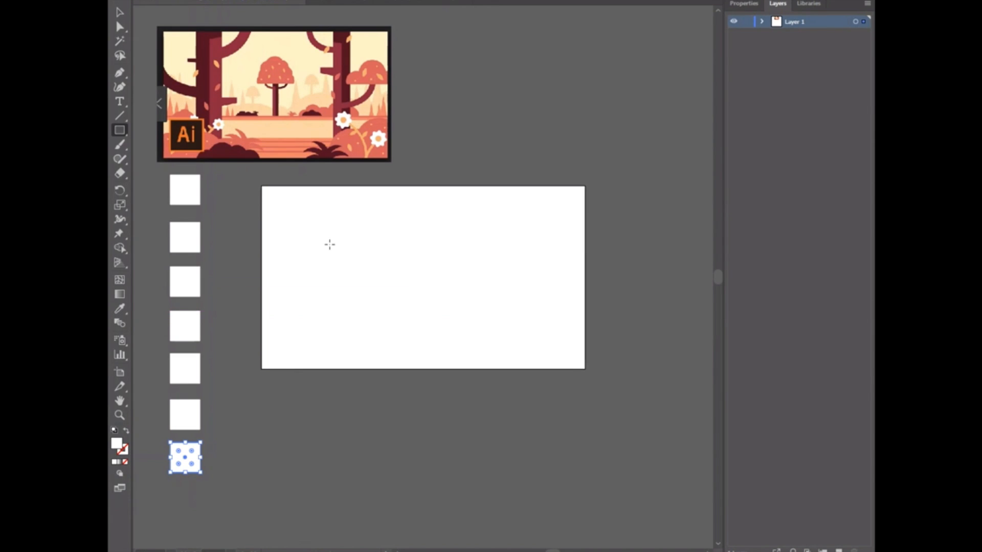
# Step: Move the reference image beside the column of squares, overlapping the artboard's lower-left corner
pyautogui.click(116, 8)
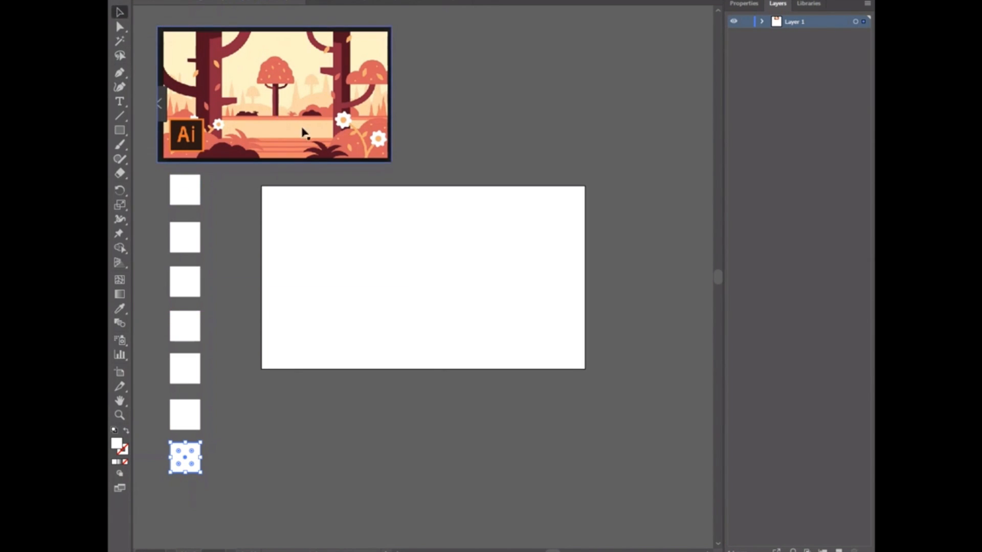
pyautogui.moveTo(262, 94); pyautogui.dragTo(335, 323)
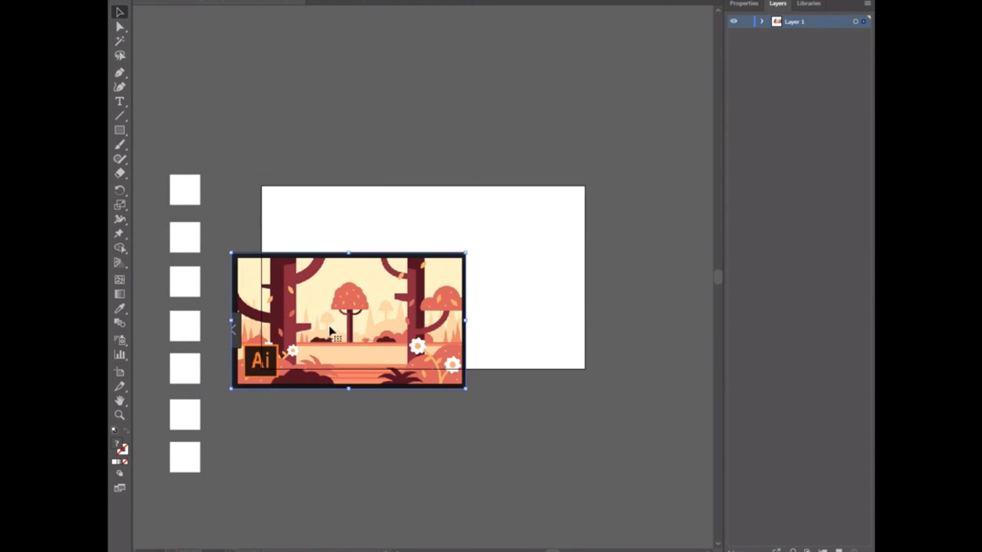
pyautogui.hotkey('ctrl', '+')
pyautogui.hotkey('ctrl', '+')
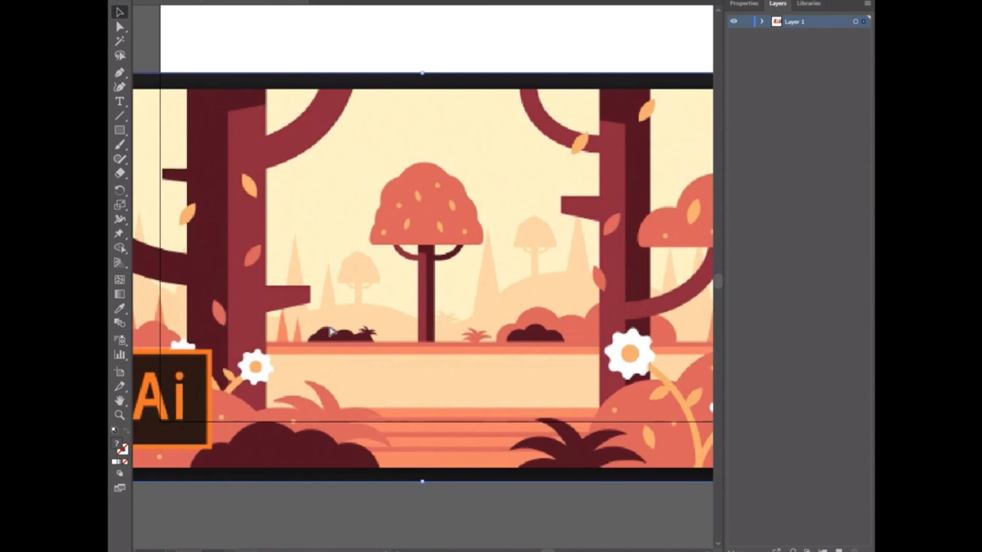
pyautogui.hotkey('ctrl', '-')
pyautogui.hotkey('ctrl', '-')
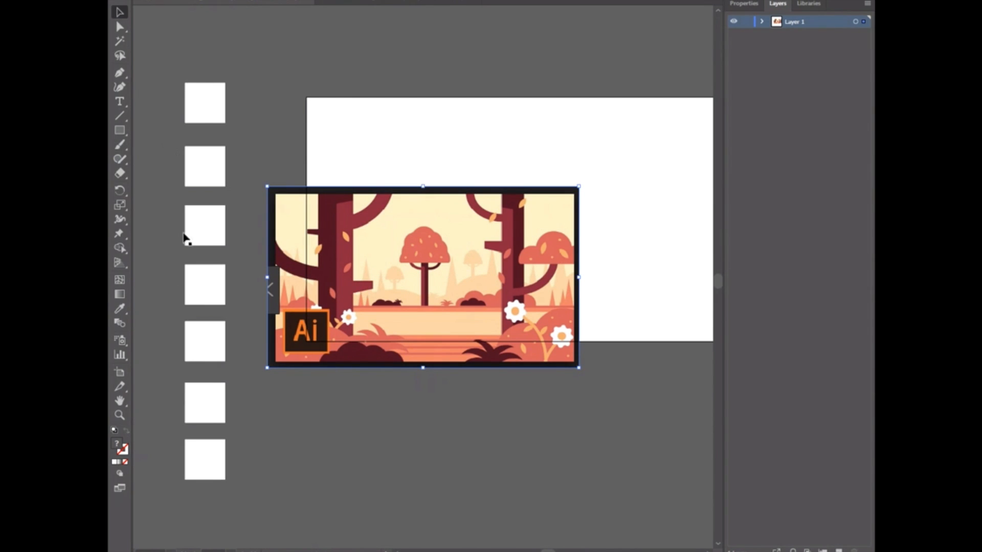
# Step: Fill the top square with the dark maroon sampled from the shaded side of the reference's large left tree trunk
pyautogui.click(205, 98)
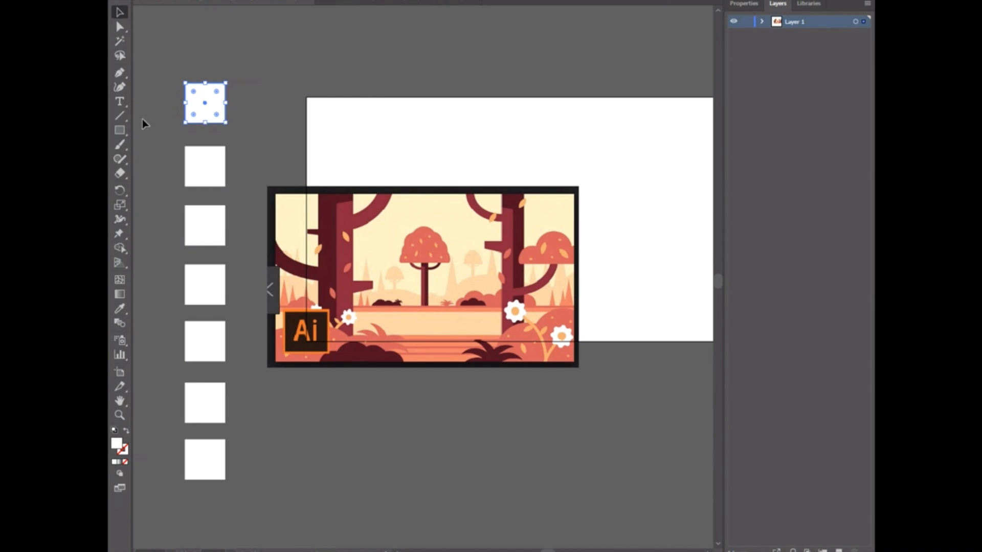
pyautogui.click(124, 309)
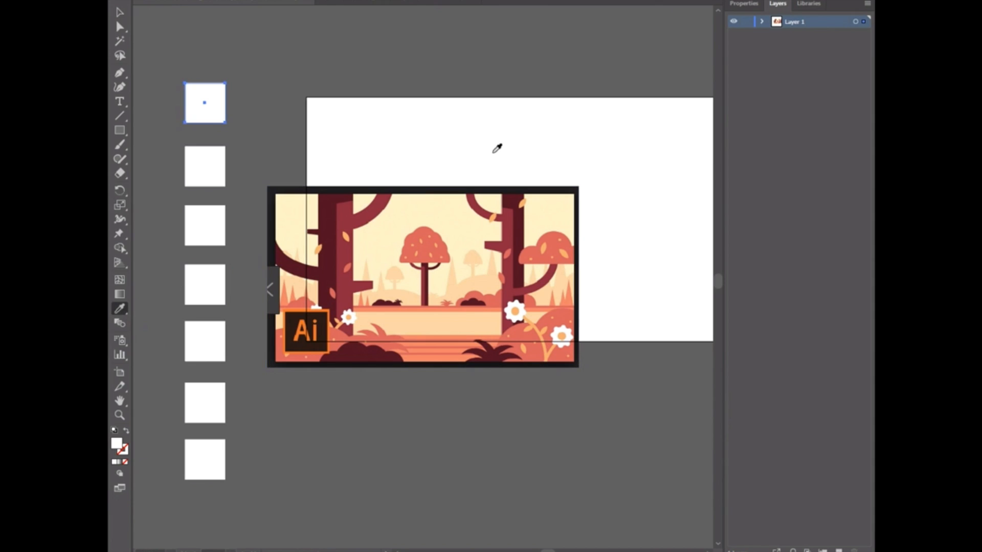
pyautogui.click(335, 202)
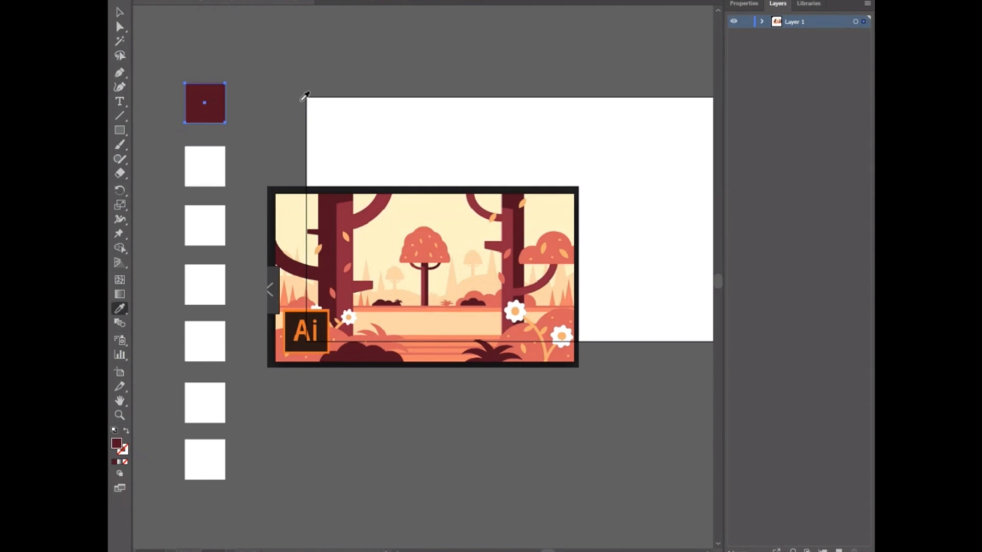
pyautogui.press('v')
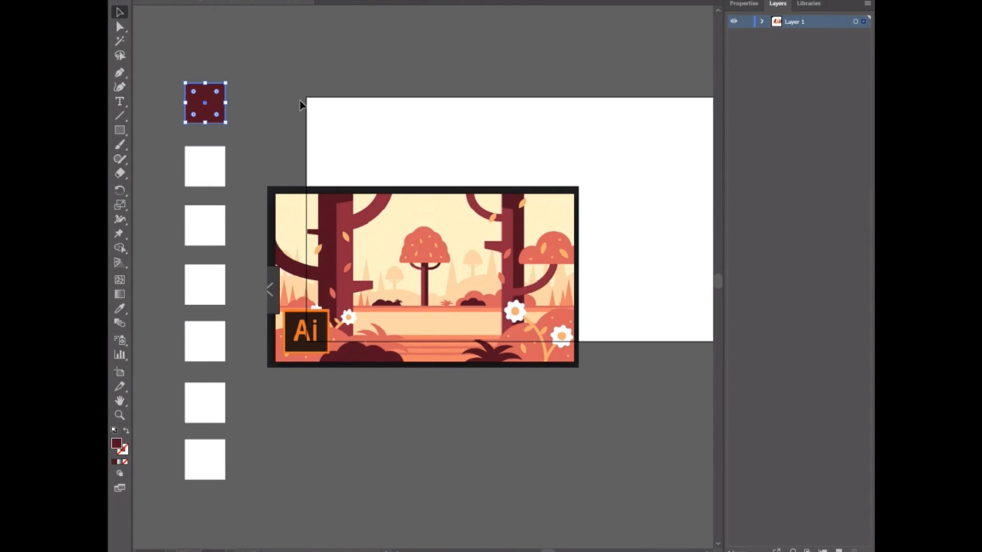
pyautogui.press('i')
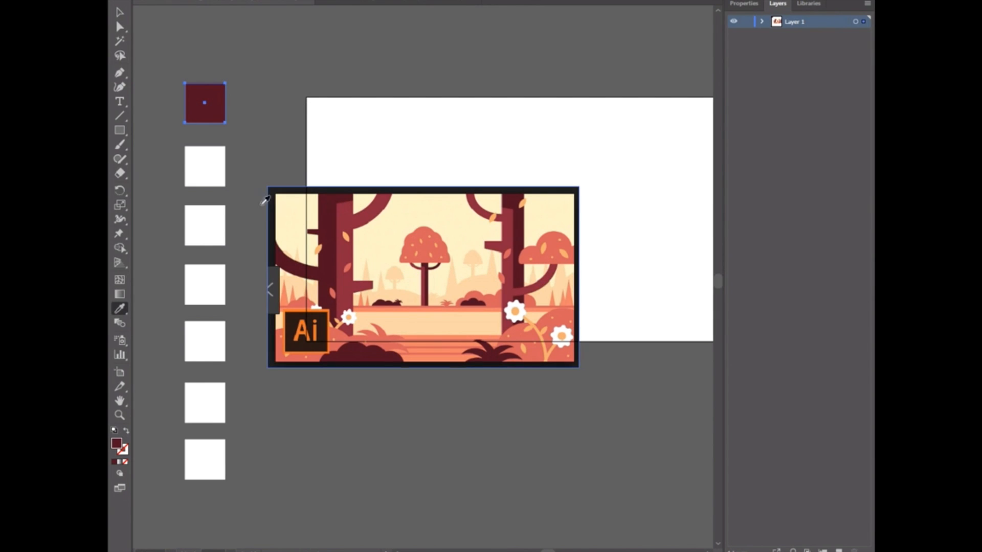
# Step: Fill the second square with the lighter red sampled from the lit side of the same tree trunk
pyautogui.press('v')
pyautogui.click(205, 166)
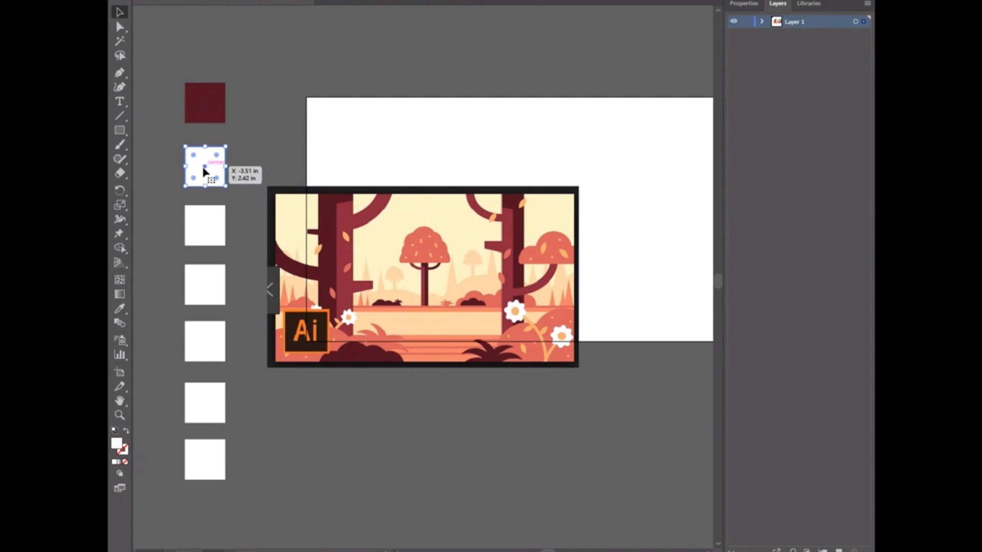
pyautogui.press('i')
pyautogui.click(347, 217)
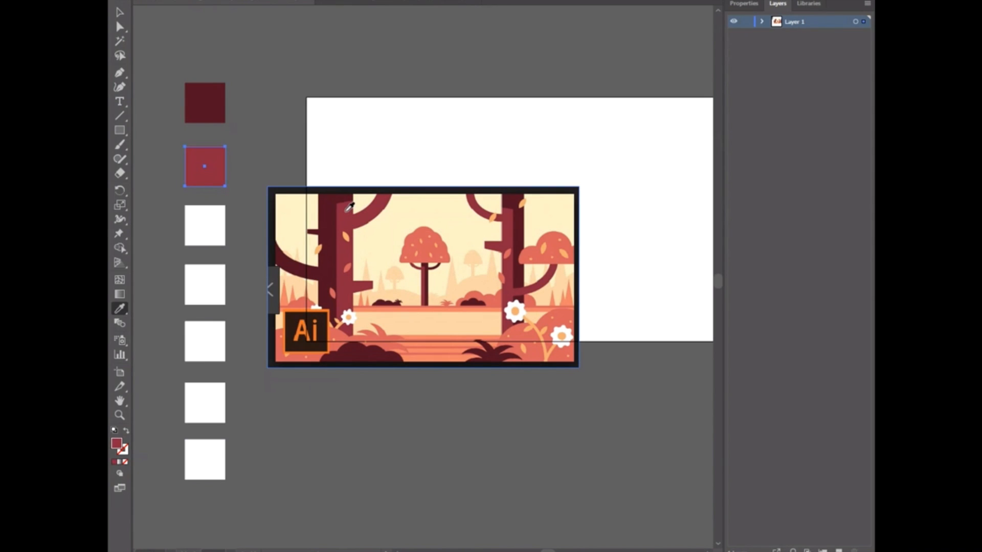
# Step: Fill the third square with the coral colour sampled from the crown of the reference's central tree
pyautogui.press('v')
pyautogui.click(199, 234)
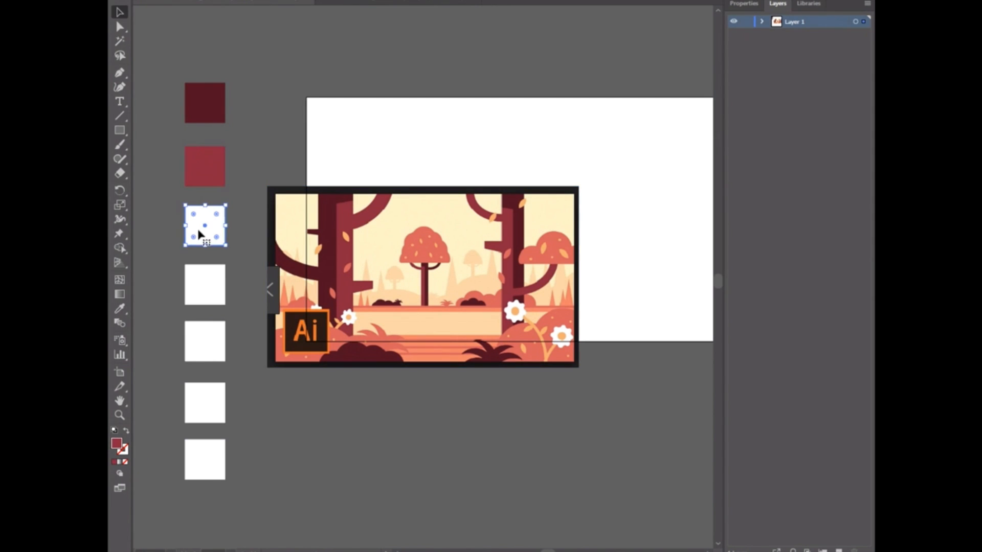
pyautogui.press('i')
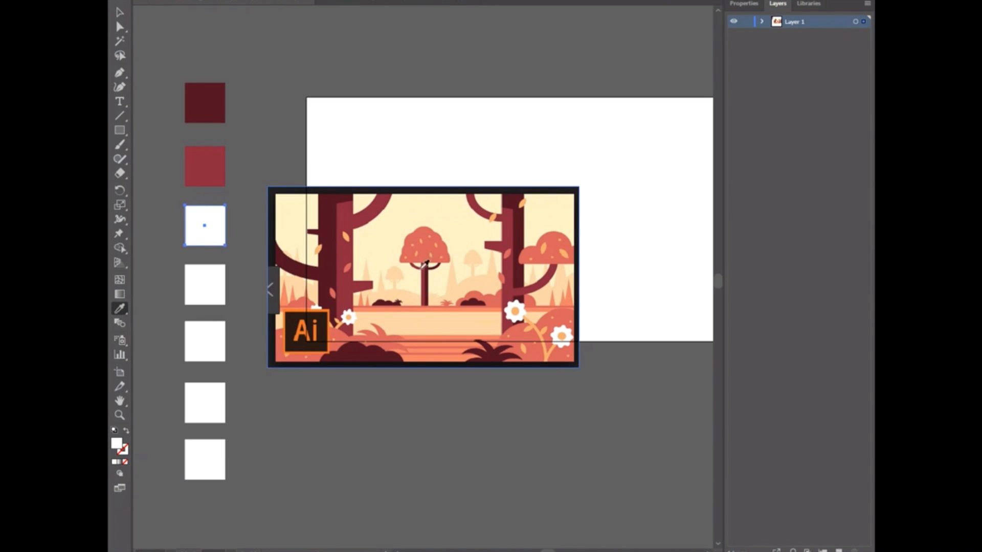
pyautogui.click(428, 225)
# Step: Fill the fourth square with the light orange sampled from the leafy stem beside the reference's lower-right flowers
pyautogui.press('v')
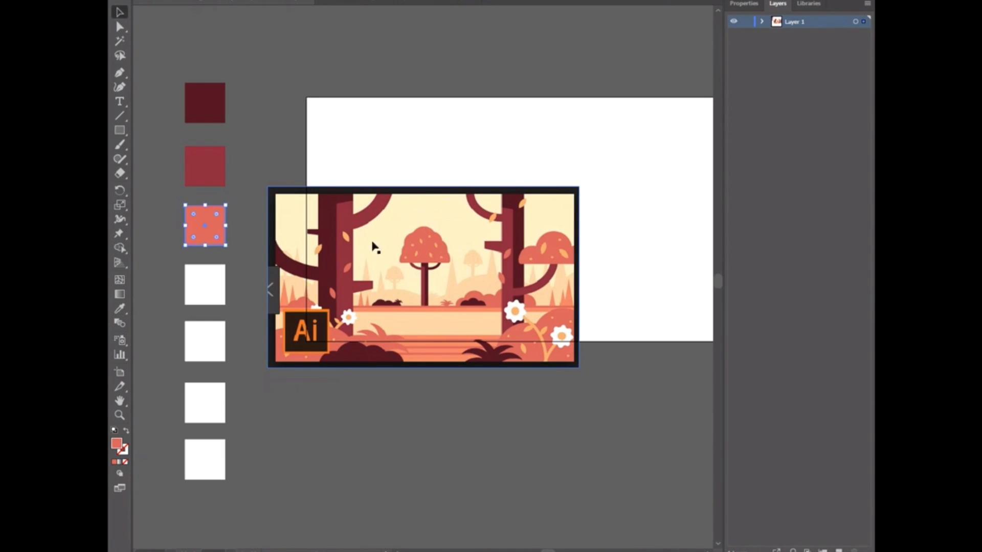
pyautogui.click(201, 281)
pyautogui.press('i')
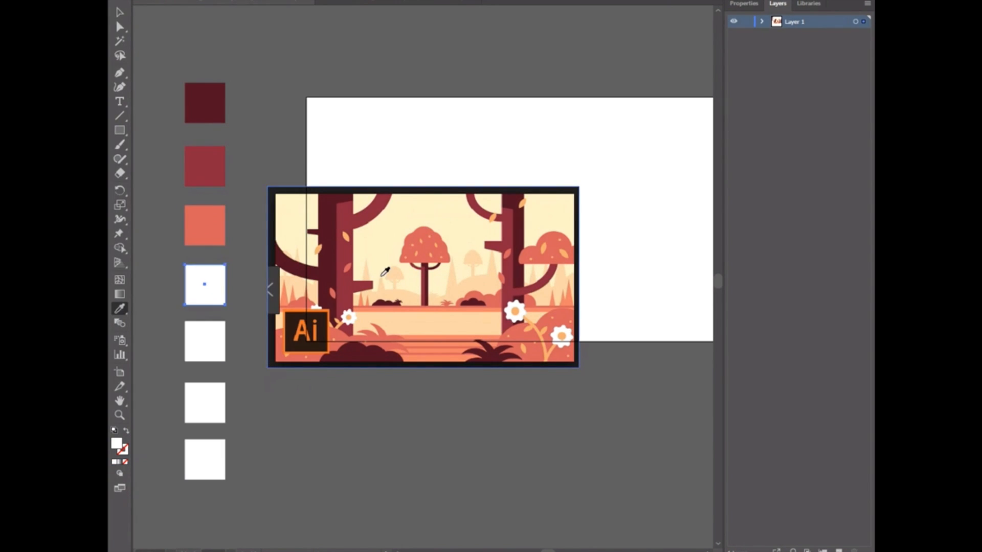
pyautogui.click(534, 324)
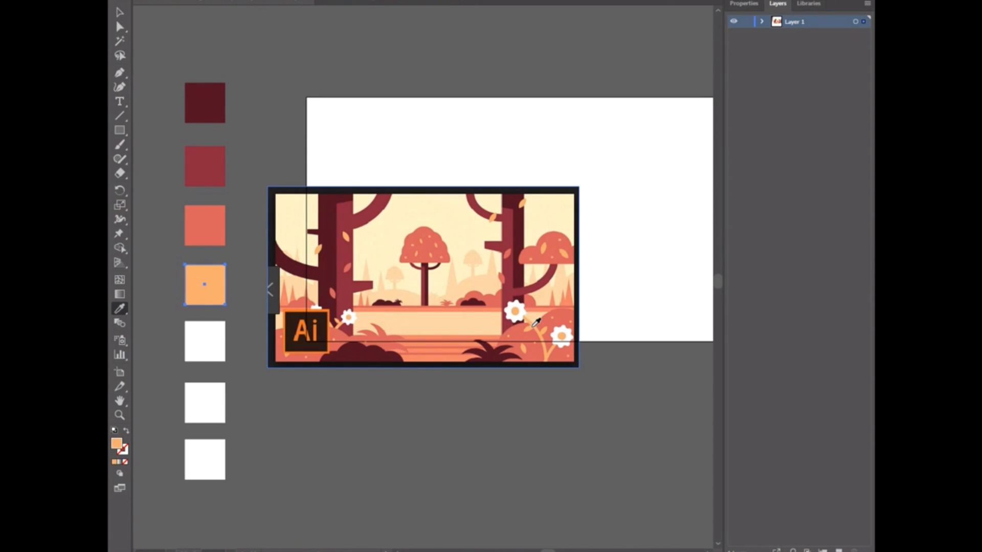
# Step: Fill the fifth square with the orange-coral sampled from the foreground ground strip along the reference's bottom edge
pyautogui.press('v')
pyautogui.click(215, 357)
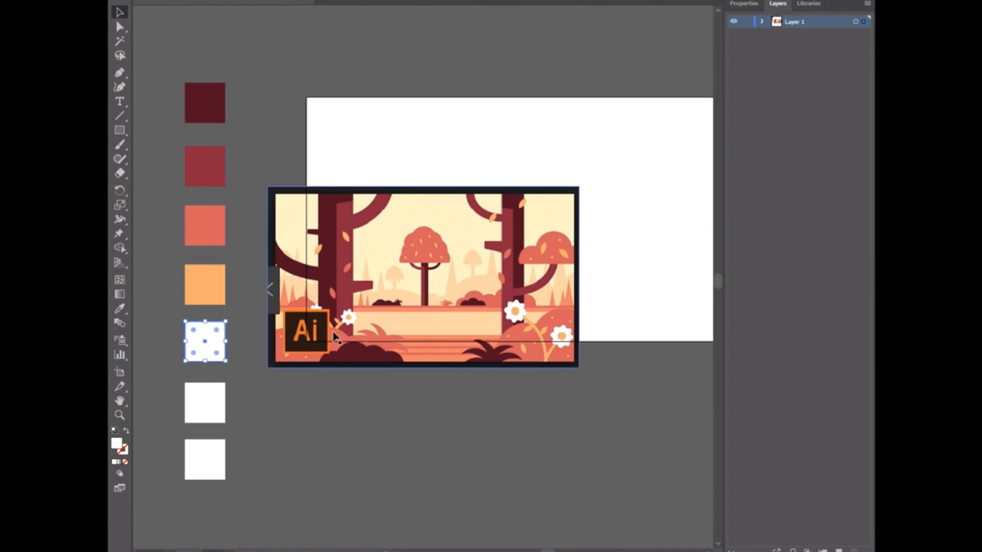
pyautogui.press('i')
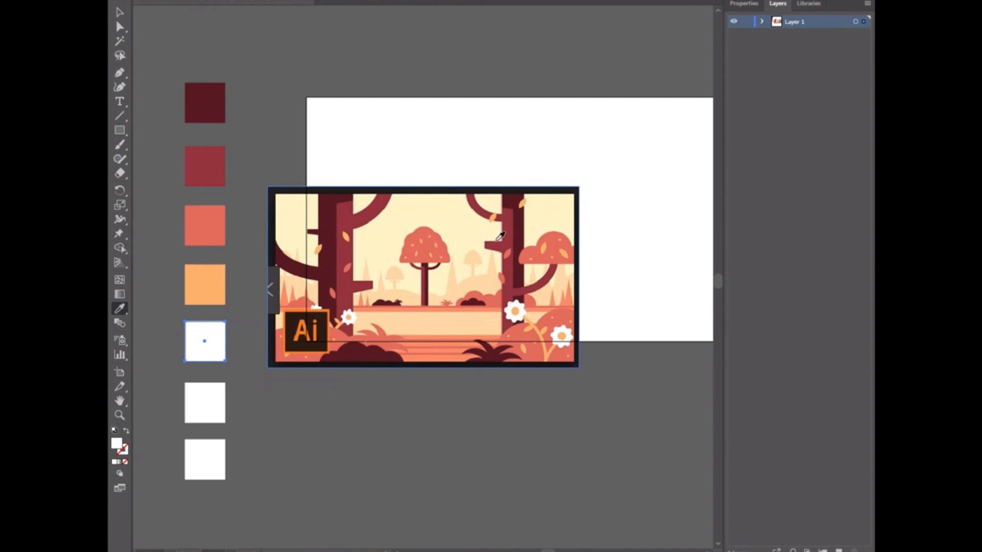
pyautogui.click(438, 358)
# Step: Fill the sixth square with the pale peach sampled from the light ground band in the middle of the reference
pyautogui.press('v')
pyautogui.click(206, 407)
pyautogui.press('i')
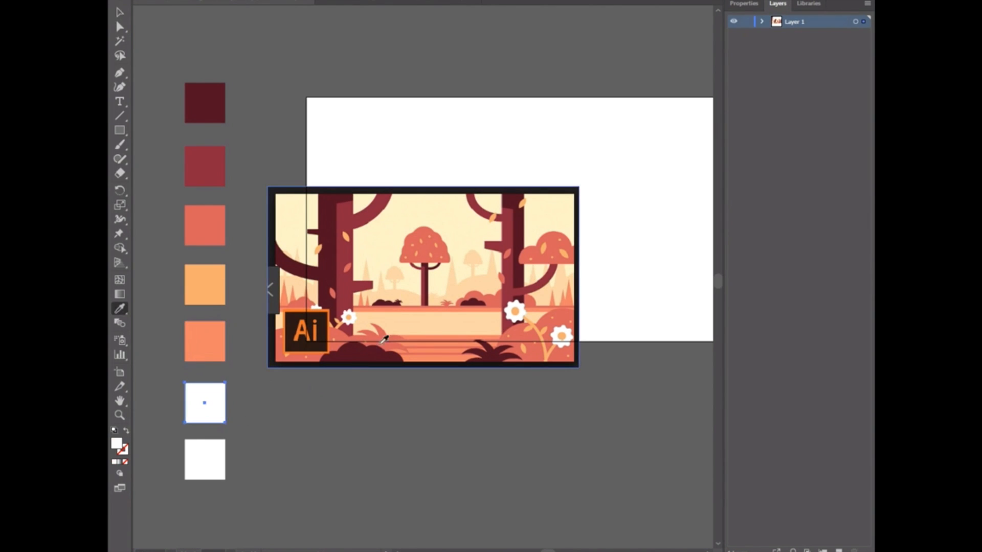
pyautogui.click(440, 323)
# Step: Fill the seventh square with the cream sampled from the reference's sky, and leave the palette deselected
pyautogui.press('v')
pyautogui.click(223, 457)
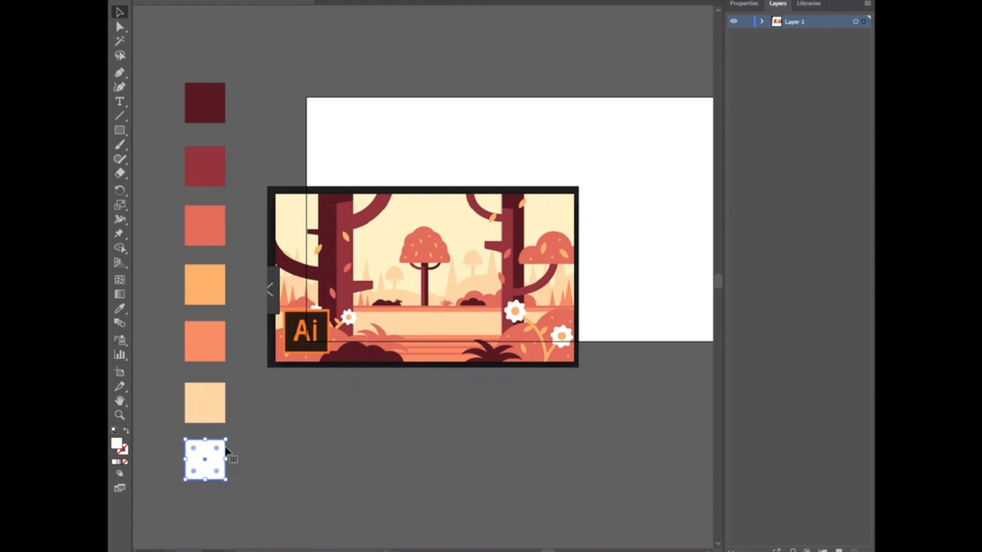
pyautogui.press('i')
pyautogui.click(408, 211)
pyautogui.press('v')
pyautogui.click(342, 145)
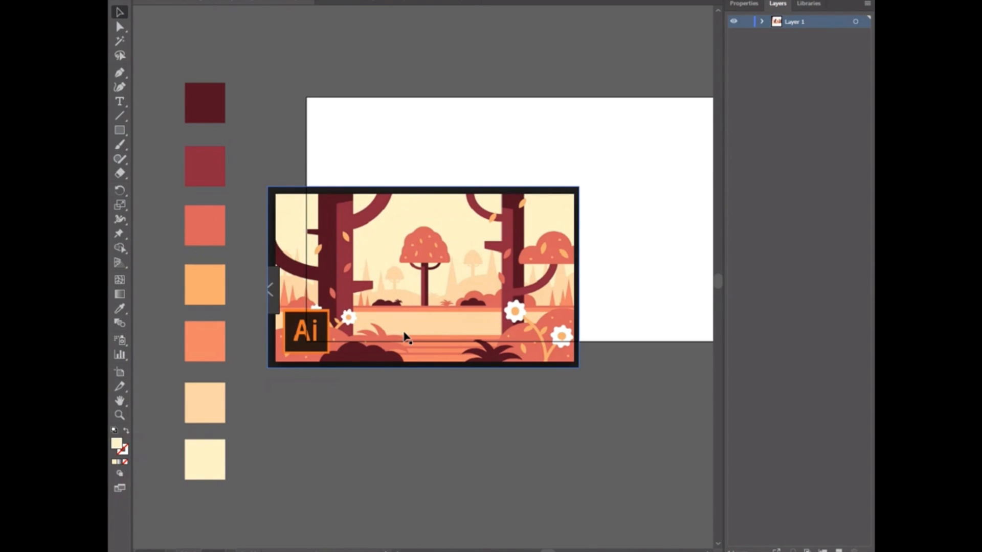
# Step: Move the reference image off the artboard so that it sits above the artboard's upper edge
pyautogui.hotkey('ctrl', '-')
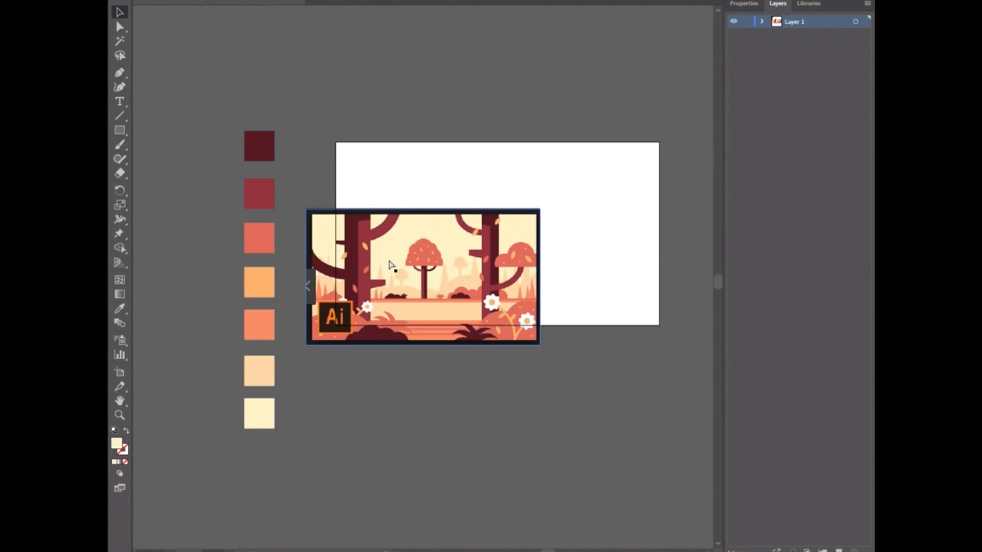
pyautogui.scroll(2, 384, 233)
pyautogui.moveTo(428, 281); pyautogui.dragTo(444, 54)
pyautogui.click(262, 76)
pyautogui.scroll(1, 399, 182)
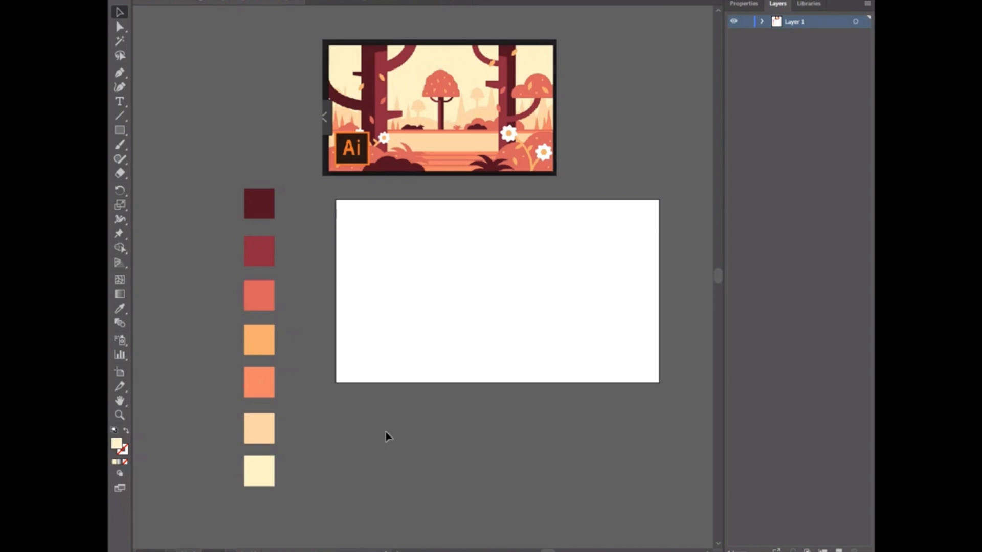
pyautogui.hotkey('ctrl', '0')
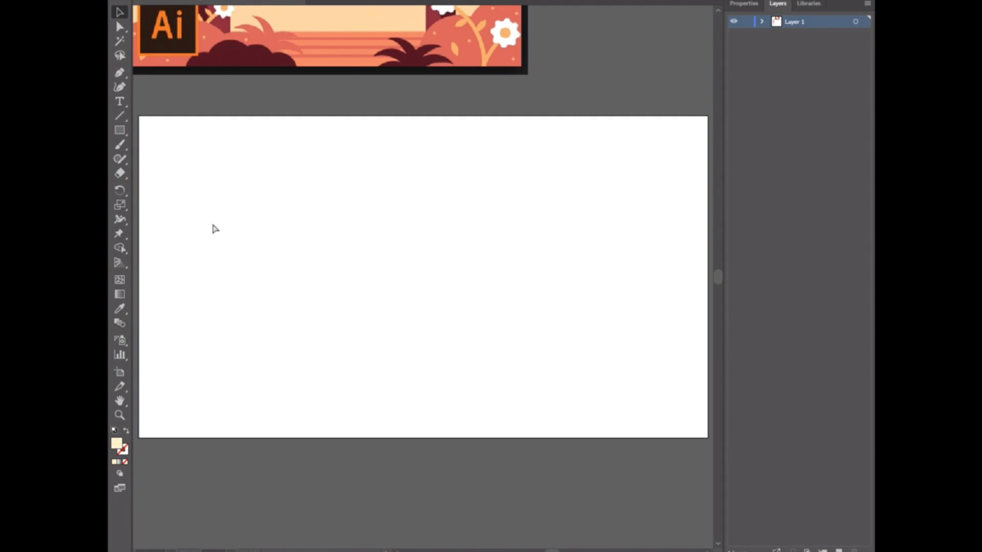
pyautogui.hotkey('ctrl', '-')
pyautogui.hotkey('ctrl', '-')
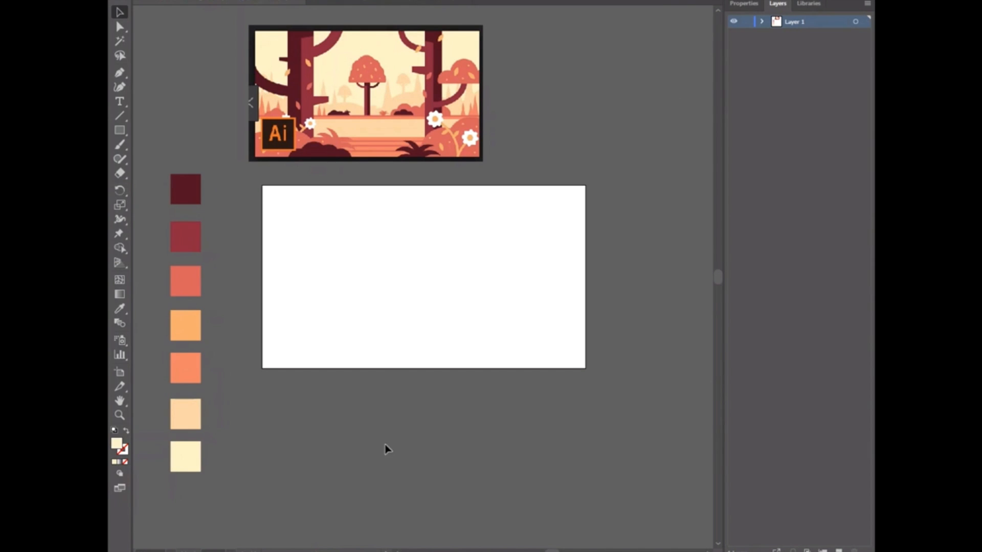
# Step: Switch to the browser and review the source forest picture among the "illustrator forest landscape" image results, returning to Illustrator
pyautogui.hotkey('alt', 'Tab')
pyautogui.scroll(10, 354, 339)
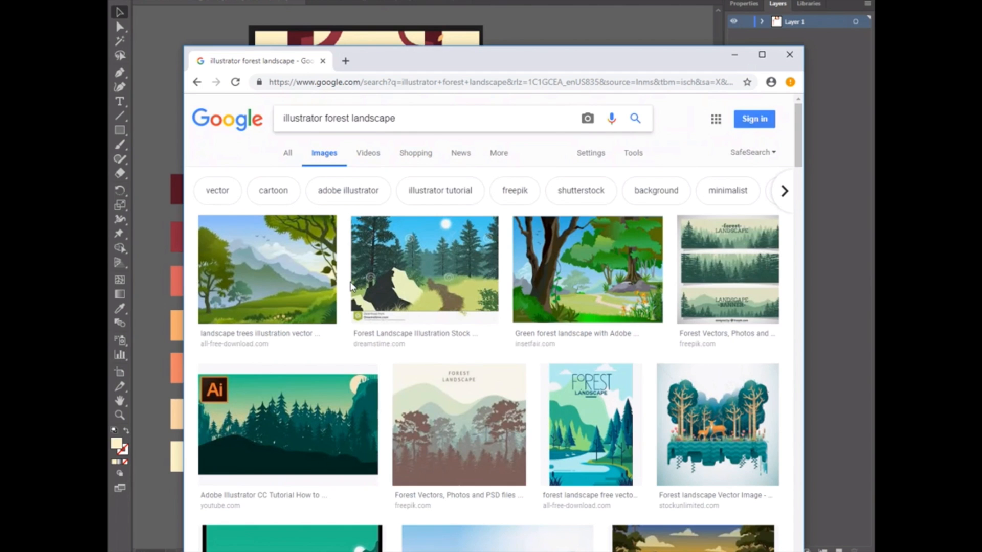
pyautogui.scroll(-5, 372, 286)
pyautogui.click(289, 298)
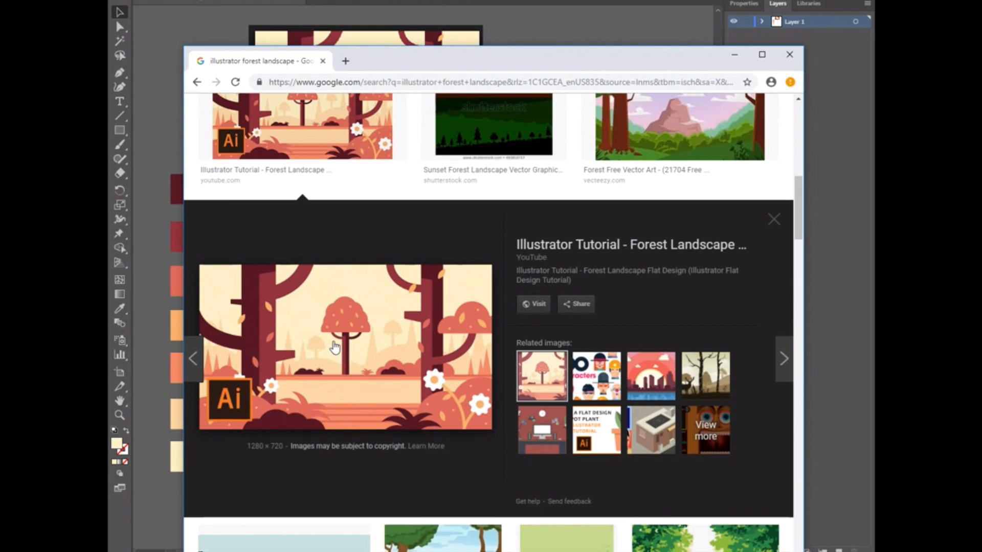
pyautogui.click(532, 3)
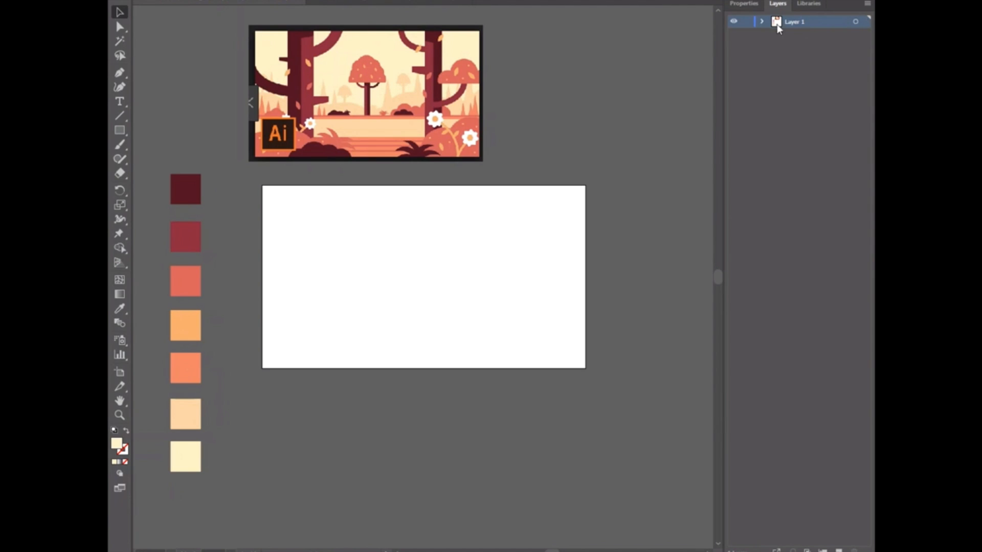
# Step: Expand Layer 1, target its image object and shift the reference picture slightly closer to the artboard
pyautogui.click(761, 22)
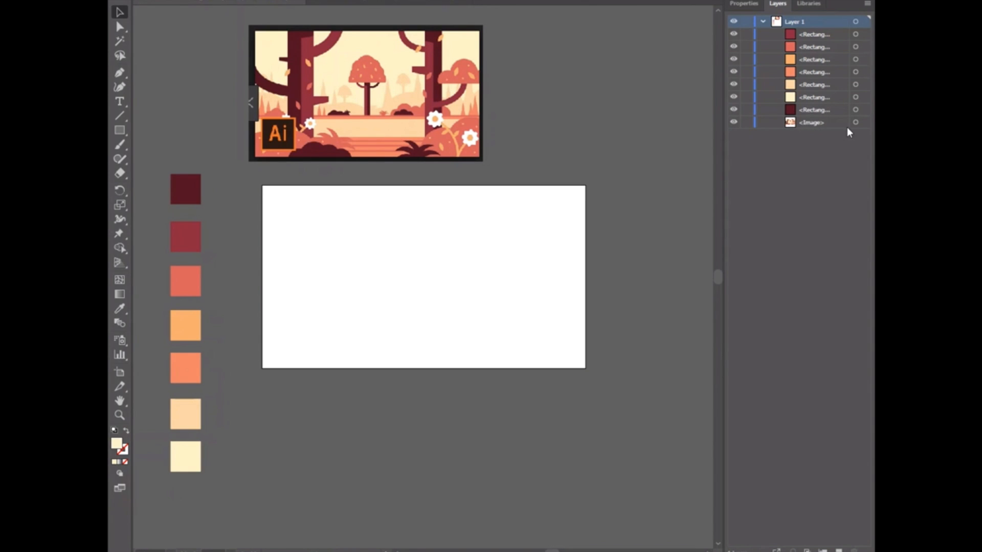
pyautogui.click(816, 122)
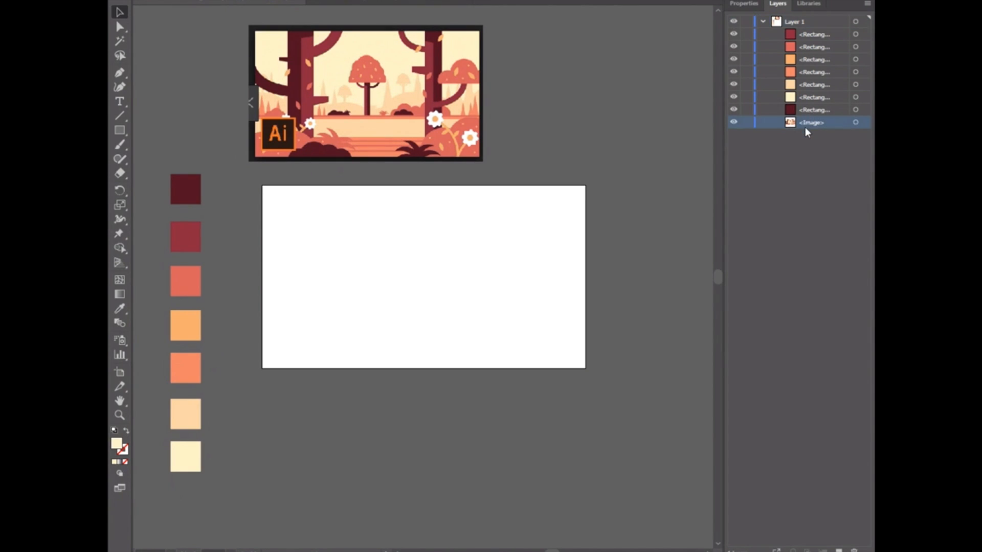
pyautogui.click(855, 123)
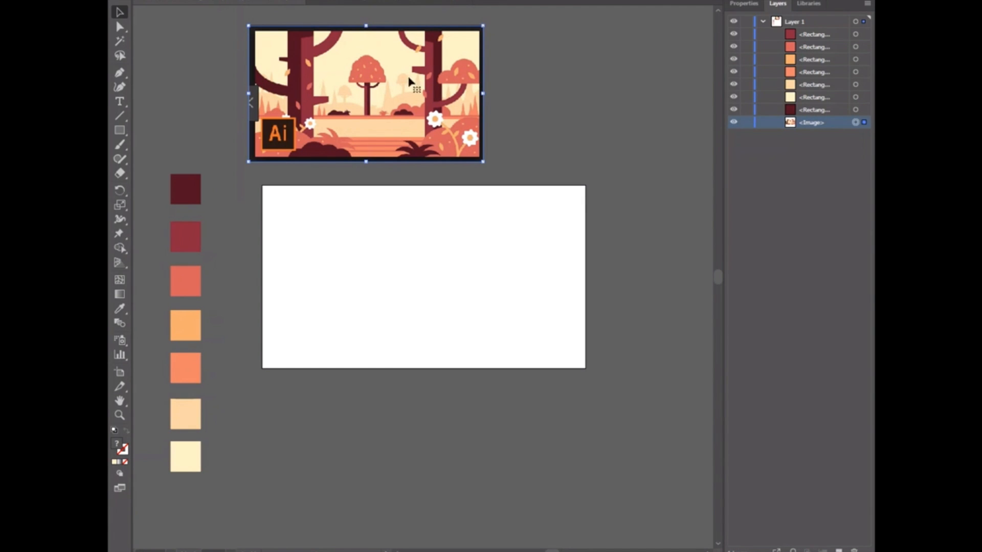
pyautogui.moveTo(355, 84); pyautogui.dragTo(328, 95)
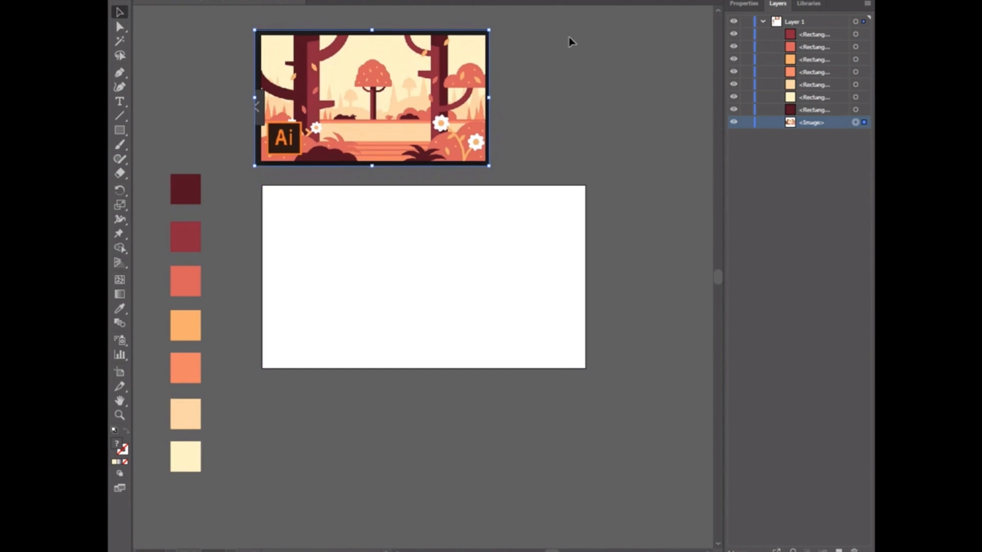
# Step: Rename Layer 1 as "Reference"
pyautogui.click(808, 32)
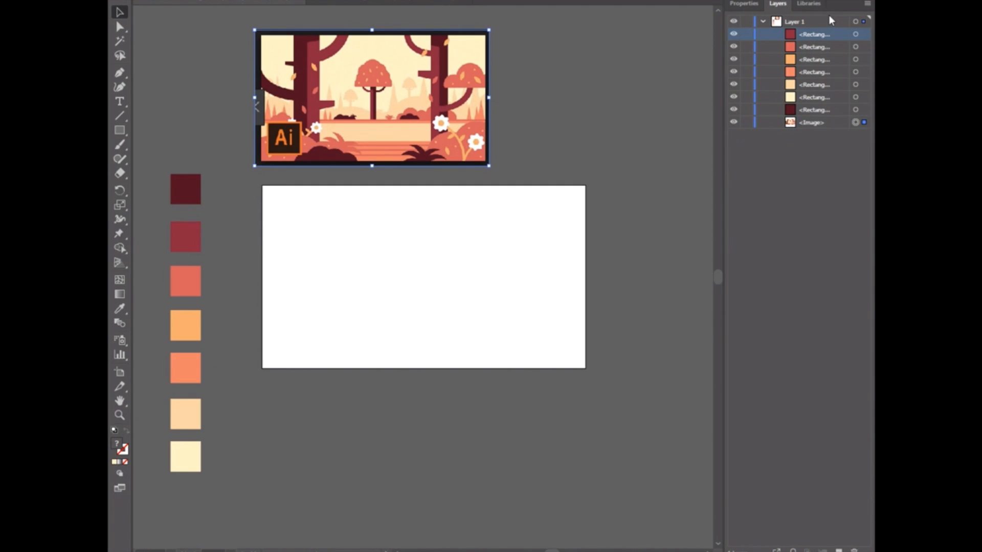
pyautogui.click(809, 22)
pyautogui.doubleClick(806, 22)
pyautogui.write('Refer')
pyautogui.write('ence')
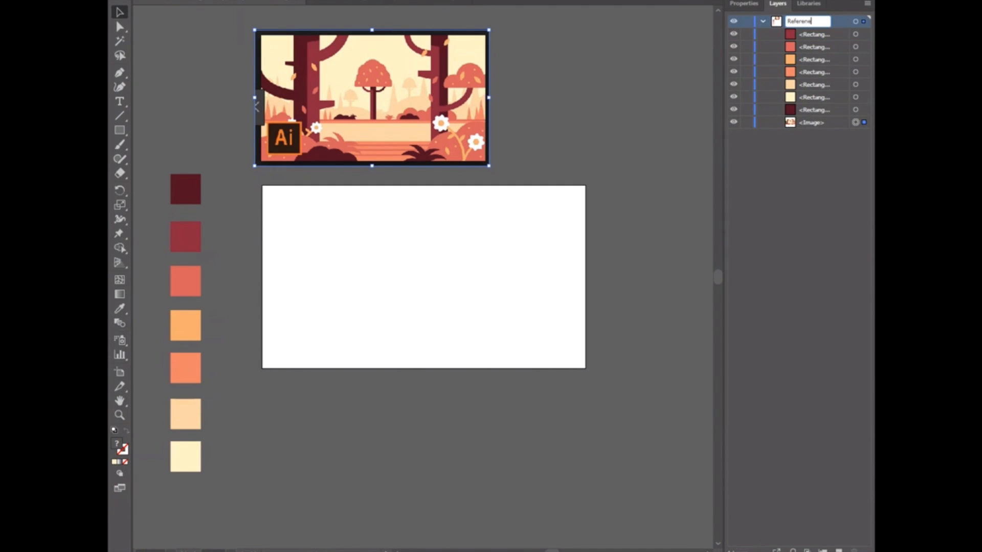
pyautogui.press('Return')
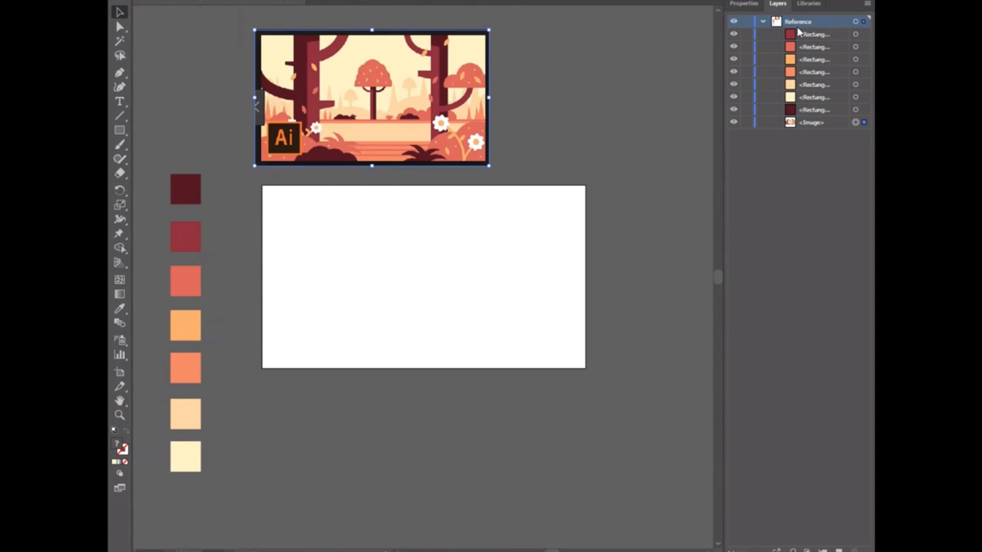
# Step: Target all artwork on the Reference layer and switch the whole layer's visibility off and on twice
pyautogui.click(761, 22)
pyautogui.click(761, 22)
pyautogui.click(855, 22)
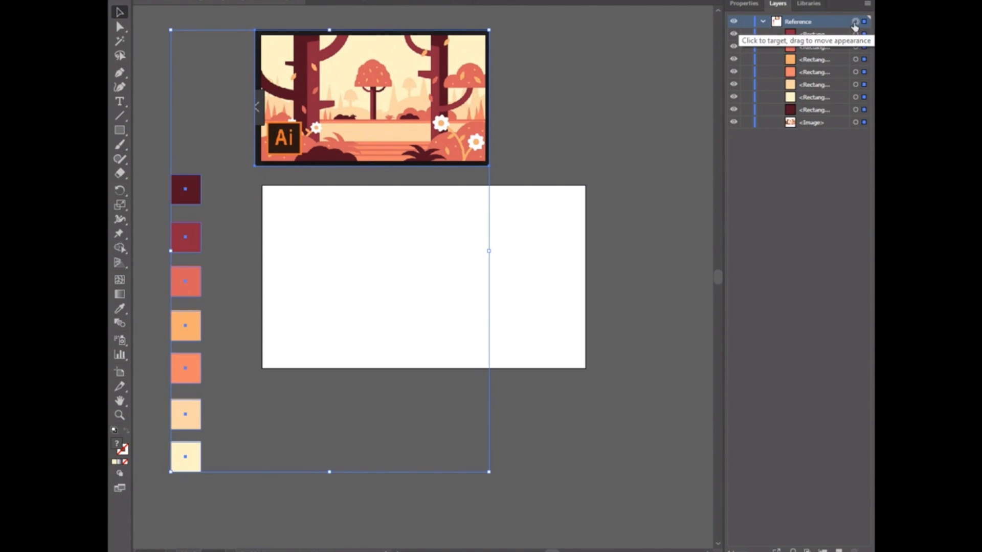
pyautogui.click(733, 22)
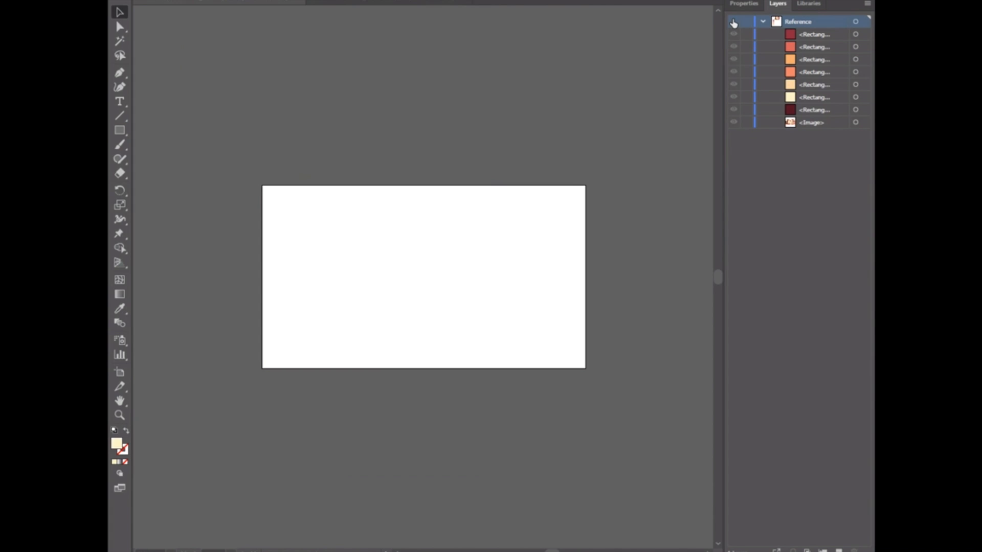
pyautogui.click(733, 23)
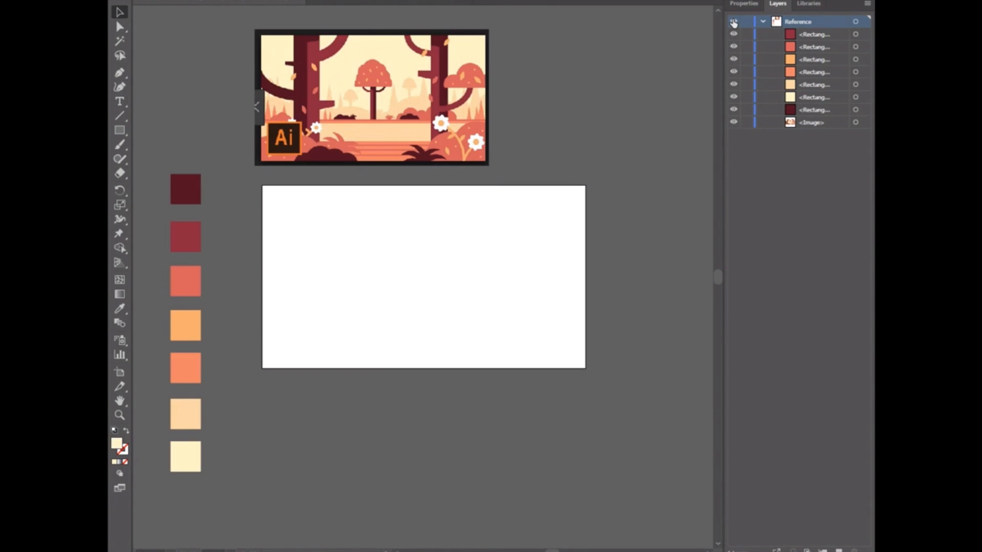
pyautogui.click(733, 23)
pyautogui.click(733, 23)
# Step: Hide and show the orange and cream palette squares one at a time within the Reference layer
pyautogui.click(762, 21)
pyautogui.click(761, 22)
pyautogui.click(733, 61)
pyautogui.click(734, 60)
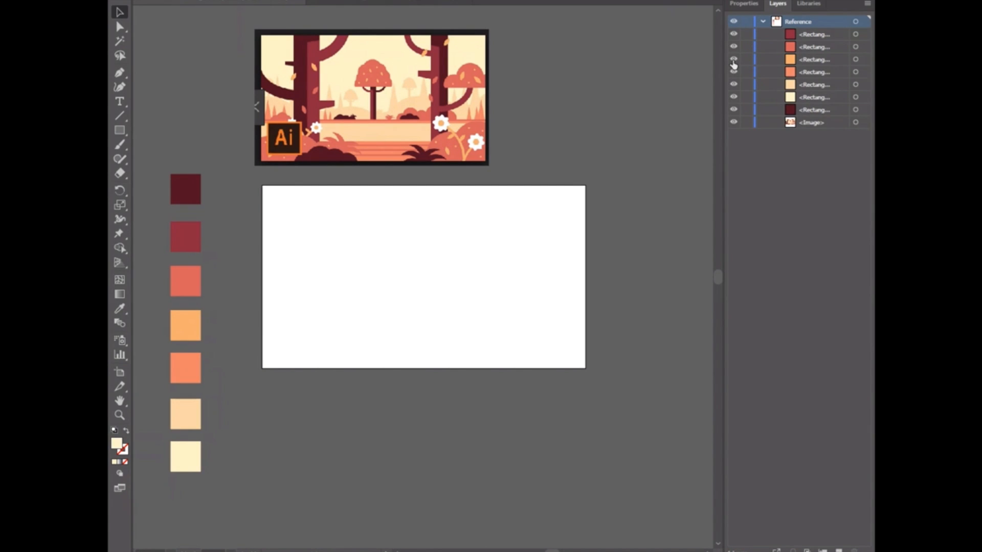
pyautogui.click(734, 98)
pyautogui.click(734, 98)
# Step: Hide and show the Reference layer once more, and leave its contents list collapsed
pyautogui.click(762, 22)
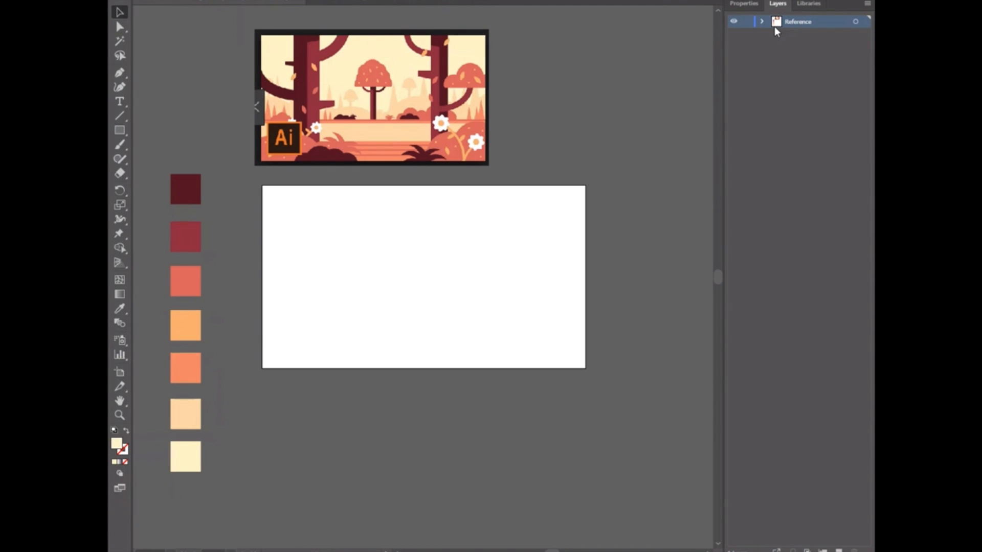
pyautogui.click(732, 21)
pyautogui.click(733, 21)
pyautogui.click(762, 22)
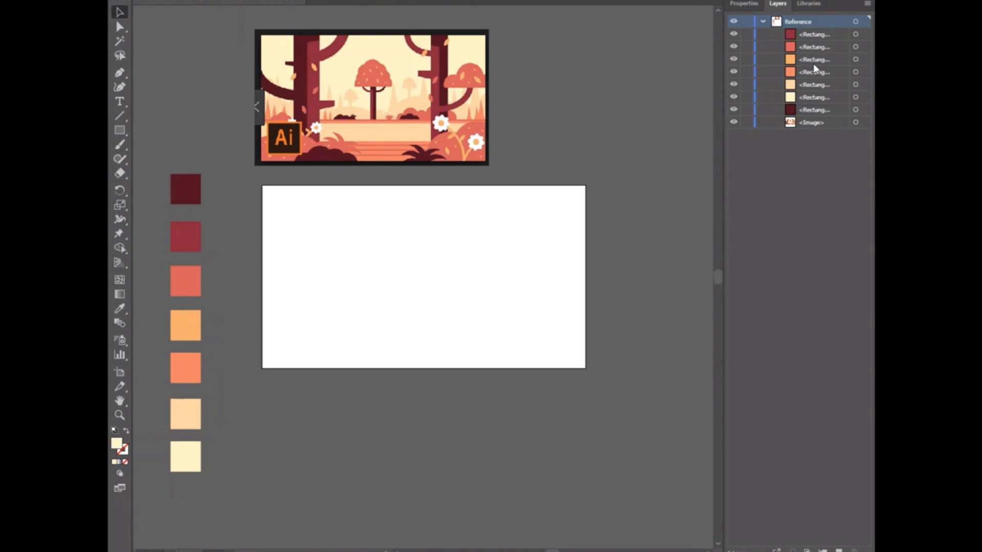
pyautogui.click(762, 21)
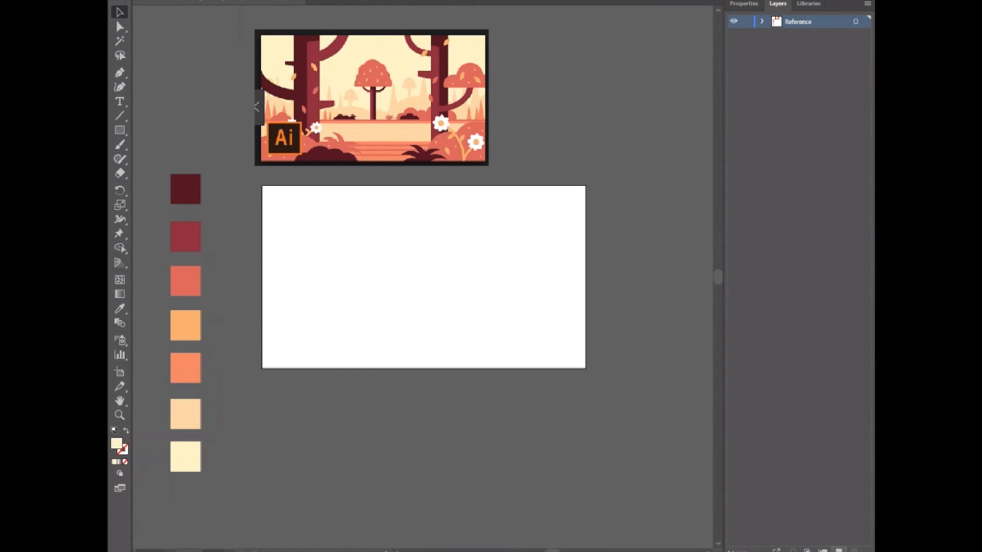
# Step: Create a new layer above Reference and name it "Art"
pyautogui.click(823, 550)
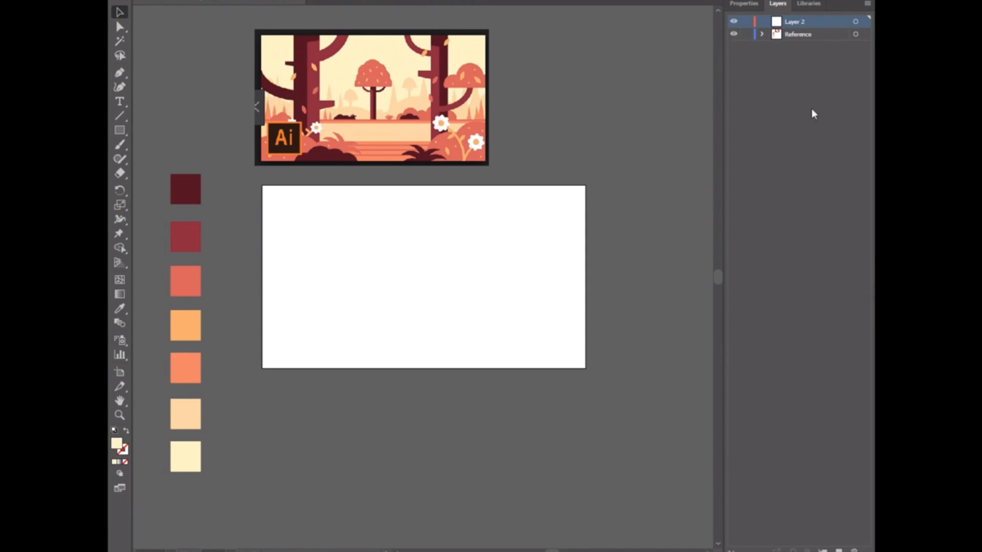
pyautogui.doubleClick(800, 22)
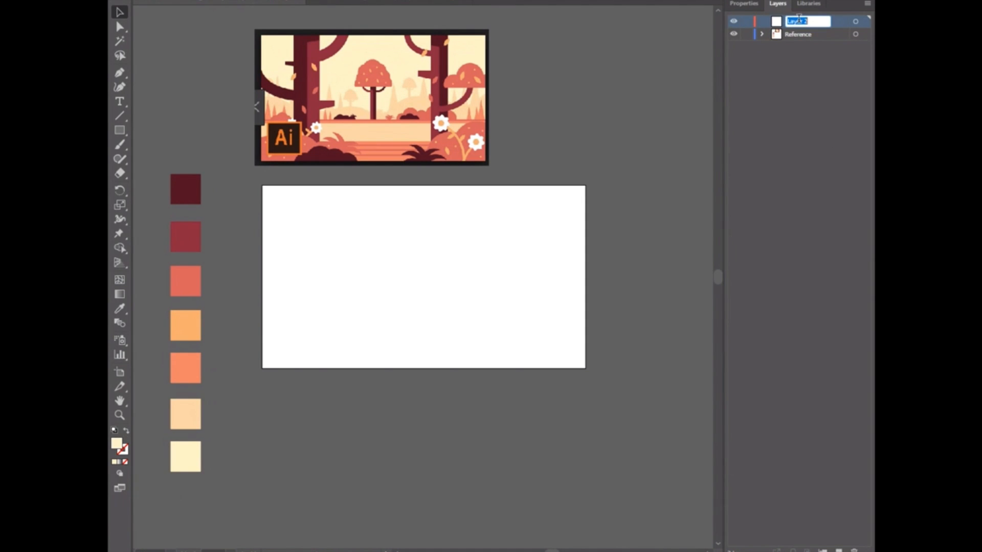
pyautogui.write('Art')
pyautogui.press('Return')
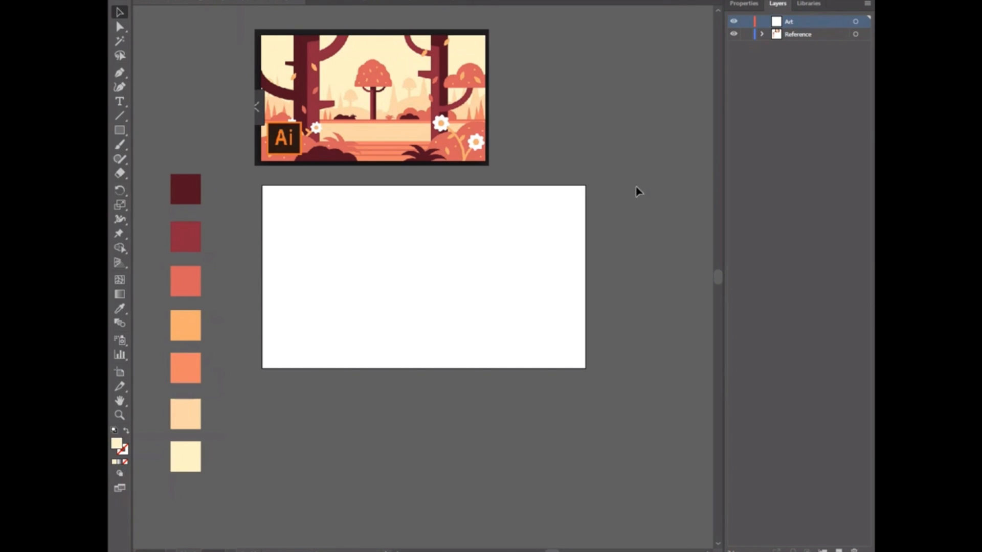
# Step: Draw a freeform, self-crossing cream path of six points across the artboard on the Art layer with the Curvature tool
pyautogui.click(121, 88)
pyautogui.click(308, 261)
pyautogui.click(568, 351)
pyautogui.click(550, 258)
pyautogui.click(322, 321)
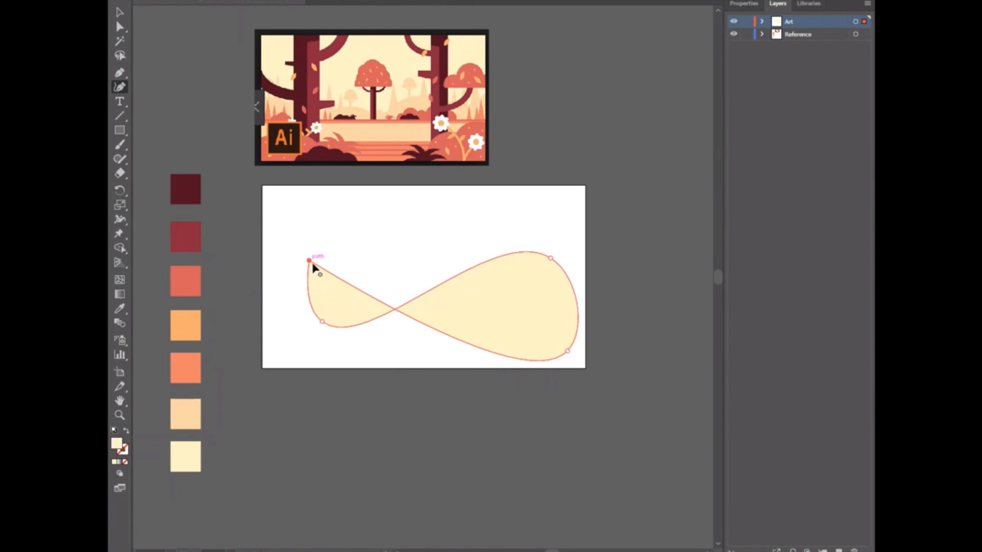
pyautogui.click(335, 224)
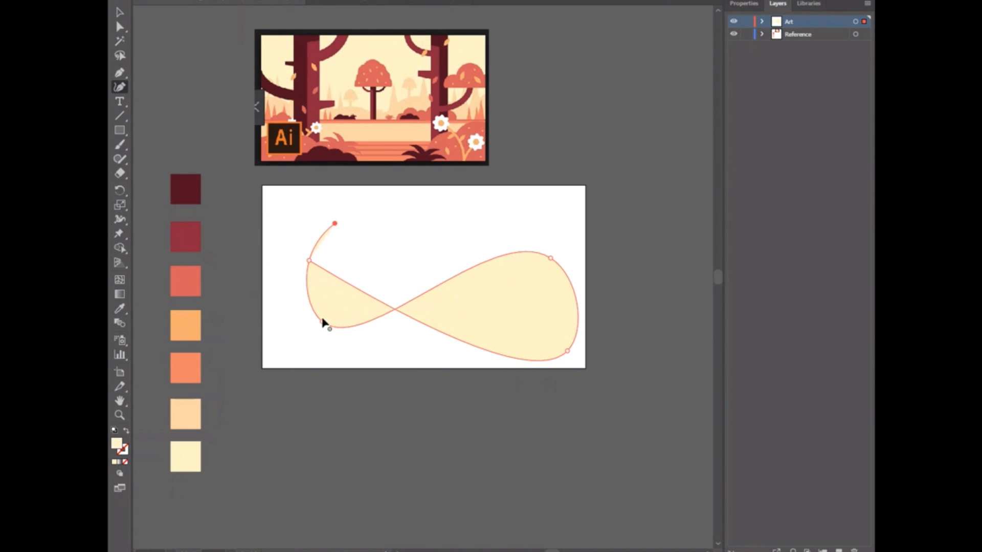
pyautogui.click(491, 196)
pyautogui.click(121, 15)
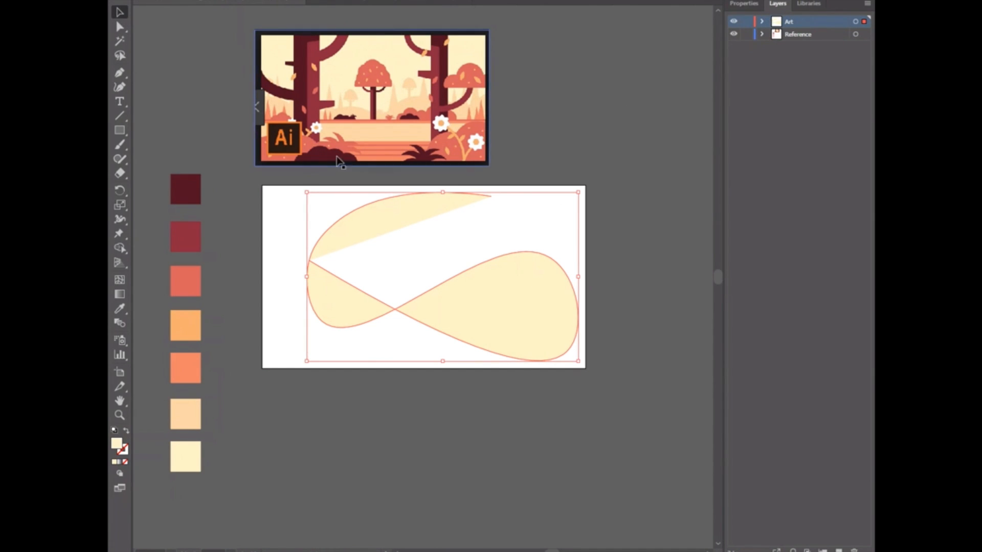
# Step: Try moving the reference picture onto the artboard and the cream path upward, and undo both moves
pyautogui.moveTo(360, 155); pyautogui.dragTo(442, 284)
pyautogui.moveTo(517, 334); pyautogui.dragTo(497, 249)
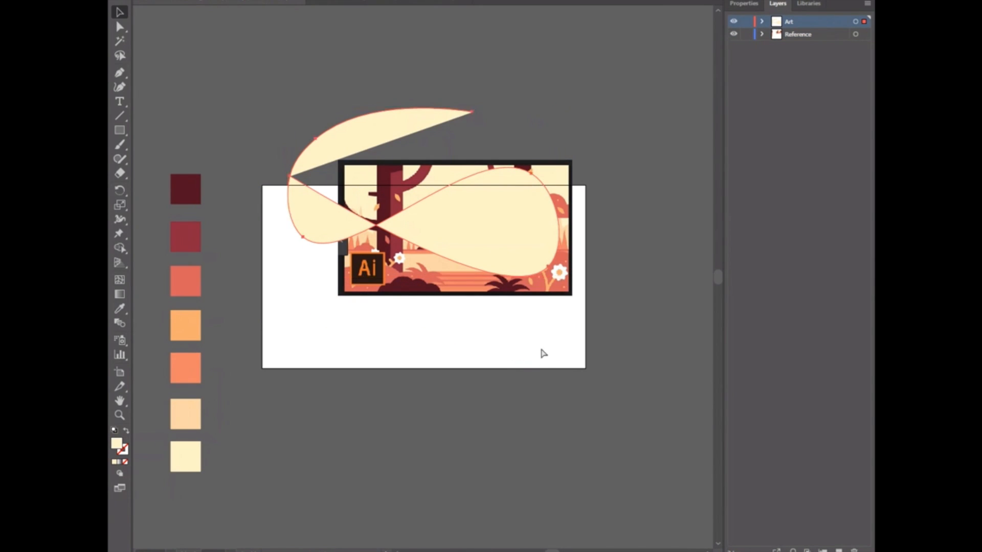
pyautogui.hotkey('ctrl', 'z')
pyautogui.hotkey('ctrl', 'z')
# Step: Delete the cream path from the Art layer and shift the reference picture flush with the artboard's left edge
pyautogui.click(501, 337)
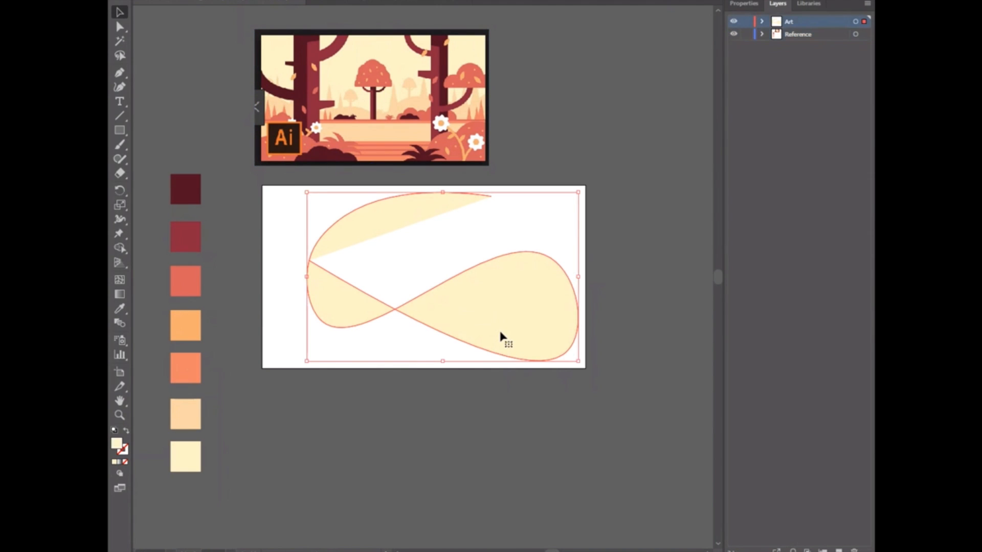
pyautogui.press('Delete')
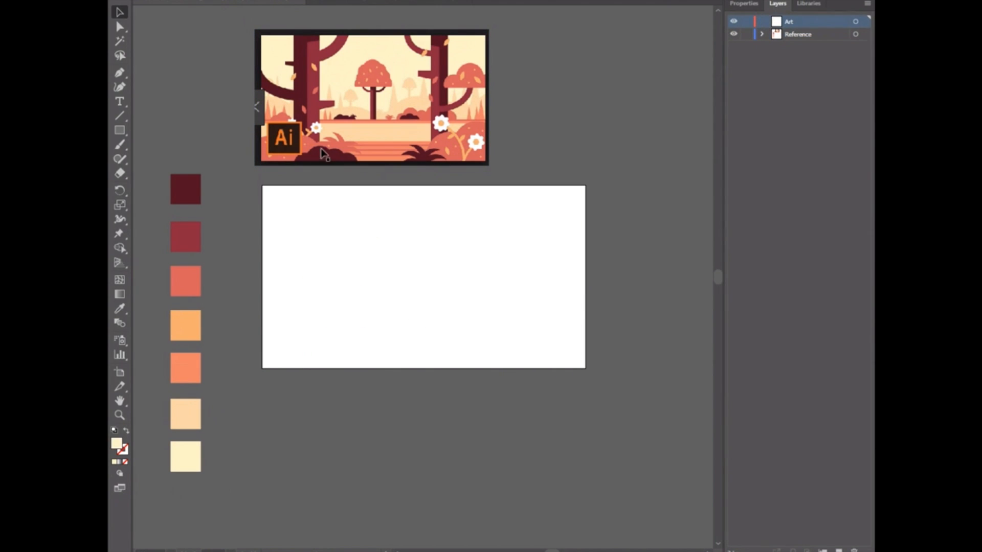
pyautogui.moveTo(368, 82); pyautogui.dragTo(375, 82)
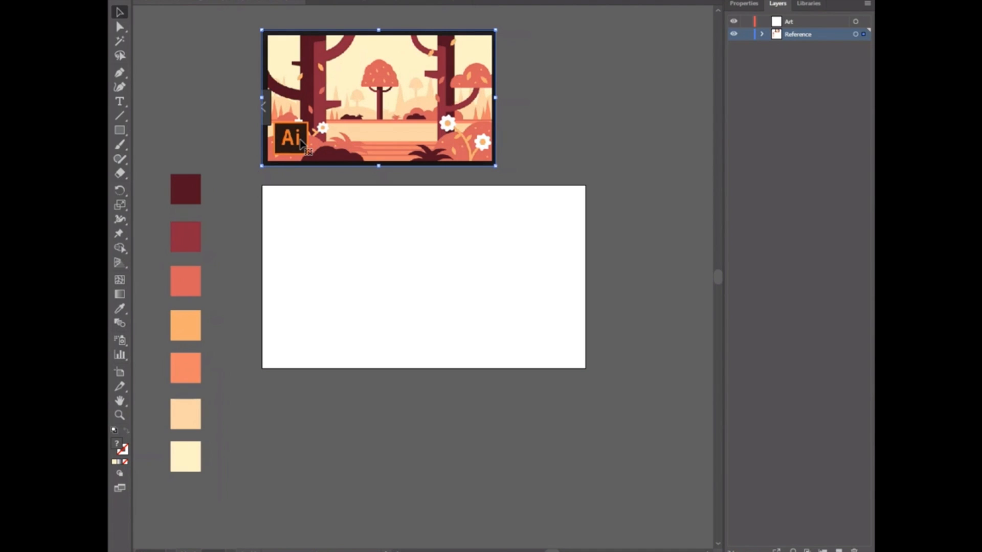
# Step: Make Art the active layer and show the rulers
pyautogui.click(808, 25)
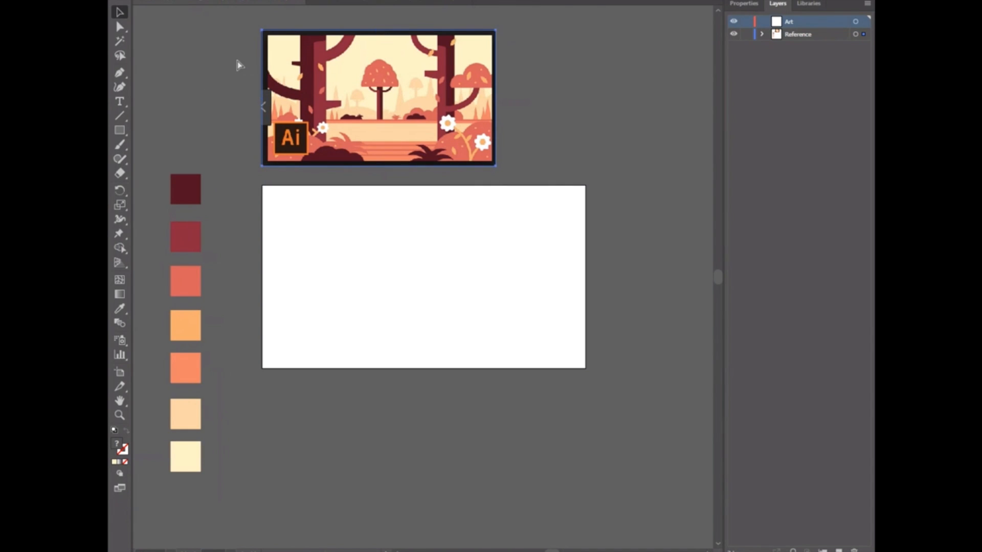
pyautogui.hotkey('ctrl', 'r')
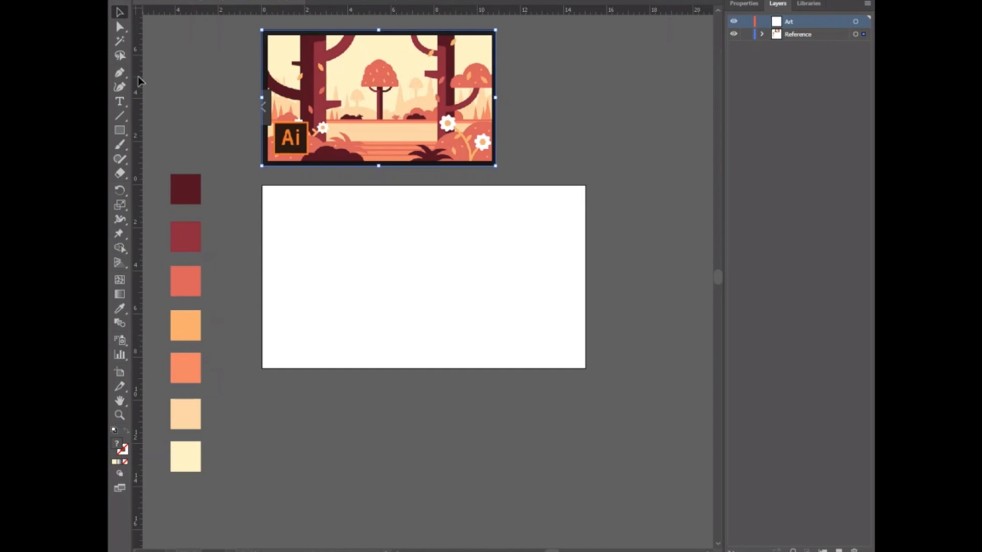
# Step: Place a vertical guide near the artboard's middle and move it to about the 2-inch mark
pyautogui.moveTo(138, 80); pyautogui.dragTo(422, 237)
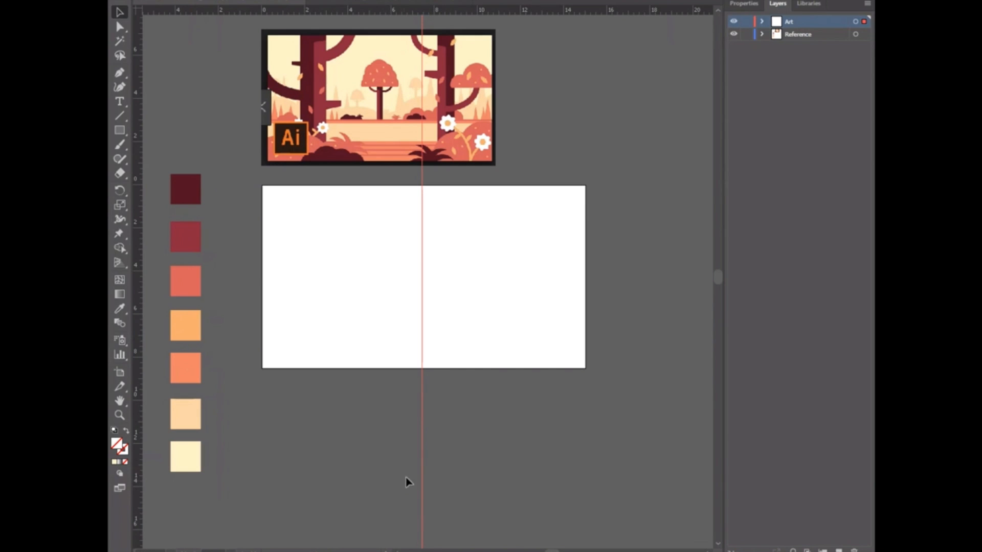
pyautogui.click(424, 447)
pyautogui.moveTo(307, 432); pyautogui.dragTo(305, 409)
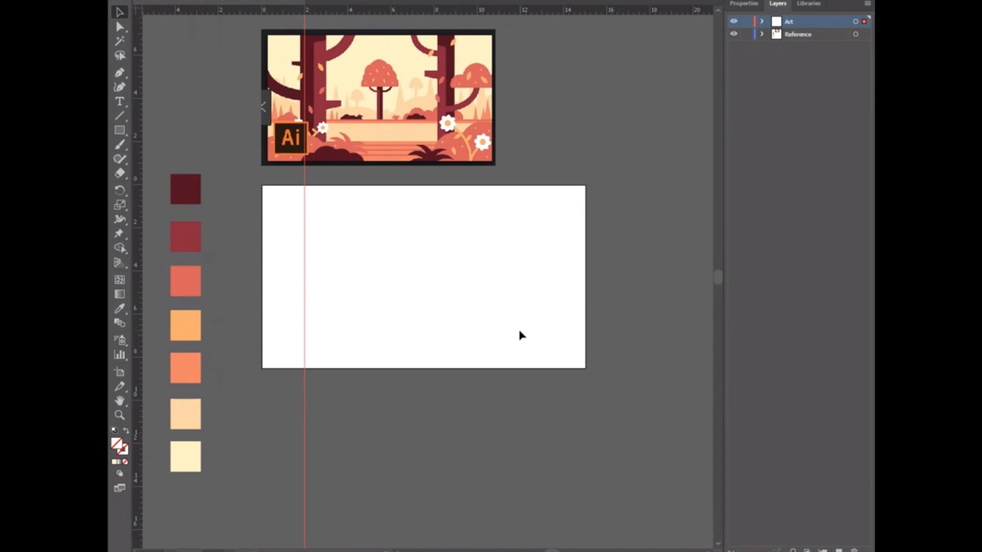
# Step: Draw a rectangle about 10.7 by 5.3 in snapped to the vertical guide, and remove both the rectangle and the guide
pyautogui.click(114, 129)
pyautogui.moveTo(535, 318); pyautogui.dragTo(304, 204)
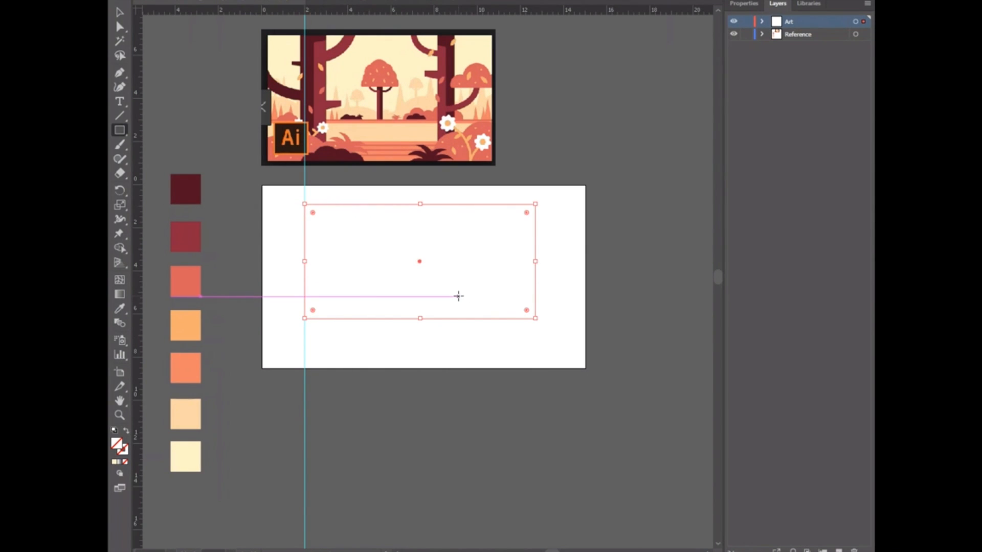
pyautogui.hotkey('ctrl', 'shift', 'a')
pyautogui.click(119, 15)
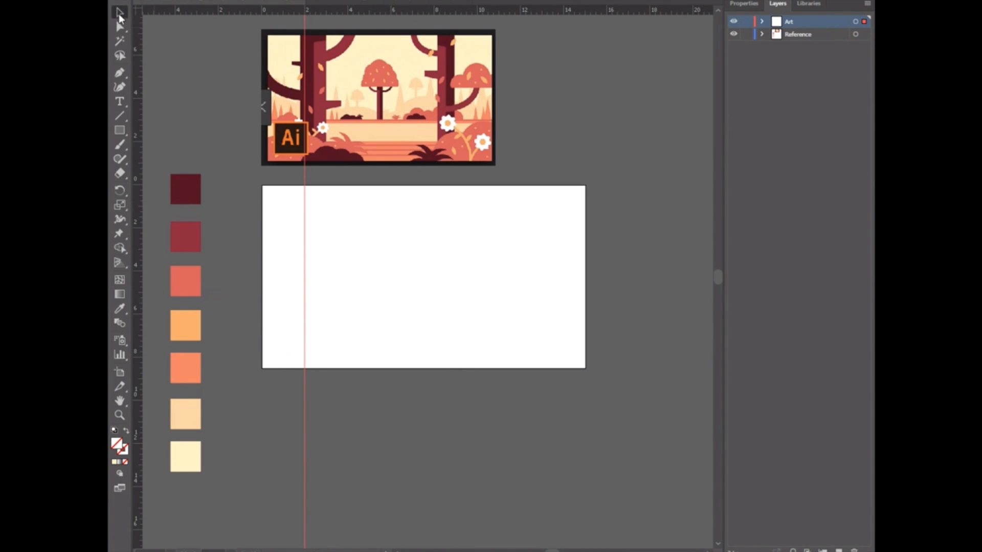
pyautogui.press('Delete')
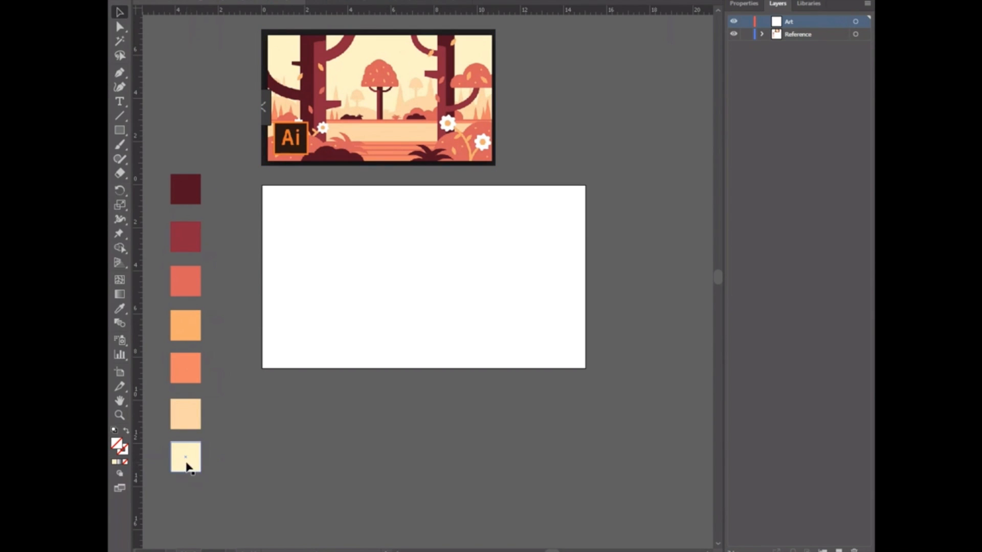
# Step: Create a rectangle exactly 15 by 8.5 in on the Art layer and move it so it overlaps the artboard's lower-right part
pyautogui.click(118, 136)
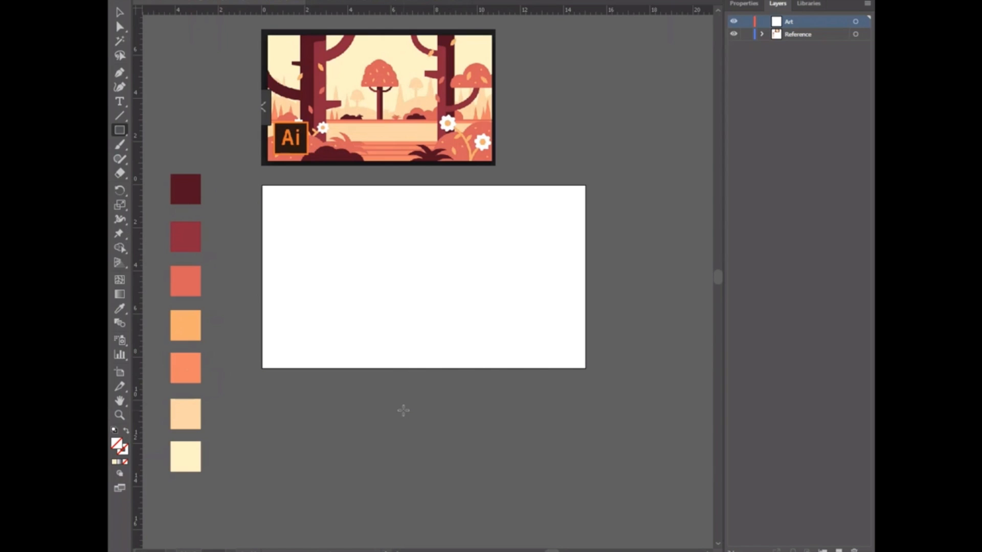
pyautogui.click(399, 315)
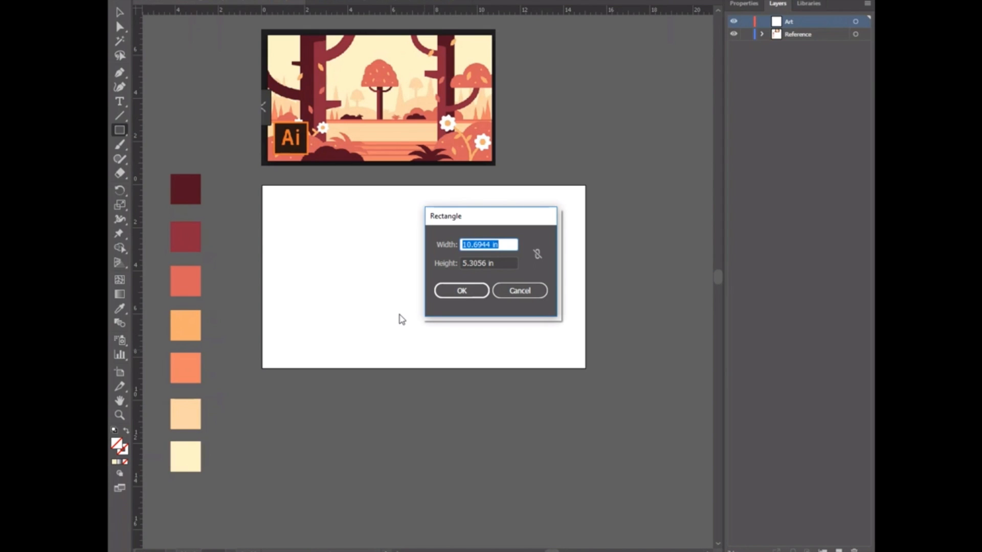
pyautogui.write('15')
pyautogui.press('Tab')
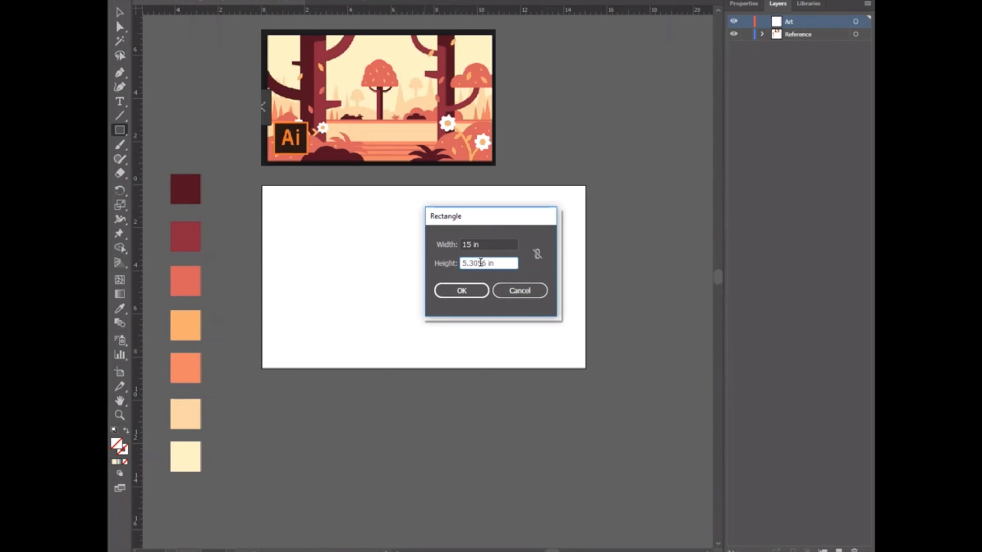
pyautogui.write('8.5')
pyautogui.click(445, 295)
pyautogui.click(119, 11)
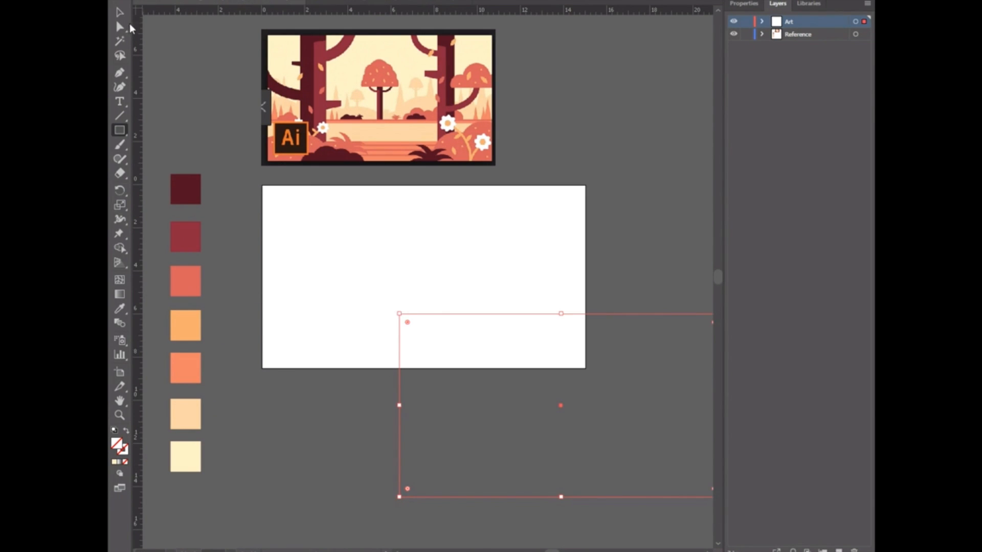
pyautogui.moveTo(591, 315); pyautogui.dragTo(542, 278)
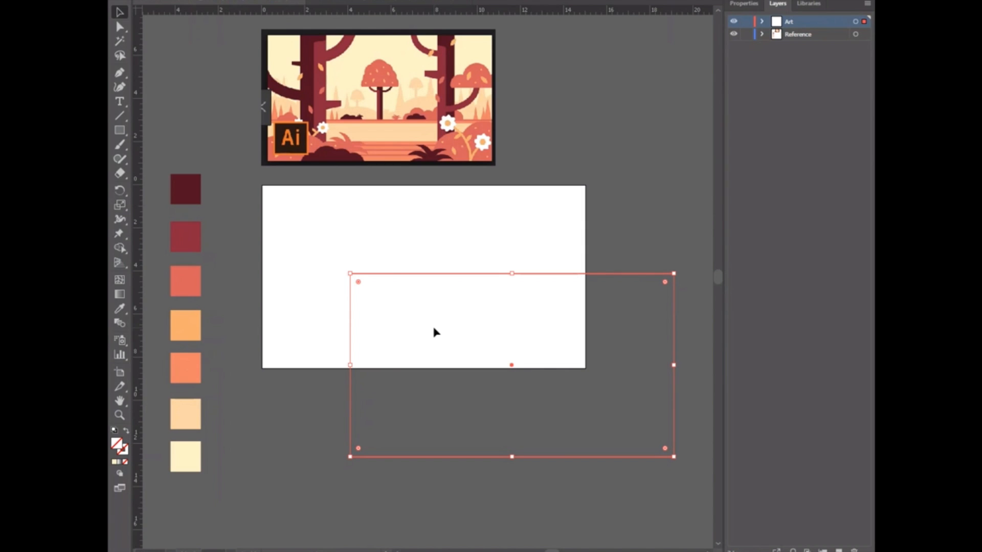
# Step: Fill the 15 by 8.5 in rectangle with the red E22727
pyautogui.click(125, 453)
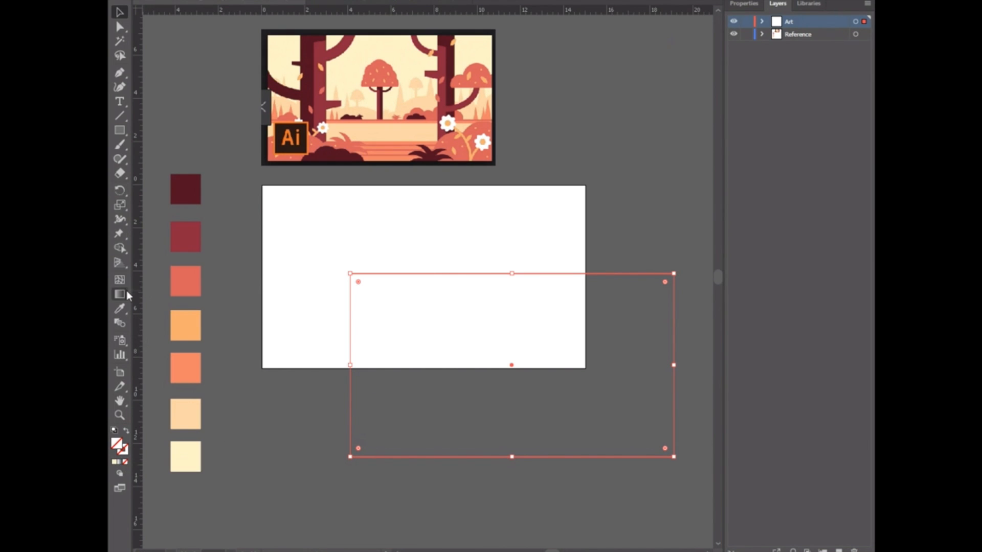
pyautogui.doubleClick(117, 444)
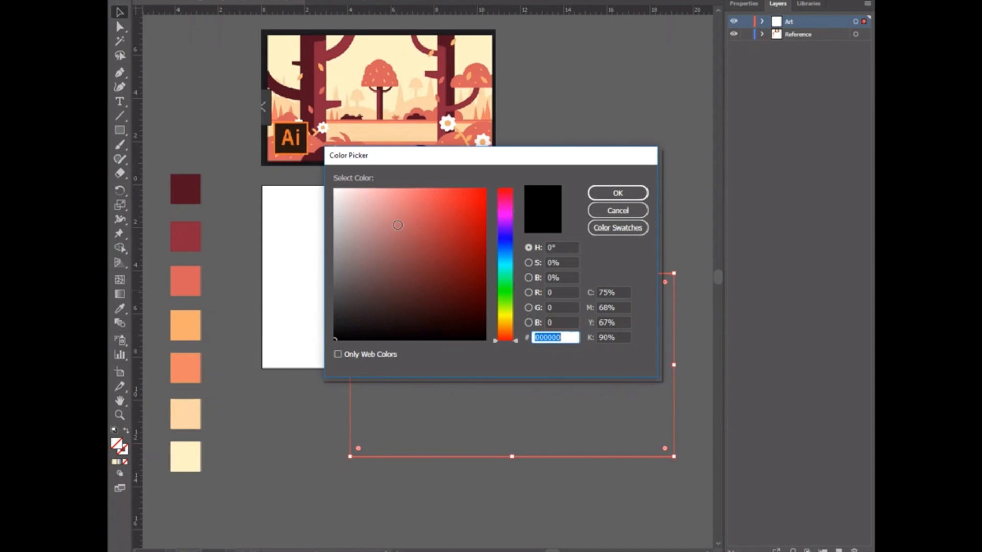
pyautogui.click(459, 205)
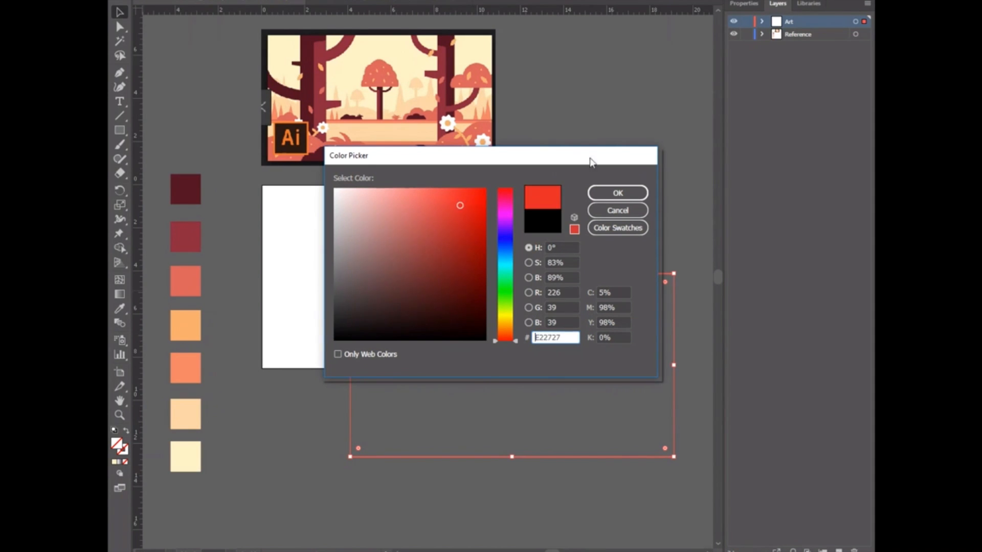
pyautogui.click(638, 192)
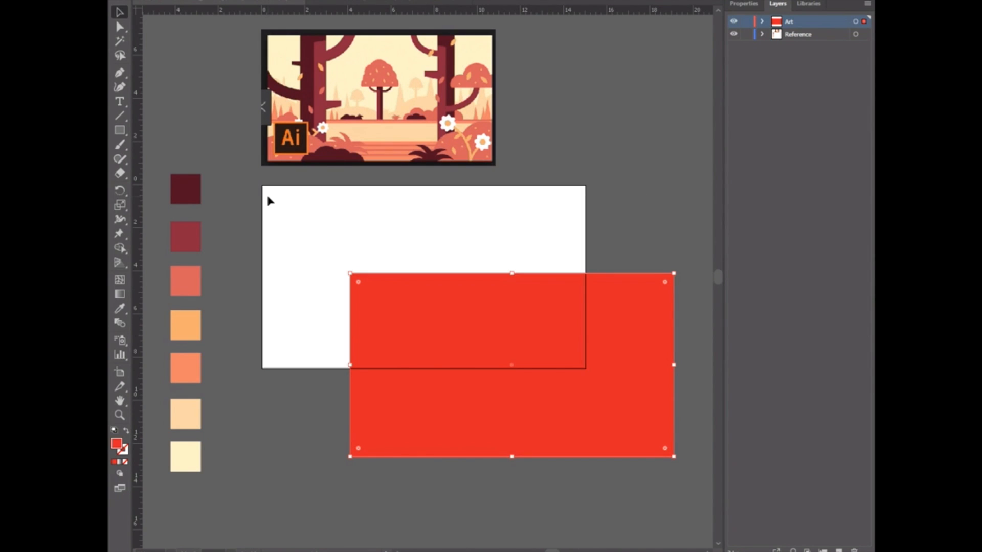
# Step: Give the rectangle a muted pink stroke, colour A06565
pyautogui.click(126, 446)
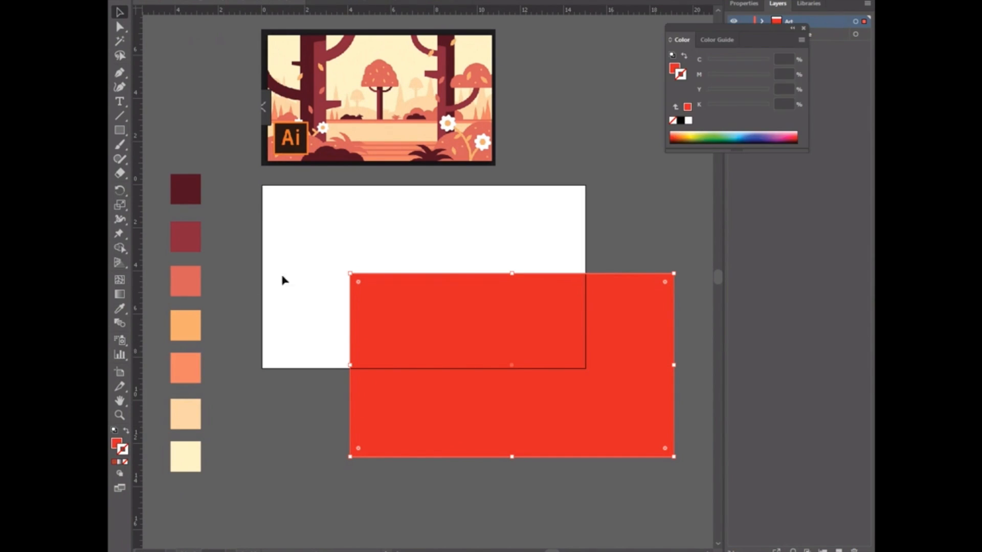
pyautogui.doubleClick(123, 450)
pyautogui.click(353, 194)
pyautogui.click(391, 244)
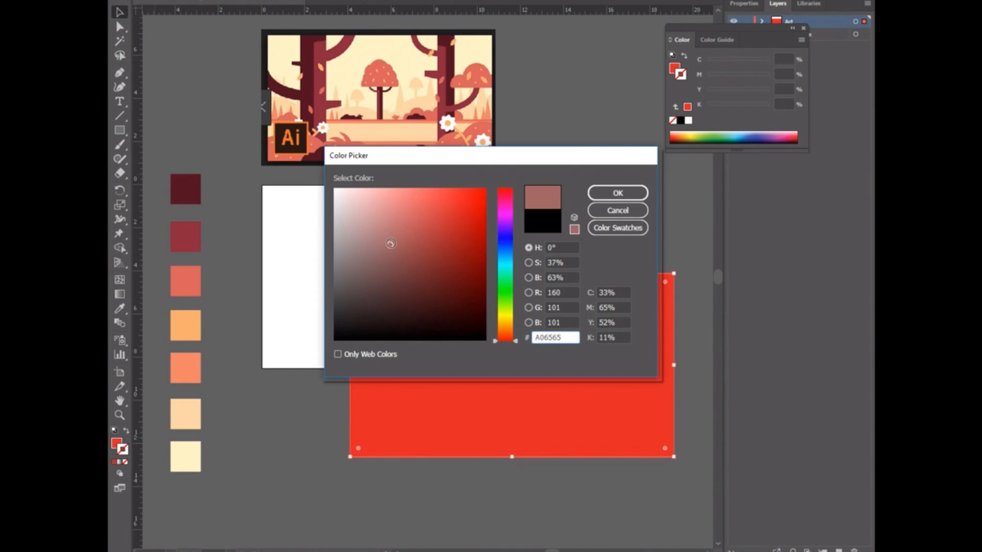
pyautogui.click(607, 189)
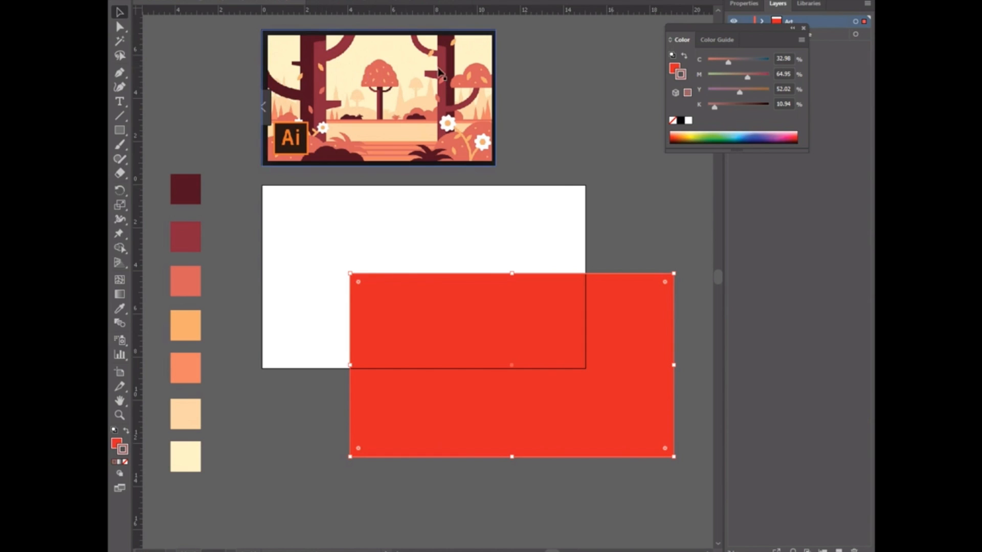
# Step: Display the rectangle's properties and move the floating Color panel below the appearance and quick action settings
pyautogui.moveTo(757, 25); pyautogui.dragTo(792, 149)
pyautogui.click(747, 5)
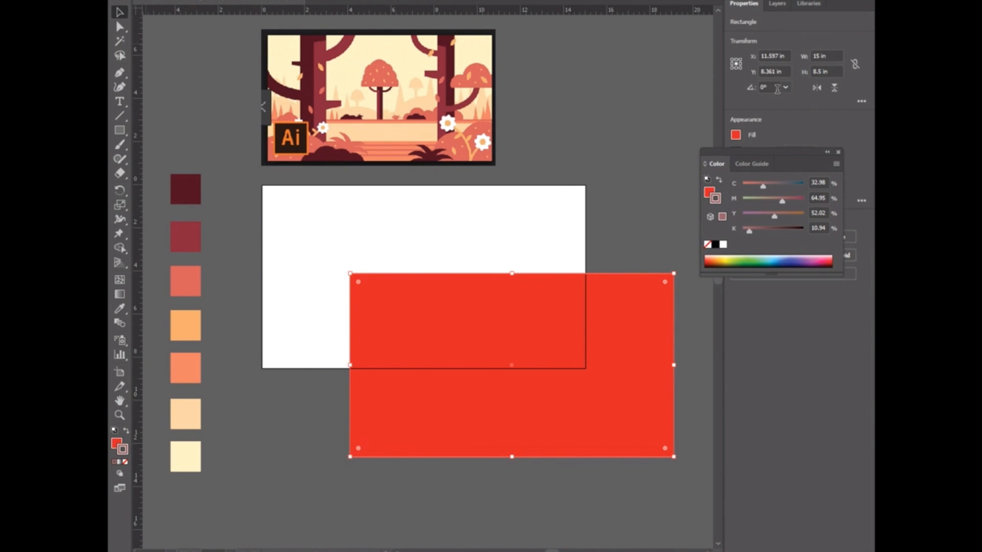
pyautogui.moveTo(778, 169)
pyautogui.mouseDown()
pyautogui.moveTo(807, 364)
pyautogui.moveTo(775, 375)
pyautogui.mouseUp()
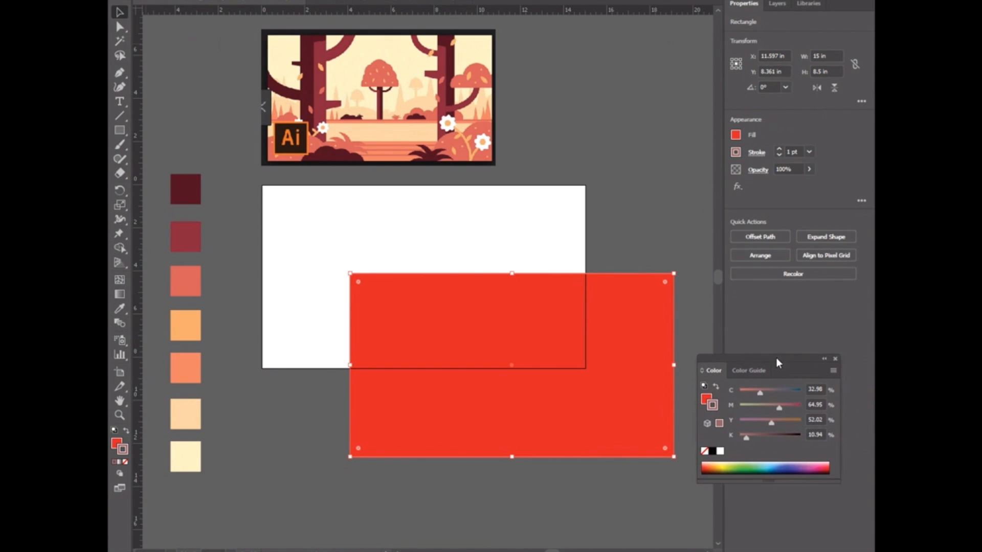
pyautogui.click(122, 132)
pyautogui.click(300, 225)
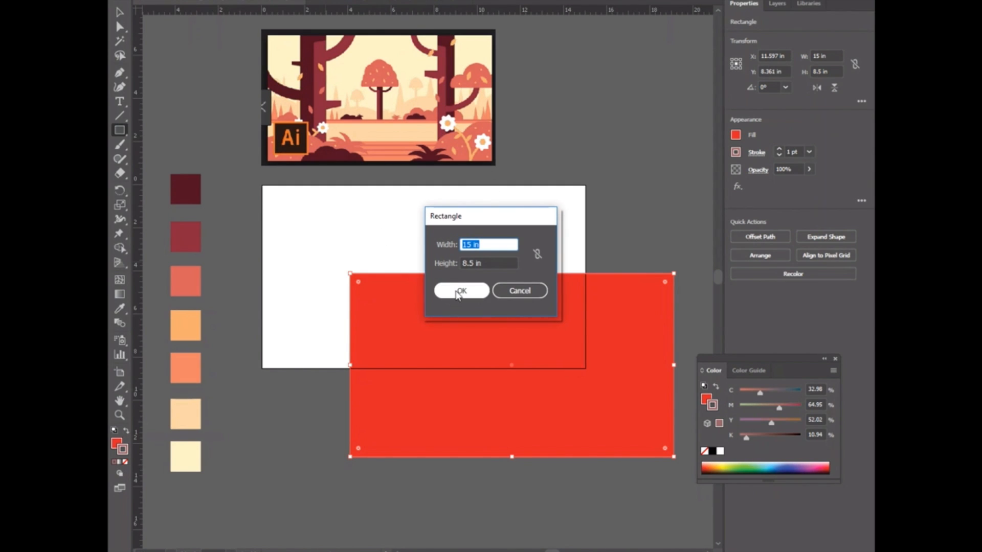
pyautogui.click(521, 295)
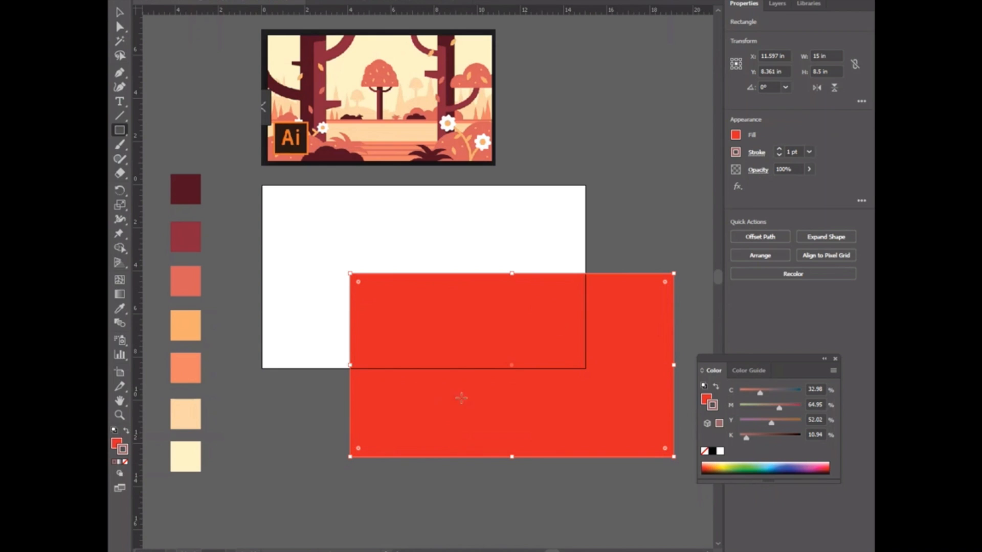
# Step: Move the rectangle up and left over the artboard and change its fill to dark red 7A1A1A
pyautogui.press('v')
pyautogui.moveTo(464, 415); pyautogui.dragTo(406, 372)
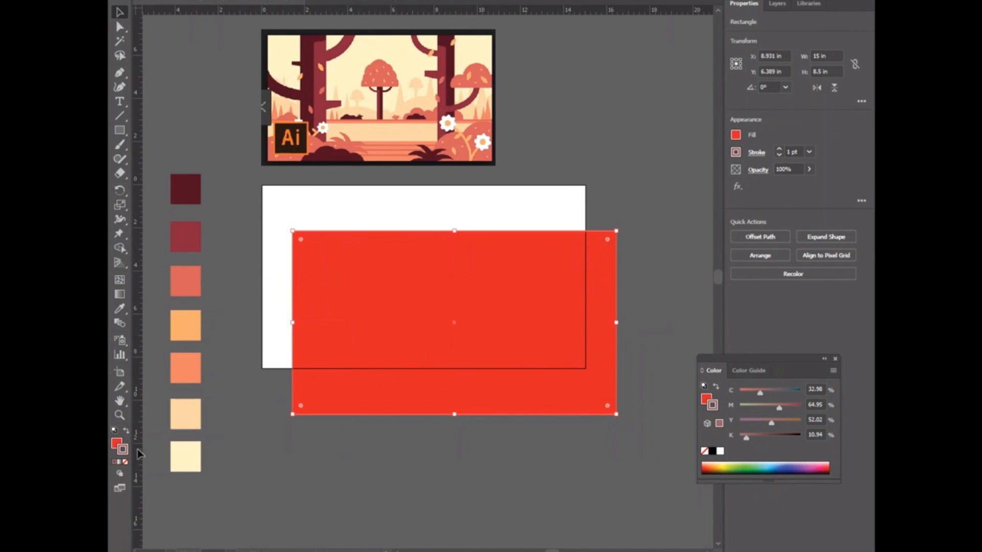
pyautogui.doubleClick(117, 445)
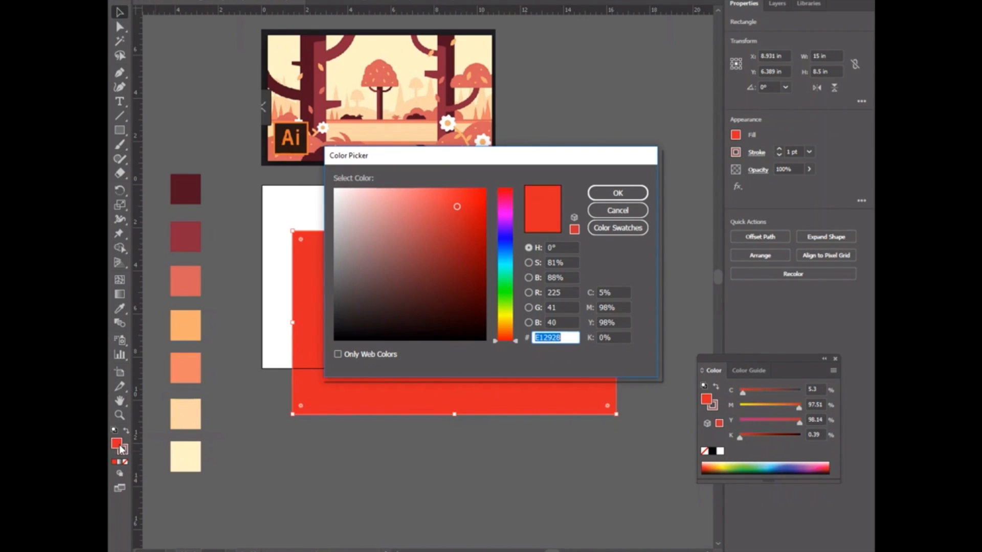
pyautogui.click(445, 221)
pyautogui.moveTo(446, 221); pyautogui.dragTo(454, 268)
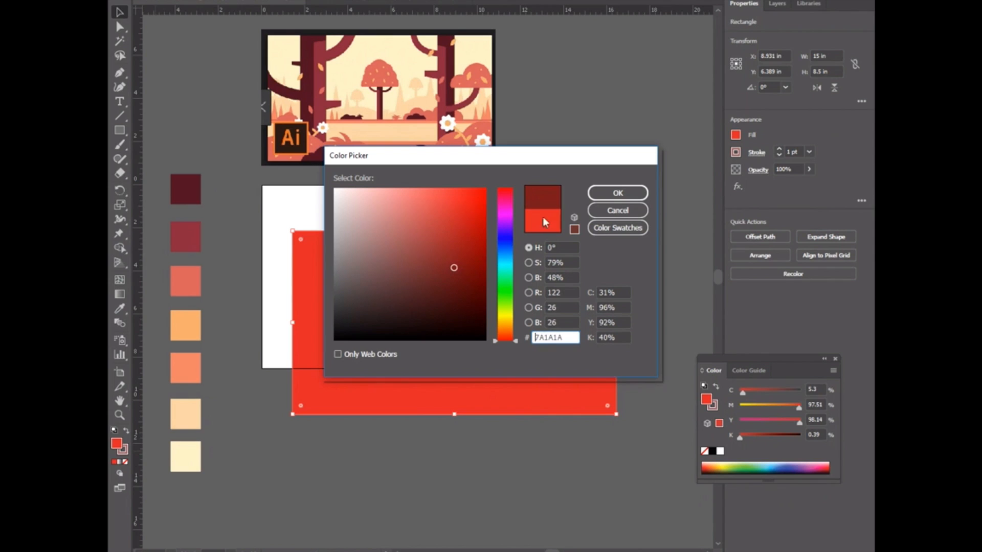
pyautogui.click(598, 194)
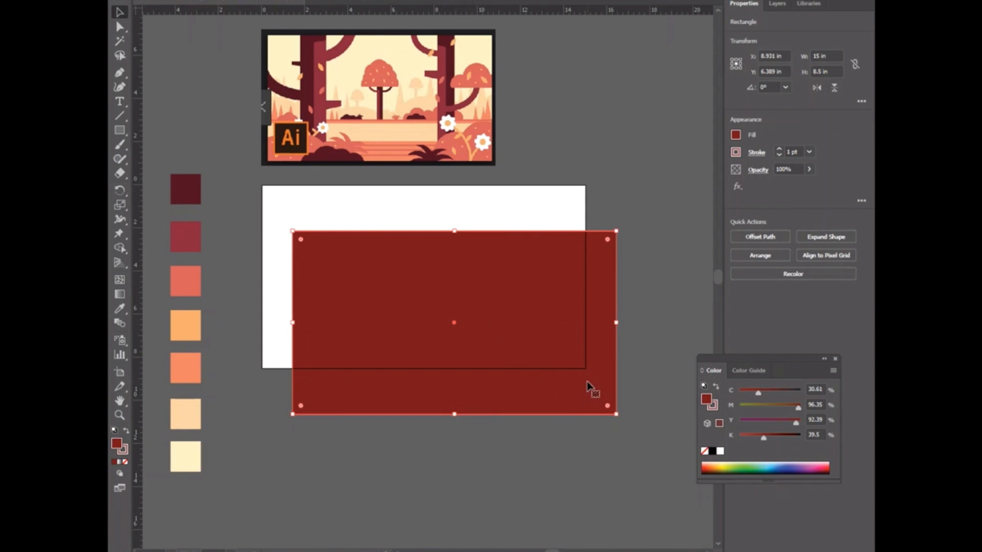
# Step: Increase the rectangle's stroke weight to 35 pt, and deselect and reselect the rectangle to check the border
pyautogui.click(123, 449)
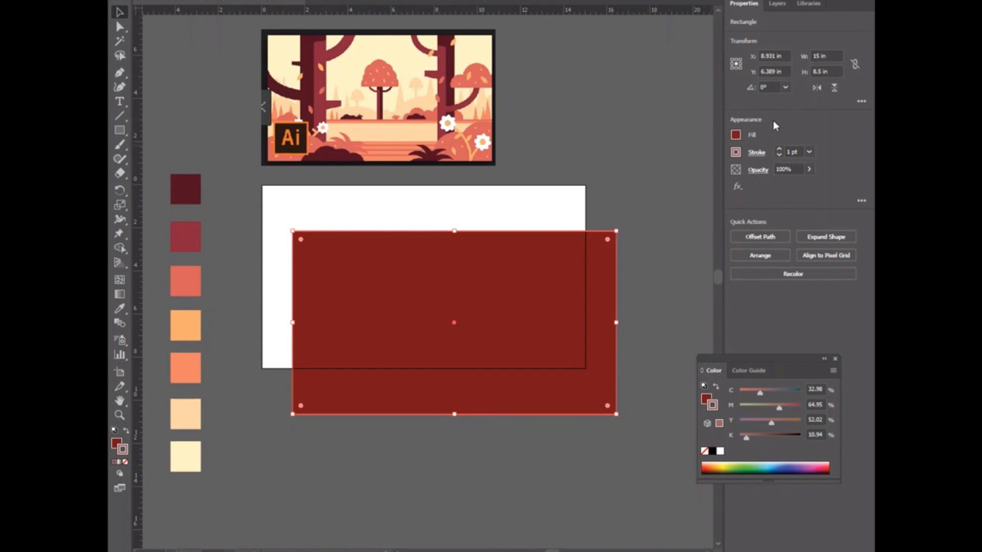
pyautogui.click(780, 150)
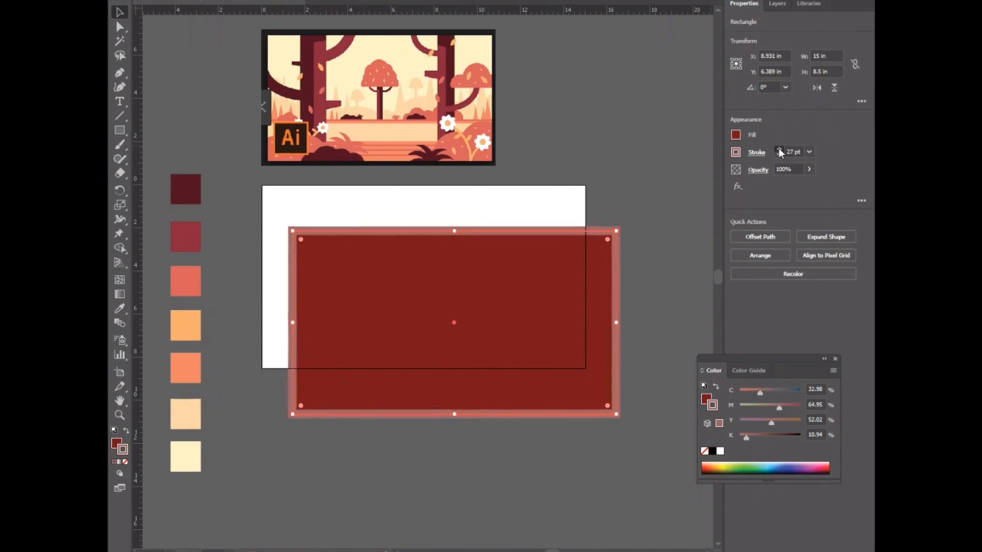
pyautogui.click(644, 201)
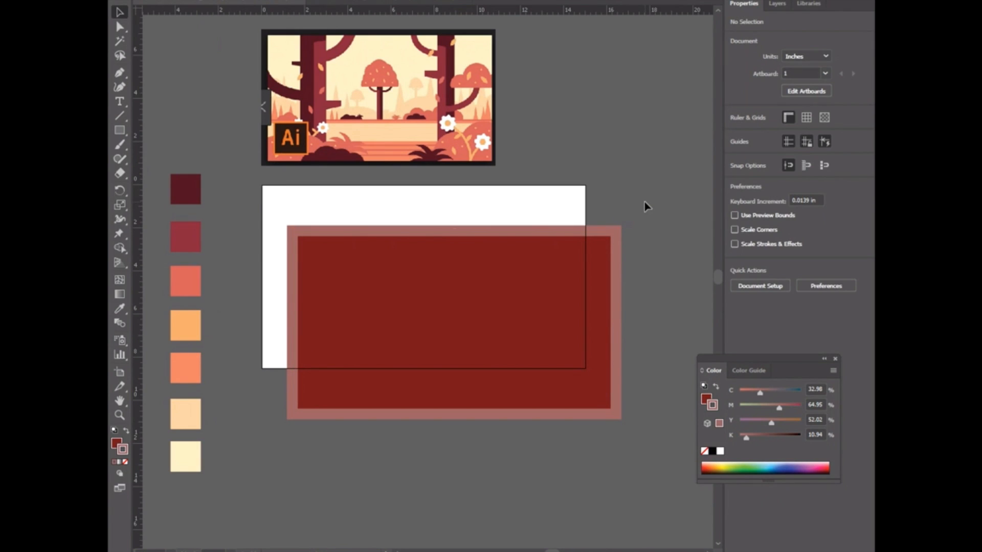
pyautogui.click(566, 301)
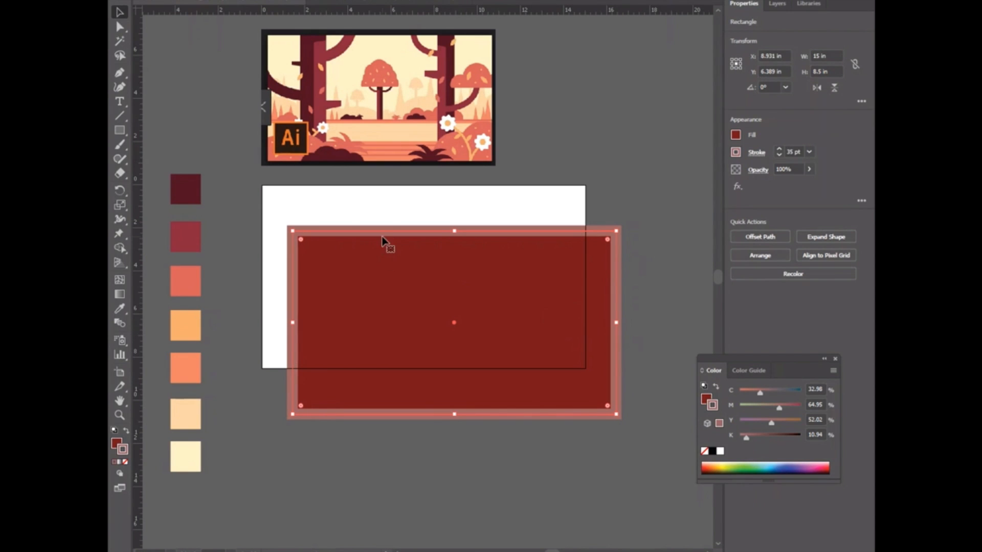
# Step: Recolour the background rectangle by sampling the pale cream colour swatch with the Eyedropper, removing its stroke
pyautogui.click(183, 138)
pyautogui.click(185, 194)
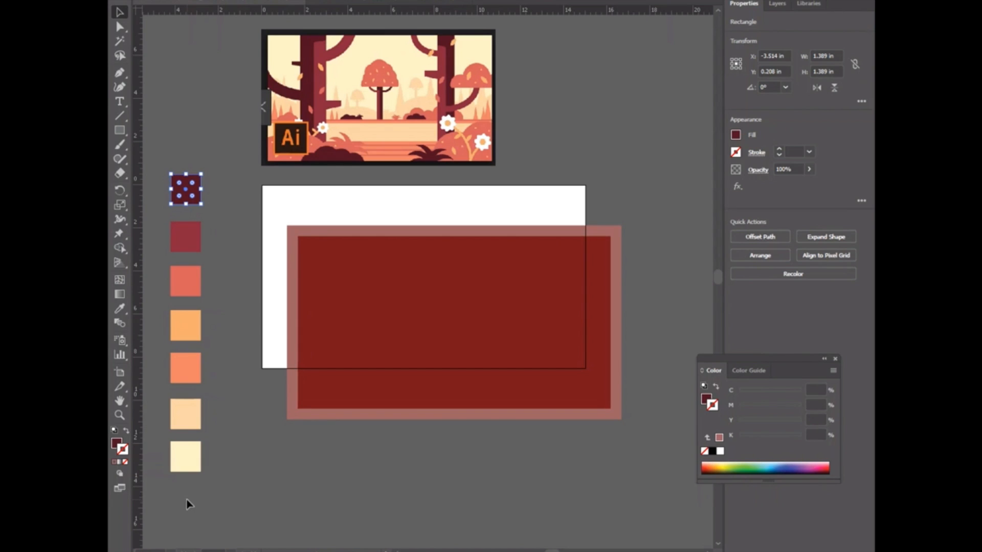
pyautogui.click(341, 313)
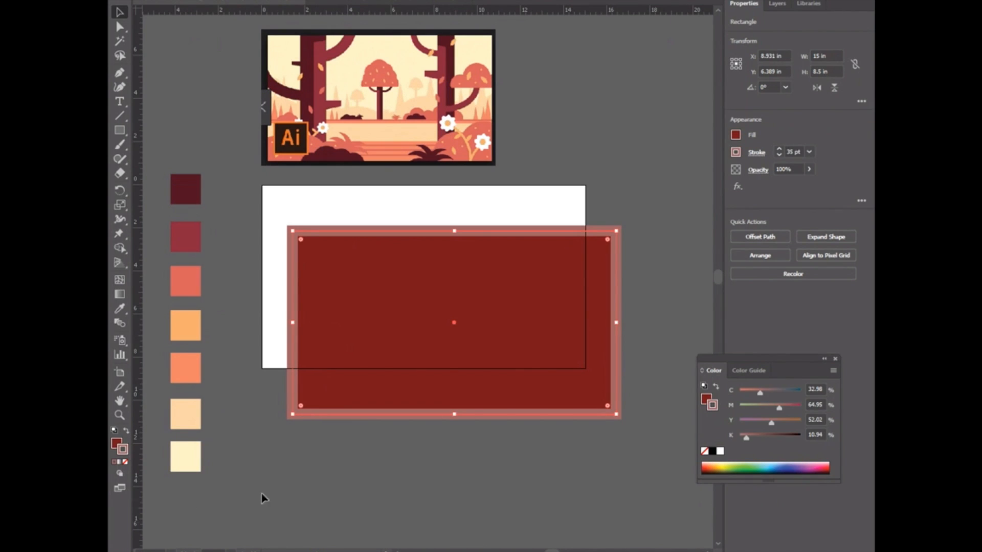
pyautogui.click(122, 307)
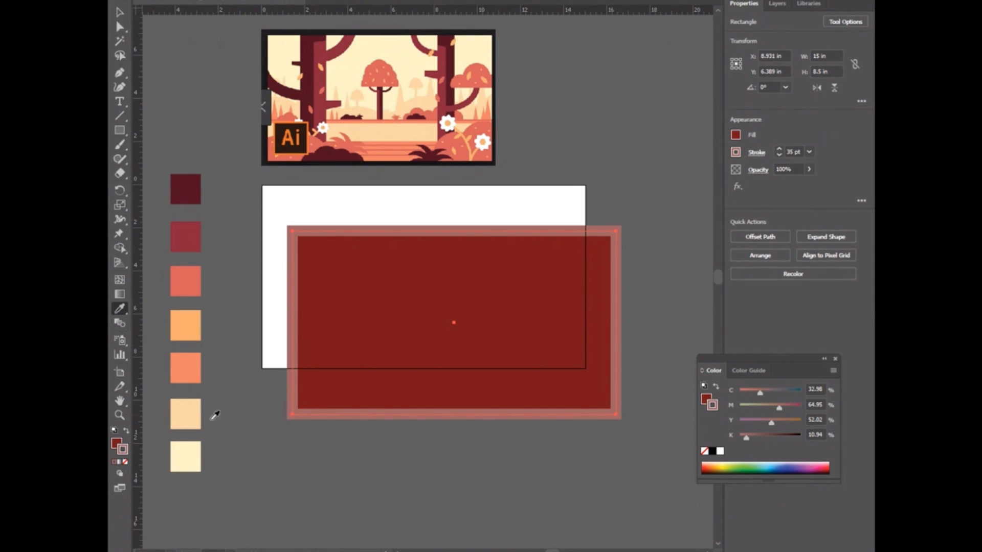
pyautogui.click(183, 455)
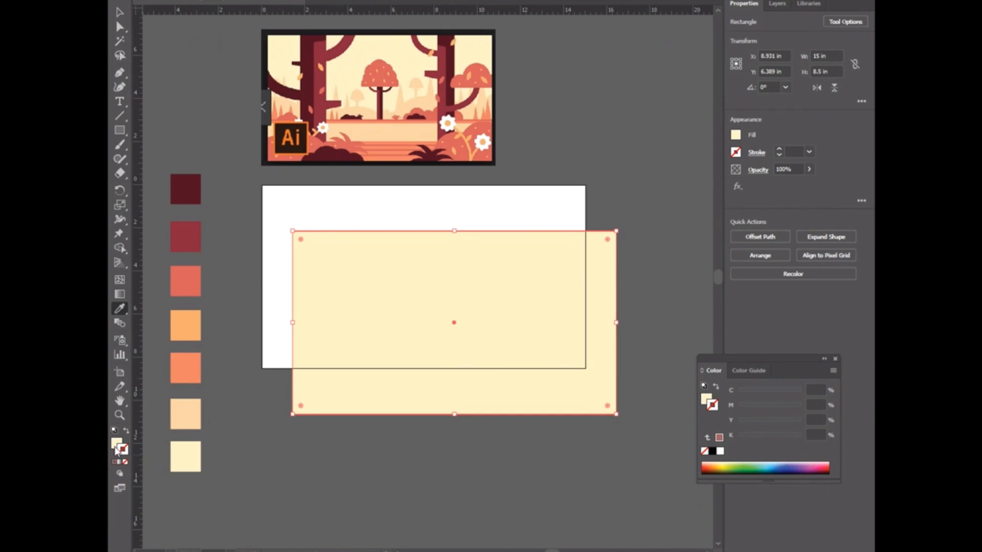
# Step: Move the cream rectangle so it covers the artboard exactly, and deselect it
pyautogui.click(115, 12)
pyautogui.moveTo(443, 260); pyautogui.dragTo(413, 214)
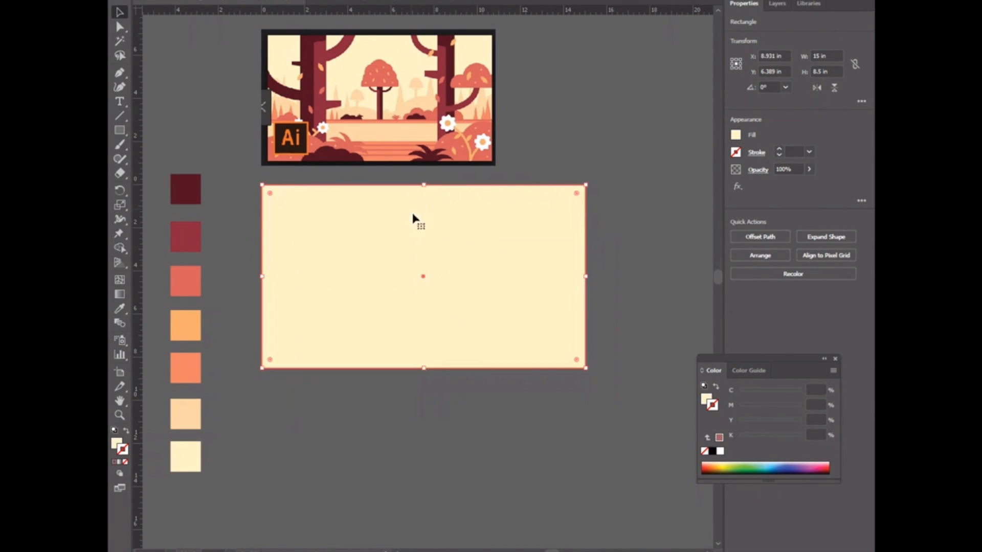
pyautogui.click(425, 490)
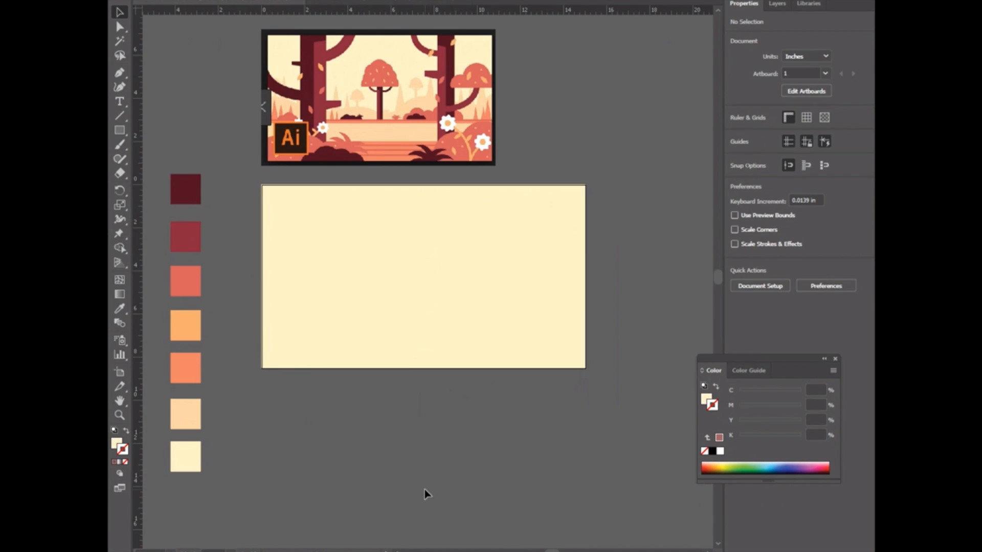
pyautogui.click(402, 325)
pyautogui.click(384, 411)
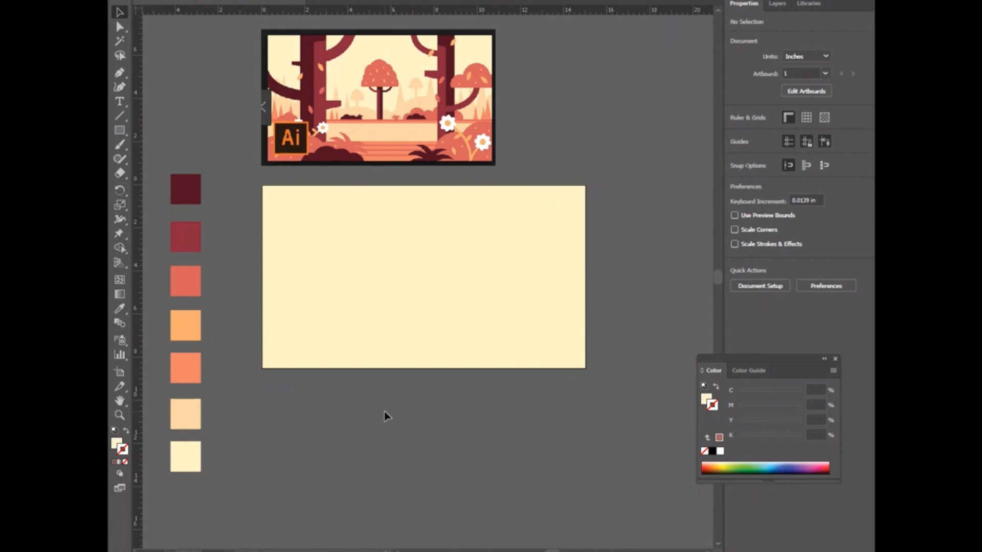
# Step: Sample the dark maroon swatch onto the background rectangle with the Eyedropper, and resample the pale cream swatch
pyautogui.click(383, 322)
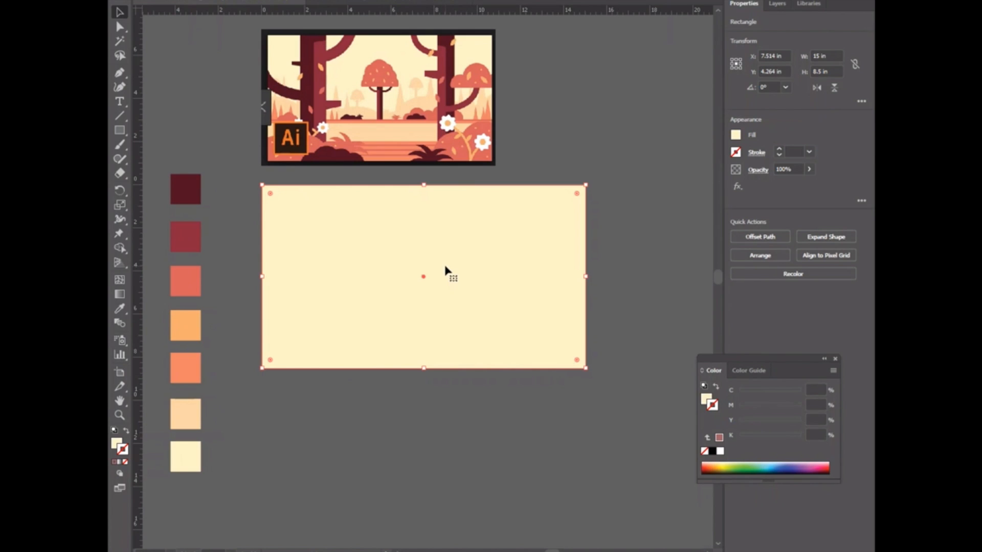
pyautogui.click(121, 310)
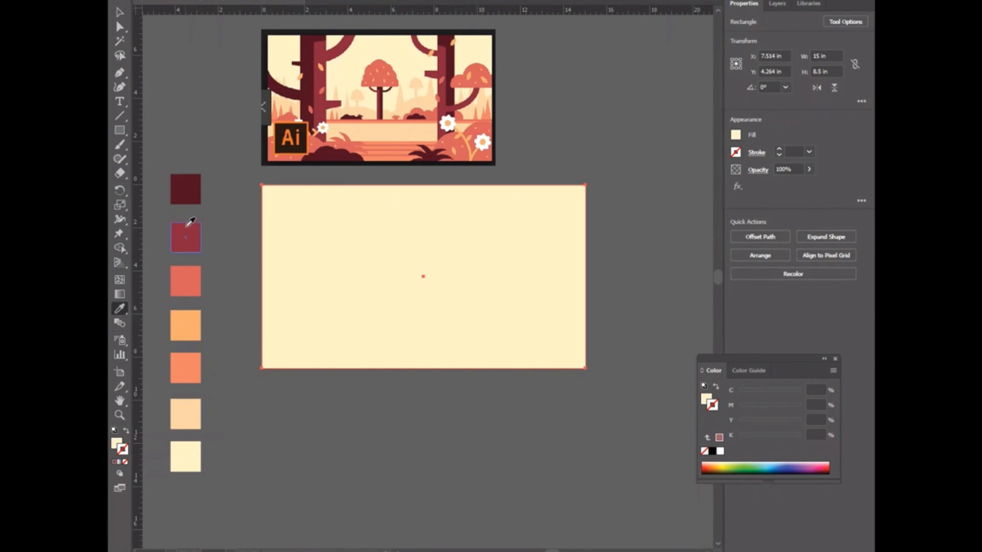
pyautogui.click(190, 193)
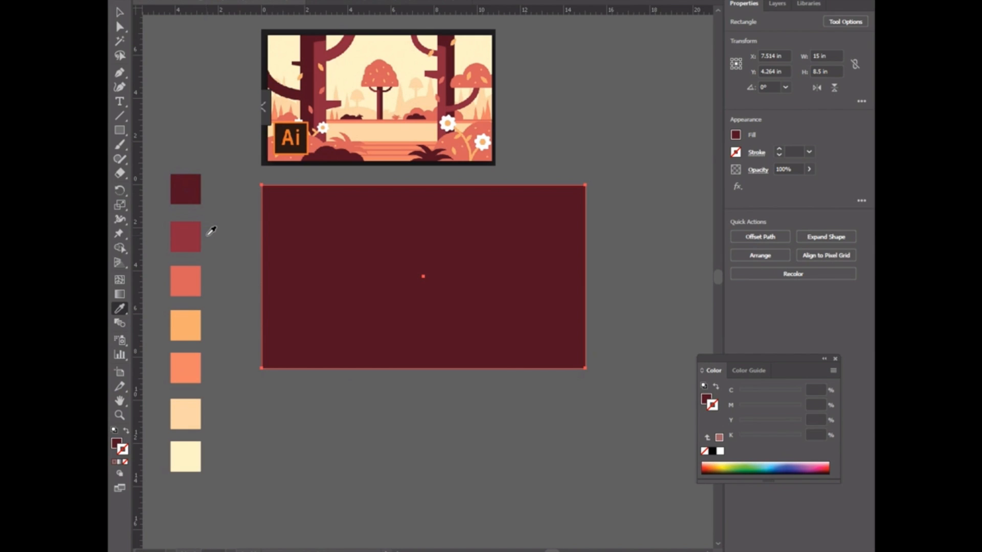
pyautogui.click(190, 454)
pyautogui.click(118, 15)
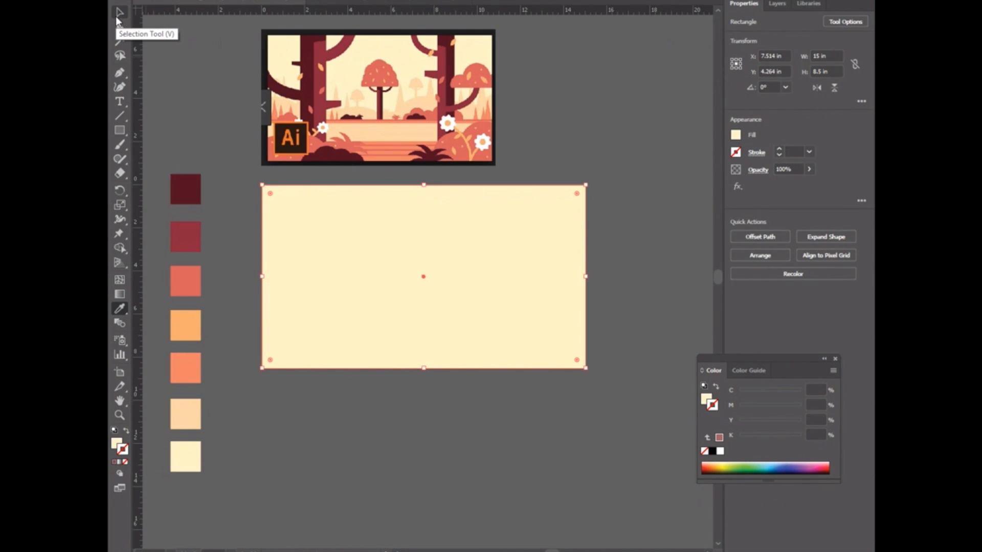
# Step: Give the pale cream swatch a 30 pt red stroke, colour C 9.64, M 87.99, Y 75.59, K 1.13
pyautogui.click(180, 470)
pyautogui.doubleClick(120, 453)
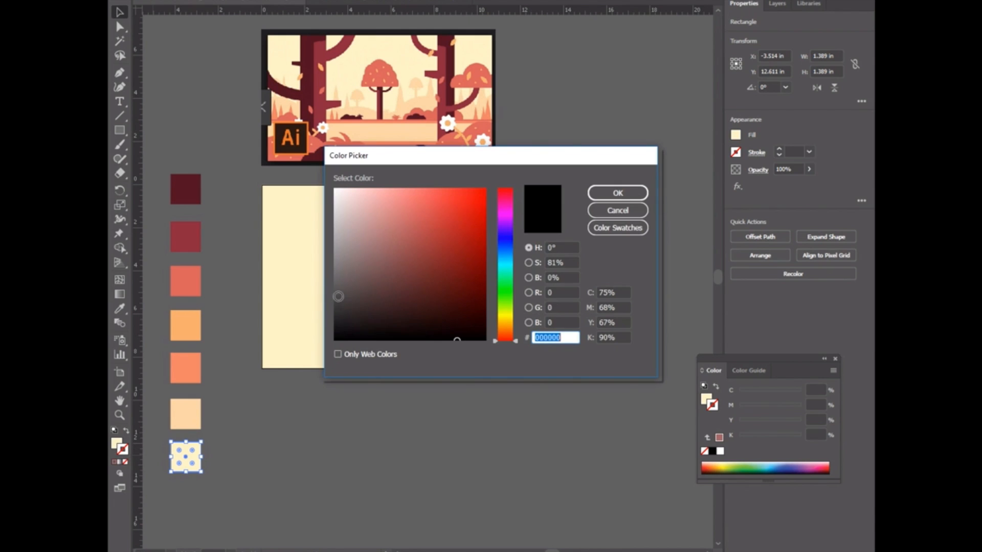
pyautogui.click(608, 194)
pyautogui.moveTo(792, 152); pyautogui.dragTo(678, 179)
pyautogui.write('30v pt')
pyautogui.press('Escape')
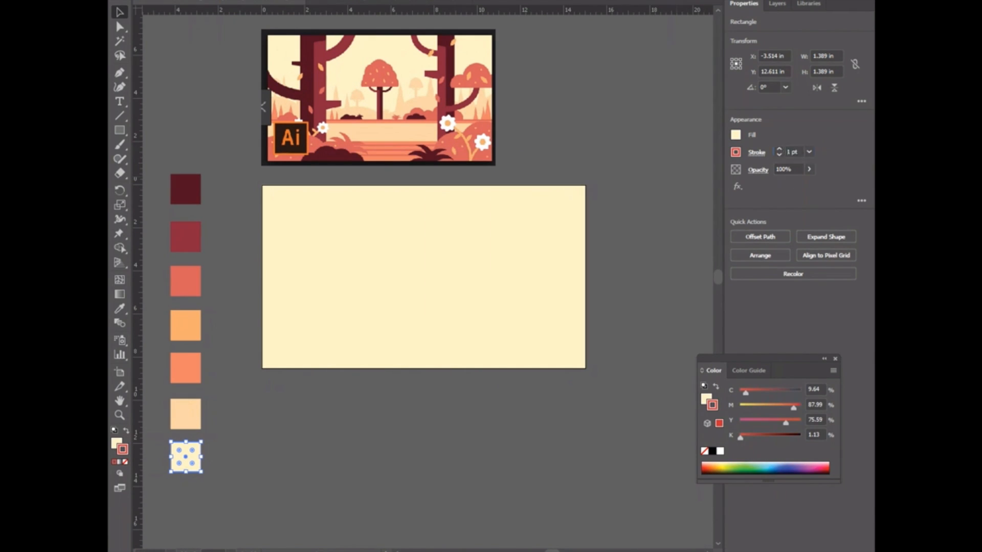
pyautogui.click(800, 152)
pyautogui.write('30')
pyautogui.press('Return')
# Step: Sample the bordered cream swatch onto the background rectangle, undo the sampled style and the swatch's thick stroke, and deselect everything
pyautogui.click(461, 250)
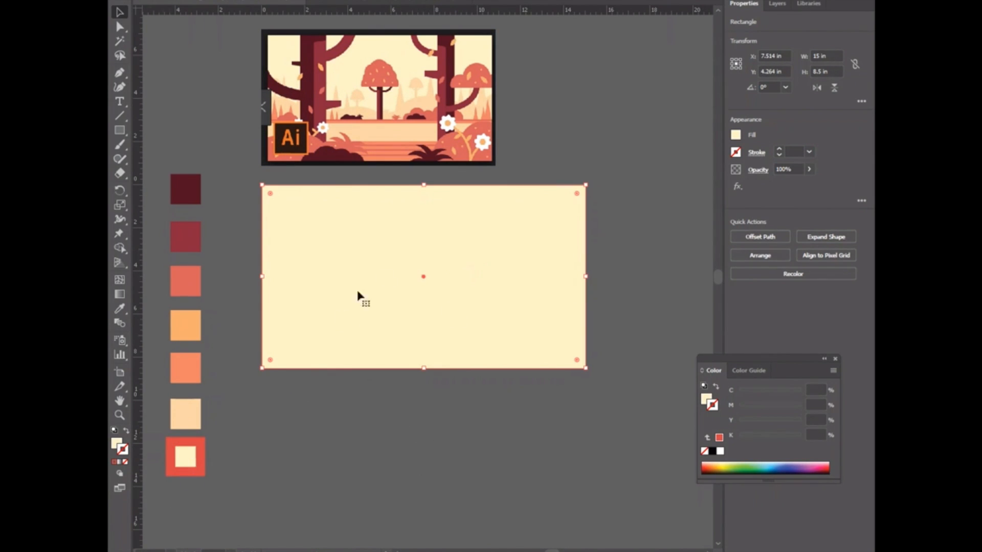
pyautogui.click(120, 308)
pyautogui.click(185, 445)
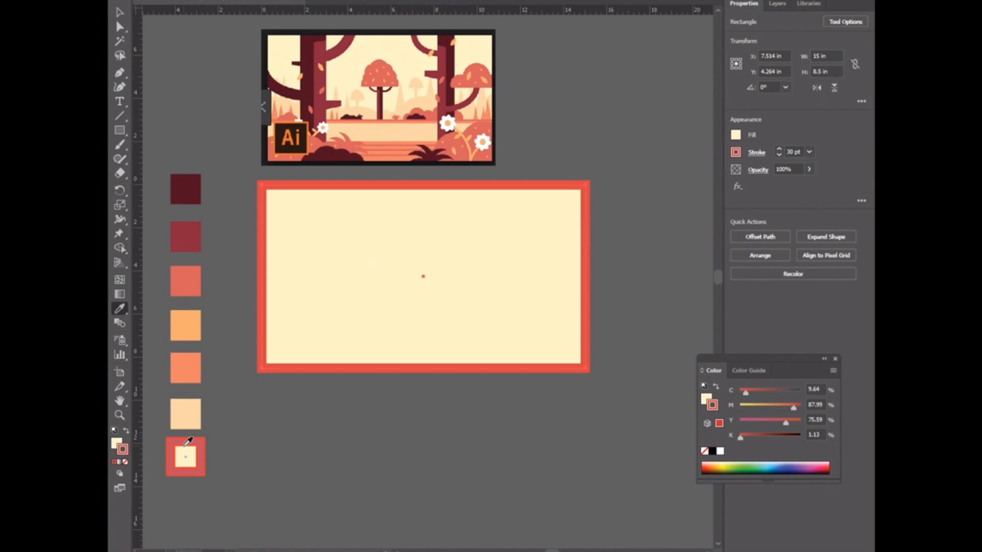
pyautogui.hotkey('ctrl', 'z')
pyautogui.hotkey('ctrl', 'z')
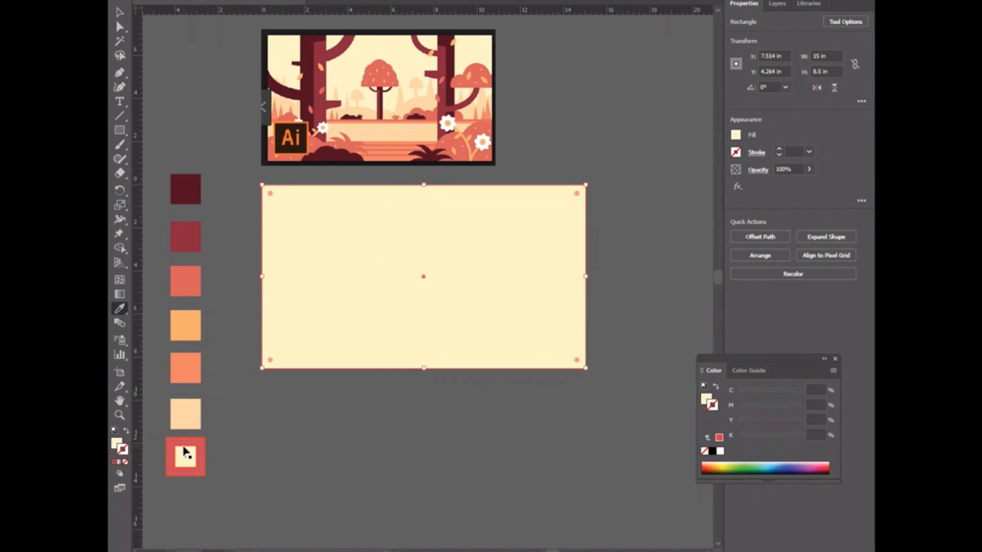
pyautogui.press('v')
pyautogui.click(383, 364)
pyautogui.click(384, 443)
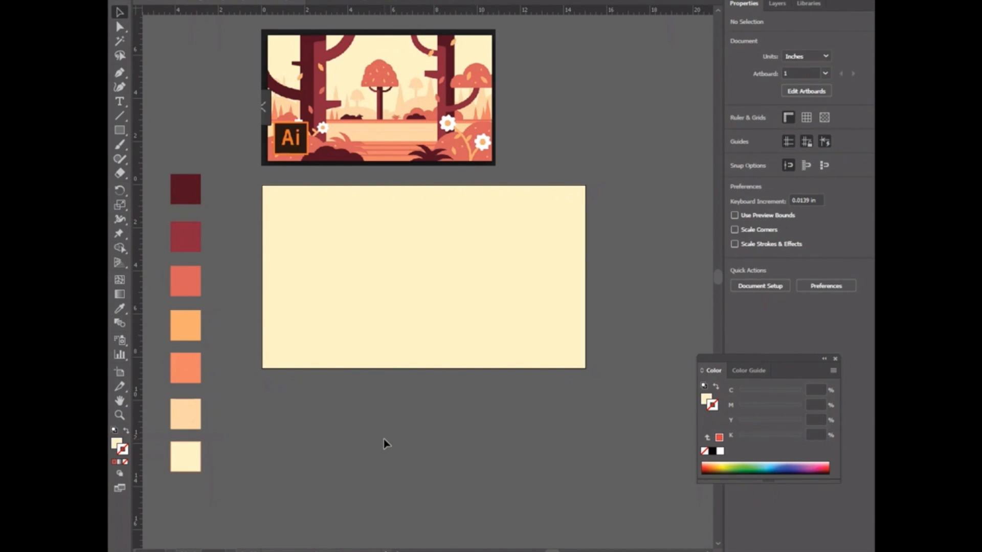
# Step: Examine the reference image up close, comparing its background scenery with the cream rectangle on the artboard
pyautogui.click(361, 99)
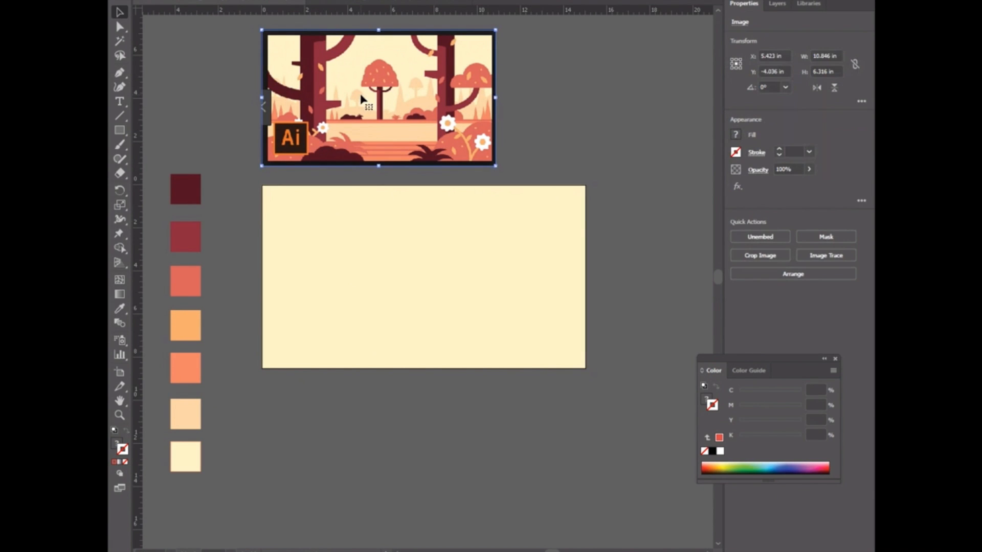
pyautogui.hotkey('ctrl', '=')
pyautogui.hotkey('ctrl', '=')
pyautogui.hotkey('ctrl', '-')
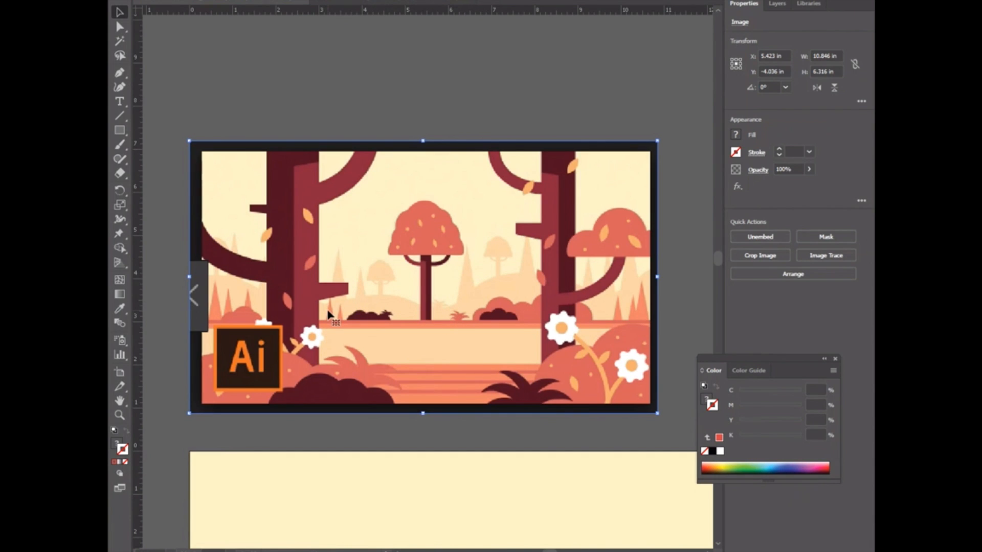
pyautogui.hotkey('ctrl', '-')
pyautogui.hotkey('ctrl', '-')
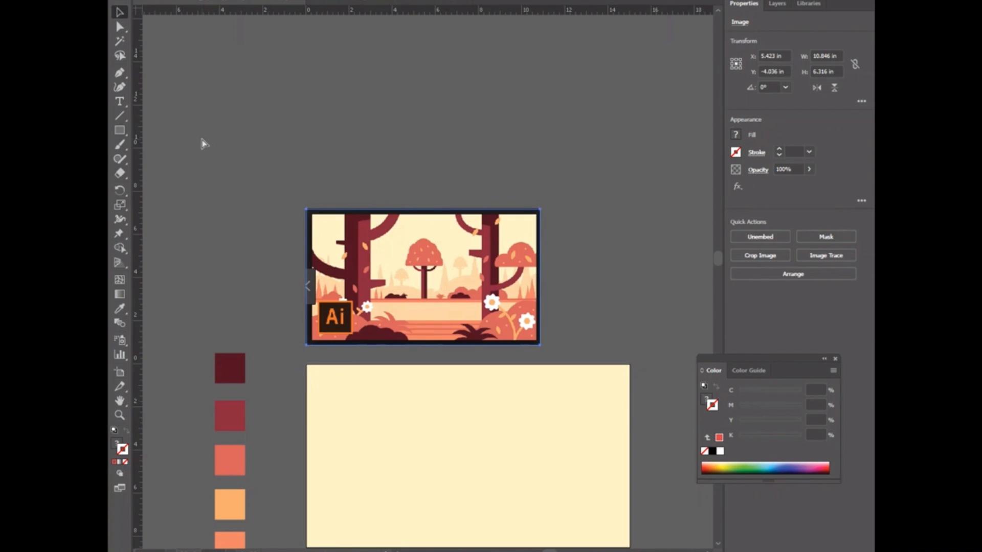
pyautogui.hotkey('ctrl', '+')
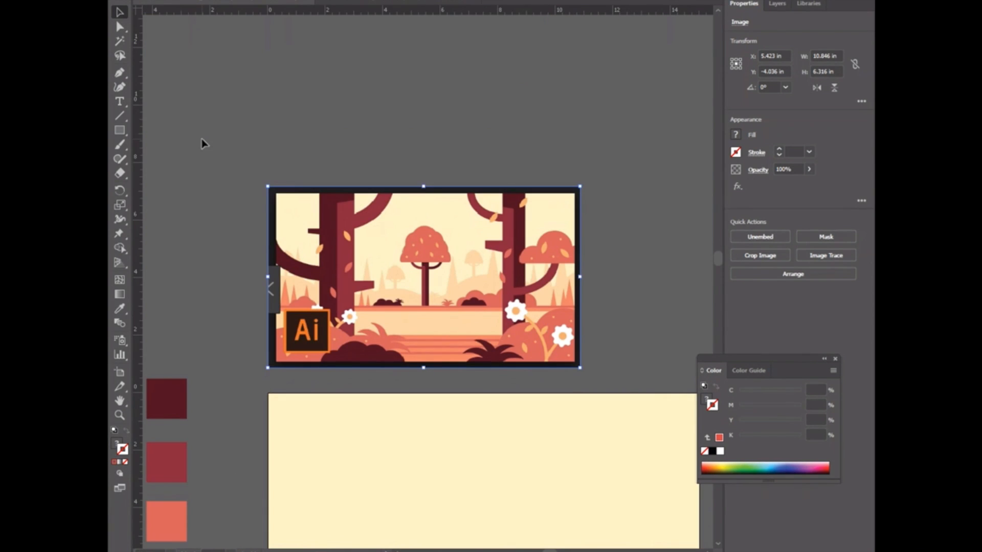
pyautogui.click(542, 456)
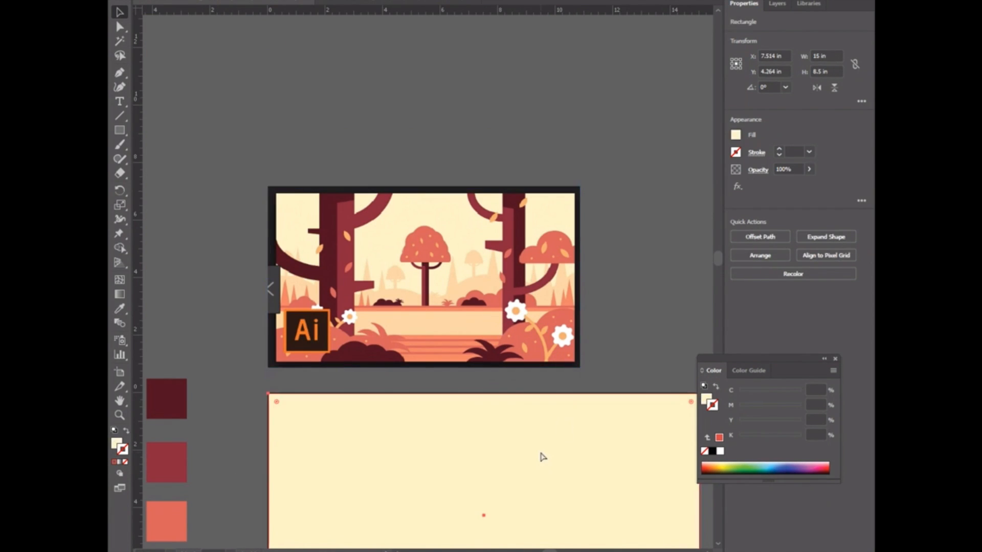
pyautogui.hotkey('ctrl', '-')
pyautogui.hotkey('ctrl', '+')
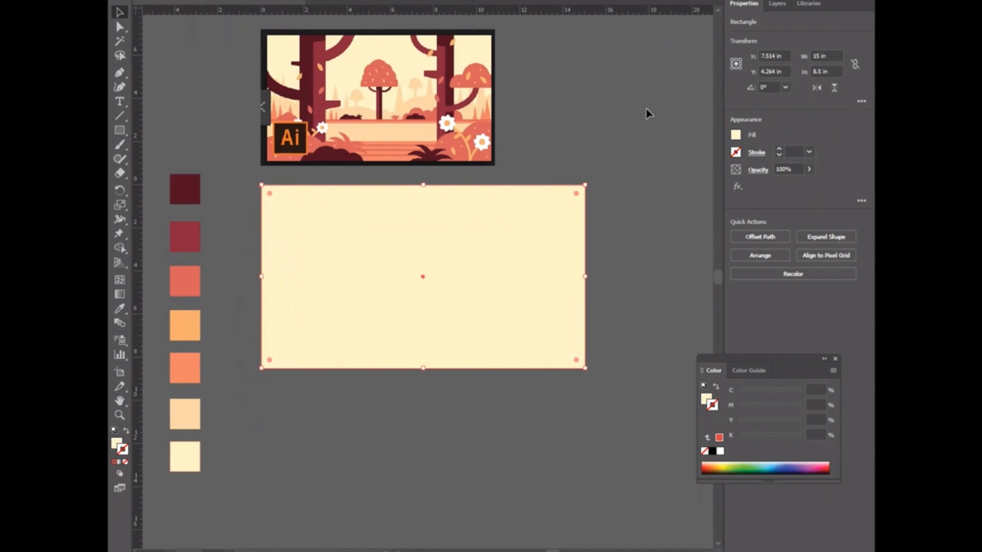
pyautogui.click(562, 118)
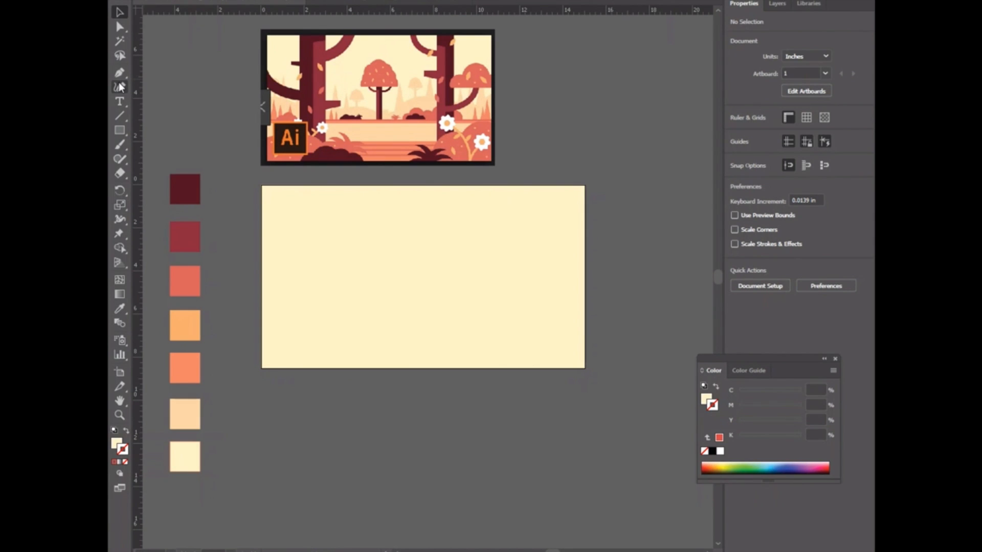
# Step: Draw a closed freeform shape about 10.5 by 10.4 in with the Curvature tool, overlapping the artboard's lower-left corner
pyautogui.click(120, 88)
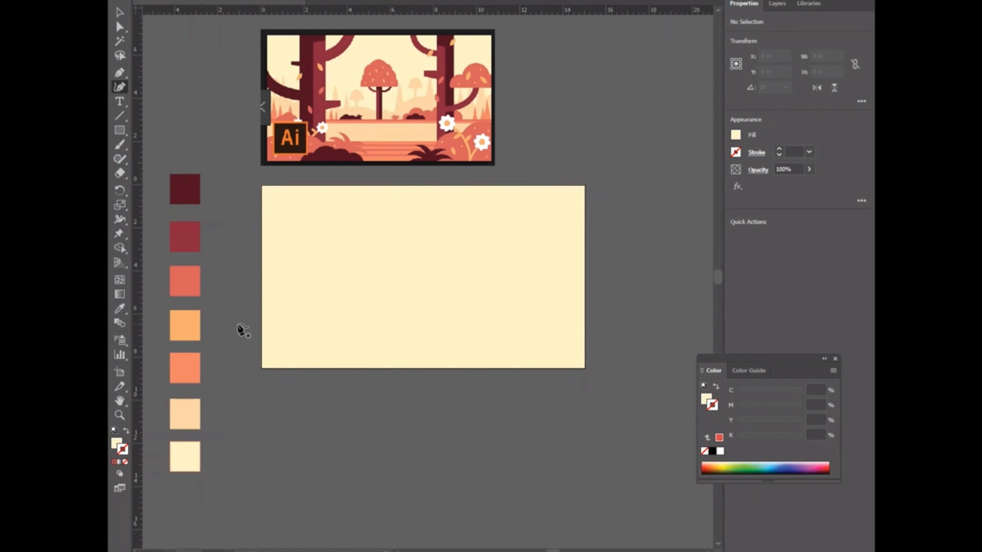
pyautogui.click(223, 289)
pyautogui.click(266, 408)
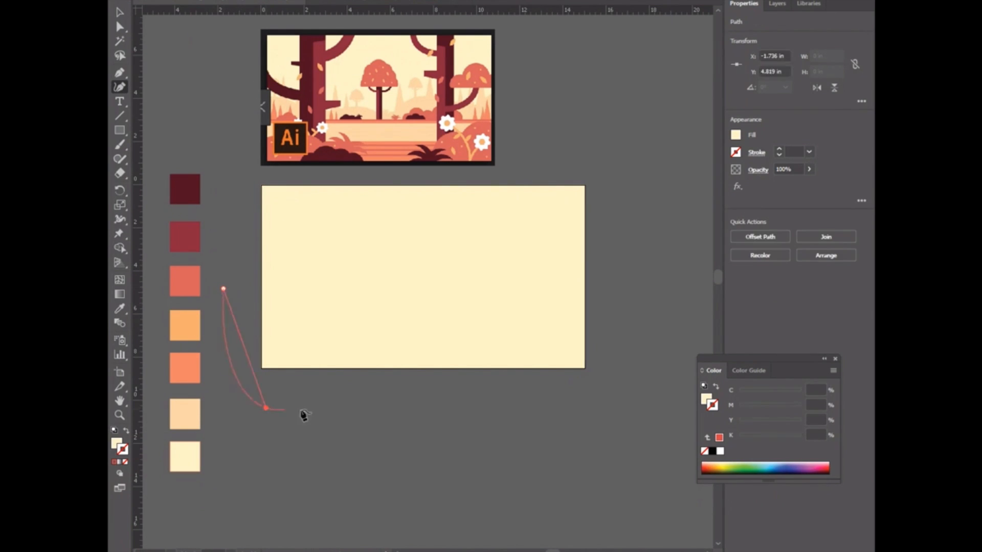
pyautogui.click(403, 412)
pyautogui.click(444, 458)
pyautogui.click(359, 507)
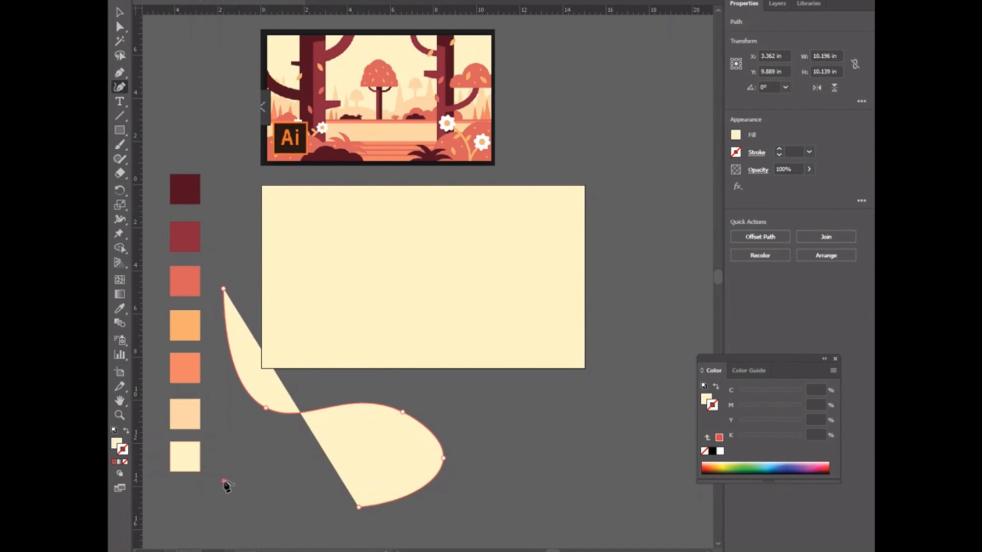
pyautogui.click(224, 481)
pyautogui.click(291, 392)
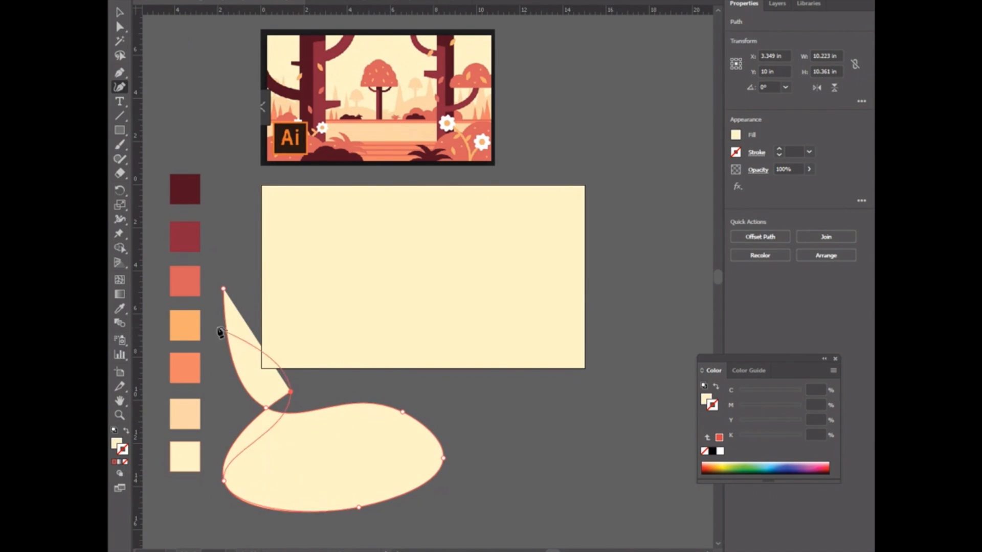
pyautogui.click(223, 289)
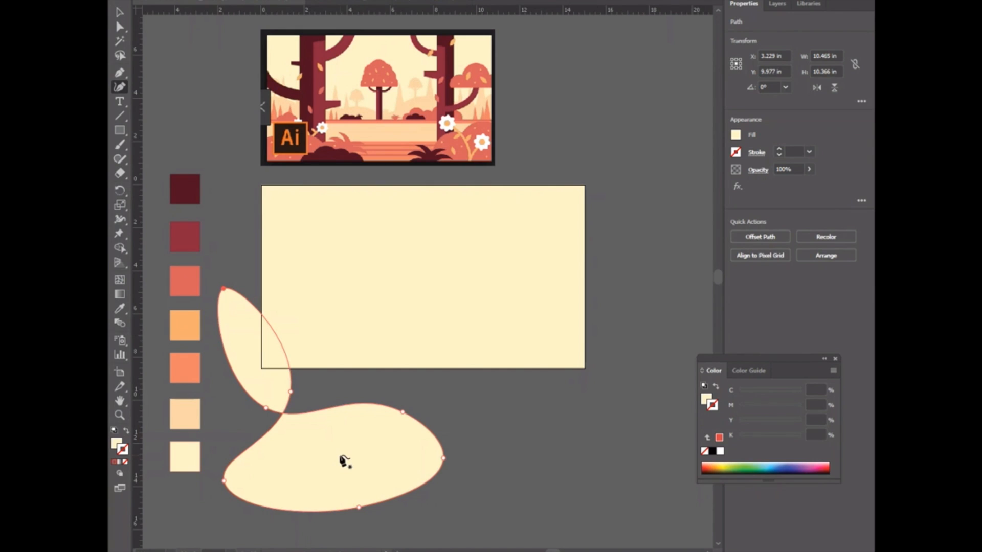
# Step: Reshape the freeform curve by moving its crossing anchor to the left edge and shifting the two anchors along its upper edge
pyautogui.moveTo(291, 393); pyautogui.dragTo(224, 441)
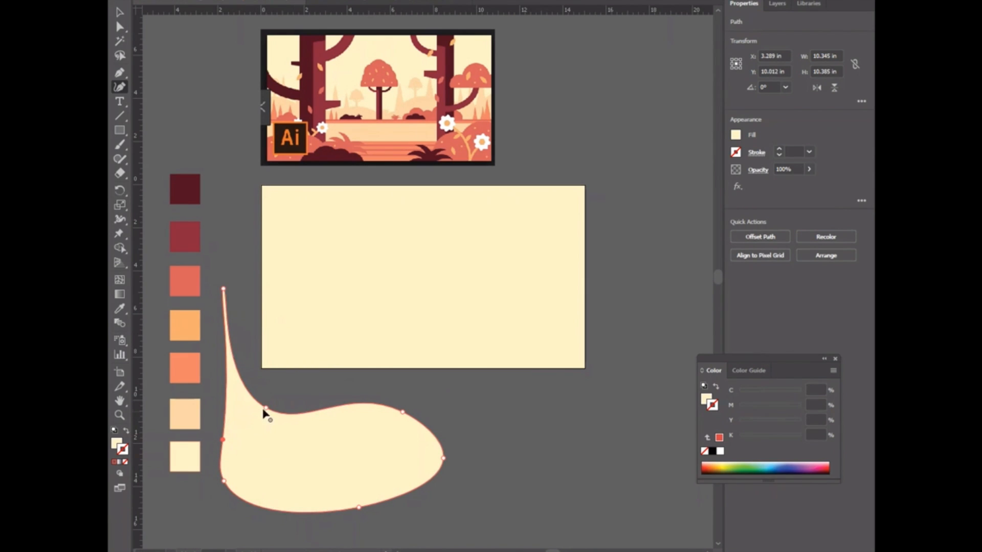
pyautogui.moveTo(266, 408); pyautogui.dragTo(300, 399)
pyautogui.moveTo(403, 410)
pyautogui.mouseDown()
pyautogui.moveTo(379, 382)
pyautogui.moveTo(392, 399)
pyautogui.mouseUp()
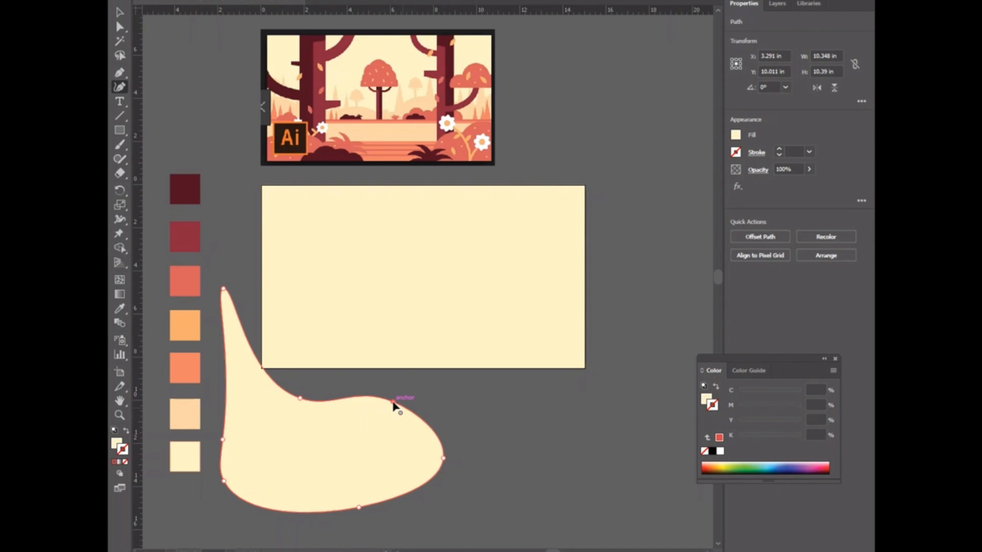
pyautogui.click(393, 401)
# Step: Delete the freeform practice shape
pyautogui.click(120, 11)
pyautogui.click(344, 440)
pyautogui.press('Delete')
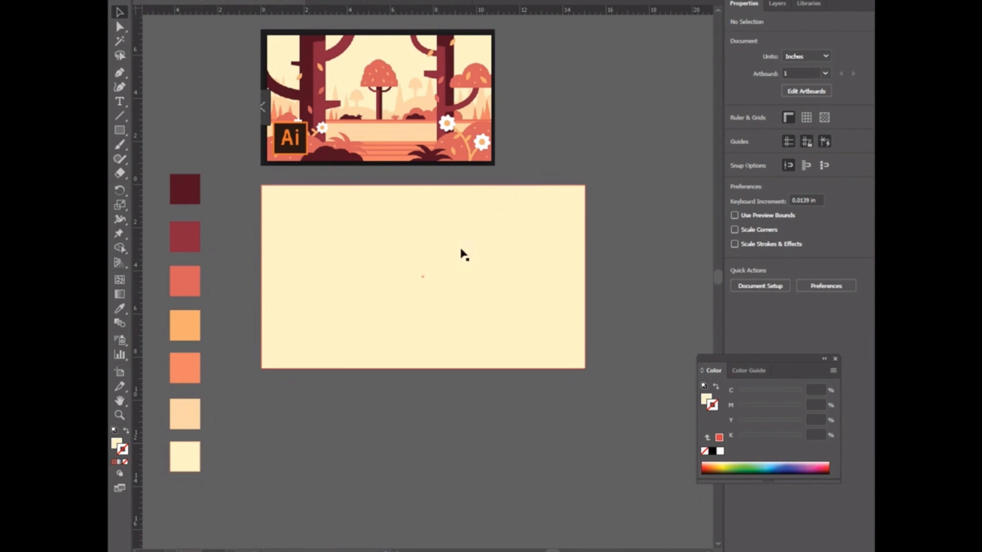
# Step: Inspect the contents of the Art layer in the layer list, and collapse the layer again
pyautogui.click(777, 4)
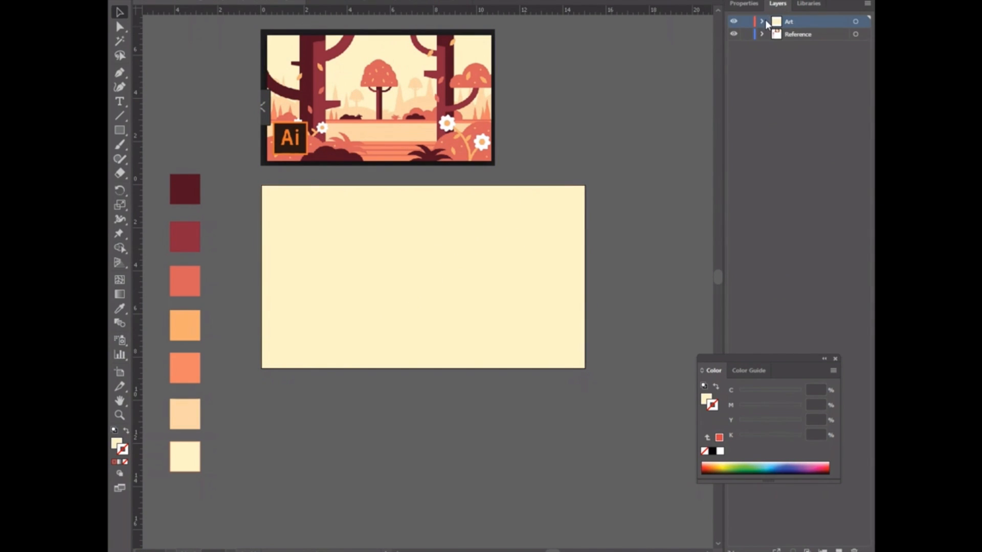
pyautogui.click(762, 21)
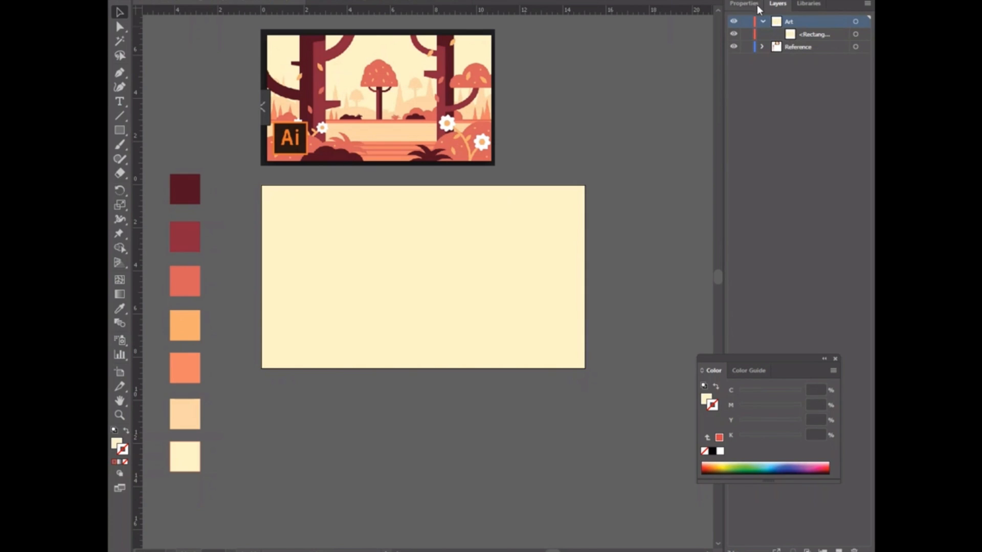
pyautogui.click(763, 21)
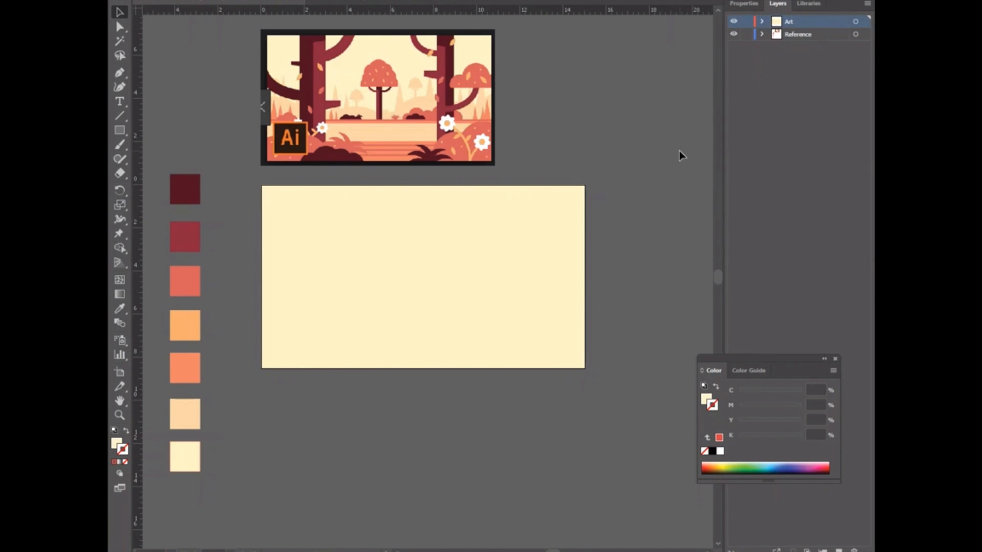
# Step: Draw a wavy hill contour about 16.7 in wide with the Curvature tool, running across the artboard's middle and past both side edges
pyautogui.click(122, 88)
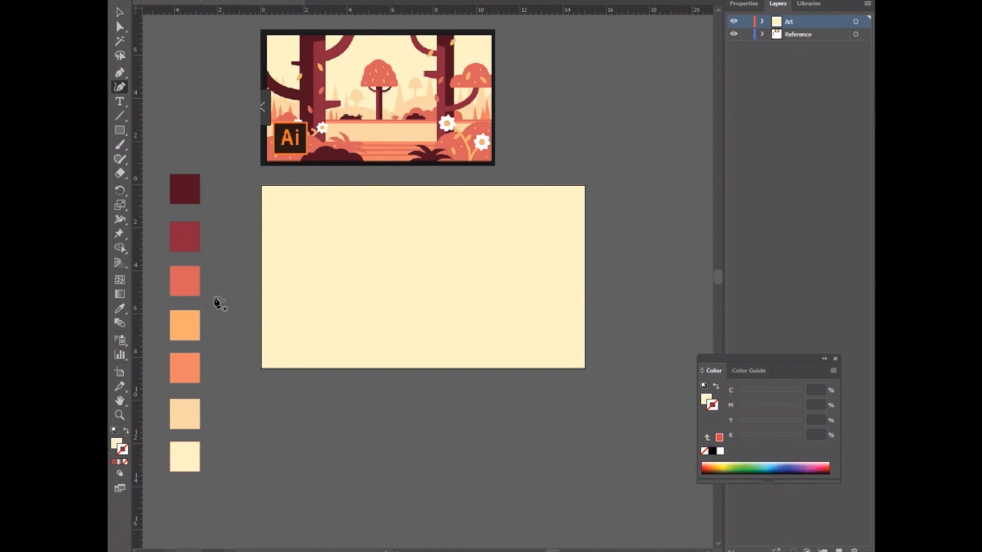
pyautogui.click(239, 283)
pyautogui.click(277, 282)
pyautogui.click(302, 267)
pyautogui.click(328, 269)
pyautogui.click(343, 276)
pyautogui.click(356, 284)
pyautogui.click(386, 286)
pyautogui.click(402, 277)
pyautogui.click(424, 257)
pyautogui.click(446, 248)
pyautogui.click(477, 249)
pyautogui.click(510, 267)
pyautogui.click(519, 281)
pyautogui.click(532, 290)
pyautogui.click(560, 285)
pyautogui.click(575, 275)
pyautogui.click(599, 273)
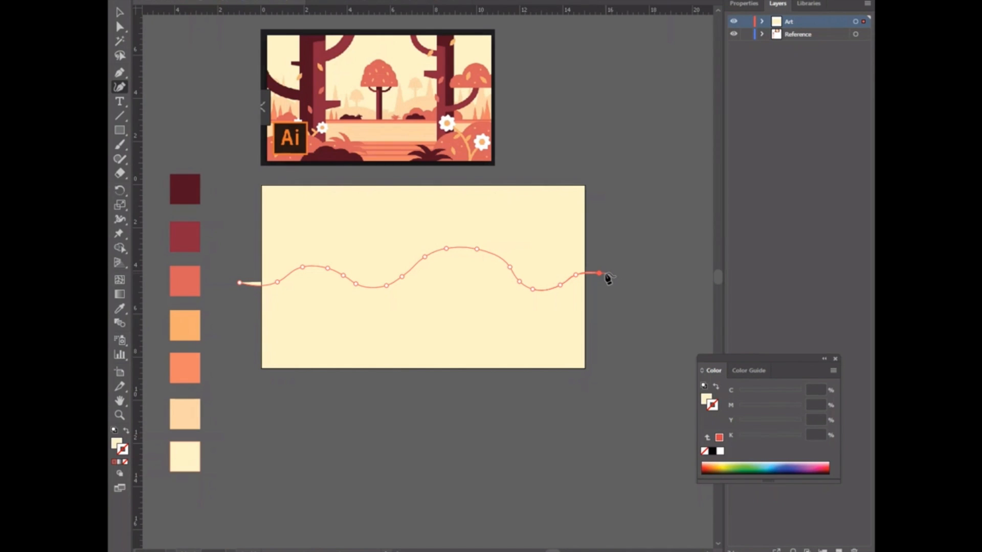
# Step: Continue the hill contour around below the artboard and close it at its starting anchor, making a shape about 18.8 by 11.7 in
pyautogui.click(612, 412)
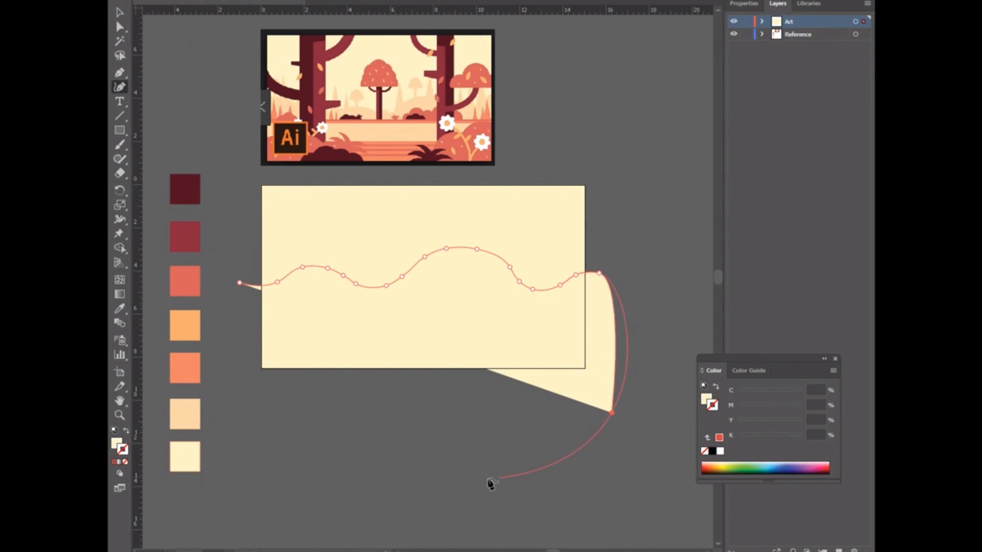
pyautogui.click(315, 473)
pyautogui.click(227, 380)
pyautogui.click(240, 283)
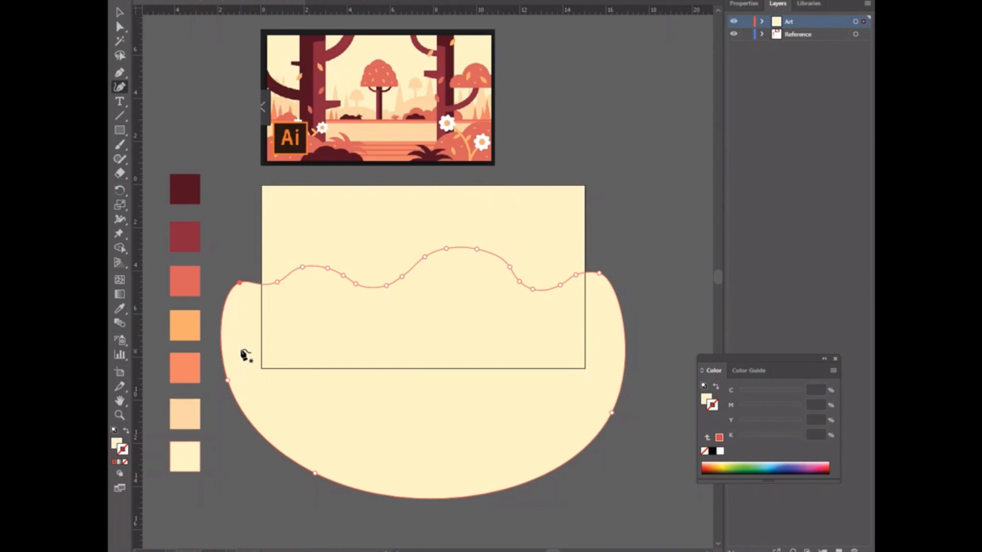
pyautogui.click(204, 124)
pyautogui.click(231, 145)
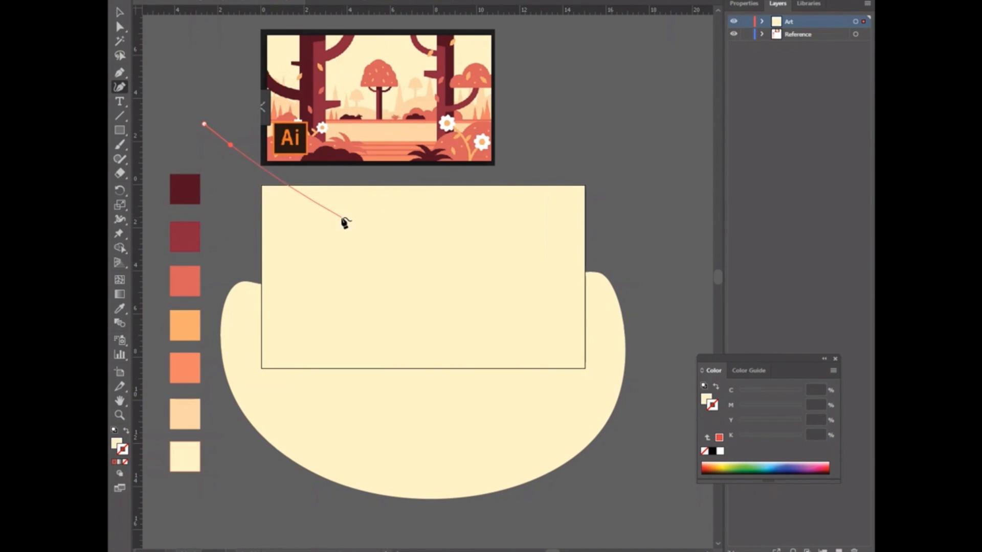
pyautogui.hotkey('ctrl', 'z')
pyautogui.hotkey('ctrl', 'z')
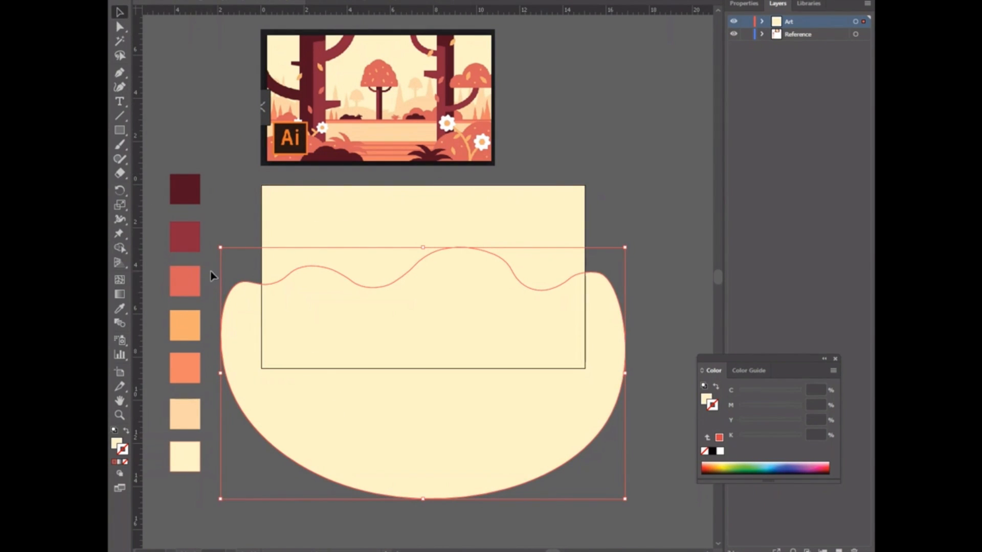
# Step: Fill the hill shape with the light peach swatch colour using the Eyedropper, and deselect it
pyautogui.click(119, 309)
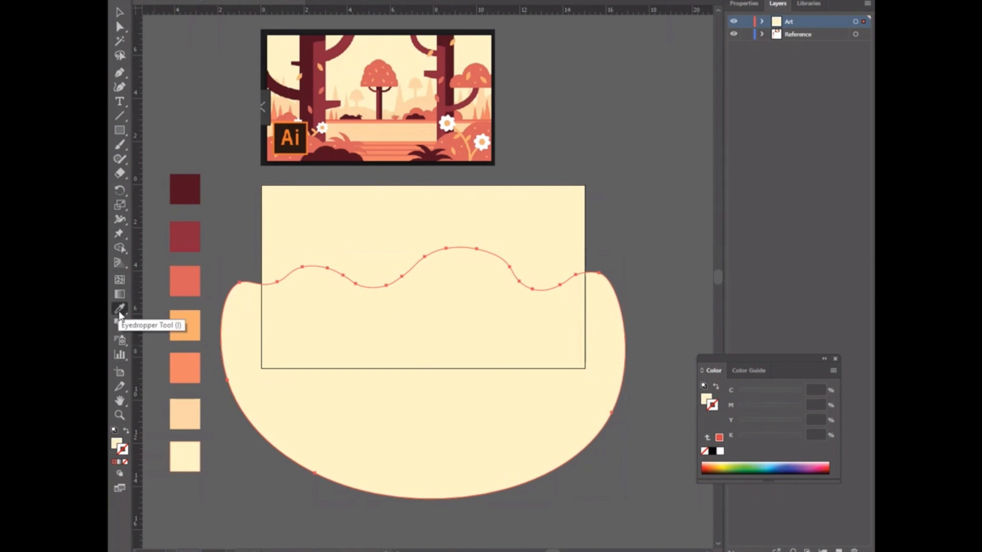
pyautogui.click(188, 412)
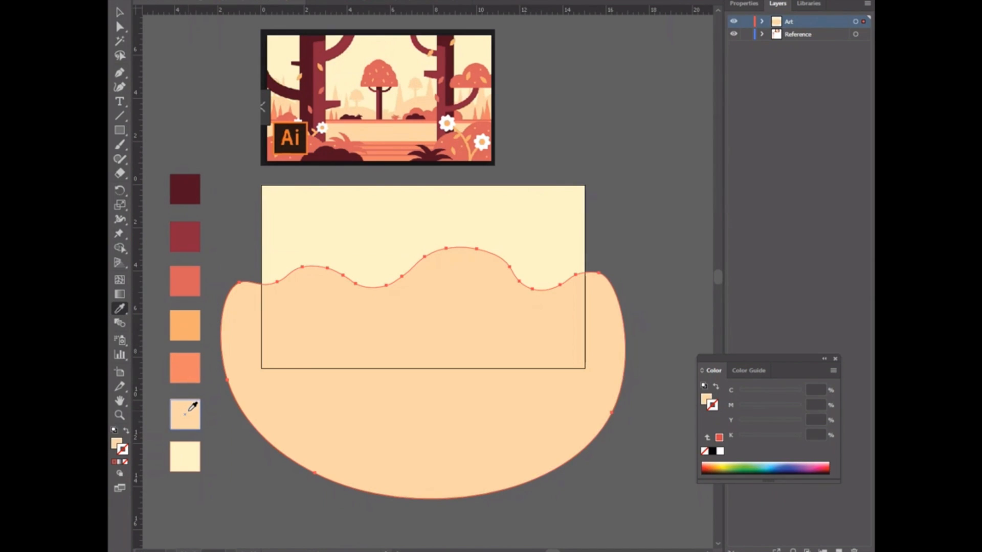
pyautogui.click(117, 17)
pyautogui.click(160, 87)
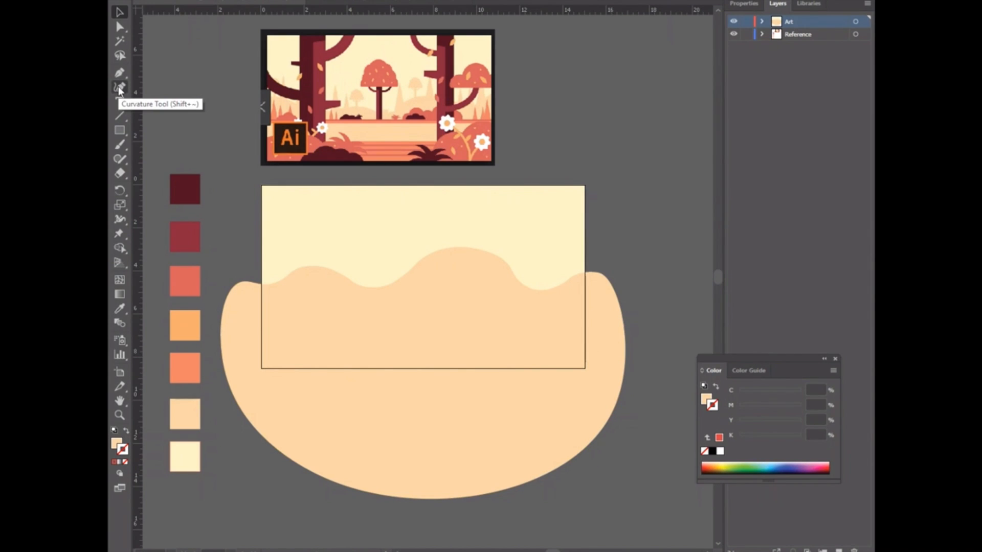
pyautogui.click(375, 125)
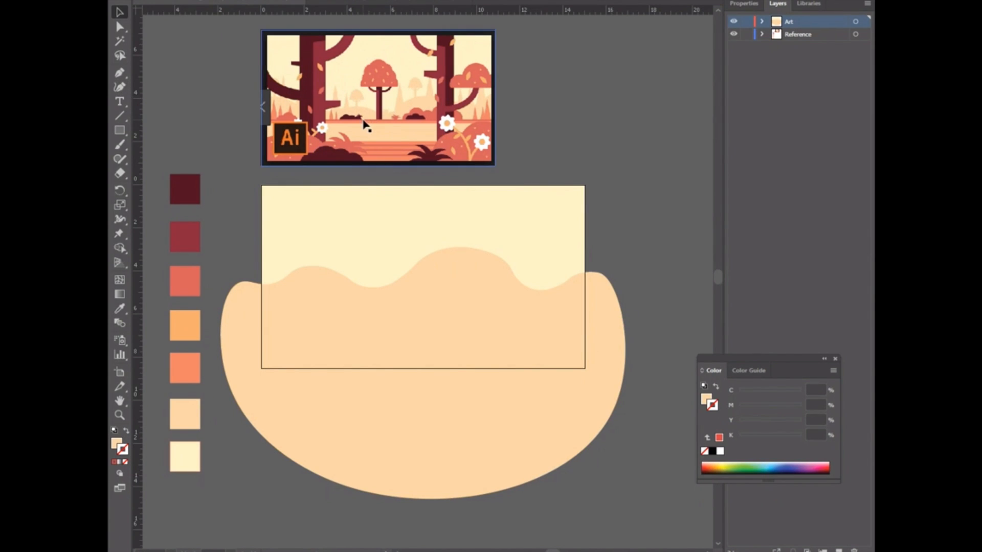
pyautogui.hotkey('ctrl', 'shift', 'a')
pyautogui.hotkey('shift', '~')
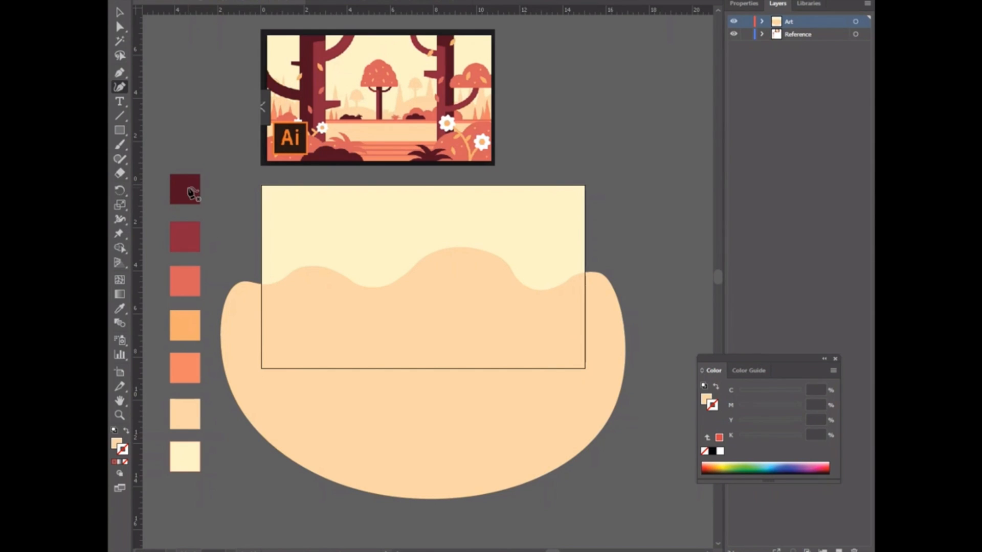
# Step: Try several ways of selecting the peach hill shape and the cream background rectangle together, clearing the selection each time
pyautogui.click(120, 13)
pyautogui.click(353, 379)
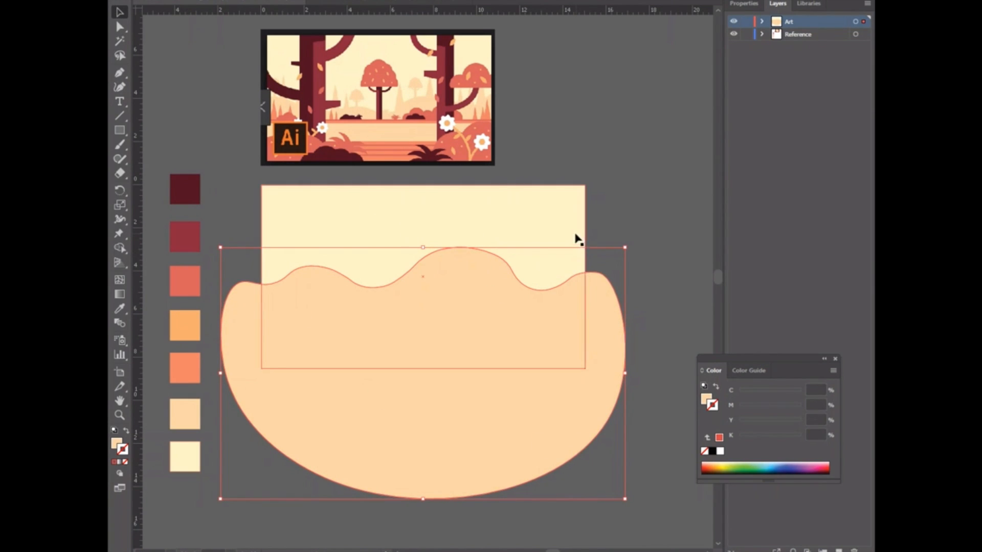
pyautogui.keyDown('shift'); pyautogui.click(443, 202); pyautogui.keyUp('shift')
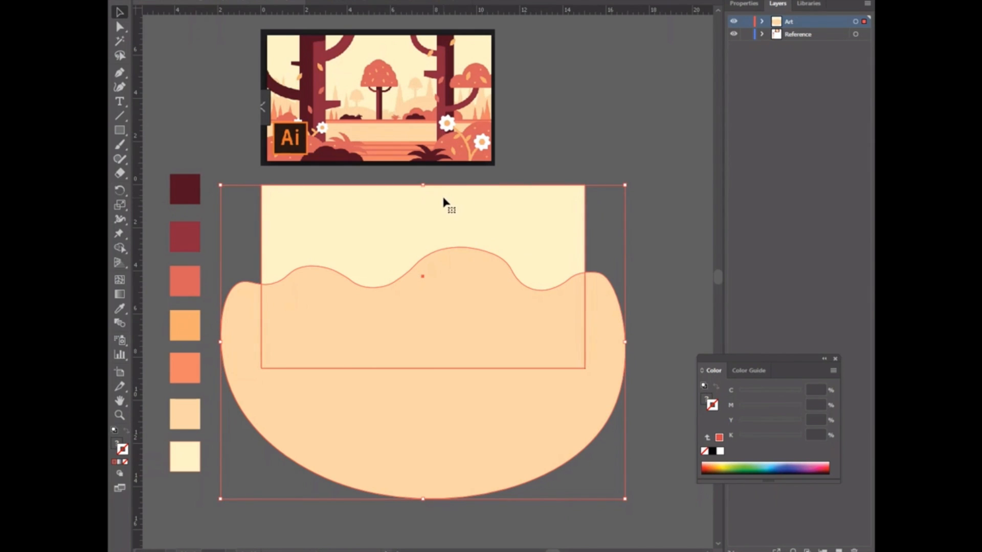
pyautogui.click(653, 212)
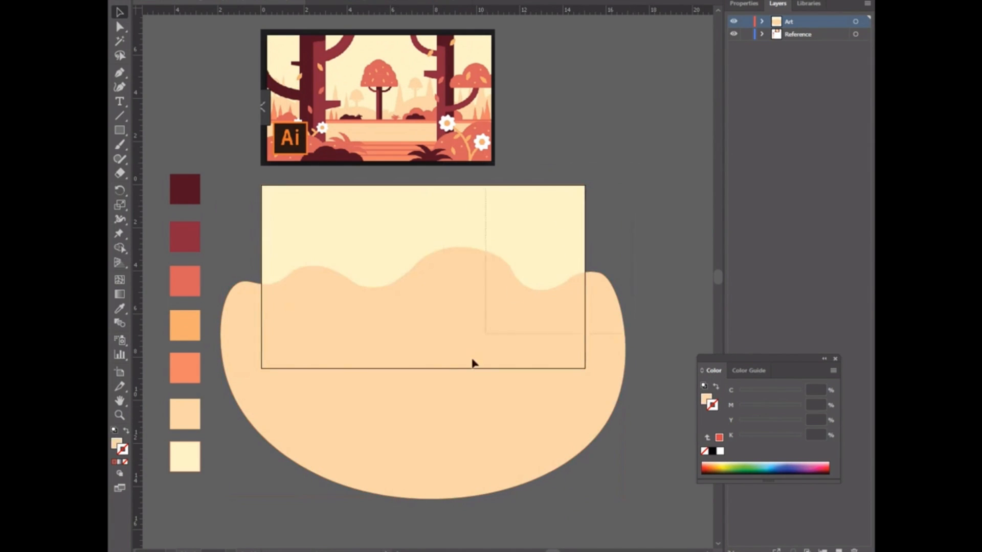
pyautogui.click(547, 429)
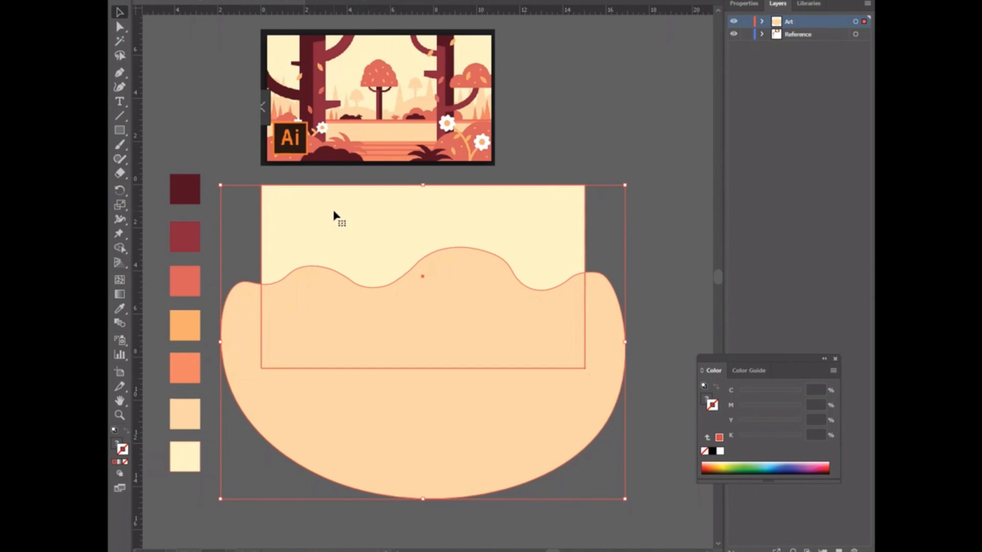
pyautogui.click(491, 151)
pyautogui.click(660, 130)
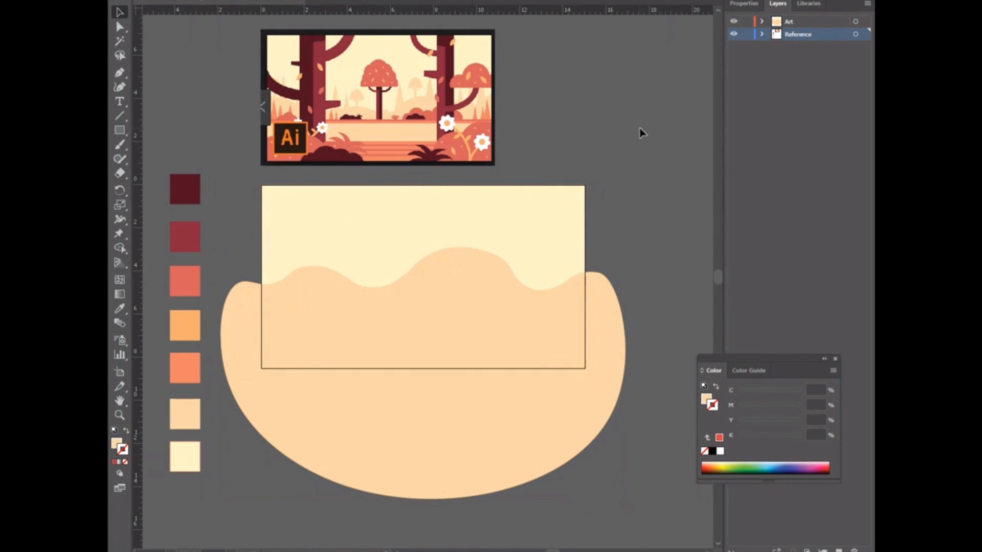
pyautogui.click(566, 473)
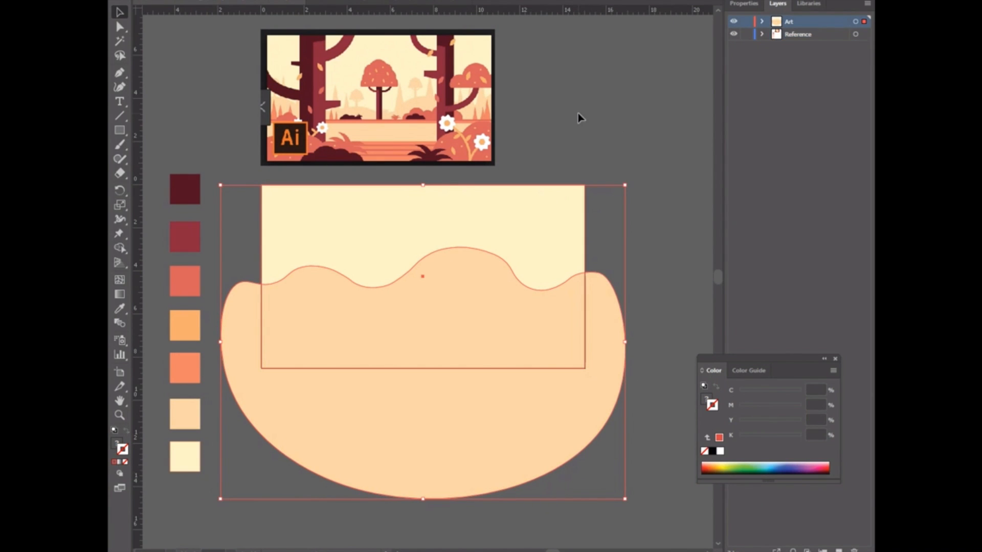
pyautogui.click(590, 115)
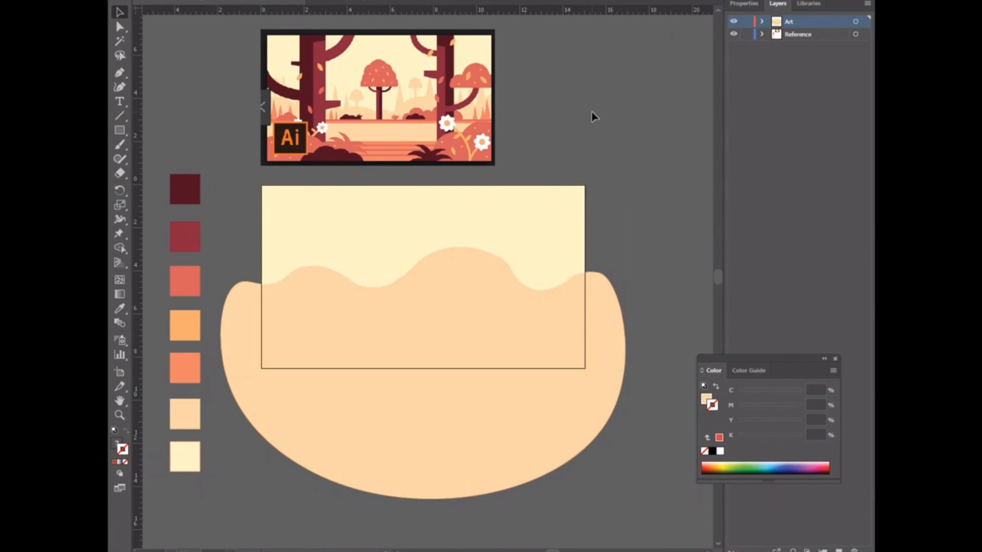
pyautogui.click(541, 241)
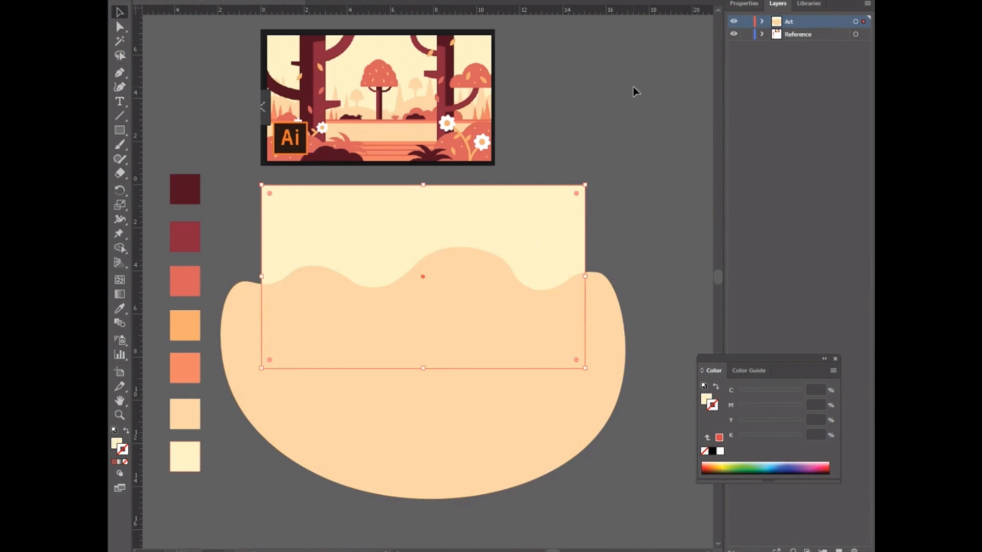
pyautogui.keyDown('shift'); pyautogui.click(592, 381); pyautogui.keyUp('shift')
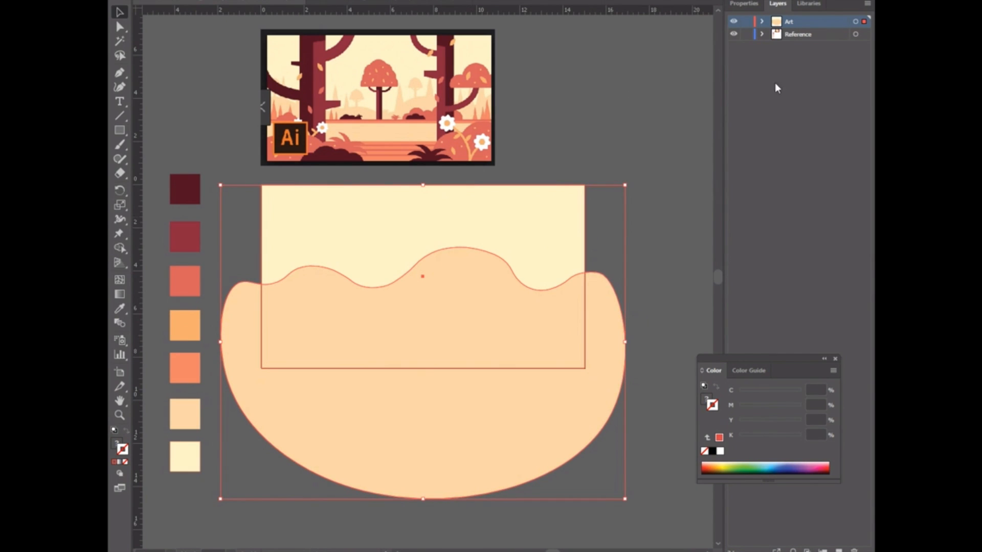
pyautogui.click(596, 137)
# Step: Try trimming the hill's overhang outside the background rectangle with Shape Builder, undo the trim, and deselect everything
pyautogui.click(855, 21)
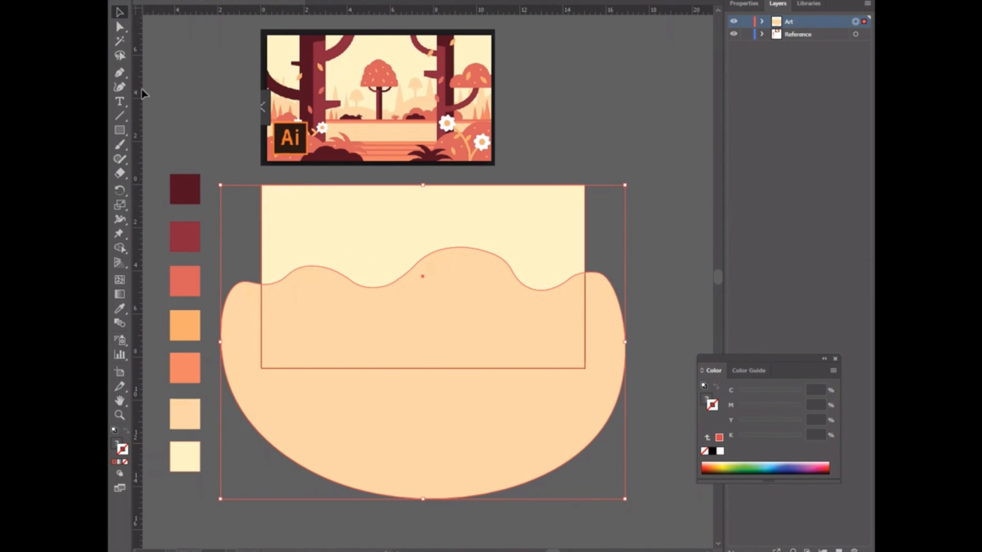
pyautogui.click(120, 248)
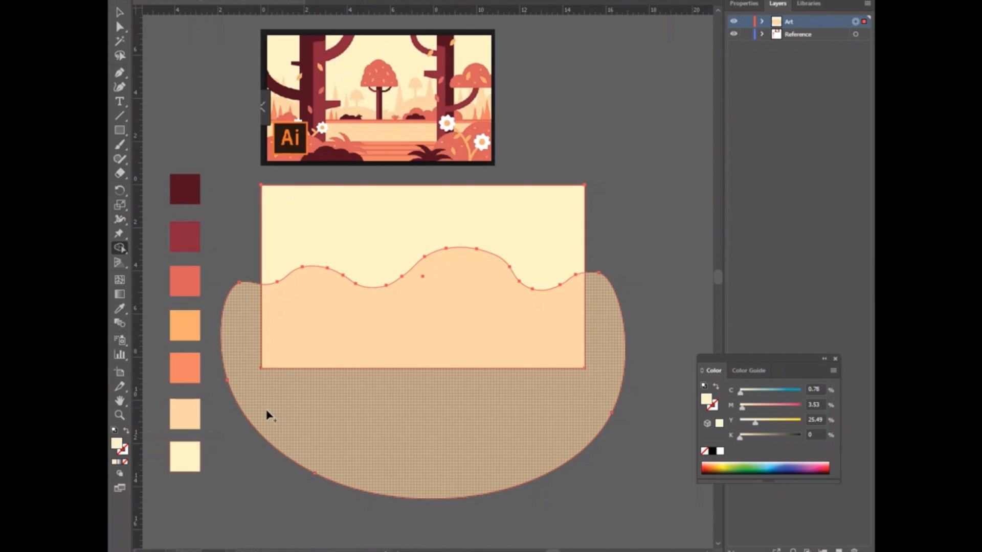
pyautogui.click(244, 429)
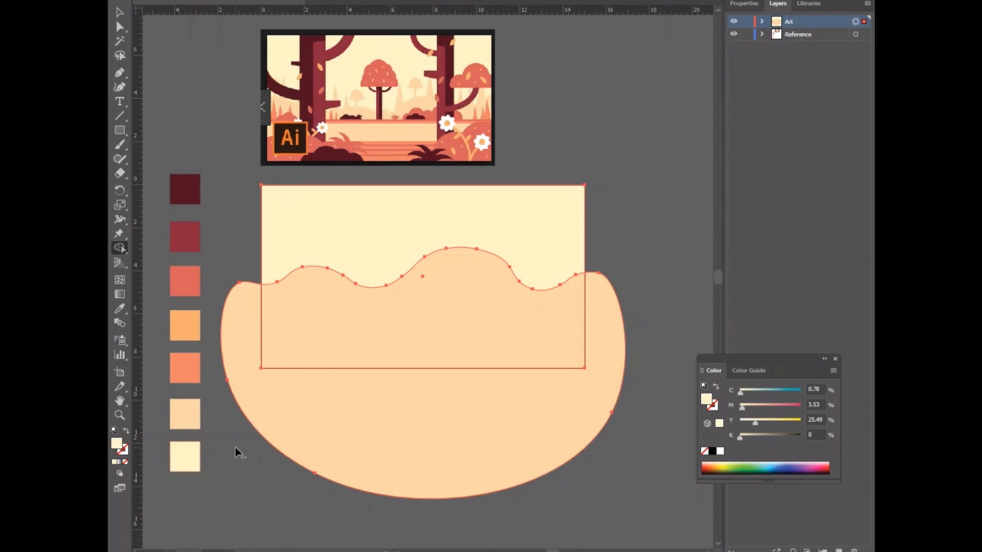
pyautogui.moveTo(235, 449); pyautogui.dragTo(275, 409)
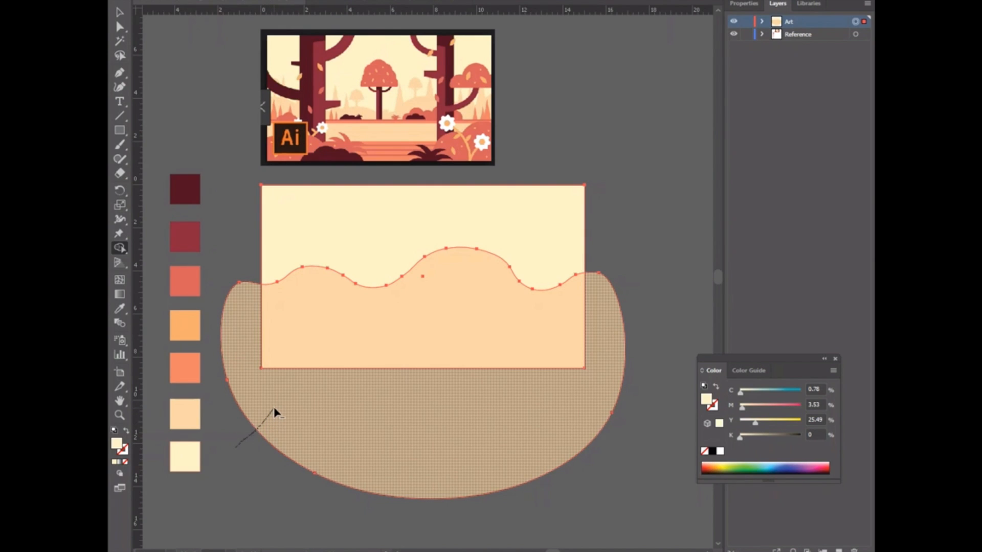
pyautogui.moveTo(274, 408); pyautogui.dragTo(274, 407)
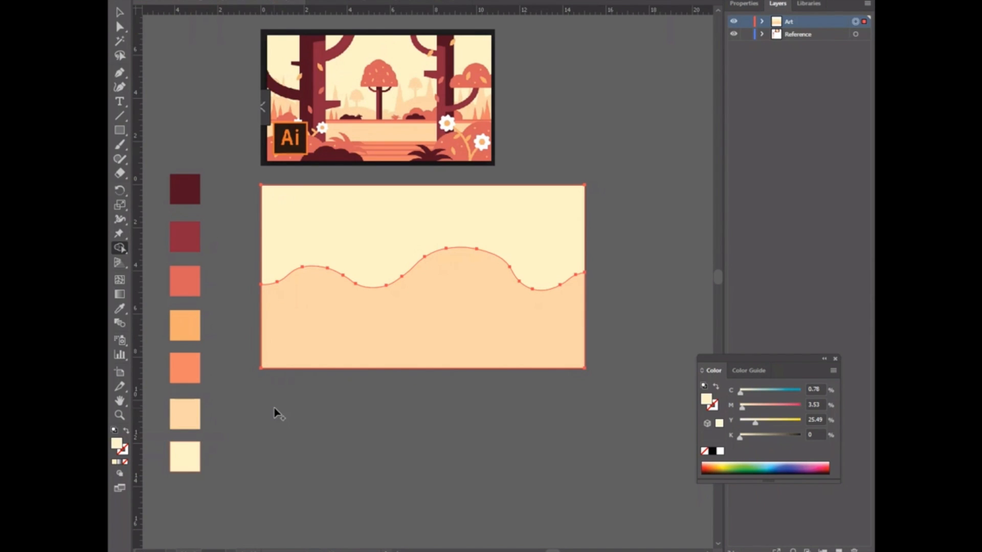
pyautogui.click(333, 346)
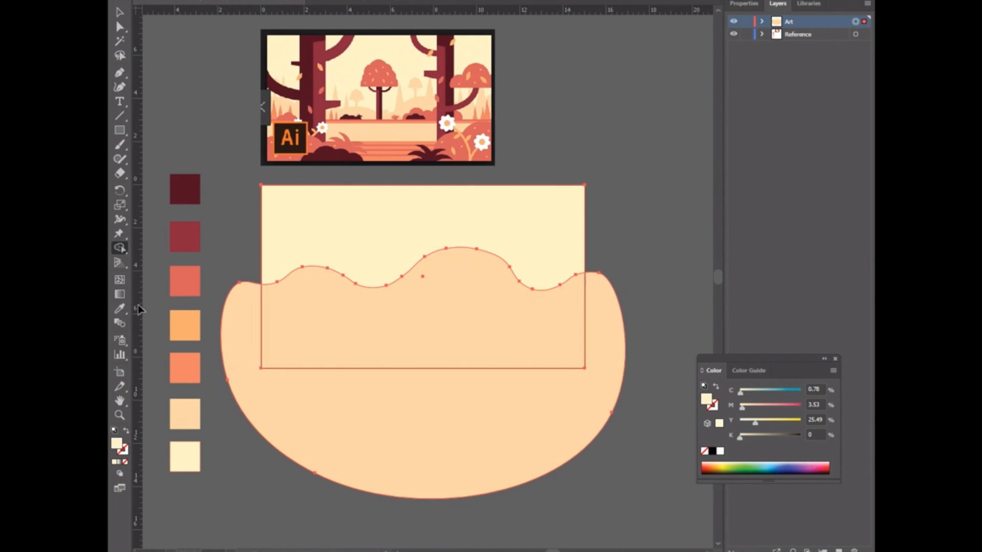
pyautogui.press('v')
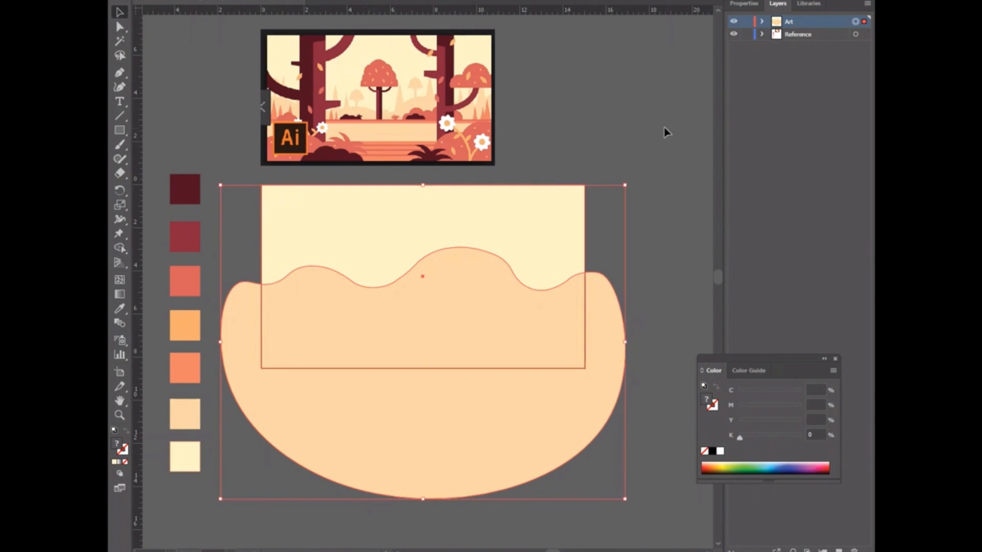
pyautogui.click(664, 136)
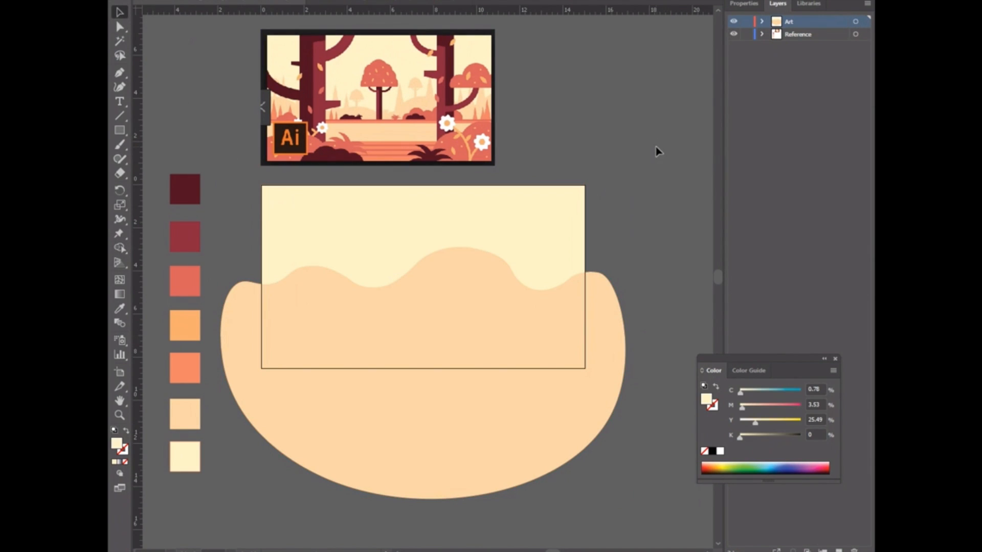
# Step: Select all Art layer objects, remove the hill's overhang outside the background rectangle with Shape Builder, and deselect the artwork
pyautogui.click(854, 22)
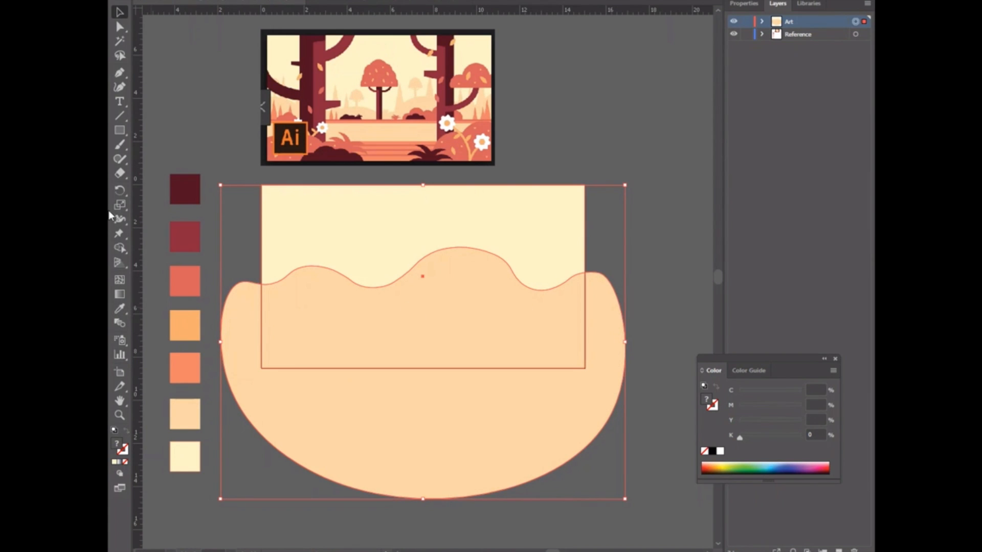
pyautogui.click(119, 249)
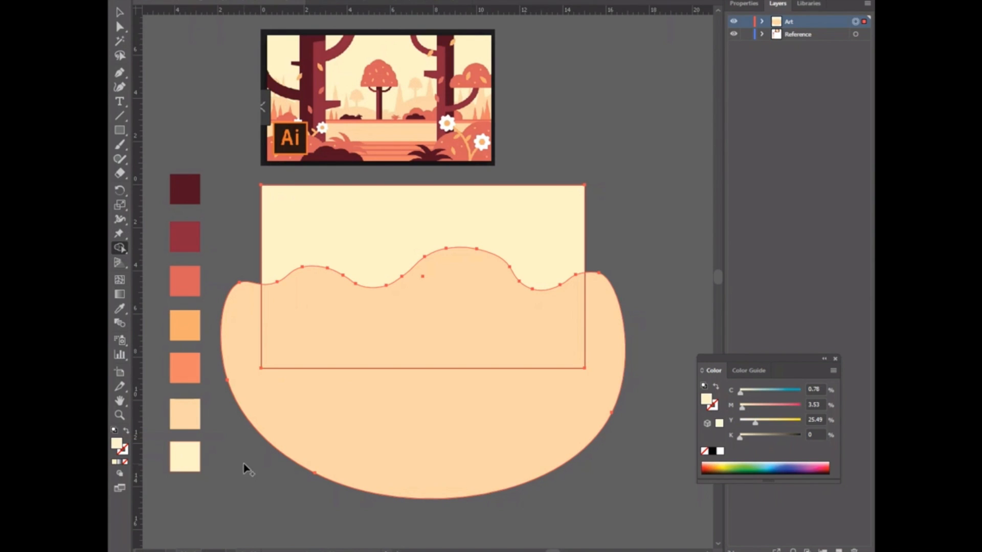
pyautogui.moveTo(236, 452); pyautogui.dragTo(301, 432)
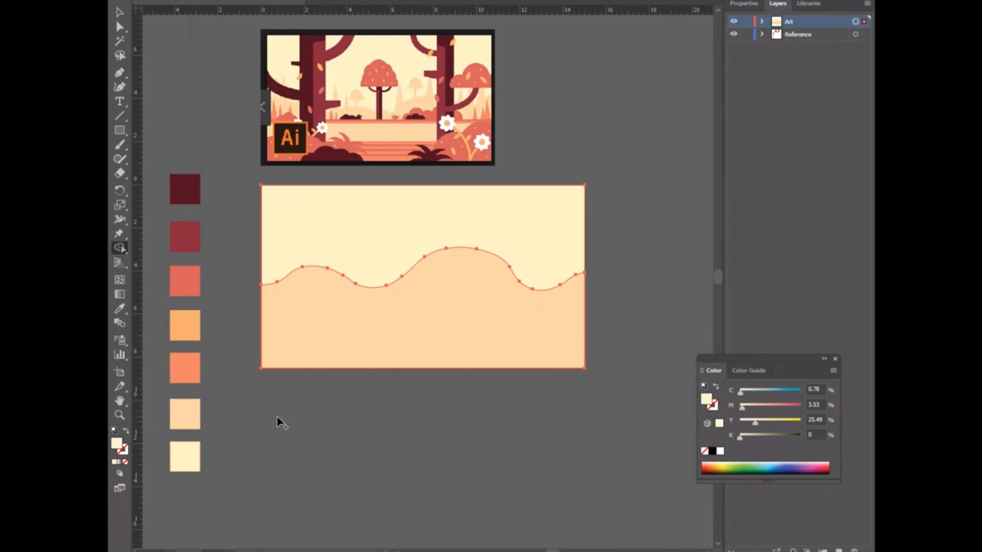
pyautogui.click(119, 11)
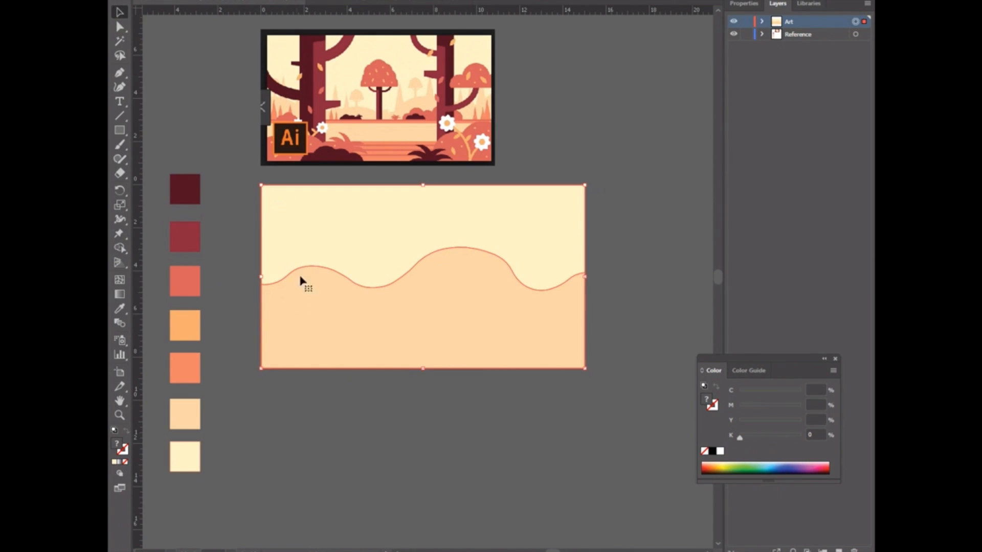
pyautogui.click(611, 226)
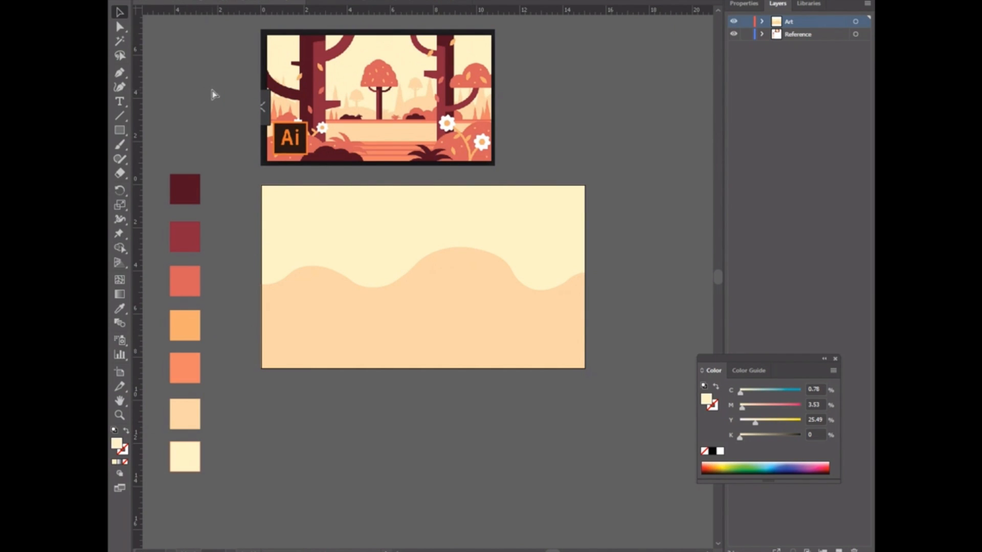
# Step: Save the document as IllustratorTutorial in Adobe Illustrator format with the Illustrator CC version and default options
pyautogui.hotkey('ctrl', 's')
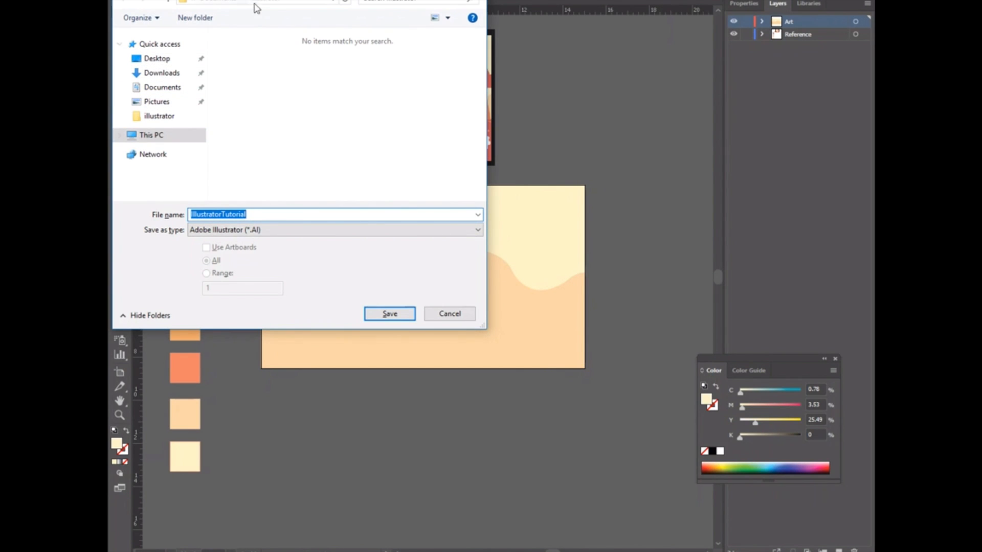
pyautogui.click(390, 314)
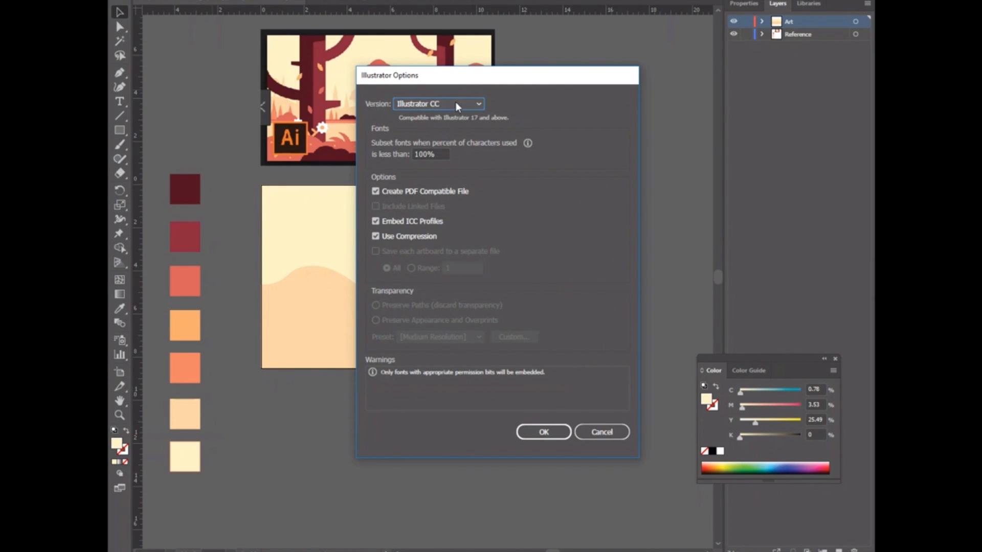
pyautogui.click(543, 433)
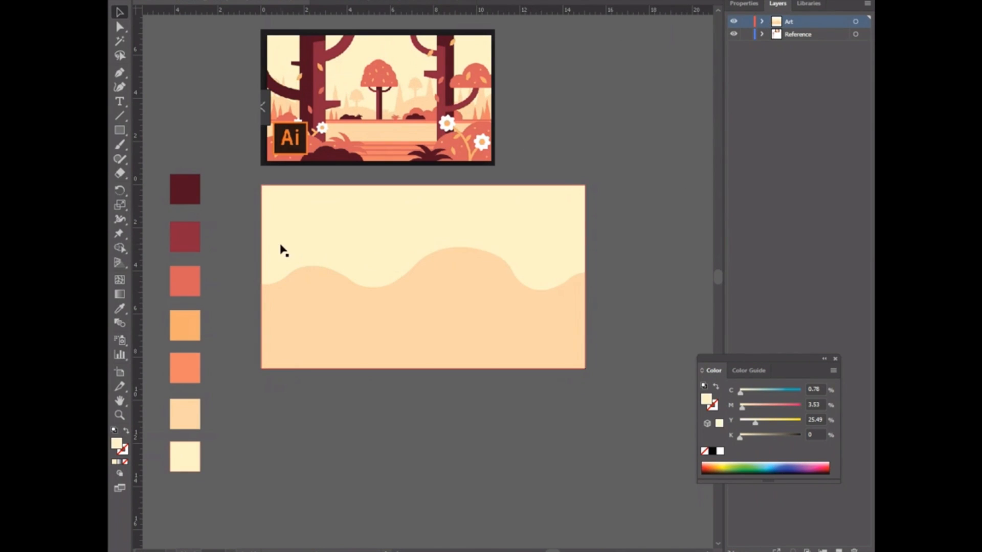
# Step: Examine the reference illustration up close, focusing on the faint background hills, pointed trees and round trees
pyautogui.click(297, 122)
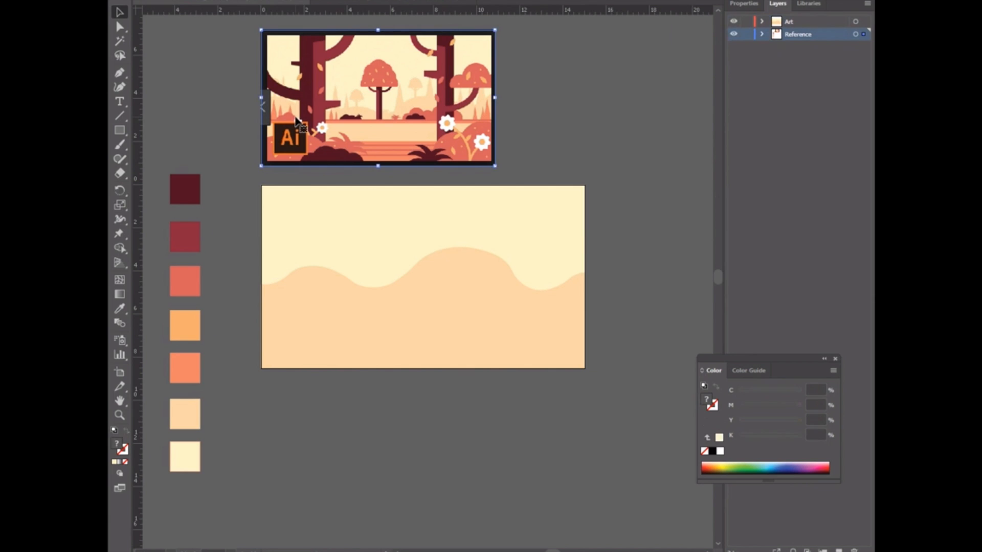
pyautogui.hotkey('ctrl', '+')
pyautogui.hotkey('ctrl', '+')
pyautogui.hotkey('ctrl', '+')
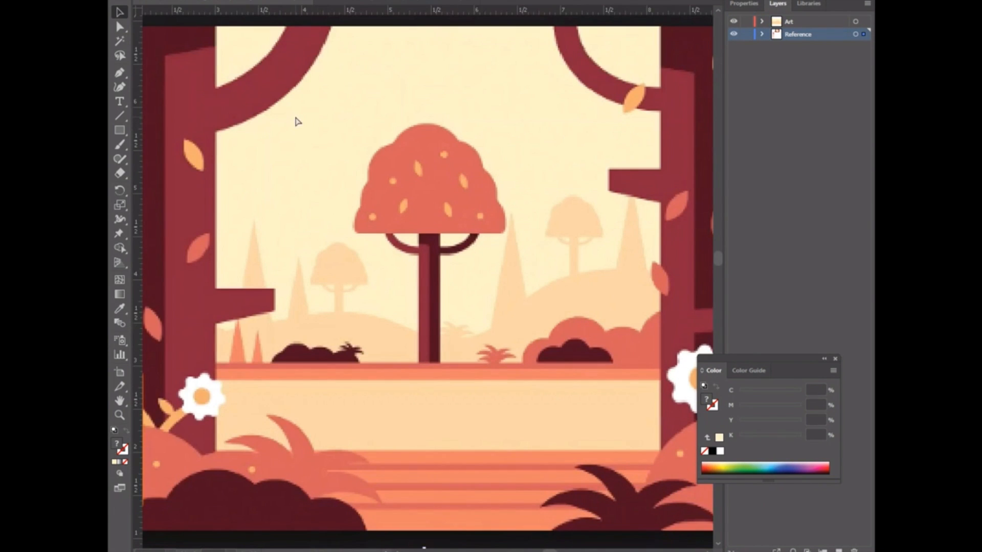
pyautogui.hotkey('ctrl', '-')
pyautogui.hotkey('ctrl', '-')
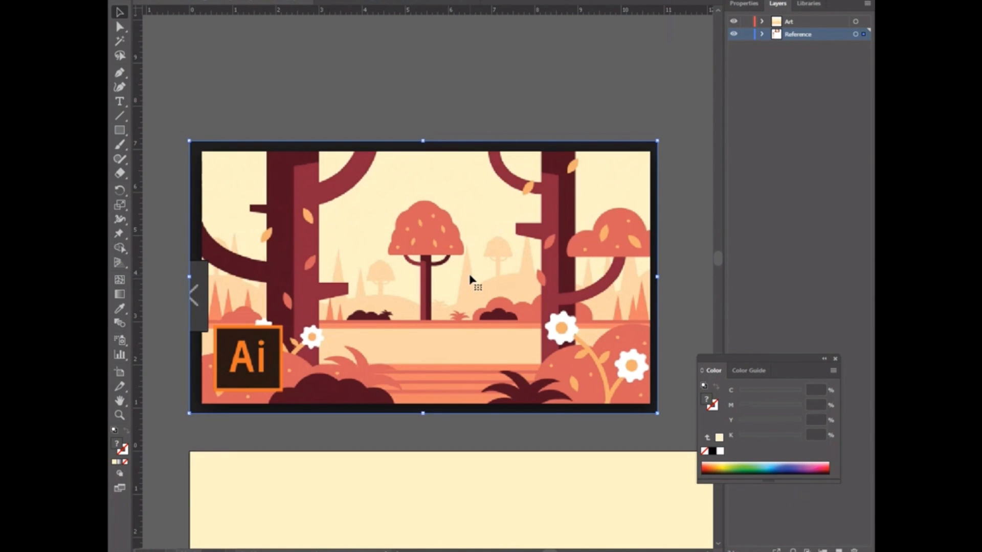
pyautogui.hotkey('ctrl', '-')
pyautogui.hotkey('ctrl', '-')
pyautogui.hotkey('ctrl', '0')
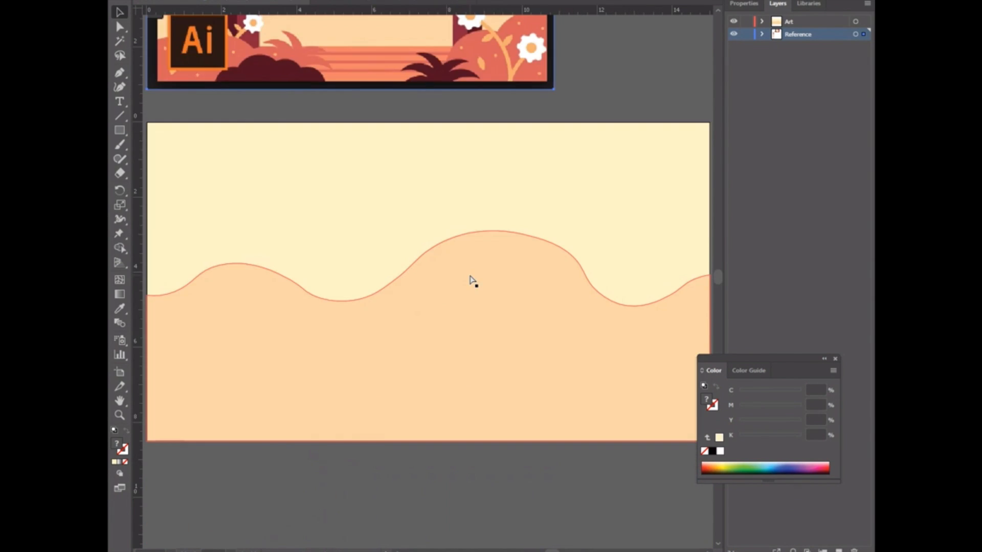
pyautogui.hotkey('ctrl', '-')
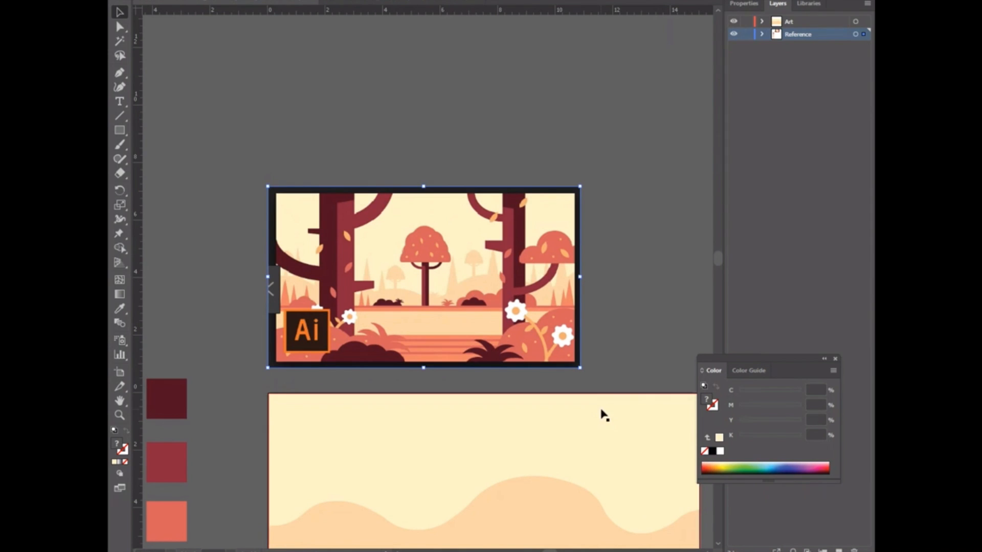
pyautogui.click(601, 412)
pyautogui.scroll(-5, 602, 413)
pyautogui.hotkey('ctrl', '-')
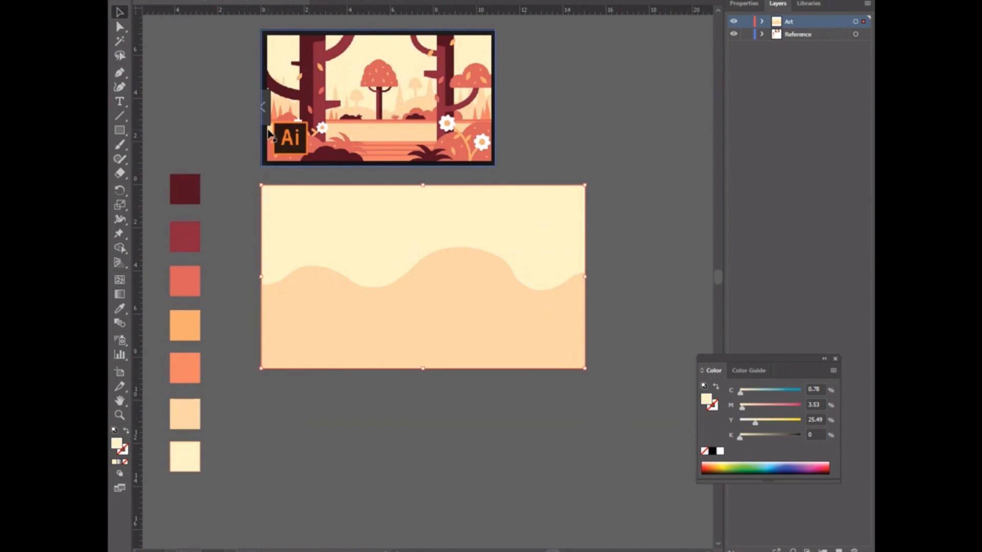
# Step: Create a three-sided polygon with a 3.878 in radius below the artboard using the Polygon tool
pyautogui.click(118, 132)
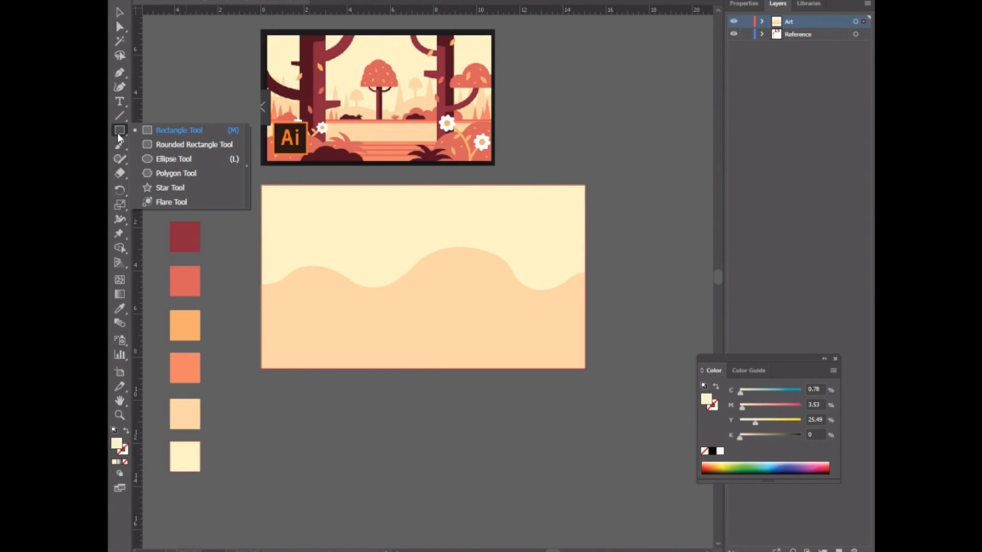
pyautogui.click(178, 175)
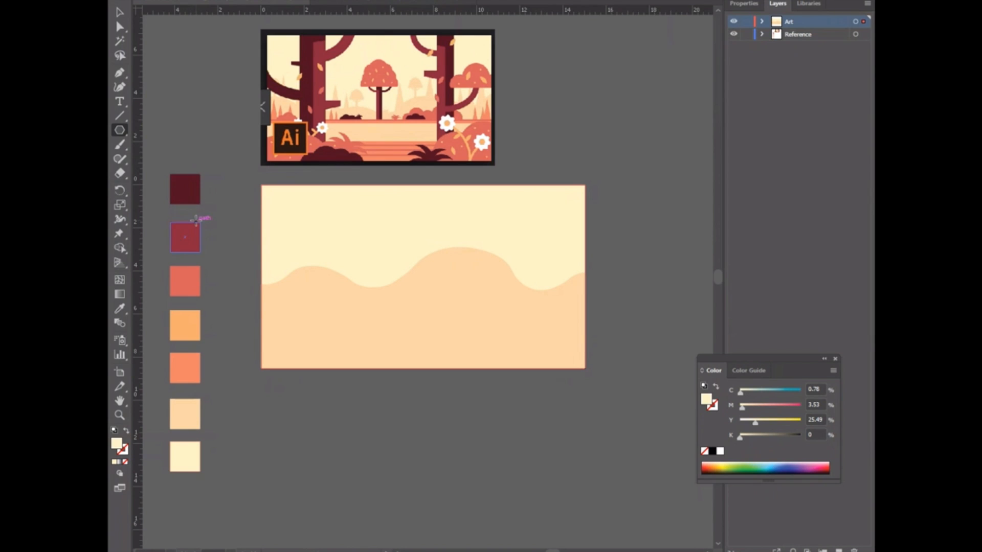
pyautogui.moveTo(252, 400); pyautogui.dragTo(325, 446)
pyautogui.hotkey('ctrl', 'z')
pyautogui.click(309, 432)
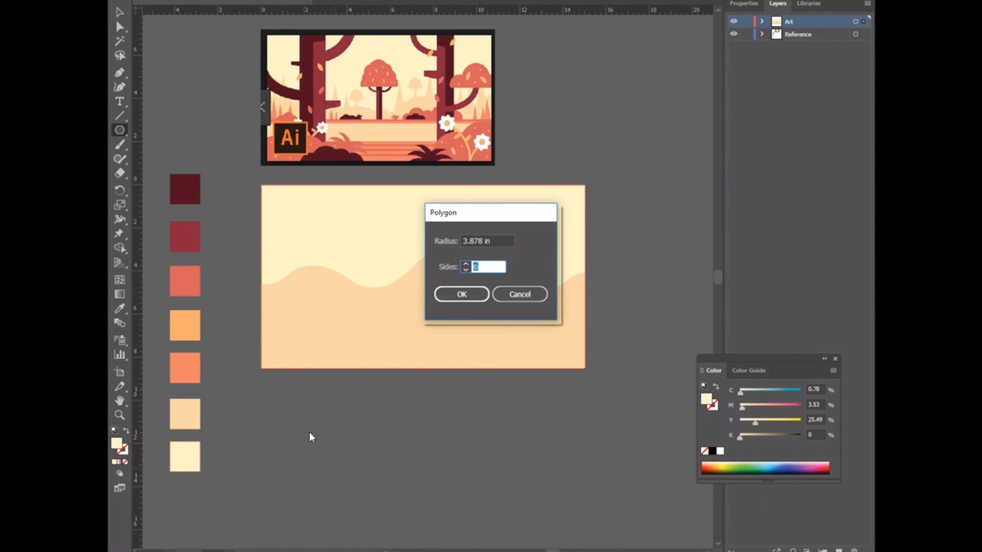
pyautogui.write('3')
pyautogui.press('Return')
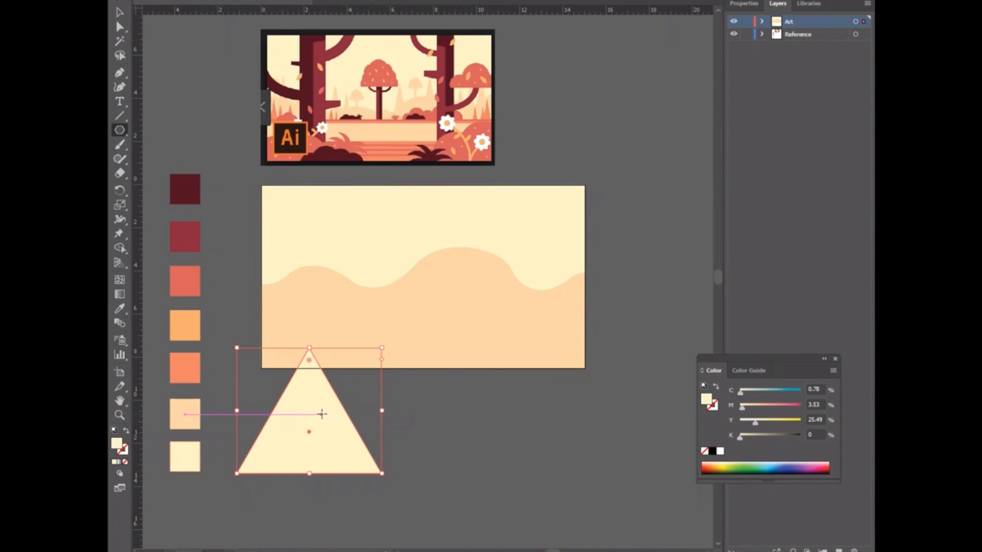
# Step: Move the triangle outside the artboard beside the reference image and narrow it into a tall, slim tree shape
pyautogui.press('v')
pyautogui.moveTo(307, 405); pyautogui.dragTo(266, 89)
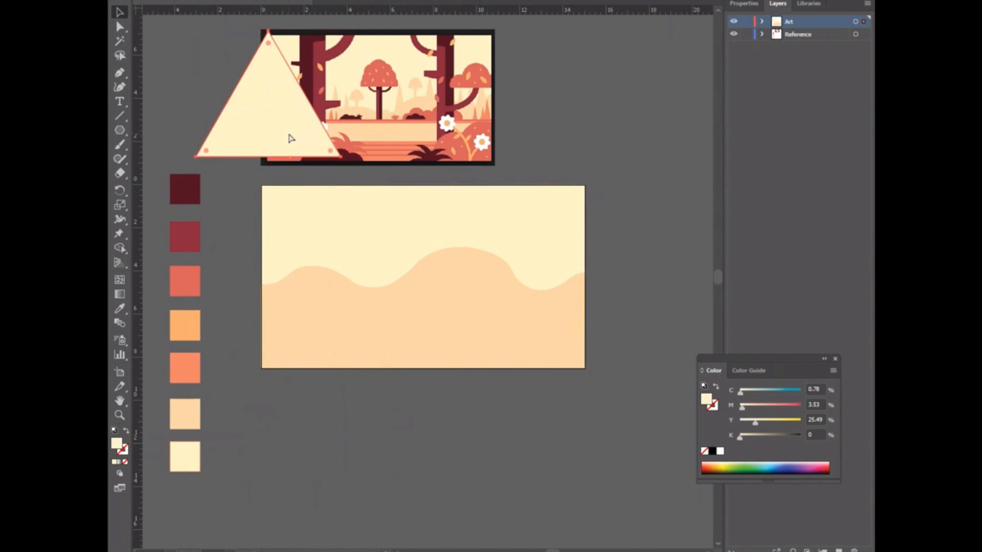
pyautogui.hotkey('ctrl', '=')
pyautogui.hotkey('ctrl', '=')
pyautogui.moveTo(371, 300); pyautogui.dragTo(249, 232)
pyautogui.moveTo(444, 207); pyautogui.dragTo(261, 207)
pyautogui.moveTo(218, 236); pyautogui.dragTo(266, 251)
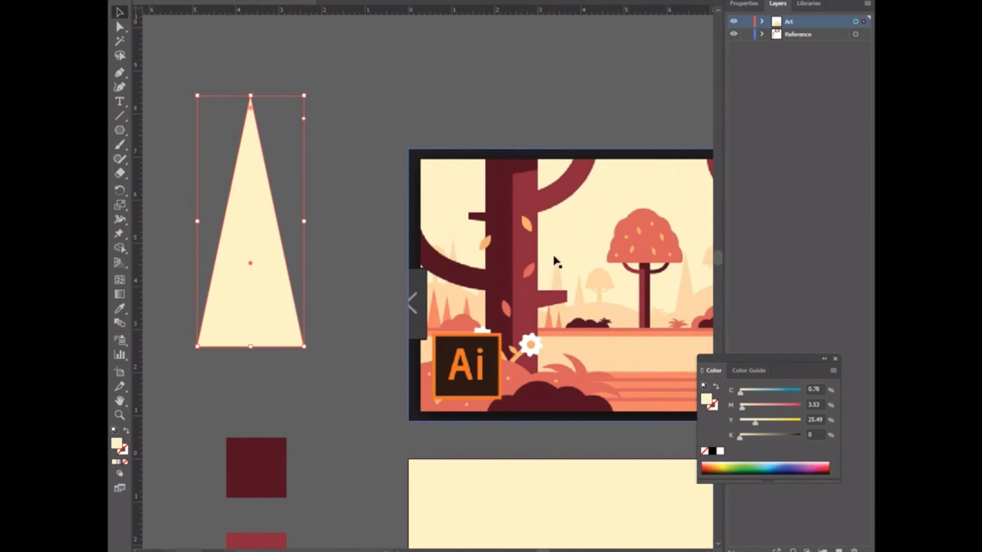
pyautogui.moveTo(250, 95); pyautogui.dragTo(251, 80)
# Step: Scale the slim triangle down to about half its size and move it to the empty area below the artboard
pyautogui.hotkey('ctrl', '-')
pyautogui.hotkey('ctrl', '-')
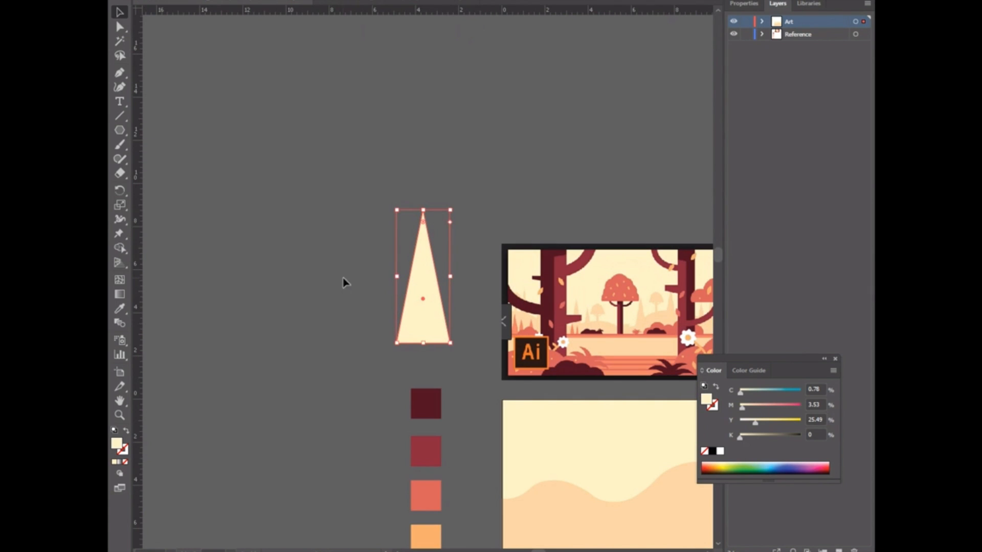
pyautogui.moveTo(429, 267); pyautogui.dragTo(368, 310)
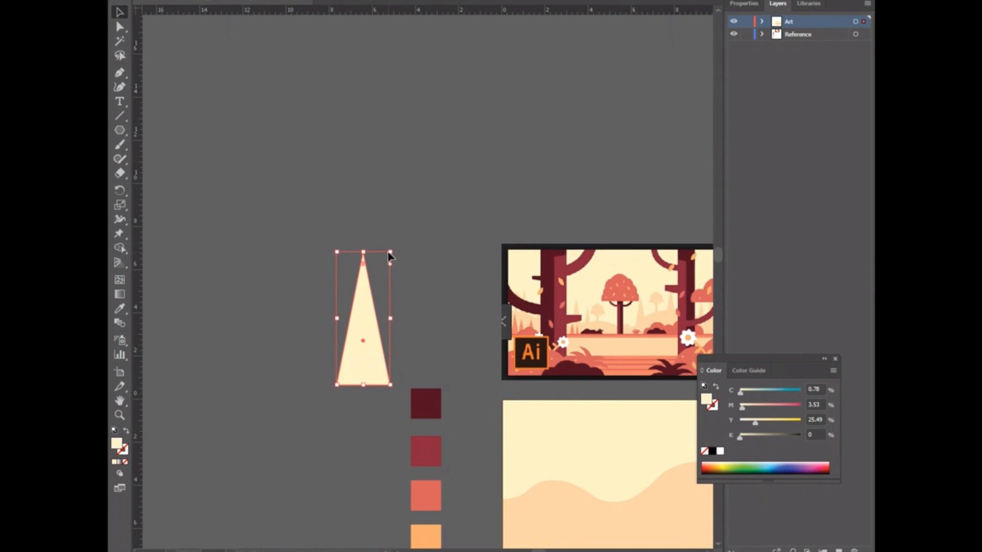
pyautogui.moveTo(391, 251); pyautogui.dragTo(367, 318)
pyautogui.click(544, 445)
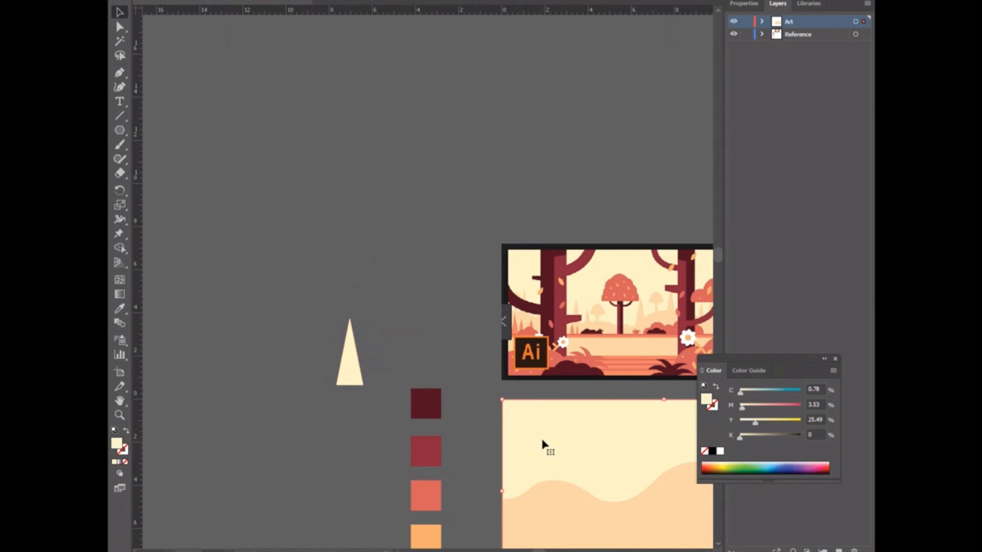
pyautogui.hotkey('ctrl', '+')
pyautogui.hotkey('ctrl', '-')
pyautogui.hotkey('ctrl', '-')
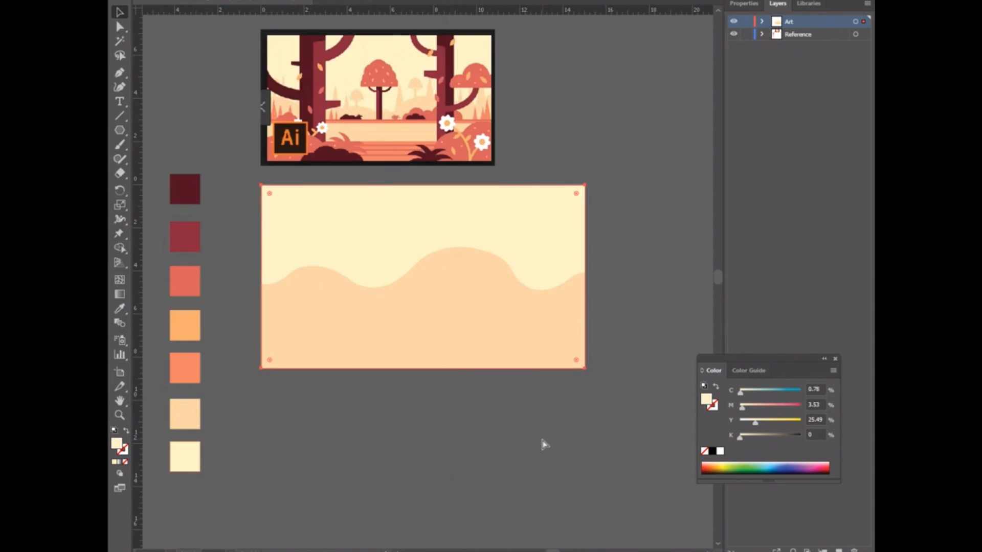
pyautogui.moveTo(210, 194); pyautogui.dragTo(346, 421)
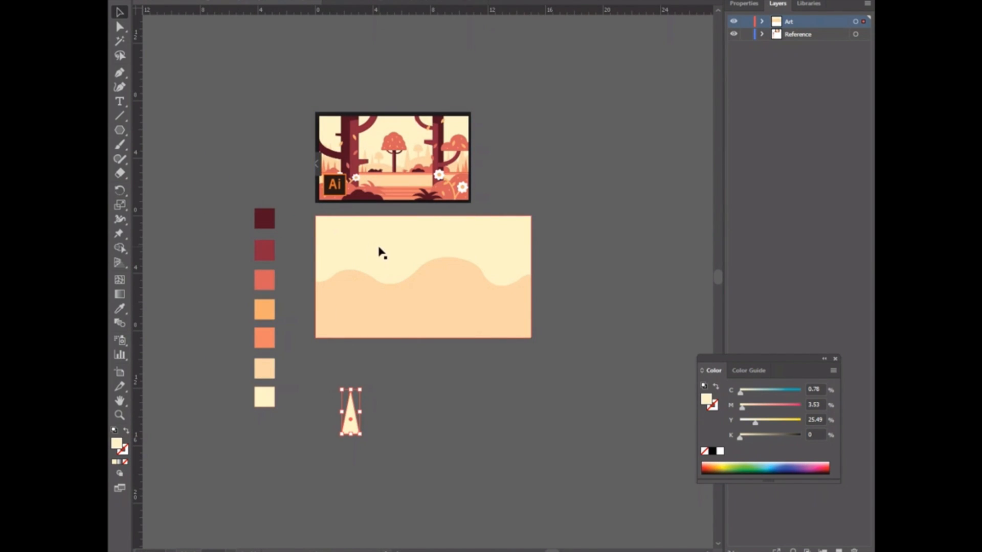
# Step: Fill the triangle with the light peach swatch colour using the Eyedropper, and place it on the hill's left rise
pyautogui.click(119, 310)
pyautogui.click(267, 367)
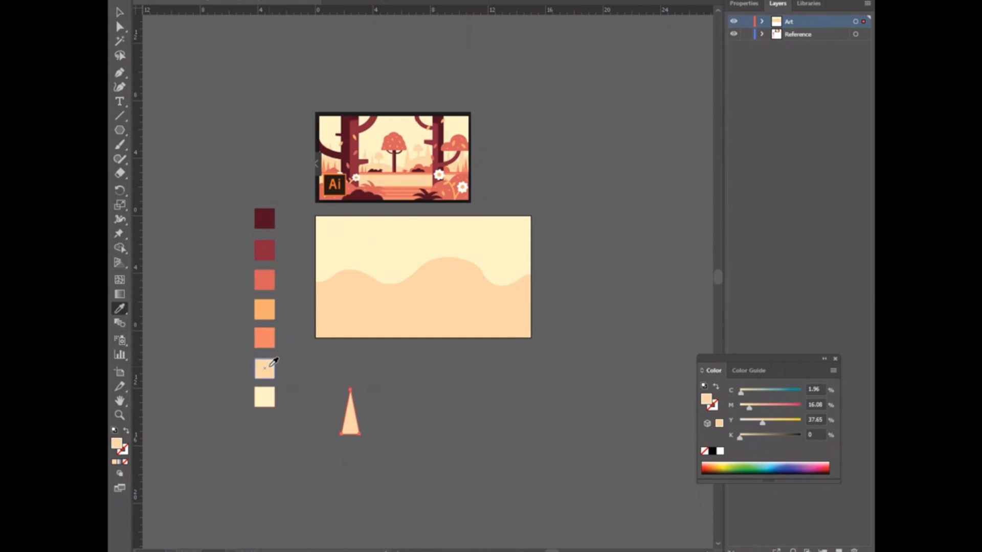
pyautogui.press('v')
pyautogui.click(387, 398)
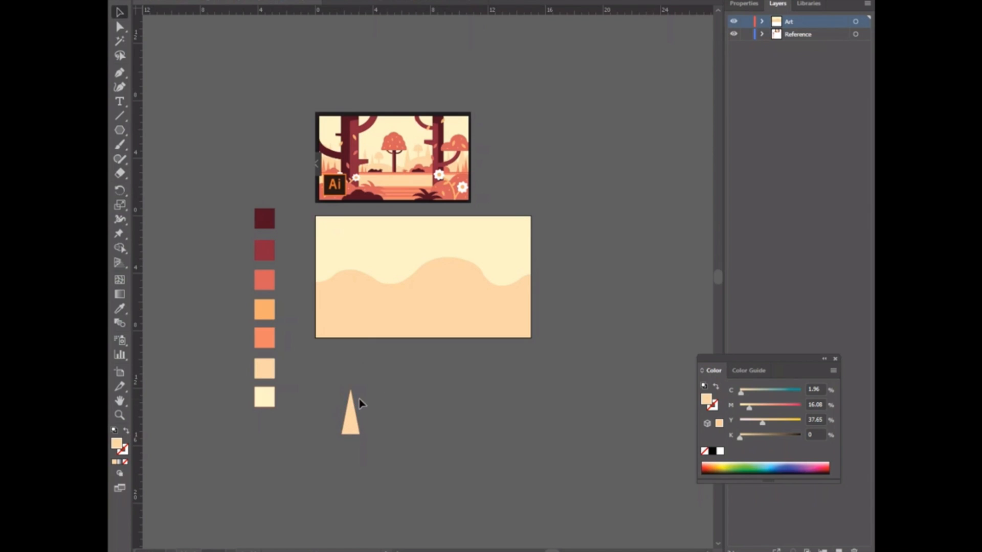
pyautogui.moveTo(353, 422); pyautogui.dragTo(336, 281)
pyautogui.click(372, 385)
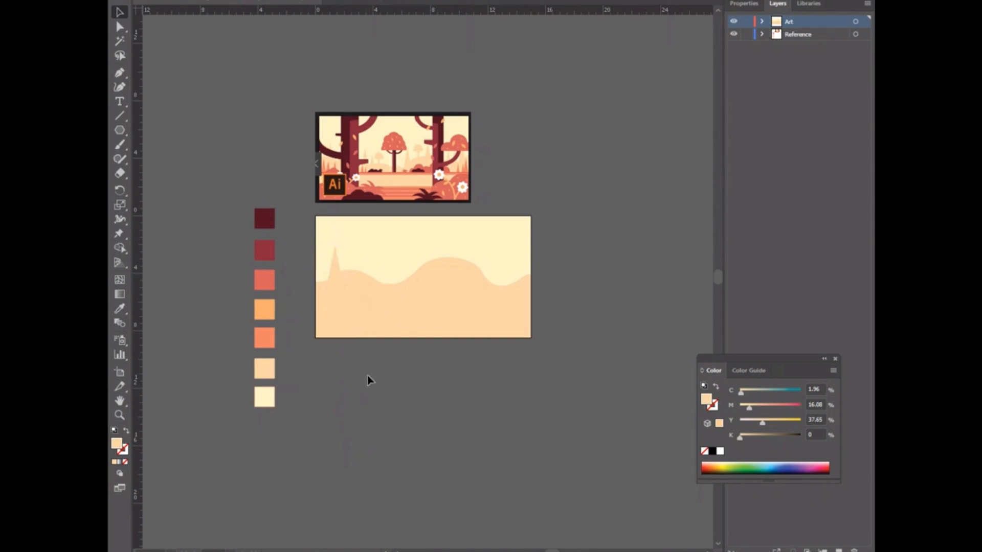
# Step: Copy the triangle tree, placing a smaller copy on the left rise and further copies on the central rise
pyautogui.click(336, 264)
pyautogui.hotkey('ctrl', 'c')
pyautogui.hotkey('ctrl', 'v')
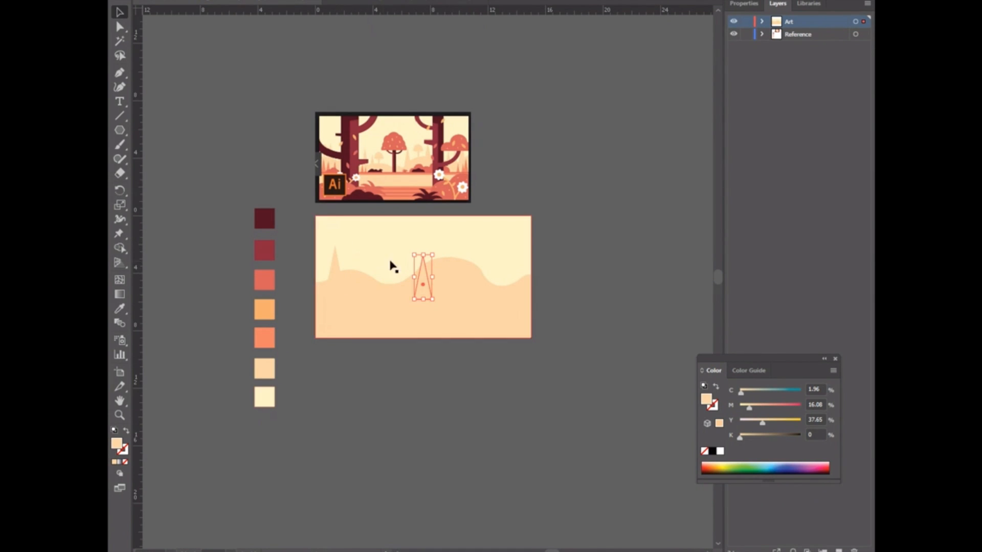
pyautogui.moveTo(435, 254)
pyautogui.mouseDown()
pyautogui.moveTo(444, 254)
pyautogui.moveTo(428, 267)
pyautogui.mouseUp()
pyautogui.moveTo(420, 301); pyautogui.dragTo(362, 281)
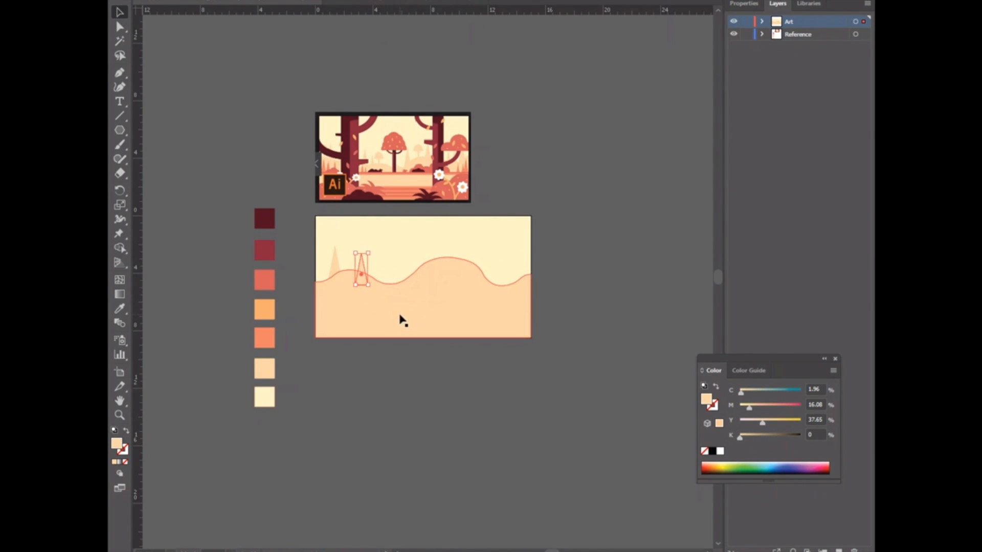
pyautogui.hotkey('ctrl', 'v')
pyautogui.moveTo(432, 254); pyautogui.dragTo(481, 276)
# Step: Paste another triangle tree near the landscape's right edge and nudge it slightly right and down
pyautogui.hotkey('ctrl', 'v')
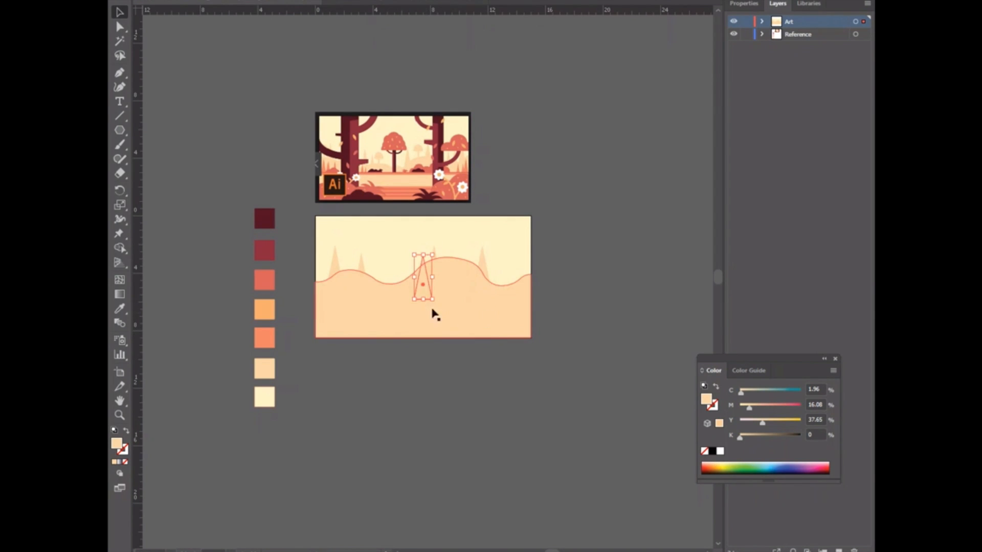
pyautogui.moveTo(420, 274); pyautogui.dragTo(515, 263)
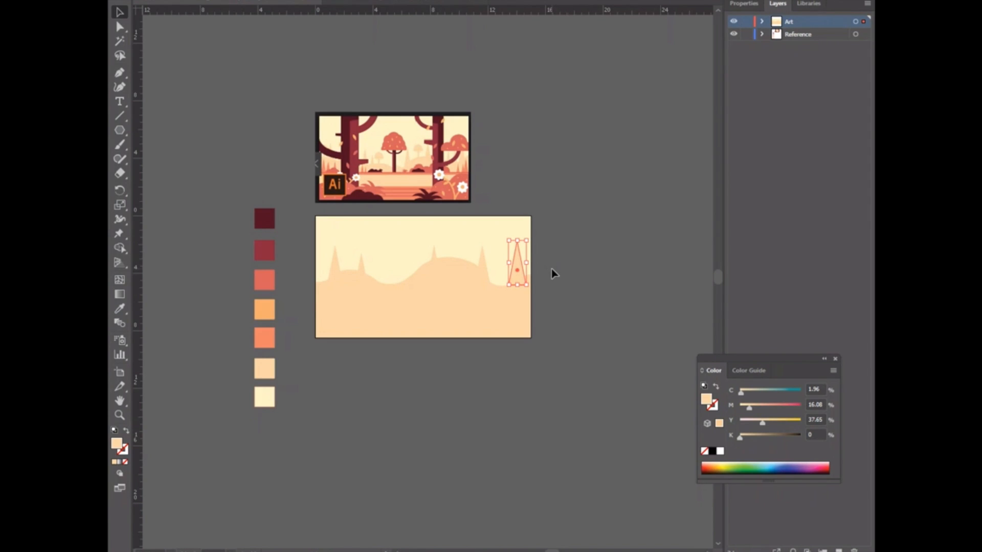
pyautogui.press('Right')
pyautogui.press('Right')
pyautogui.press('Right')
pyautogui.press('Right')
pyautogui.press('Down')
pyautogui.press('Down')
pyautogui.press('Down')
pyautogui.press('Down')
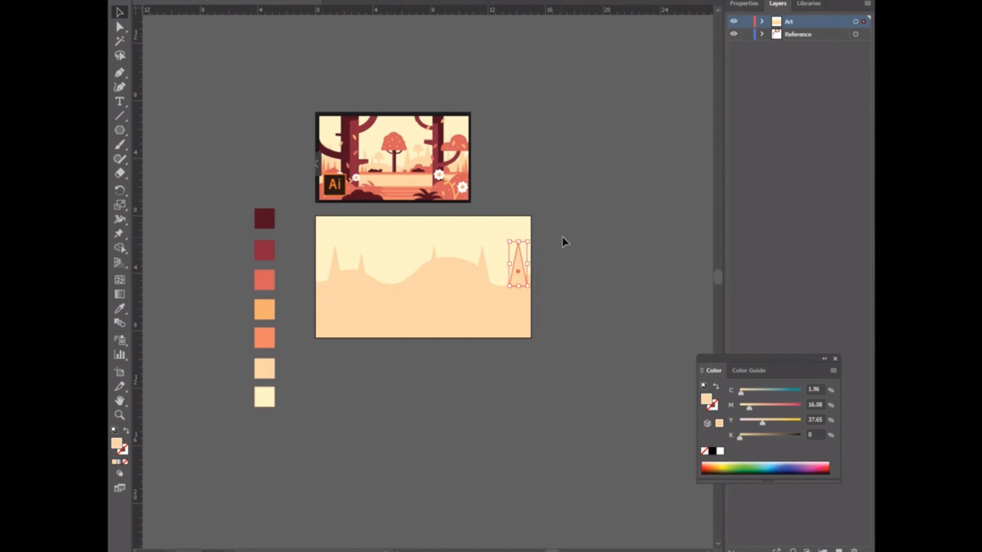
# Step: Nudge the triangle tree on the central rise's left slope slightly to the right, and deselect it
pyautogui.moveTo(518, 263); pyautogui.dragTo(434, 259)
pyautogui.scroll(10, 434, 259)
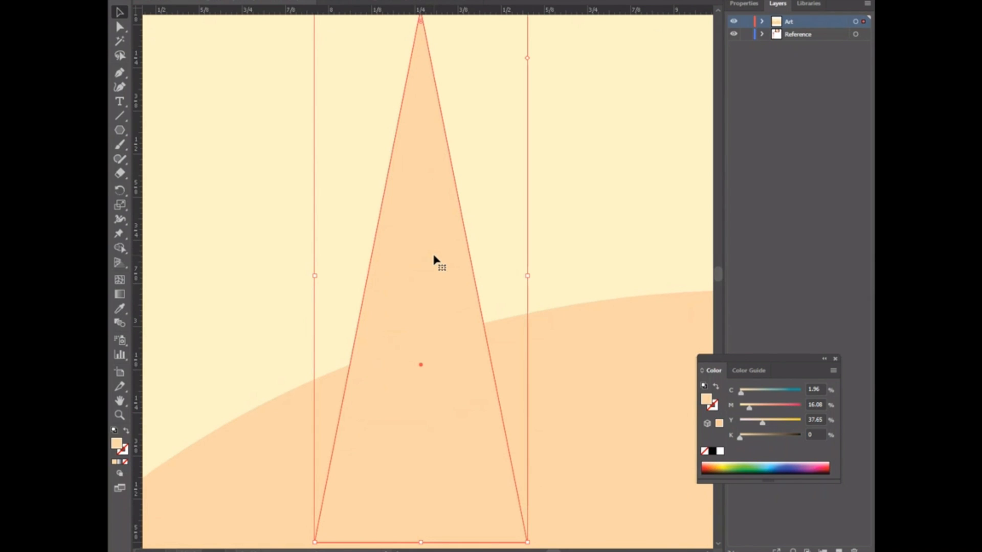
pyautogui.press('Right')
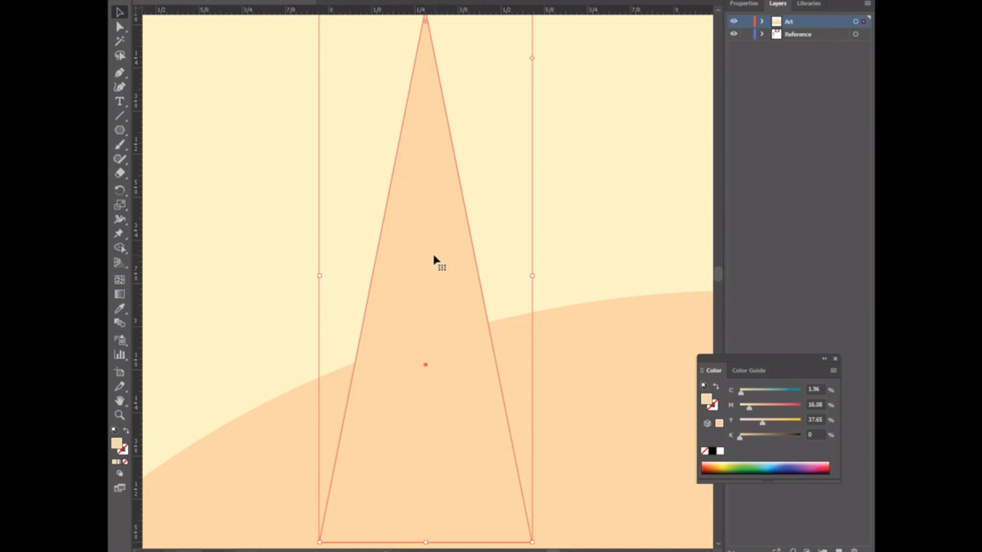
pyautogui.press('a')
pyautogui.hotkey('ctrl', '-')
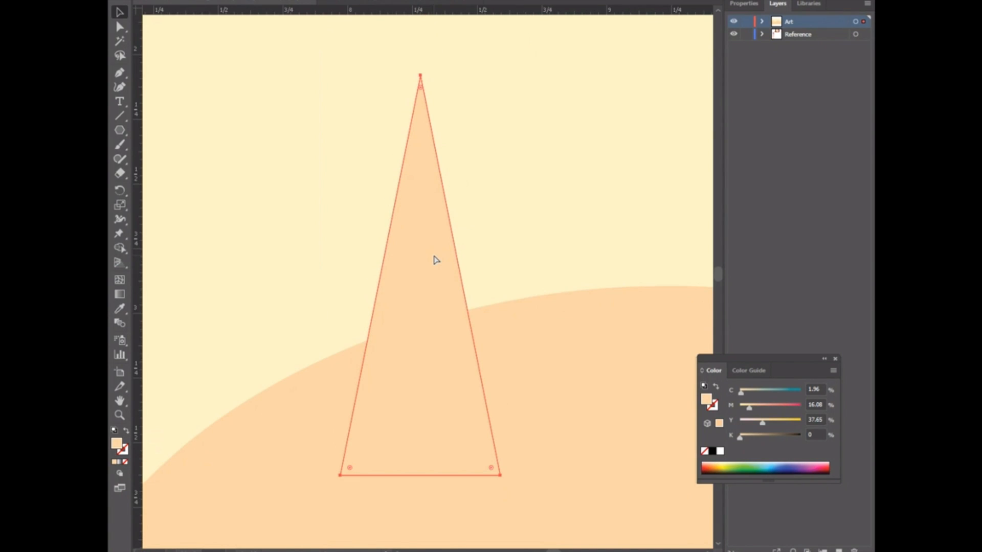
pyautogui.hotkey('ctrl', '-')
pyautogui.hotkey('ctrl', '-')
pyautogui.press('v')
pyautogui.click(536, 147)
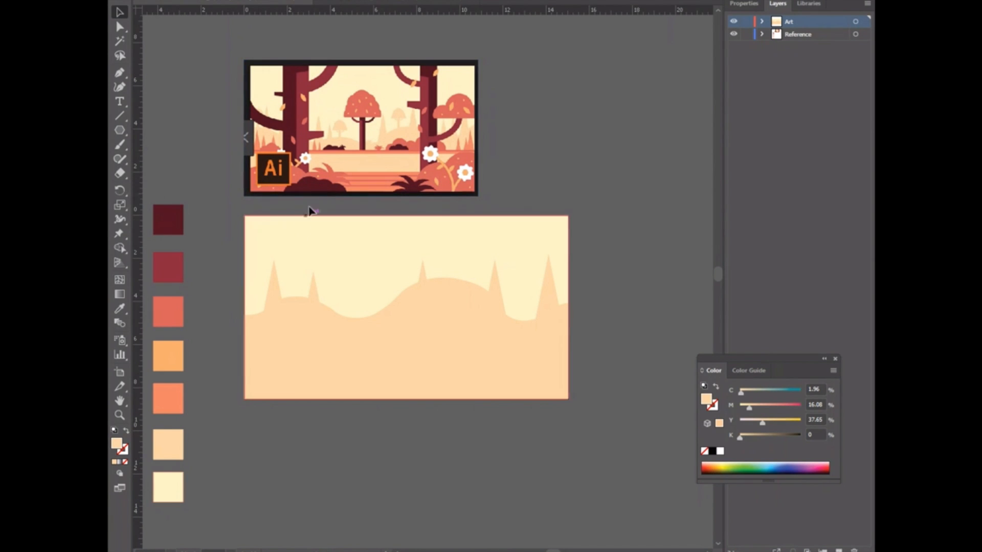
# Step: Examine the reference illustration up close for the shape of the pale round trees on the background hills
pyautogui.click(338, 138)
pyautogui.hotkey('ctrl', '+')
pyautogui.hotkey('ctrl', '+')
pyautogui.hotkey('ctrl', '+')
pyautogui.hotkey('ctrl', '+')
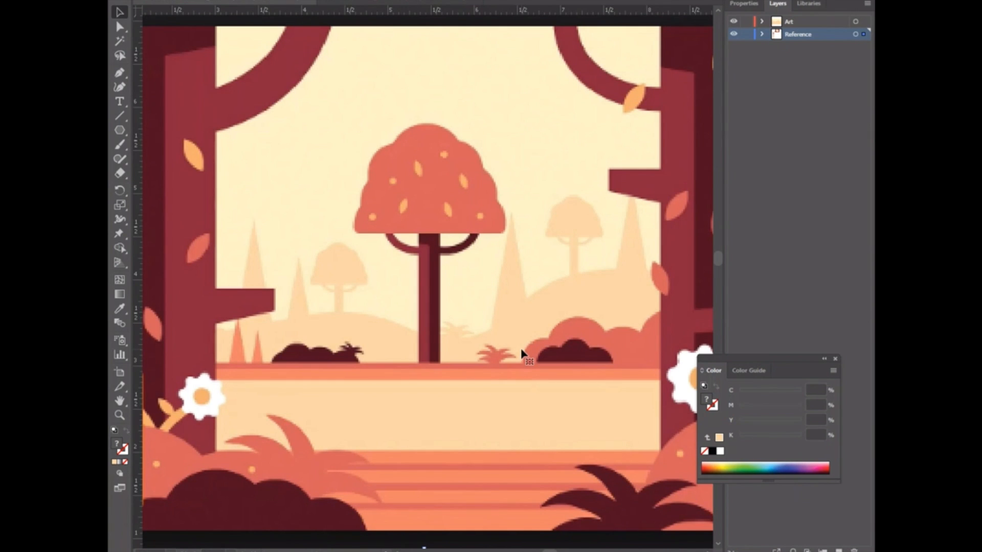
pyautogui.hotkey('ctrl', '-')
pyautogui.hotkey('ctrl', '-')
pyautogui.hotkey('ctrl', '-')
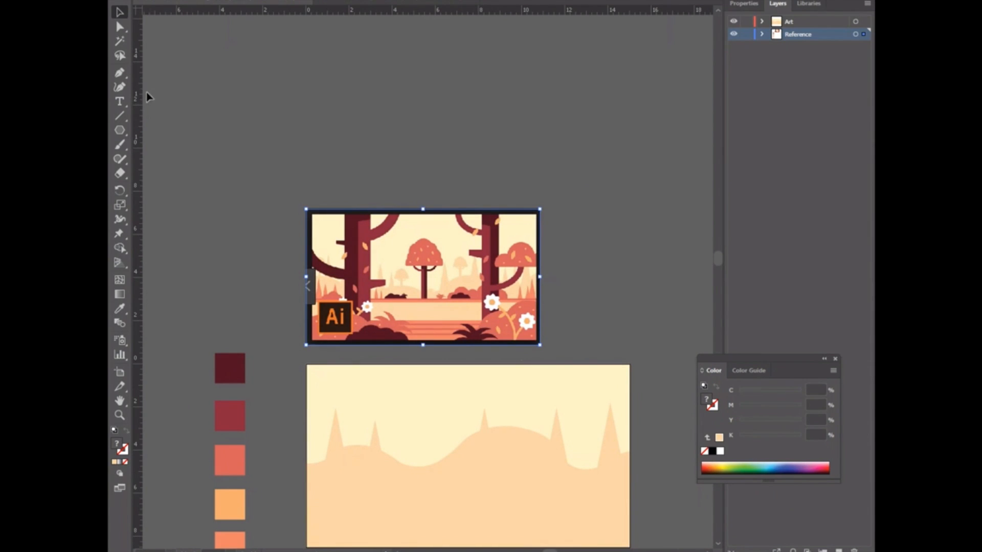
# Step: Draw a peach crescent about 1.6 by 5.7 in beside the reference illustration with the Curvature tool, and shift it slightly up and left
pyautogui.click(119, 85)
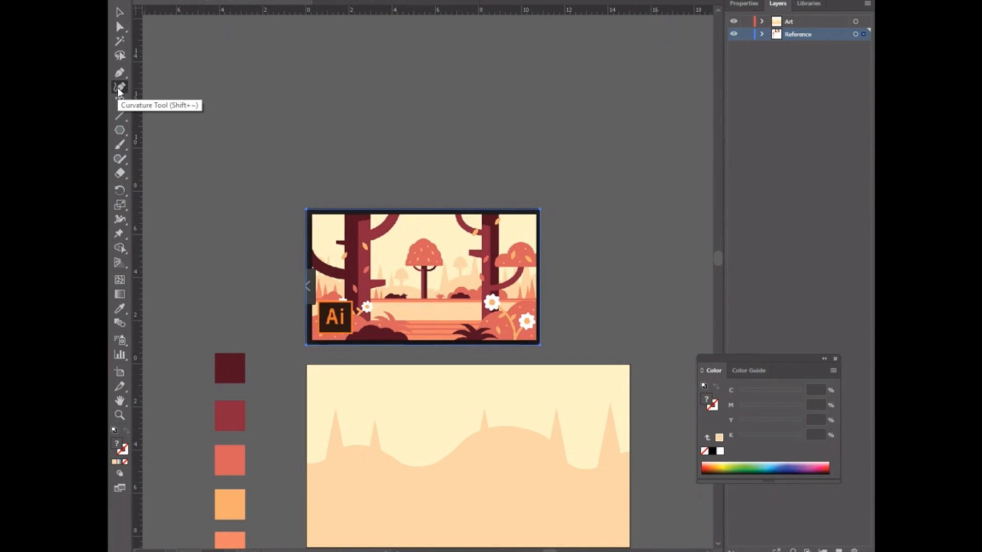
pyautogui.click(270, 91)
pyautogui.click(268, 213)
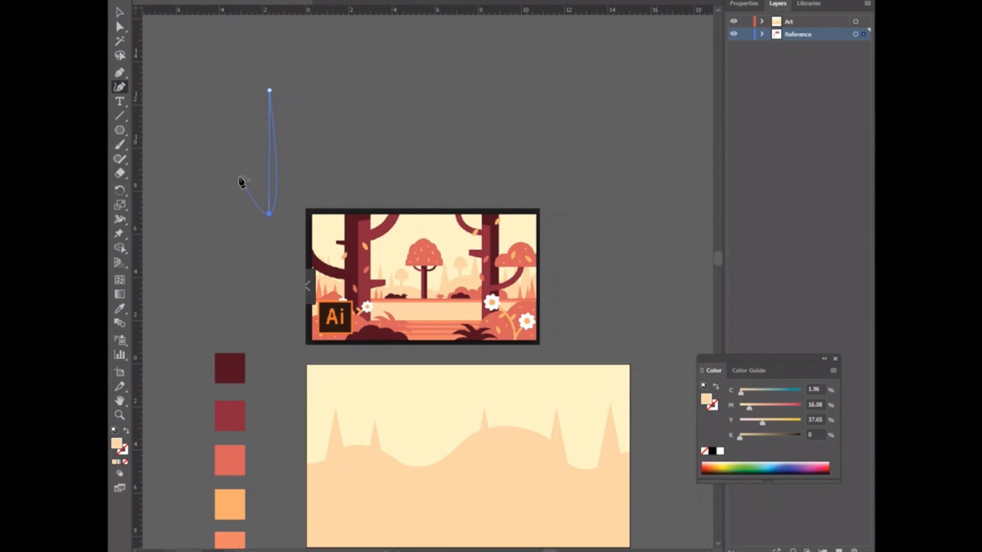
pyautogui.click(236, 149)
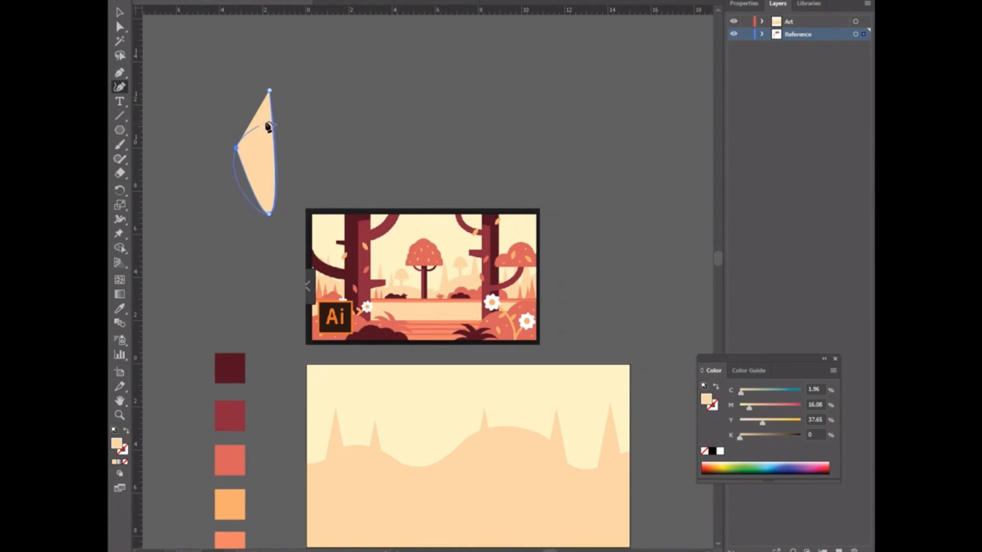
pyautogui.click(269, 91)
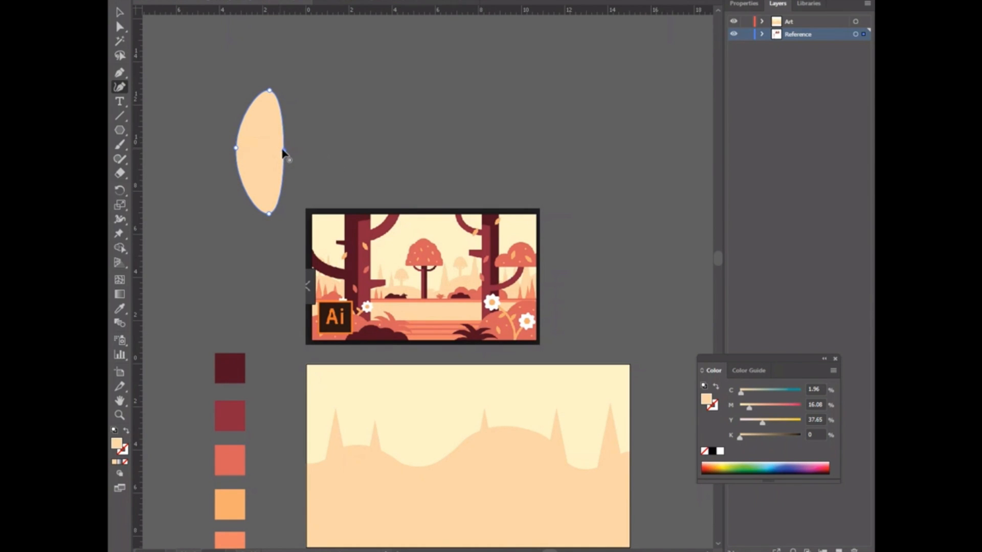
pyautogui.moveTo(284, 152); pyautogui.dragTo(254, 152)
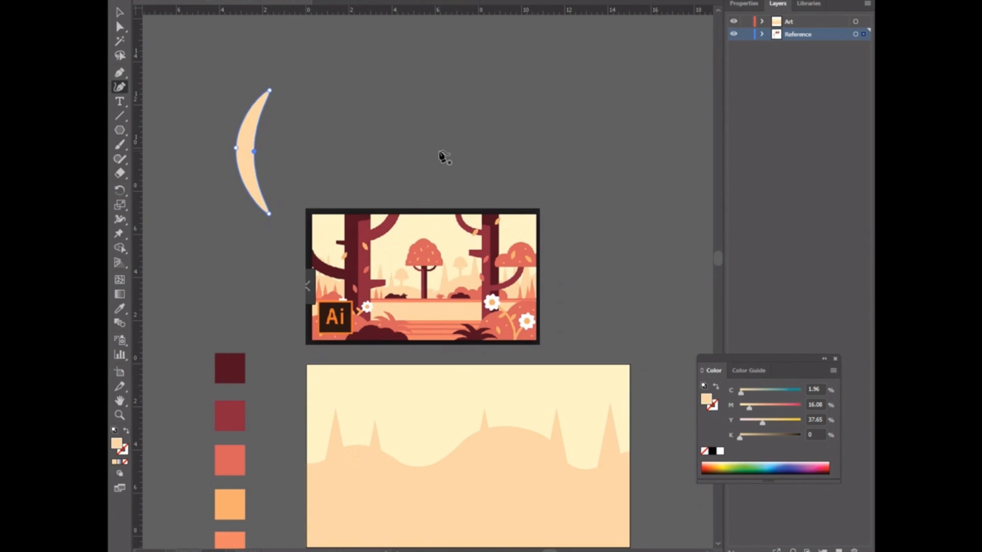
pyautogui.press('v')
pyautogui.click(353, 128)
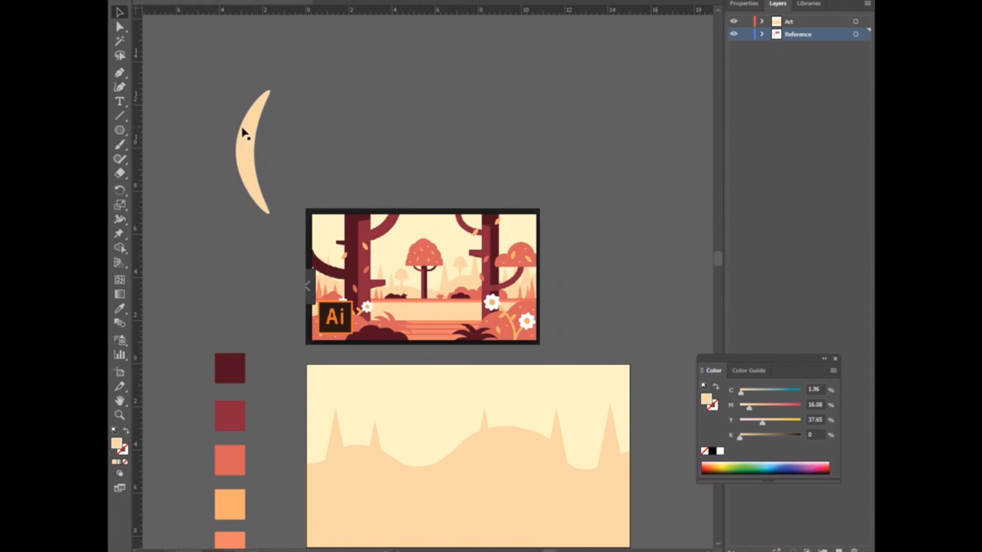
pyautogui.moveTo(250, 127); pyautogui.dragTo(243, 116)
pyautogui.click(487, 147)
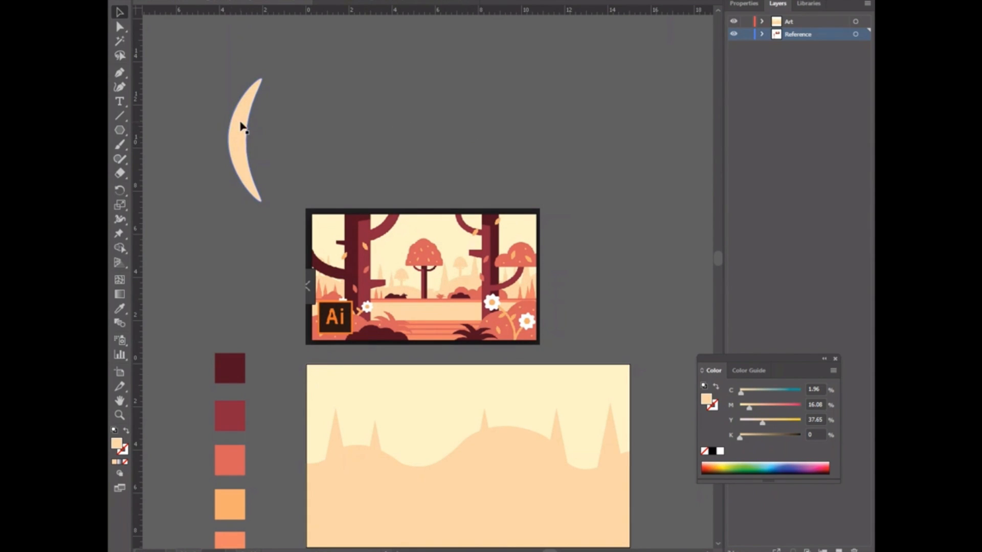
# Step: Draw a second, slightly larger peach crescent above the reference illustration with the Curvature tool, bending its right side inward
pyautogui.click(119, 86)
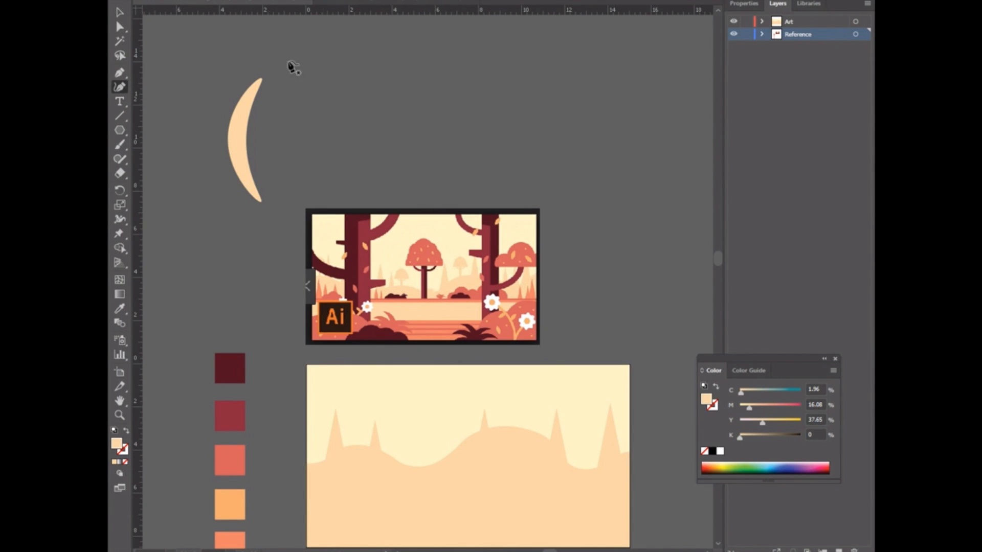
pyautogui.click(403, 42)
pyautogui.click(404, 171)
pyautogui.click(368, 114)
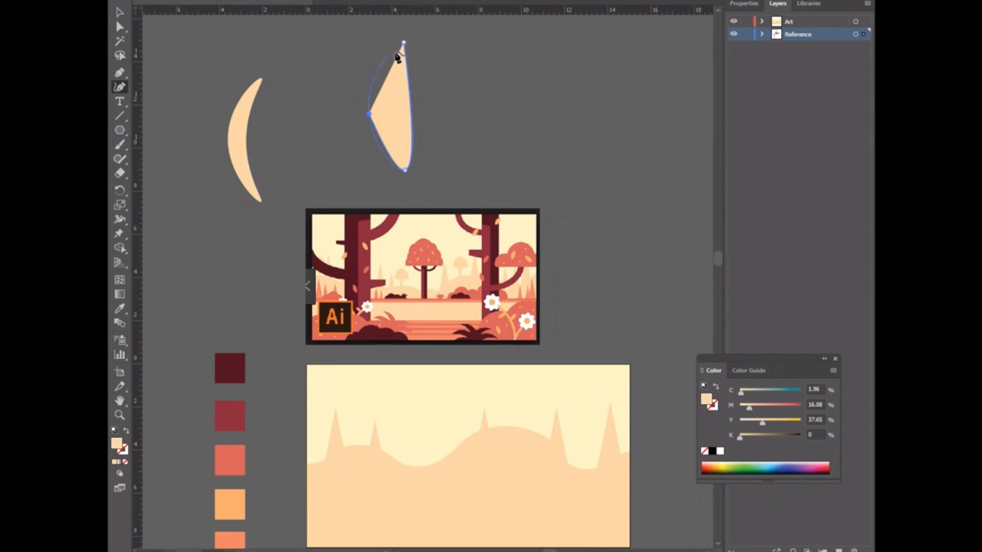
pyautogui.click(405, 43)
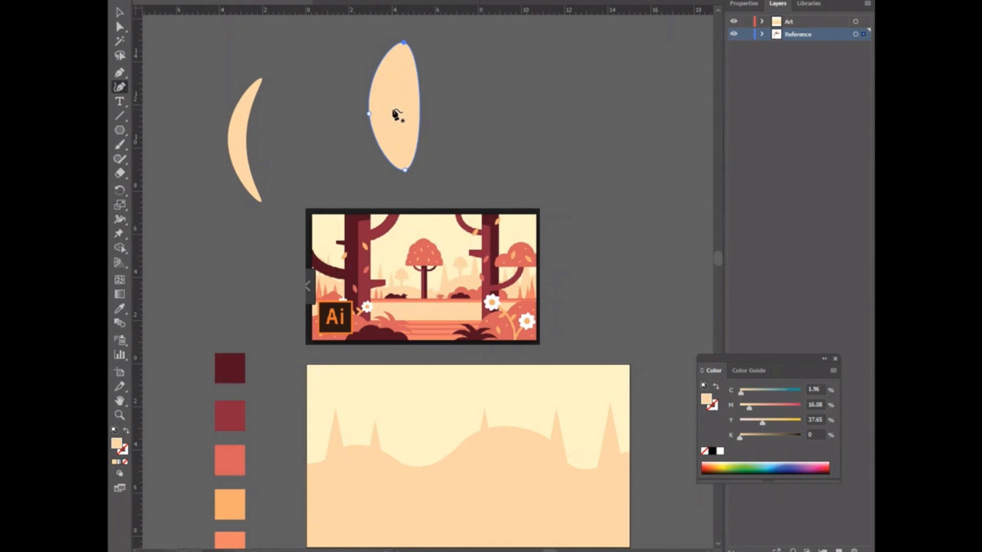
pyautogui.click(420, 104)
pyautogui.moveTo(420, 104); pyautogui.dragTo(391, 105)
# Step: Move the two peach crescents closer together in the empty area beside and above the reference illustration
pyautogui.click(120, 11)
pyautogui.click(366, 165)
pyautogui.moveTo(383, 121); pyautogui.dragTo(327, 127)
pyautogui.moveTo(231, 138); pyautogui.dragTo(244, 141)
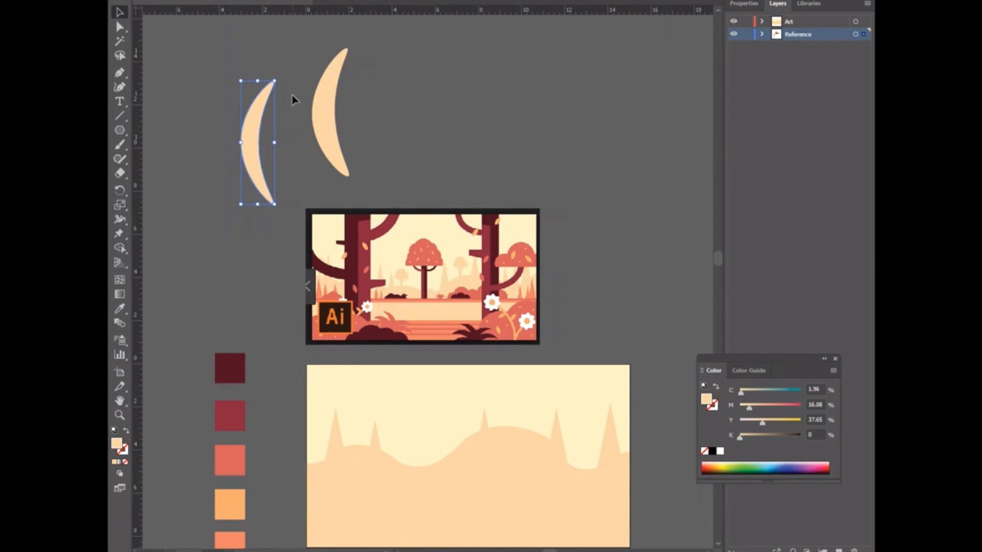
# Step: Rotate the second crescent counterclockwise and place it across the first crescent so that the two shapes cross
pyautogui.click(327, 98)
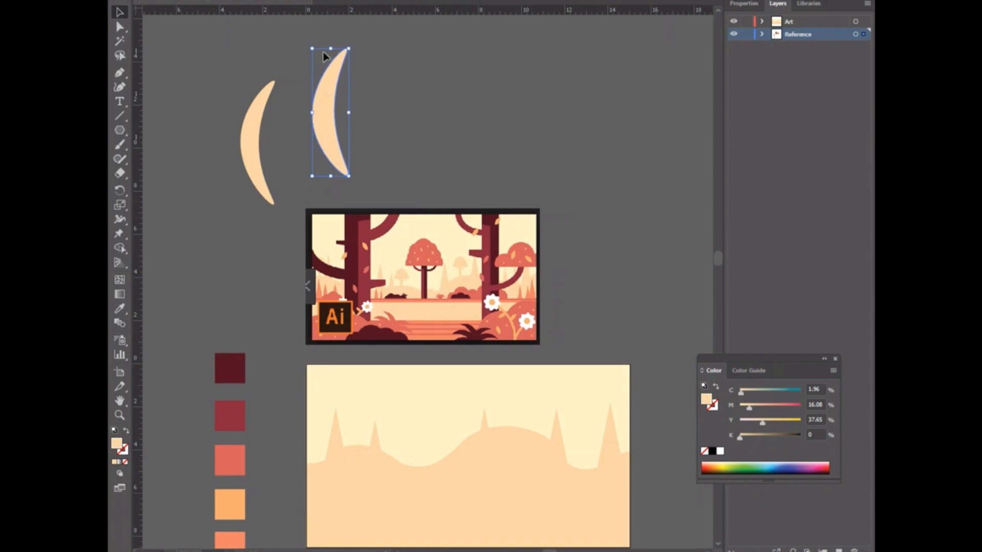
pyautogui.moveTo(308, 41); pyautogui.dragTo(221, 91)
pyautogui.click(308, 122)
pyautogui.hotkey('ctrl', 'z')
# Step: Duplicate the crossed crescent pair, rotate the copy counterclockwise and position it over the original pair
pyautogui.moveTo(212, 55); pyautogui.dragTo(287, 128)
pyautogui.hotkey('ctrl', 'c')
pyautogui.hotkey('ctrl', 'v')
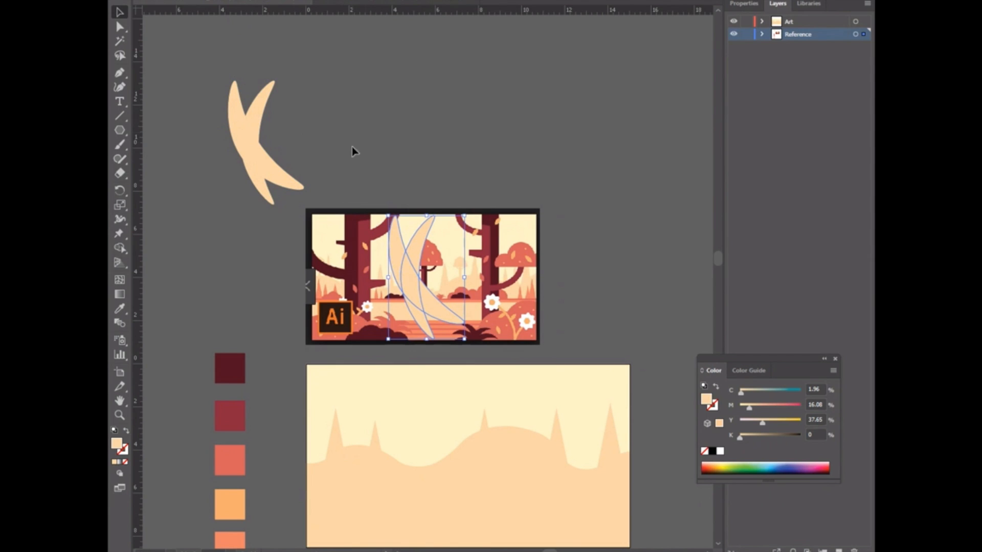
pyautogui.moveTo(393, 250); pyautogui.dragTo(213, 139)
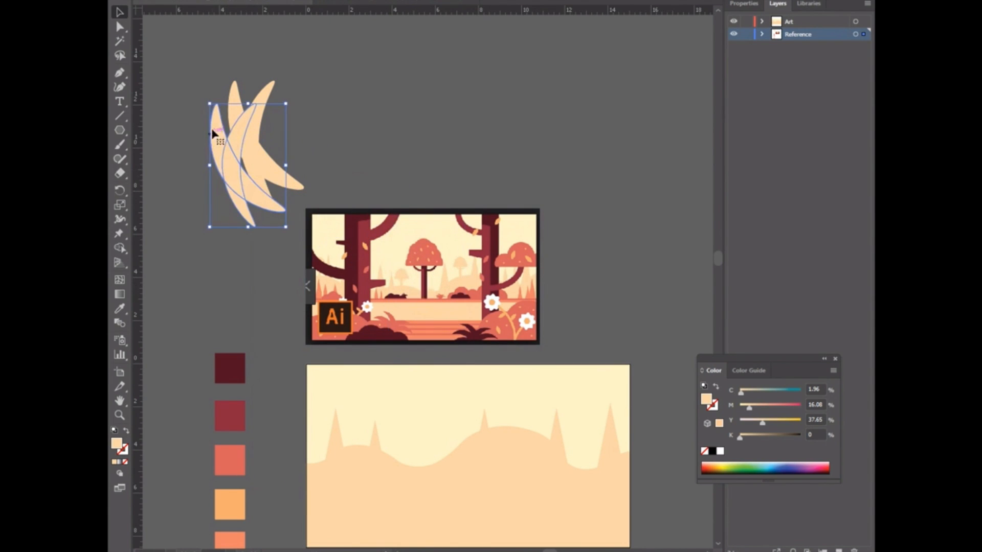
pyautogui.moveTo(207, 98); pyautogui.dragTo(162, 135)
pyautogui.moveTo(201, 165); pyautogui.dragTo(211, 164)
pyautogui.moveTo(271, 164); pyautogui.dragTo(262, 160)
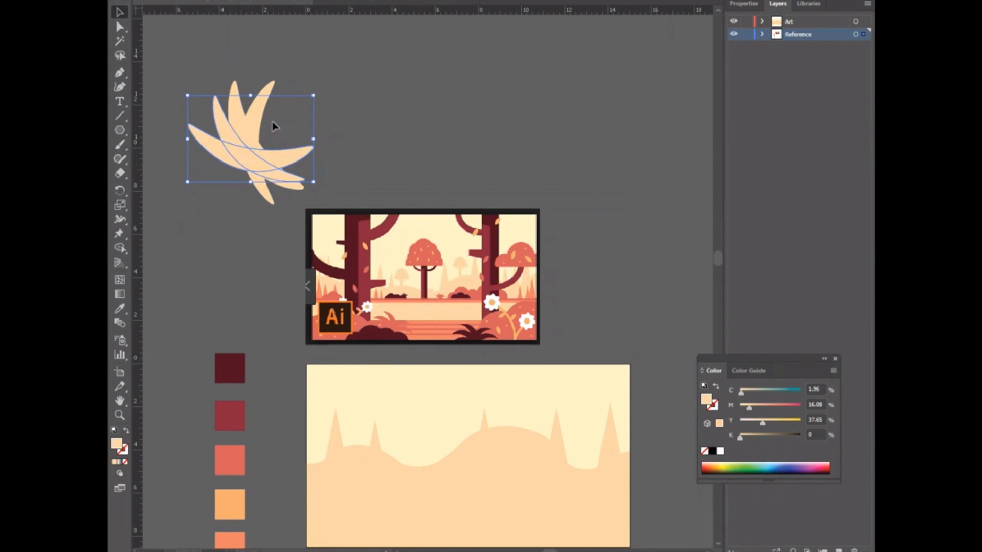
# Step: Flip the copied crescent pair vertically
pyautogui.click(745, 3)
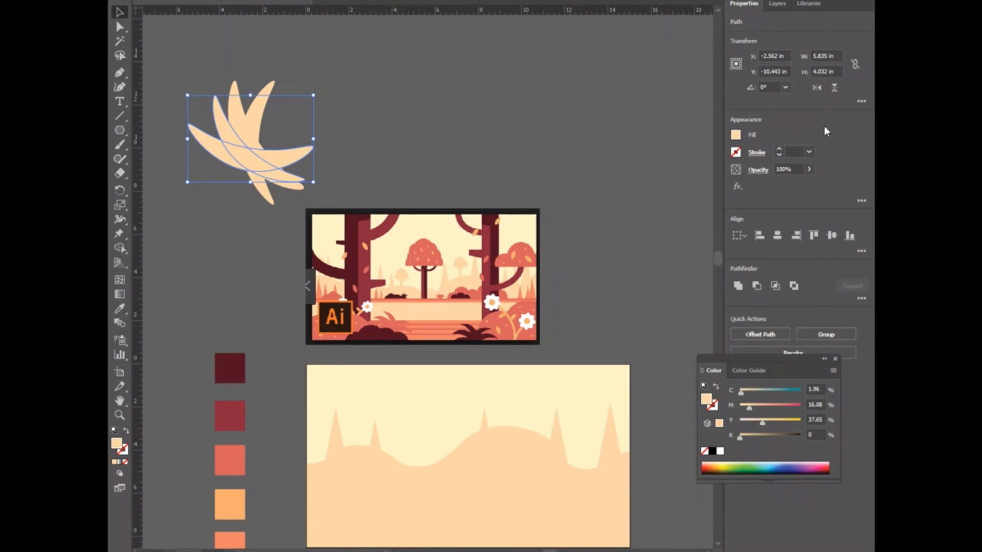
pyautogui.click(836, 91)
pyautogui.click(837, 91)
pyautogui.click(837, 91)
pyautogui.click(812, 85)
pyautogui.click(812, 85)
pyautogui.click(812, 85)
pyautogui.click(811, 85)
pyautogui.click(811, 85)
pyautogui.click(835, 88)
pyautogui.click(835, 88)
pyautogui.click(835, 88)
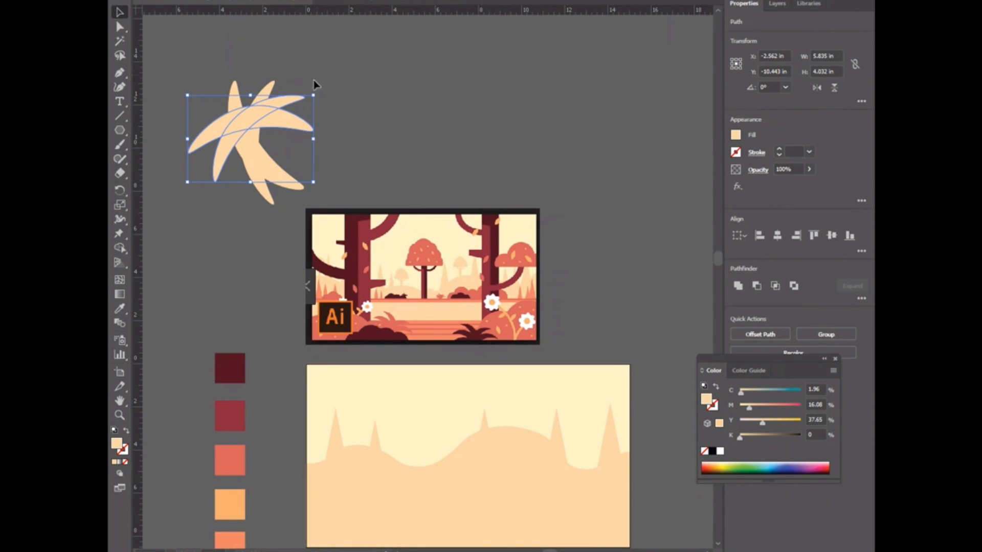
# Step: Rotate the flipped crescent pair clockwise and place it so its tips fan out to the left of the original pair
pyautogui.moveTo(315, 89); pyautogui.dragTo(332, 197)
pyautogui.moveTo(264, 130); pyautogui.dragTo(242, 154)
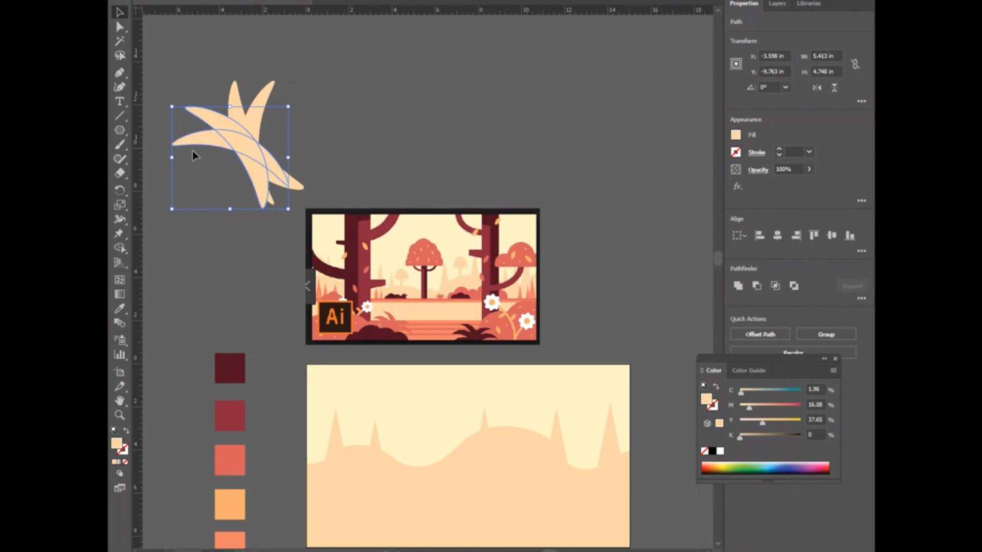
# Step: Duplicate the first crescent, place the copy on the right side of the cluster, and rotate it clockwise to 332.81°
pyautogui.click(263, 102)
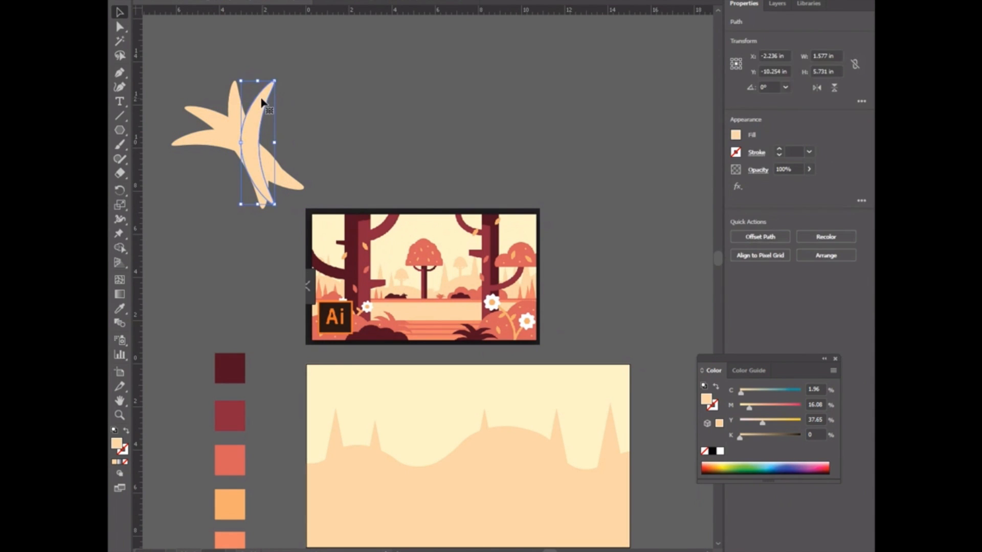
pyautogui.hotkey('ctrl', 'x')
pyautogui.hotkey('ctrl', 'v')
pyautogui.moveTo(425, 244); pyautogui.dragTo(260, 135)
pyautogui.moveTo(280, 105); pyautogui.dragTo(285, 131)
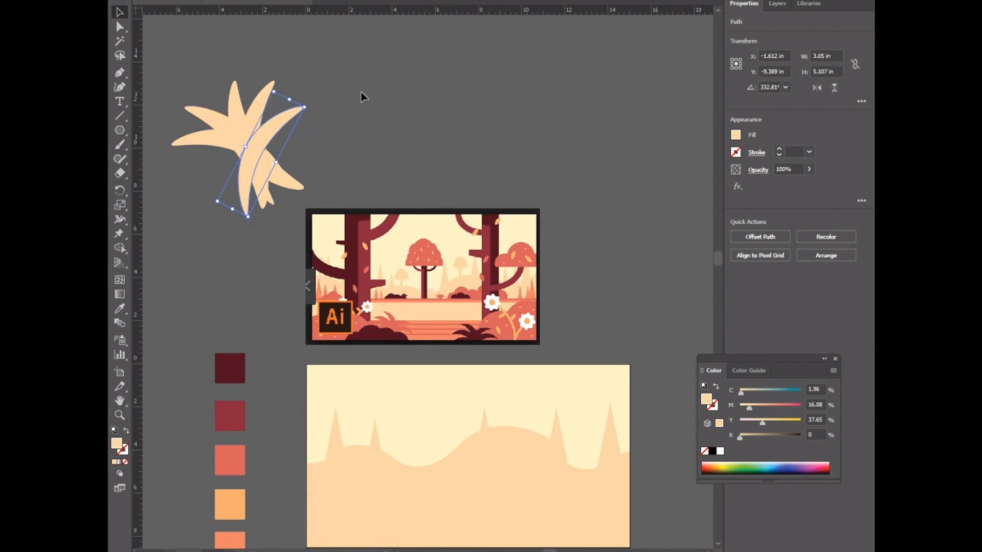
pyautogui.click(339, 174)
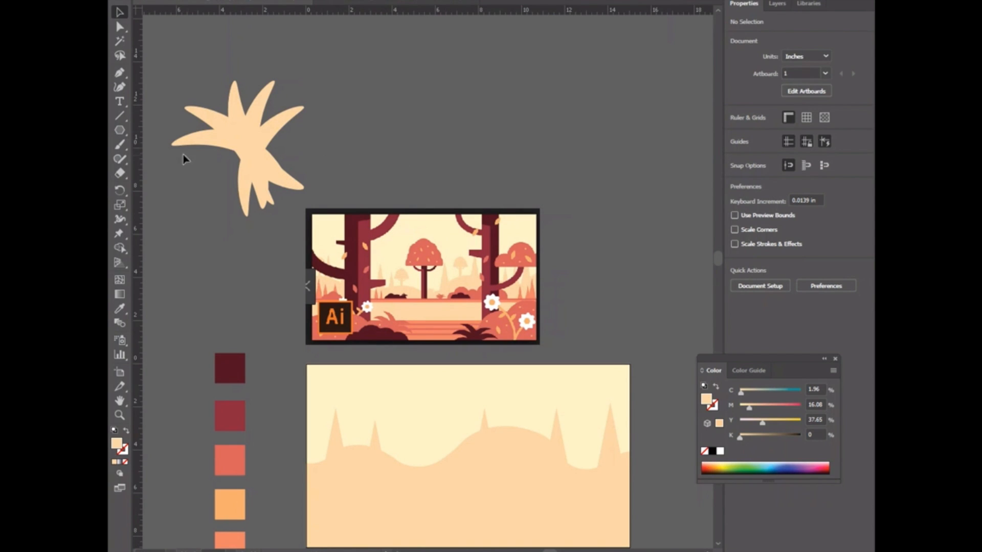
# Step: Select the Paintbrush tool
pyautogui.click(120, 144)
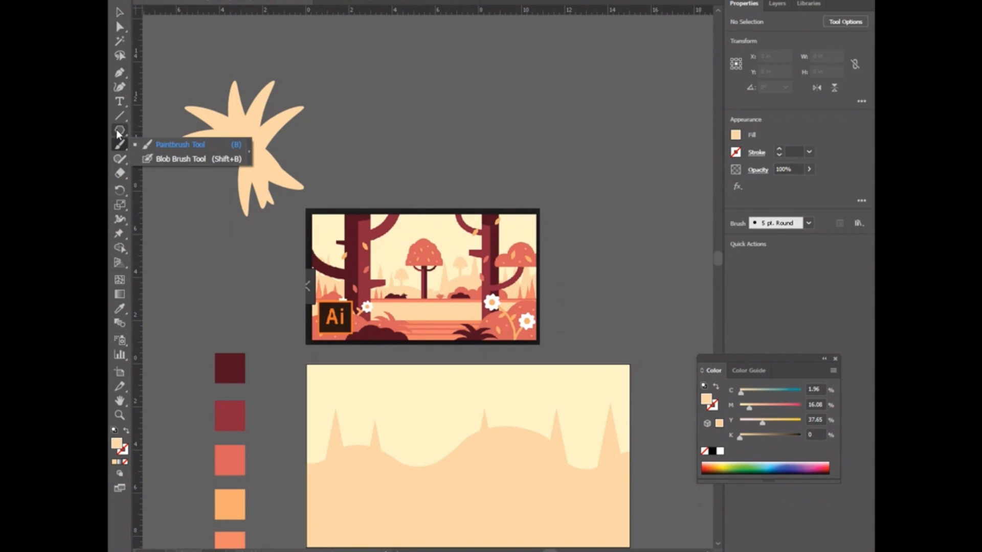
pyautogui.moveTo(117, 132); pyautogui.dragTo(174, 128)
pyautogui.moveTo(358, 182)
pyautogui.mouseDown()
pyautogui.moveTo(261, 207)
pyautogui.moveTo(268, 243)
pyautogui.moveTo(235, 270)
pyautogui.mouseUp()
pyautogui.press('v')
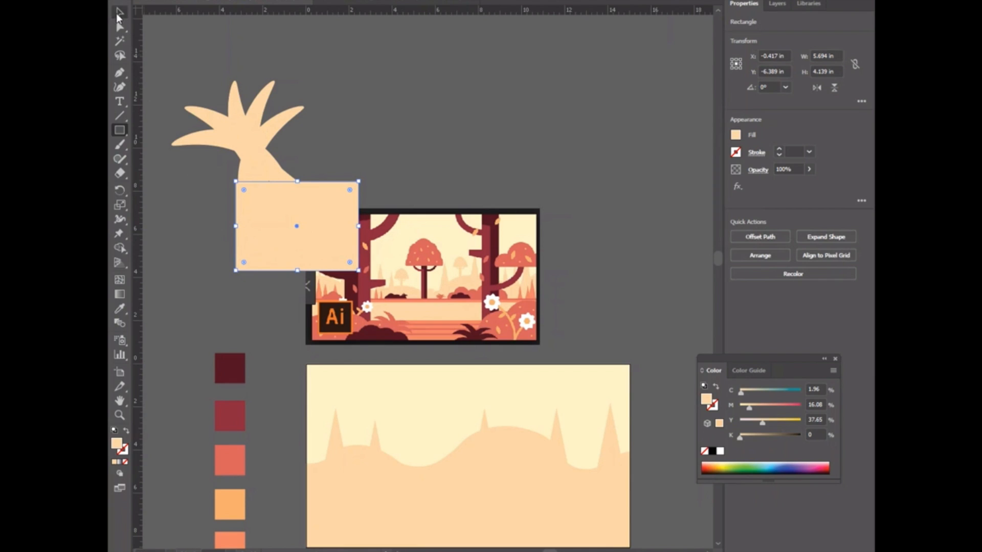
pyautogui.moveTo(296, 231); pyautogui.dragTo(263, 188)
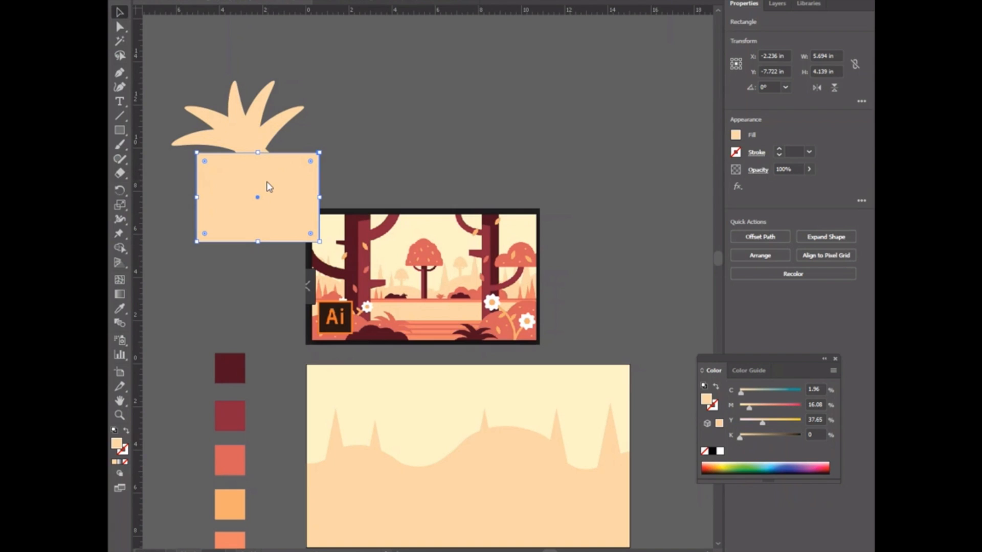
pyautogui.press('Delete')
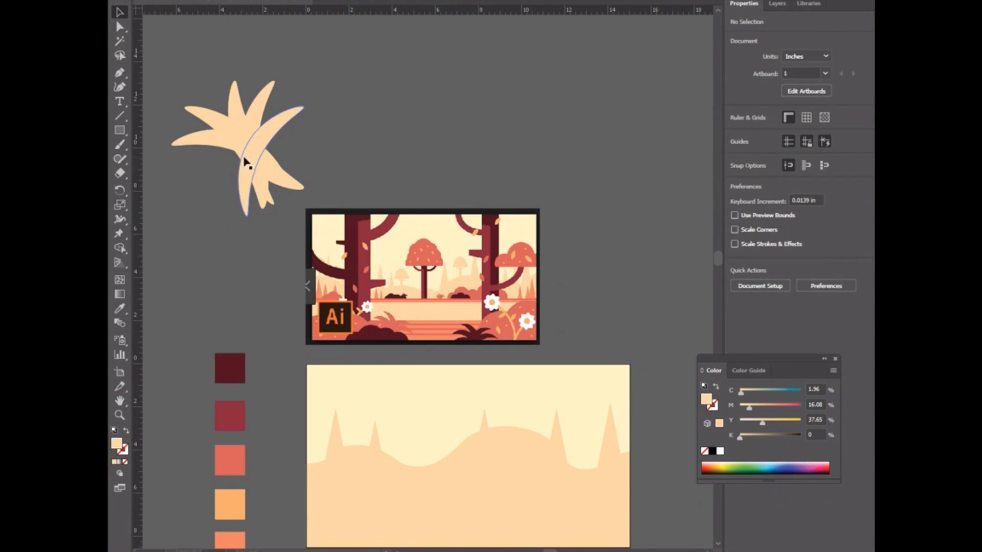
# Step: Select all the overlapping leaf shapes and bring up Pathfinder, placing it in the empty area above the reference picture
pyautogui.moveTo(190, 66); pyautogui.dragTo(302, 216)
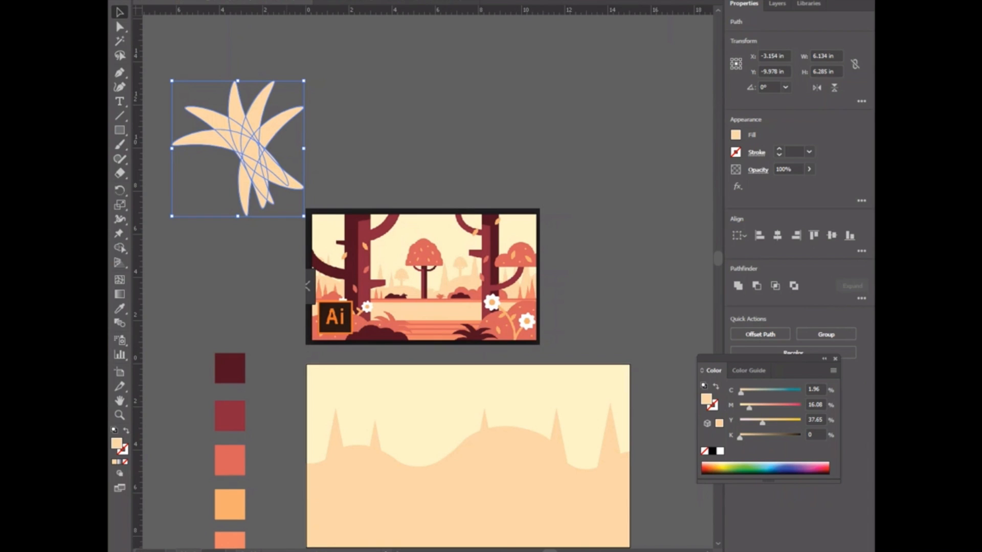
pyautogui.click(365, 1)
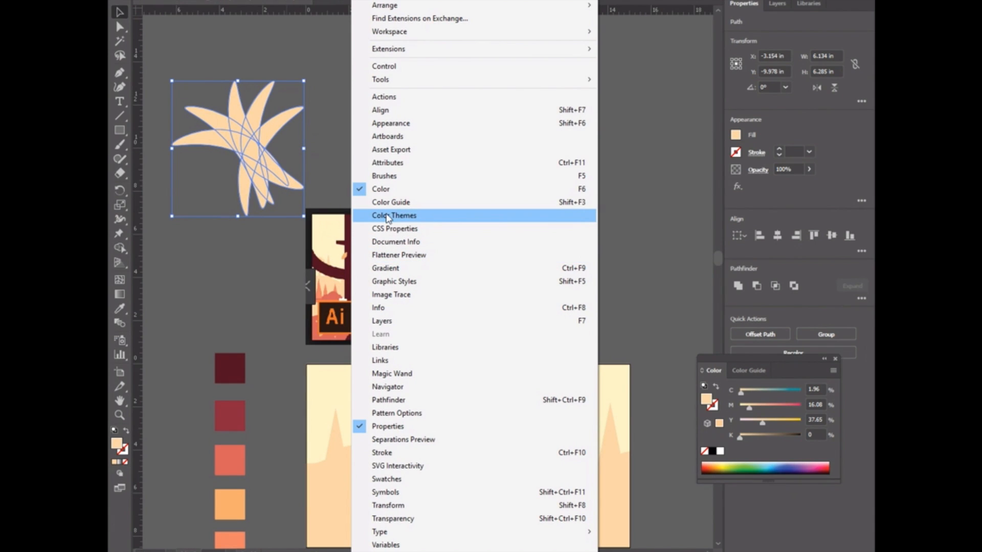
pyautogui.click(464, 403)
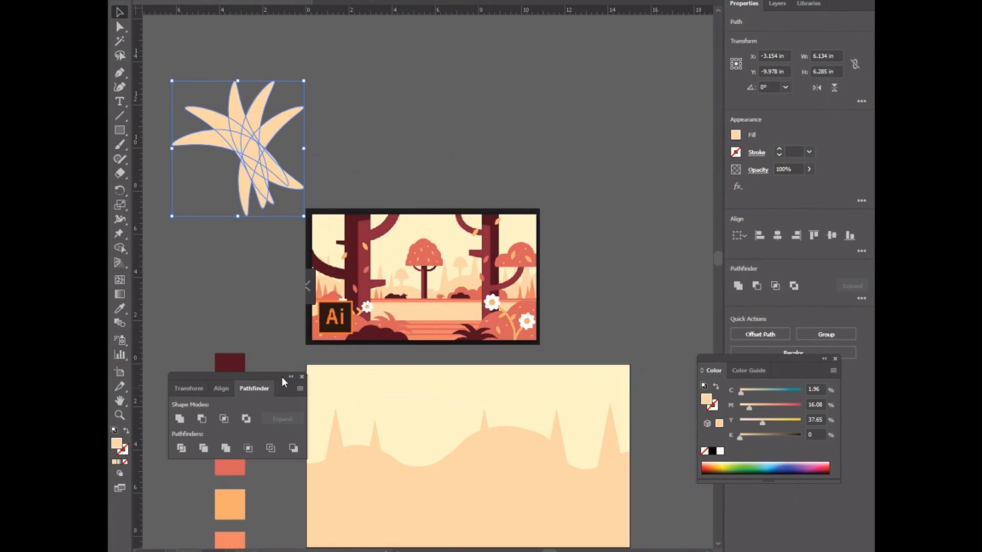
pyautogui.moveTo(261, 381); pyautogui.dragTo(563, 91)
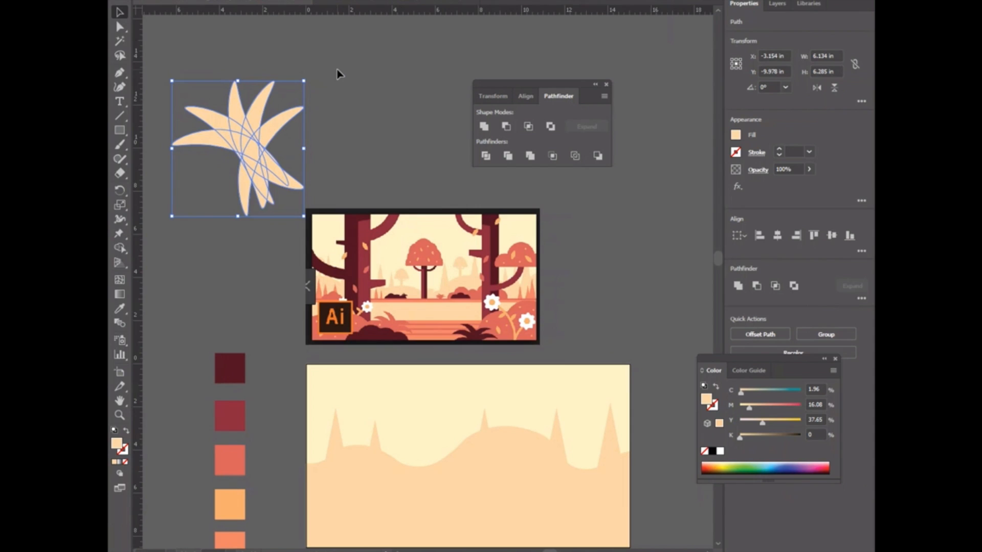
# Step: Unite the selected overlapping leaf shapes into a single shape
pyautogui.click(481, 133)
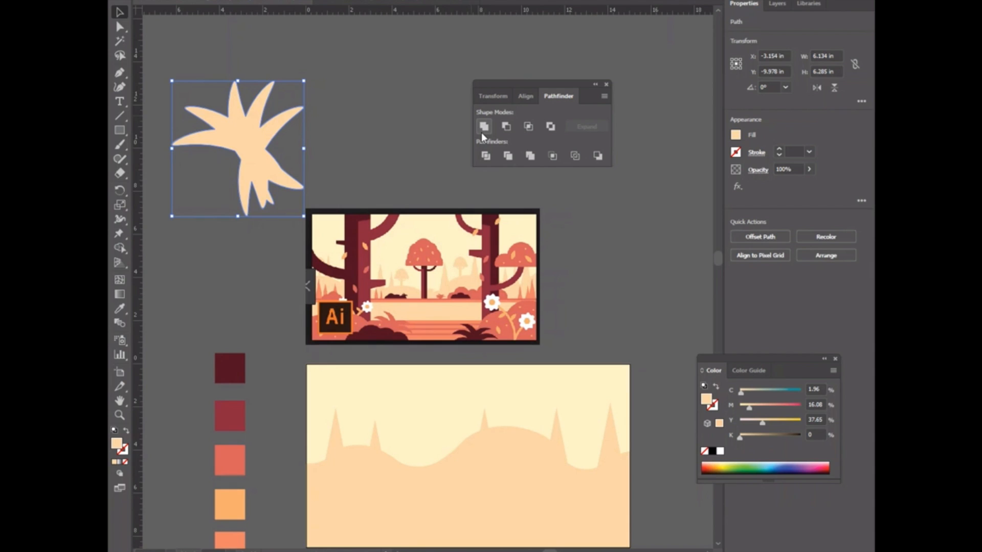
pyautogui.click(377, 138)
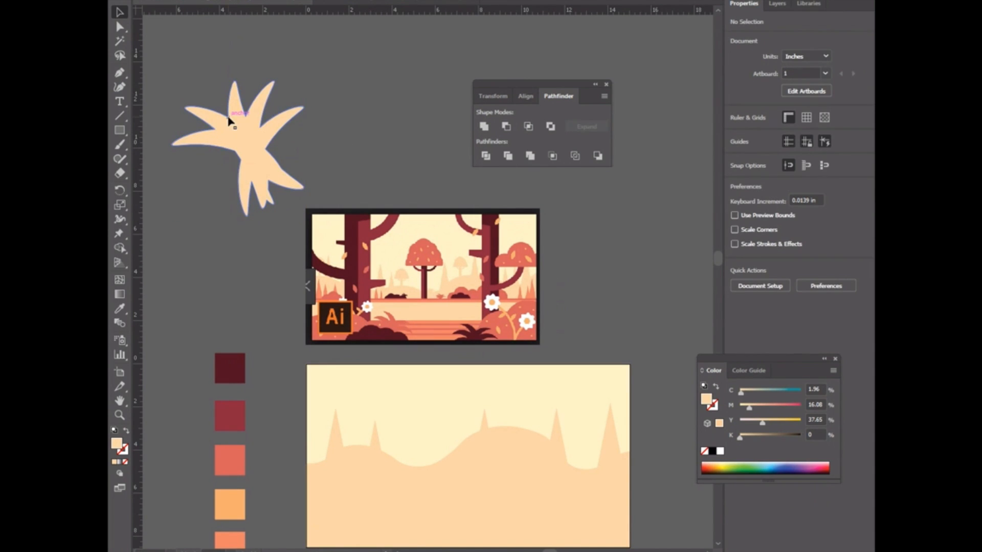
pyautogui.click(253, 151)
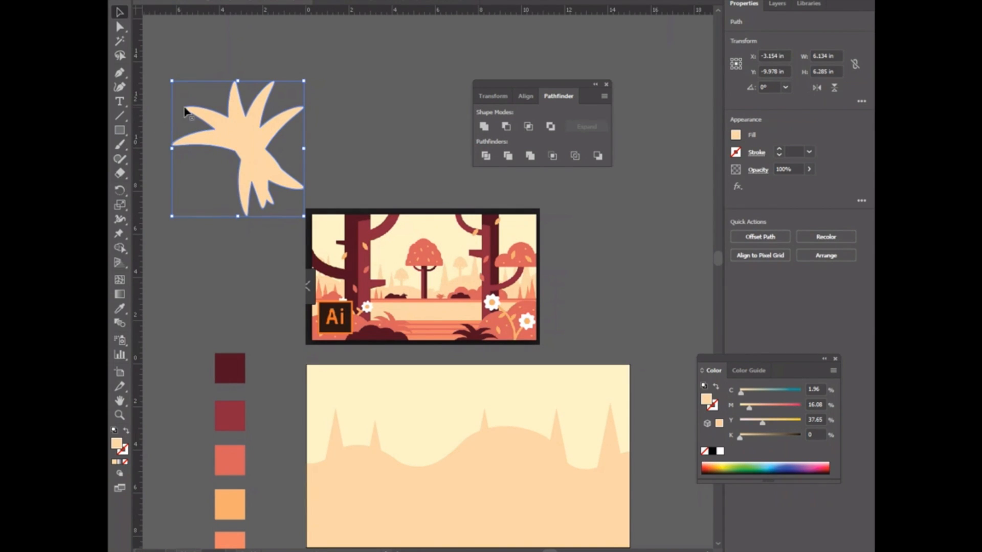
pyautogui.click(207, 64)
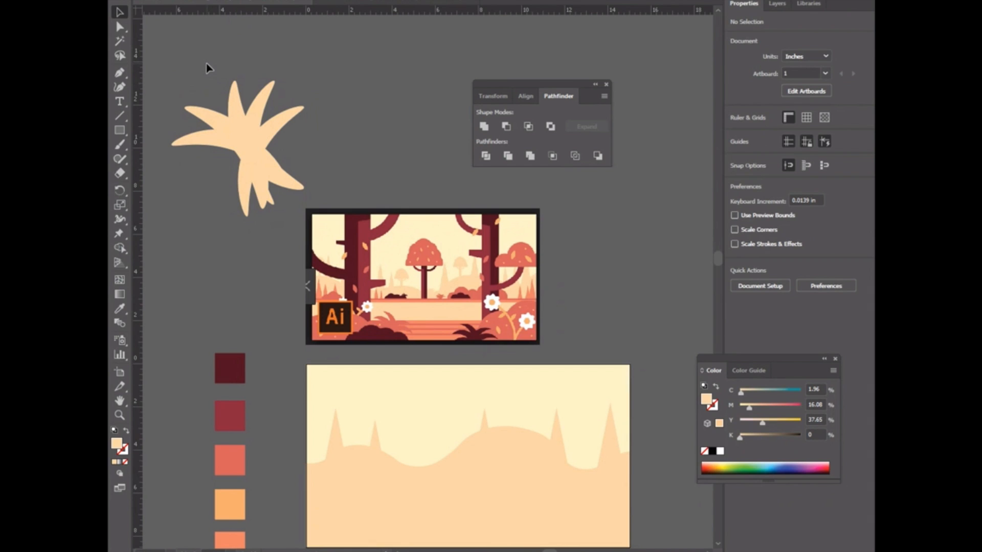
pyautogui.click(372, 1)
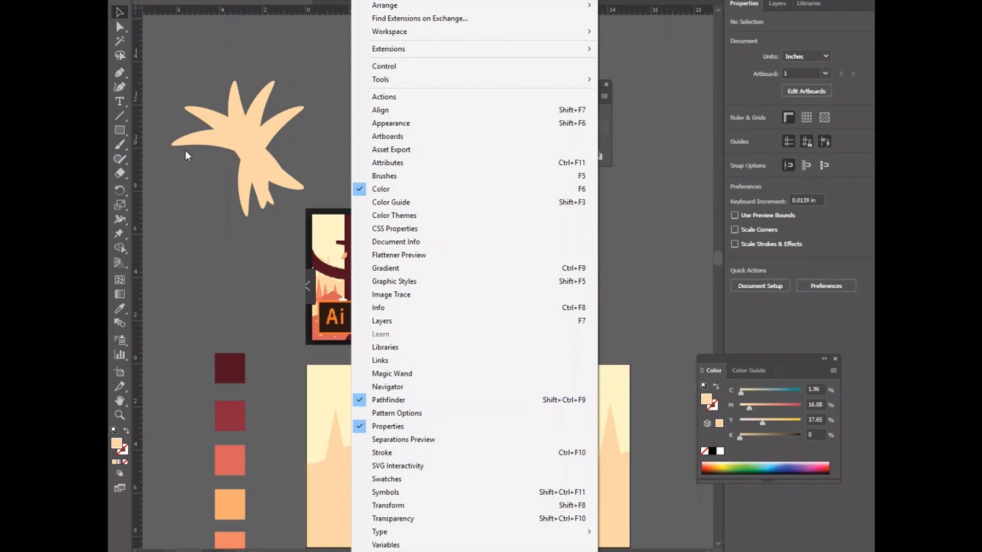
pyautogui.click(288, 45)
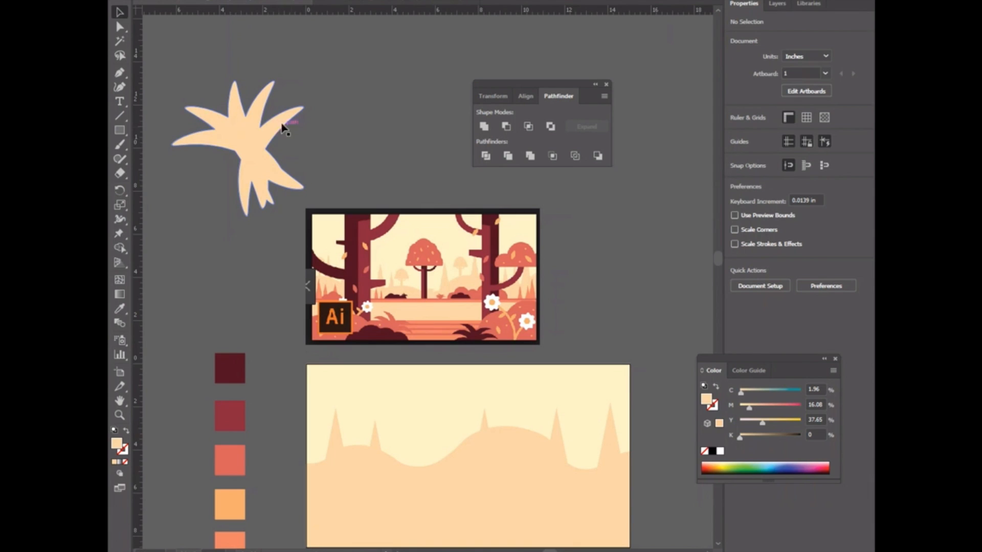
# Step: Draw a straight line about 5.83 in long at about 195° across the narrow part of the leaf shape
pyautogui.click(118, 115)
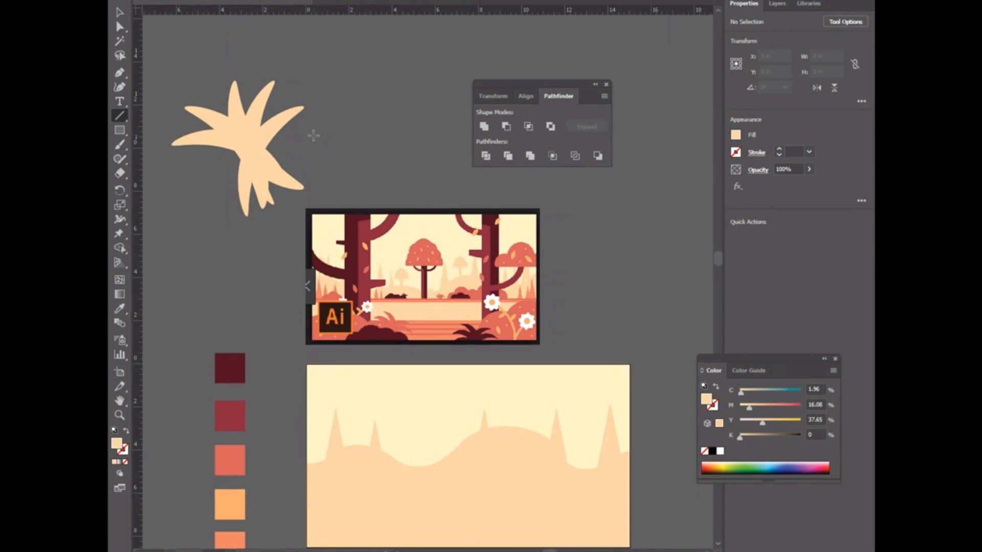
pyautogui.moveTo(306, 137); pyautogui.dragTo(184, 170)
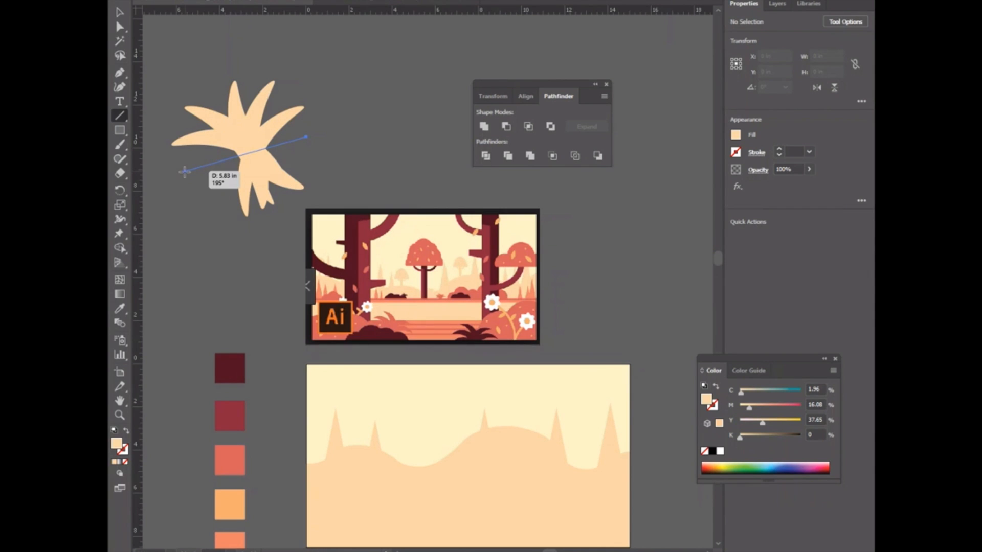
pyautogui.moveTo(184, 171); pyautogui.dragTo(184, 171)
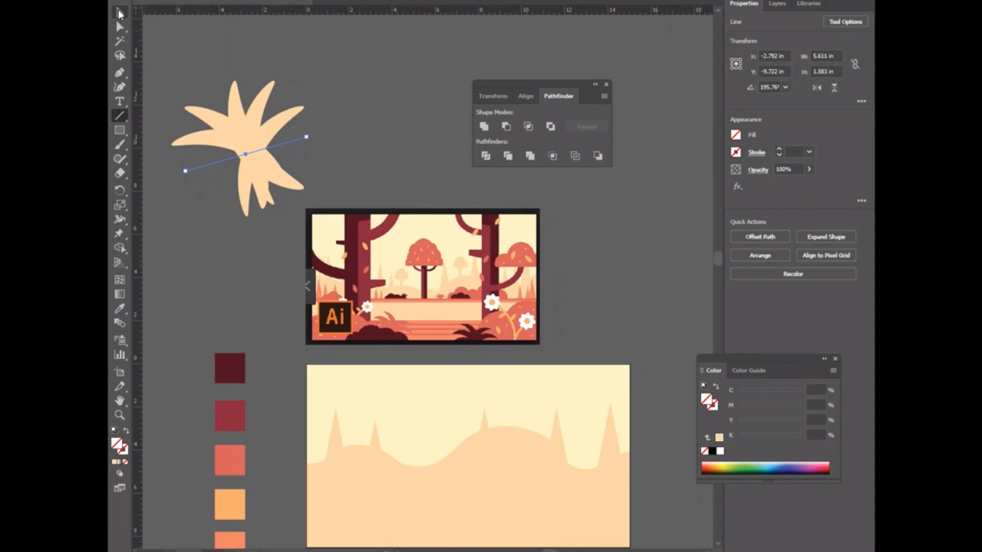
# Step: Divide the leaf shape along the line using Pathfinder's Divide operation
pyautogui.click(120, 13)
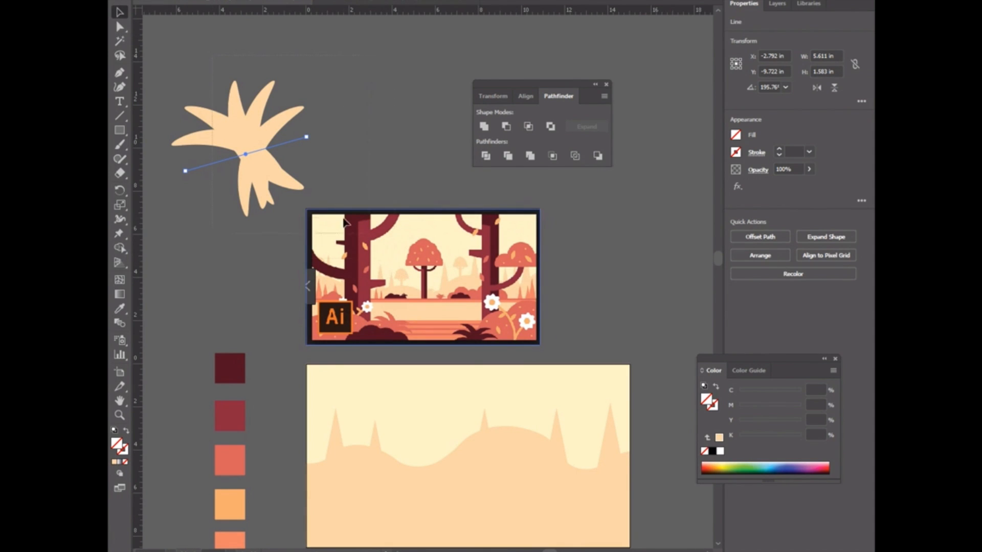
pyautogui.keyDown('shift'); pyautogui.click(258, 137); pyautogui.keyUp('shift')
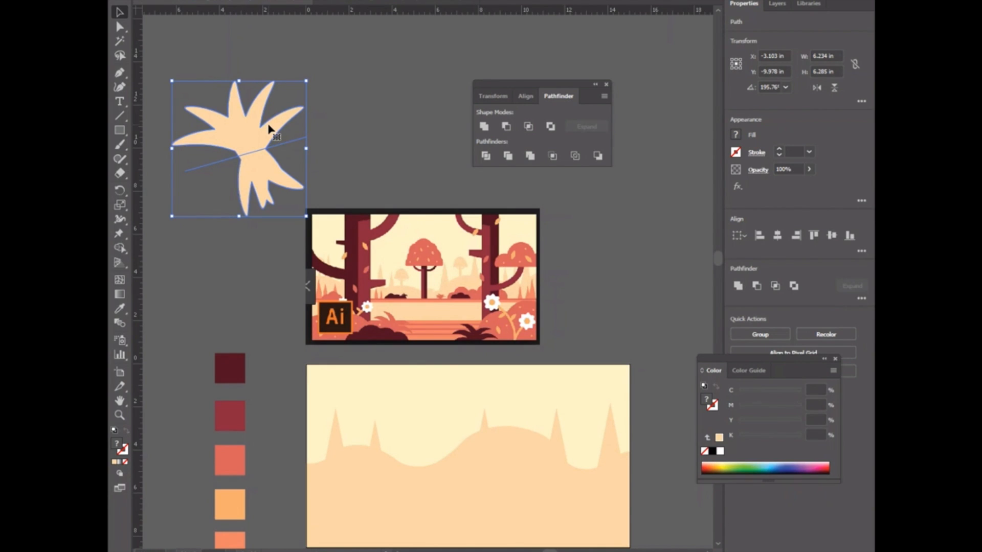
pyautogui.click(489, 157)
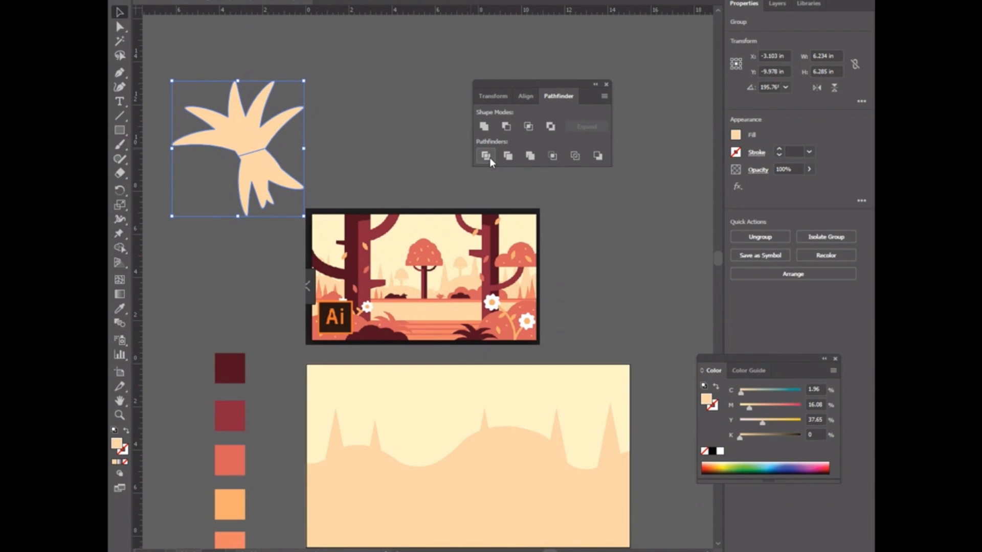
pyautogui.click(366, 150)
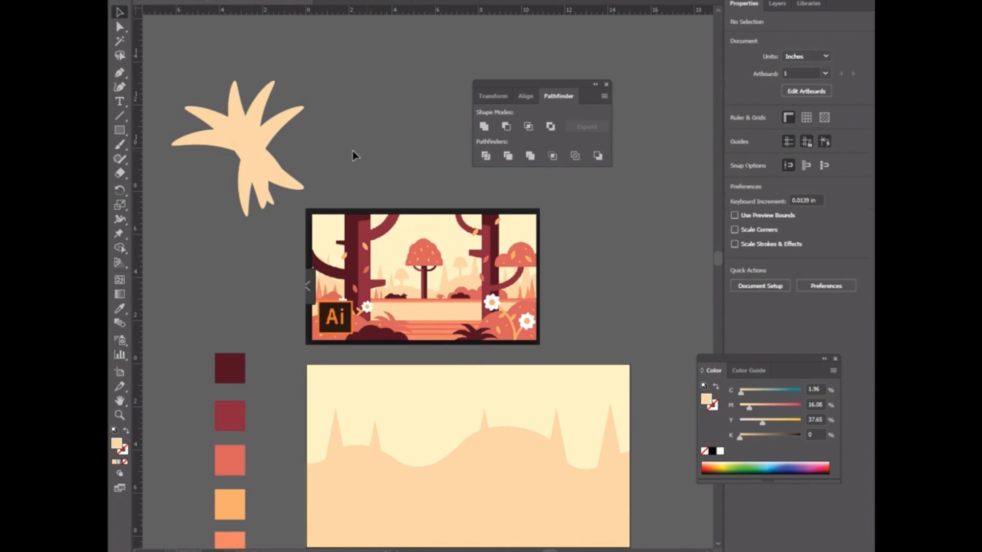
# Step: Ungroup the divided leaf shape and move its lower piece away from the upper leaves
pyautogui.click(256, 156)
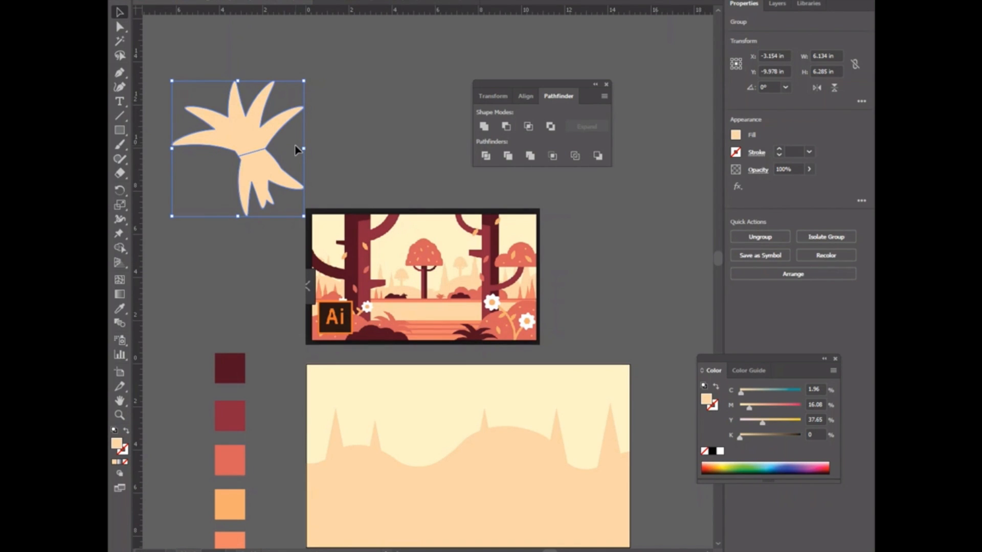
pyautogui.rightClick(239, 132)
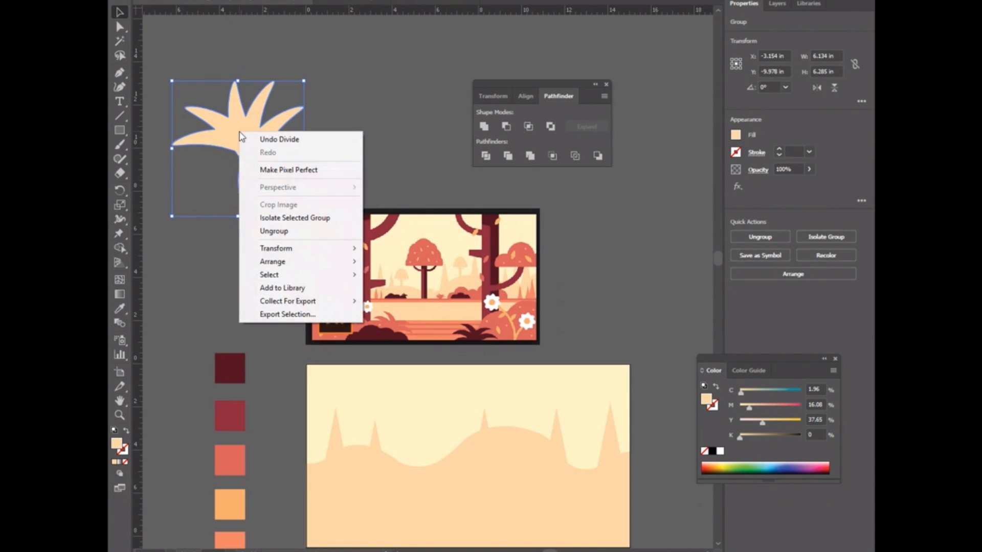
pyautogui.click(261, 231)
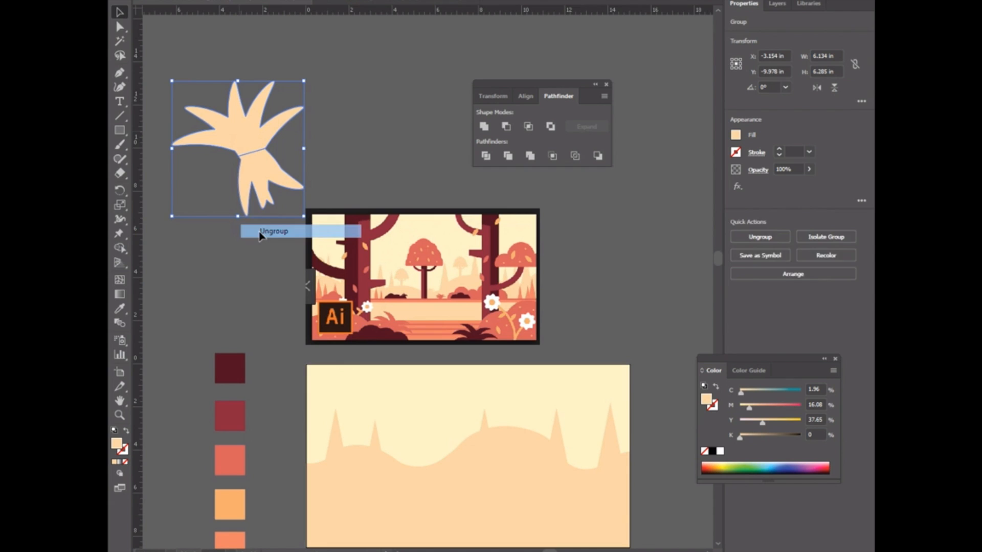
pyautogui.click(214, 244)
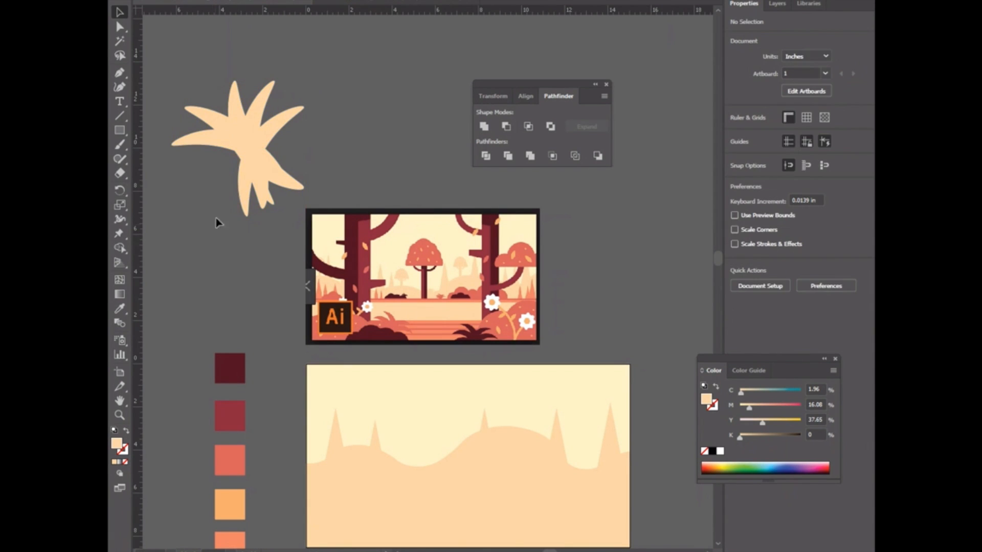
pyautogui.moveTo(248, 169); pyautogui.dragTo(352, 124)
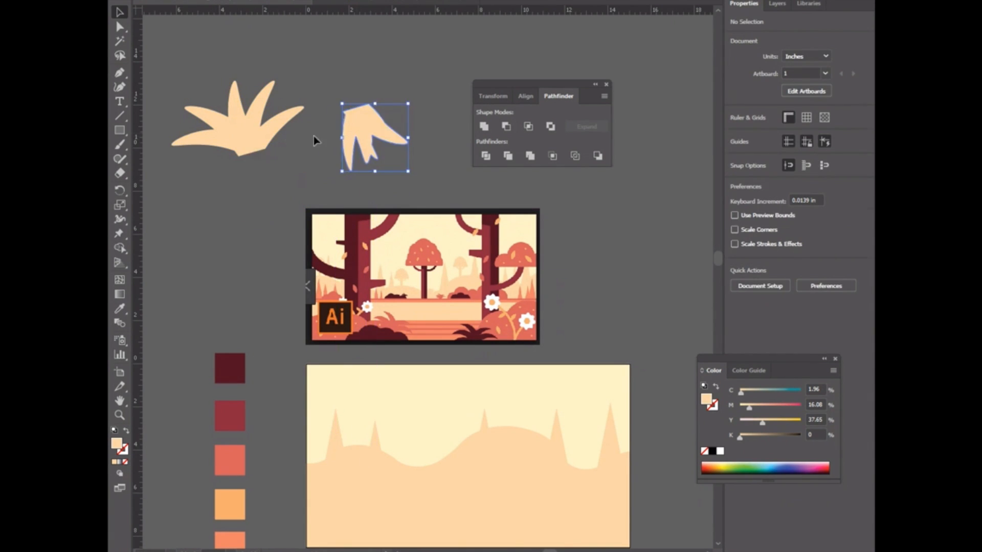
# Step: Rotate the upper leaf cluster clockwise to about 346° so its cut base is level, and position it beside the cut-off piece
pyautogui.click(254, 124)
pyautogui.moveTo(289, 103); pyautogui.dragTo(304, 120)
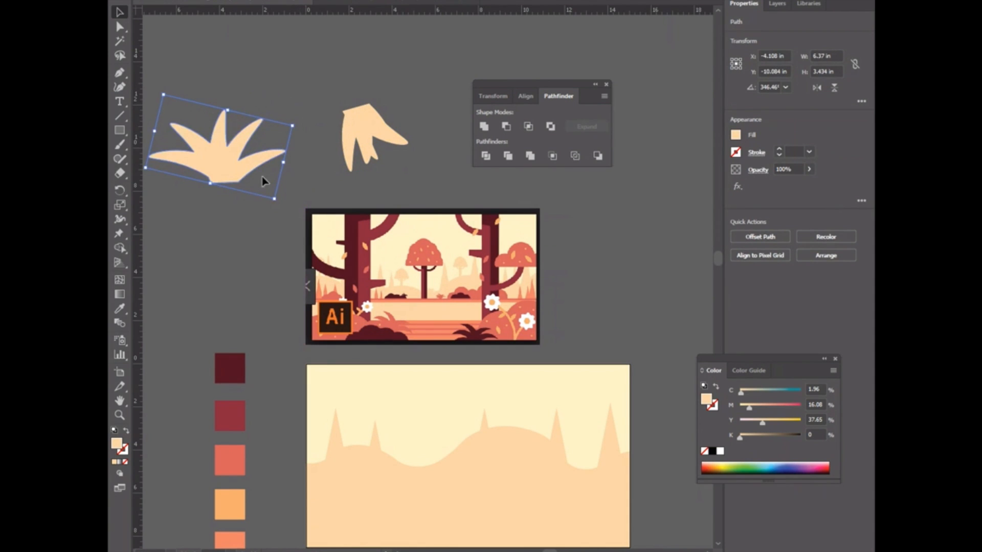
pyautogui.click(231, 236)
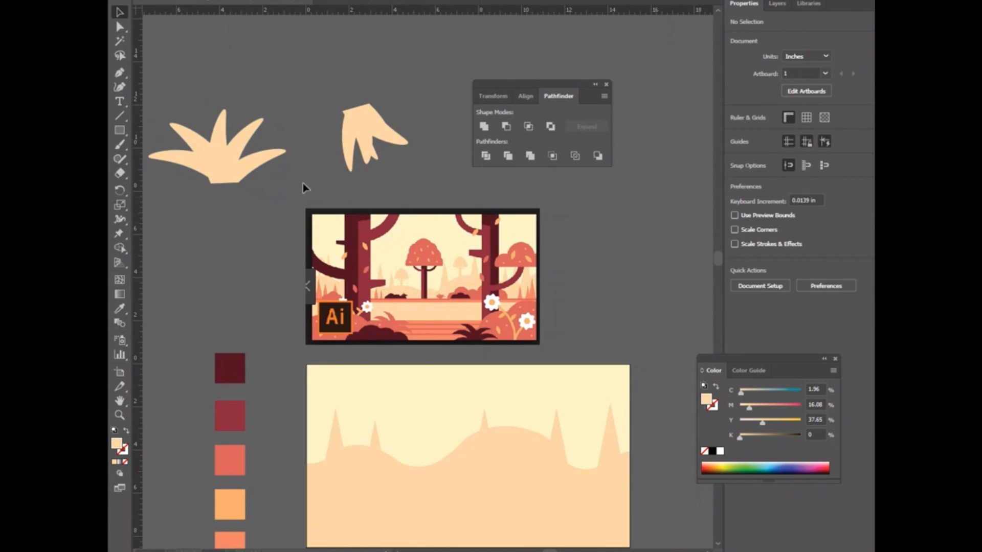
# Step: Undo the rotating, separating, dividing and uniting of the leaves to restore the separate overlapping leaf shapes
pyautogui.click(342, 136)
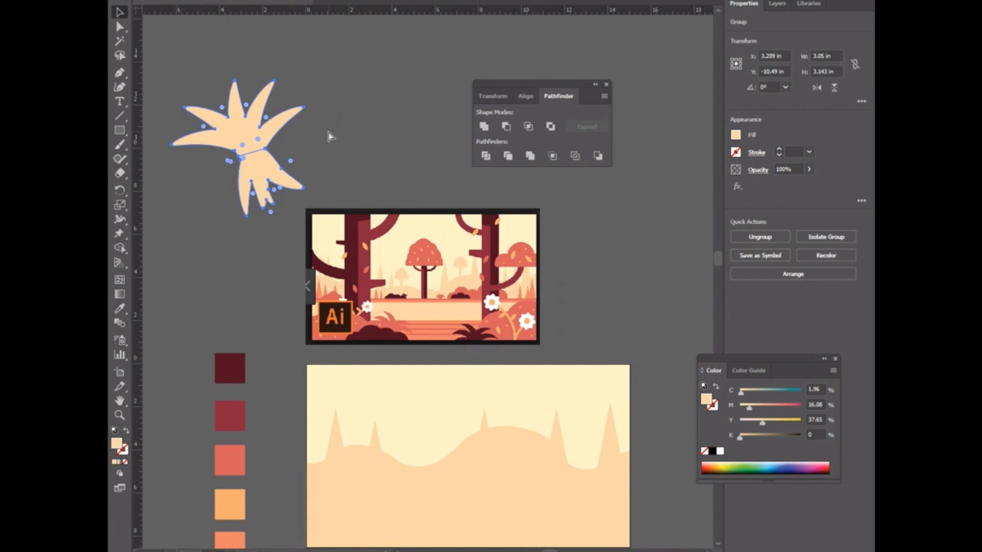
pyautogui.click(329, 136)
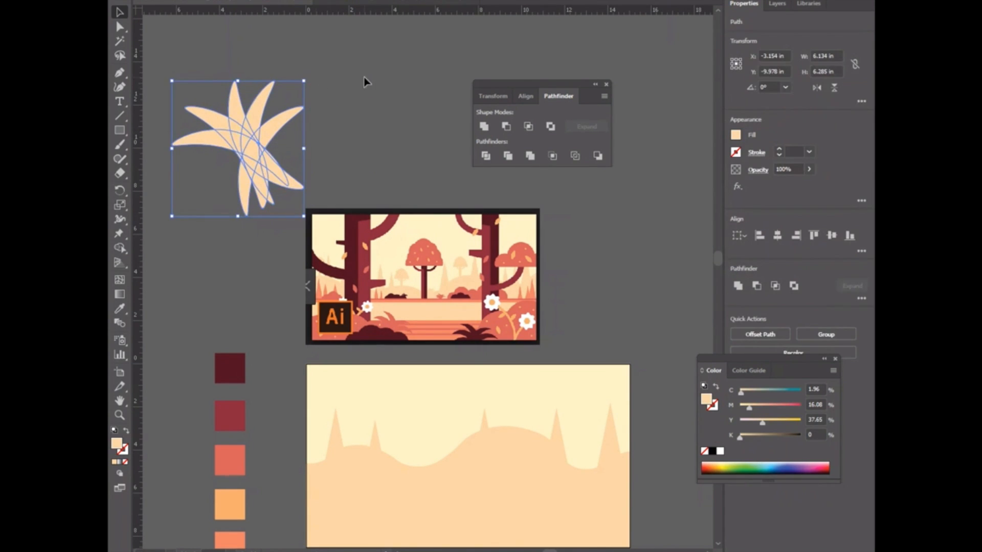
# Step: Select all the overlapping leaves and merge them into one shape with Pathfinder's Unite operation
pyautogui.click(356, 89)
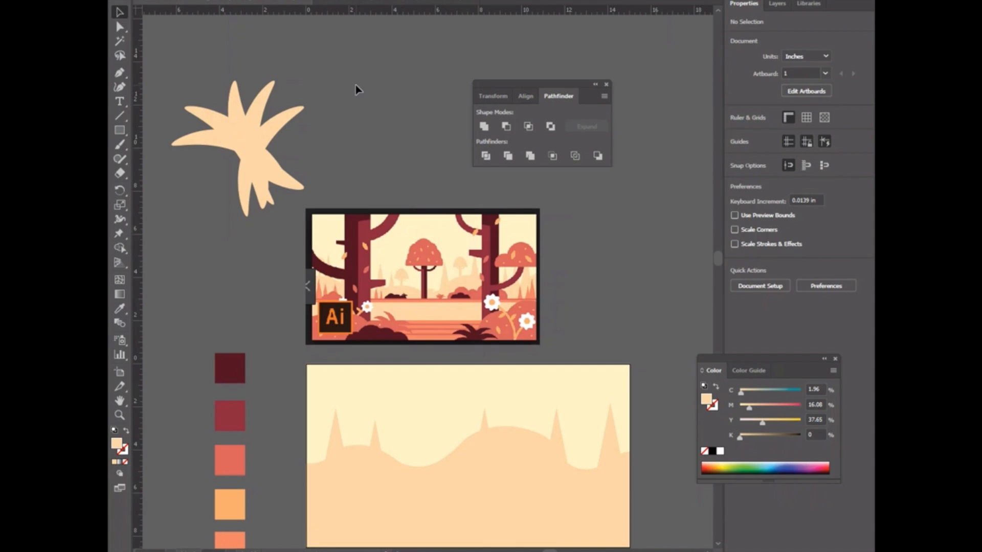
pyautogui.moveTo(185, 61); pyautogui.dragTo(283, 218)
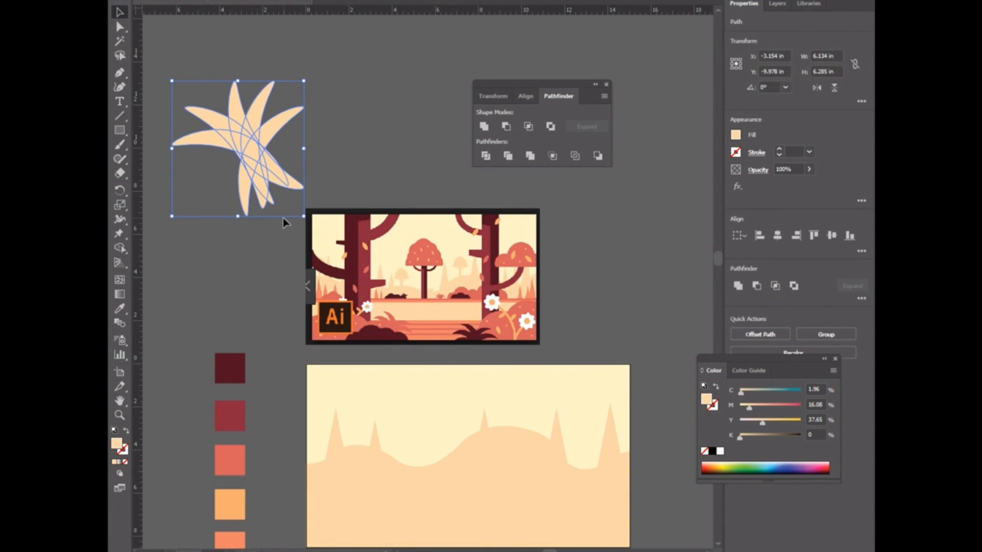
pyautogui.click(484, 126)
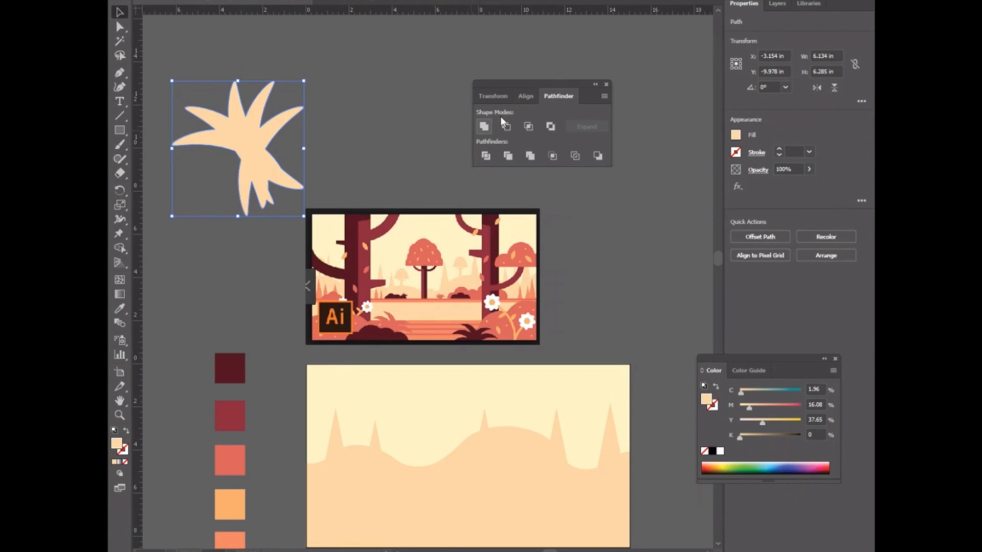
# Step: Draw a diagonal line across the narrow part of the merged leaf shape, about 6.67 in wide and 2.53 in high
pyautogui.click(119, 115)
pyautogui.moveTo(318, 128); pyautogui.dragTo(395, 182)
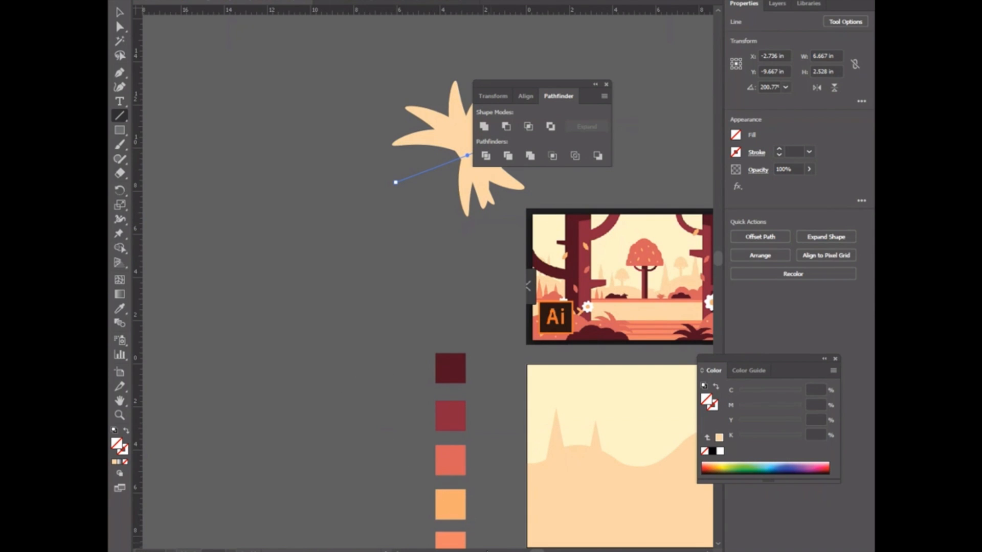
pyautogui.hscroll(5, 188, 215)
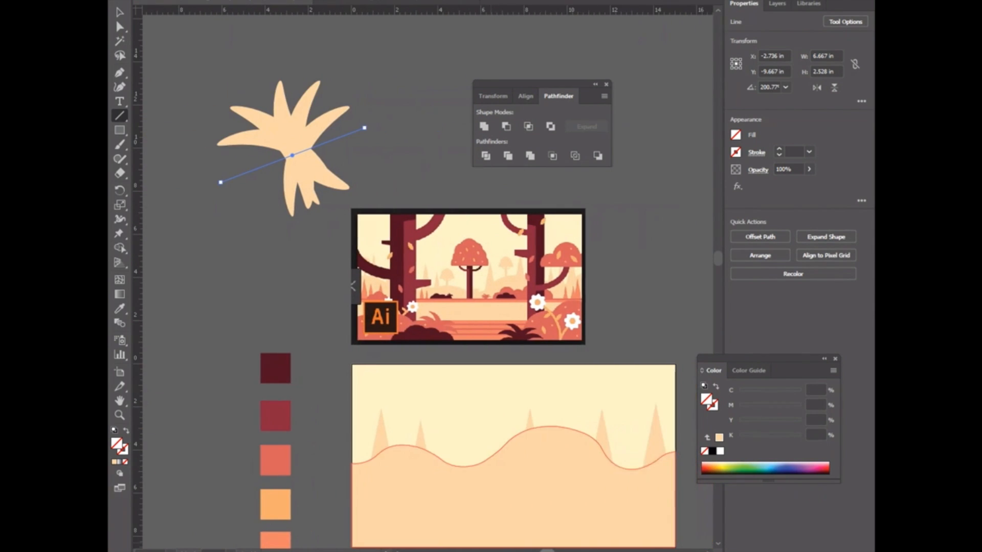
pyautogui.press('v')
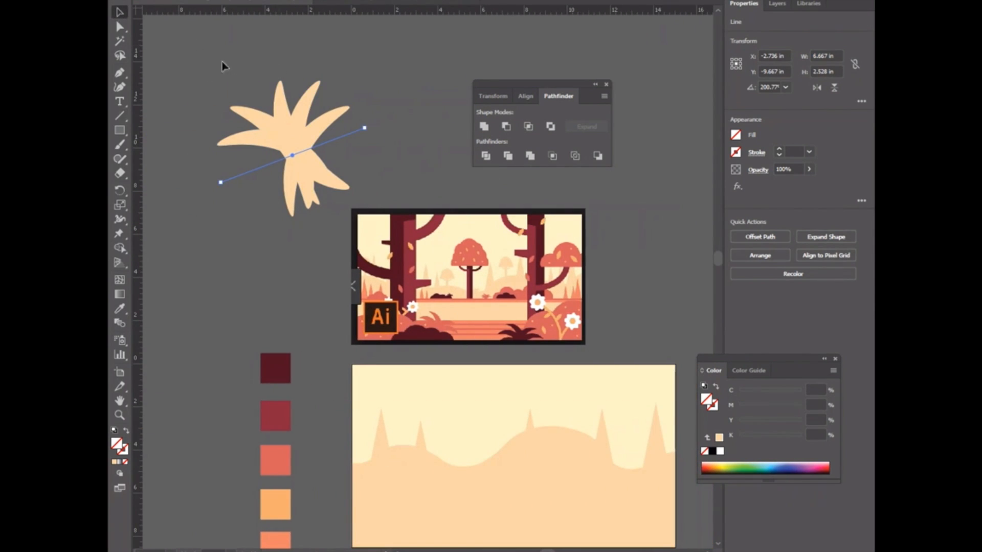
# Step: Undo the diagonal line and the uniting of the leaves to restore the separate overlapping leaf shapes
pyautogui.click(305, 201)
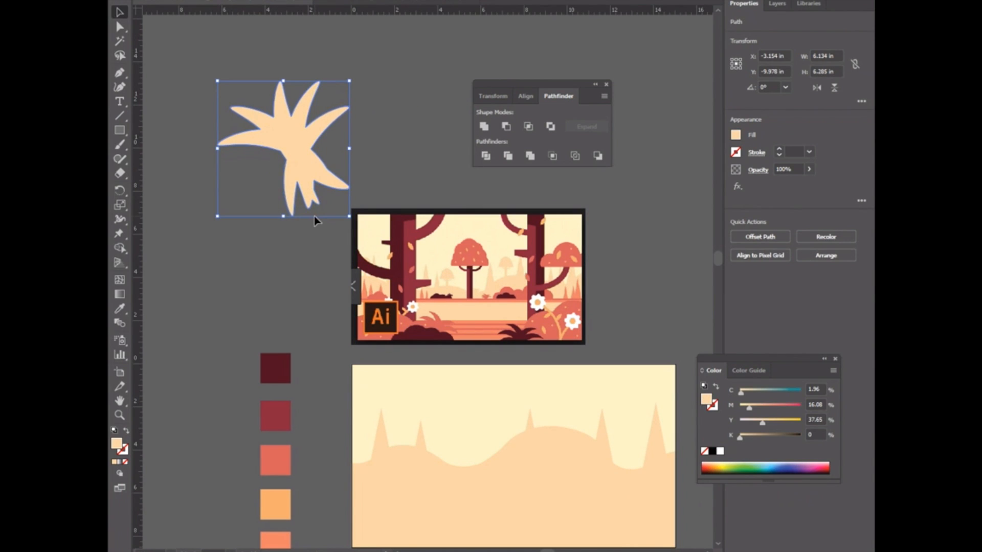
pyautogui.click(184, 191)
pyautogui.moveTo(226, 77); pyautogui.dragTo(314, 209)
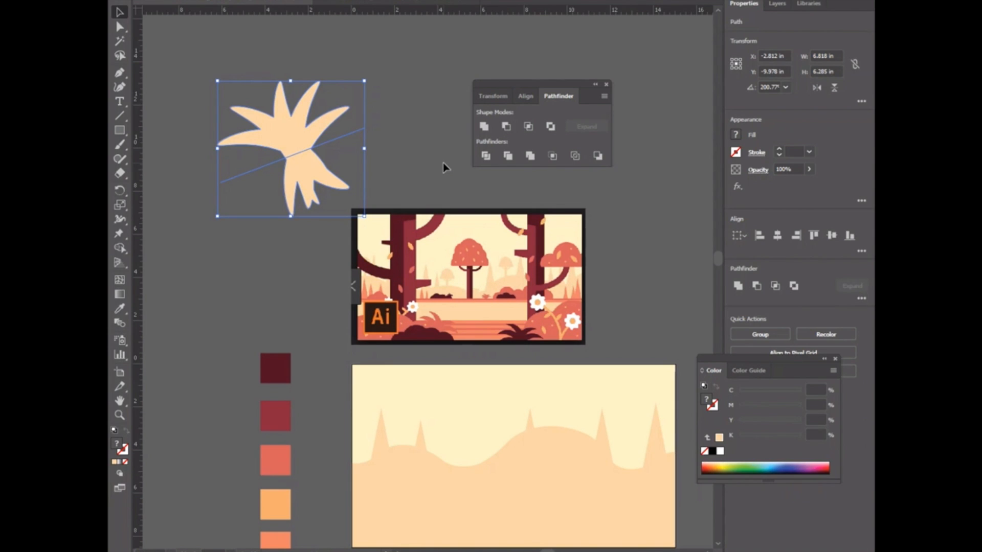
pyautogui.click(234, 266)
pyautogui.click(287, 181)
pyautogui.press('v')
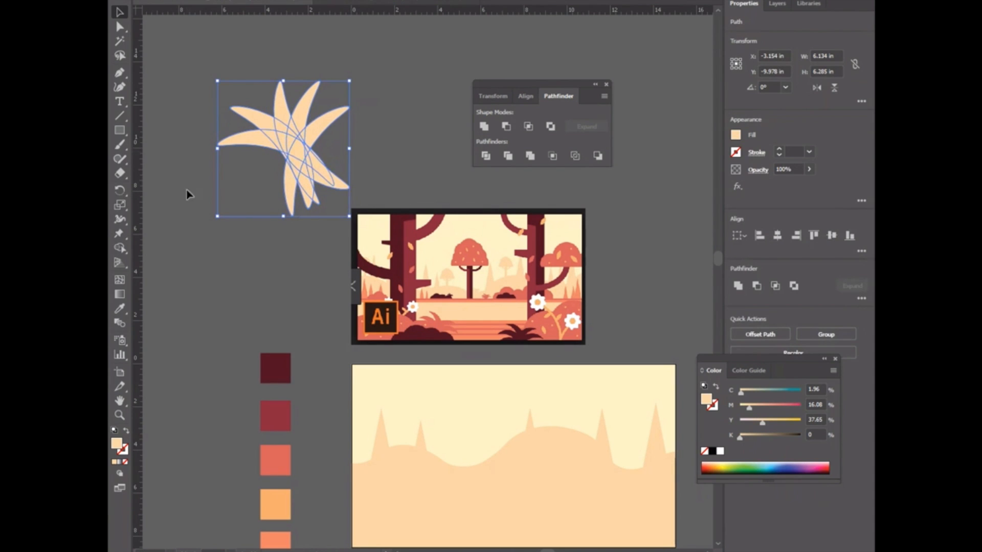
pyautogui.click(190, 262)
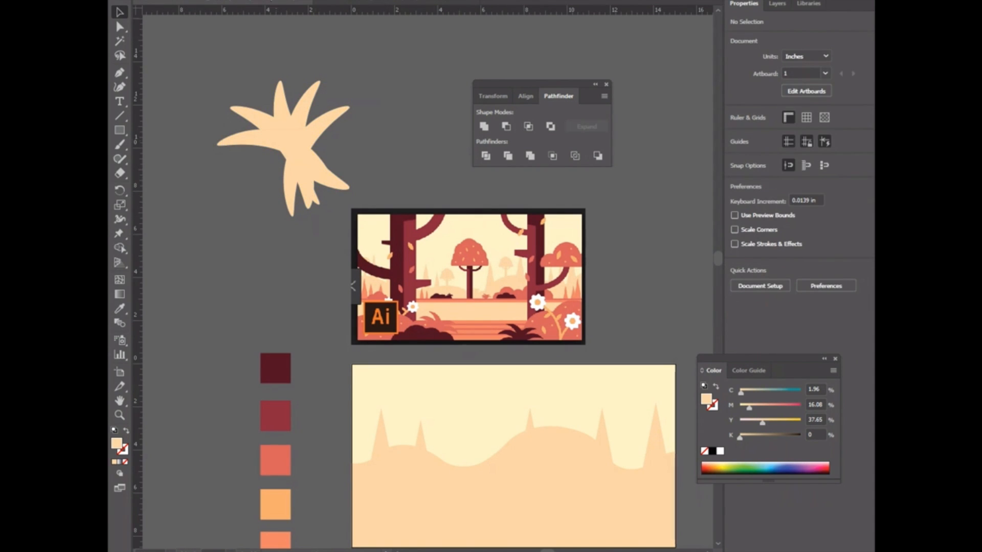
pyautogui.click(367, 0)
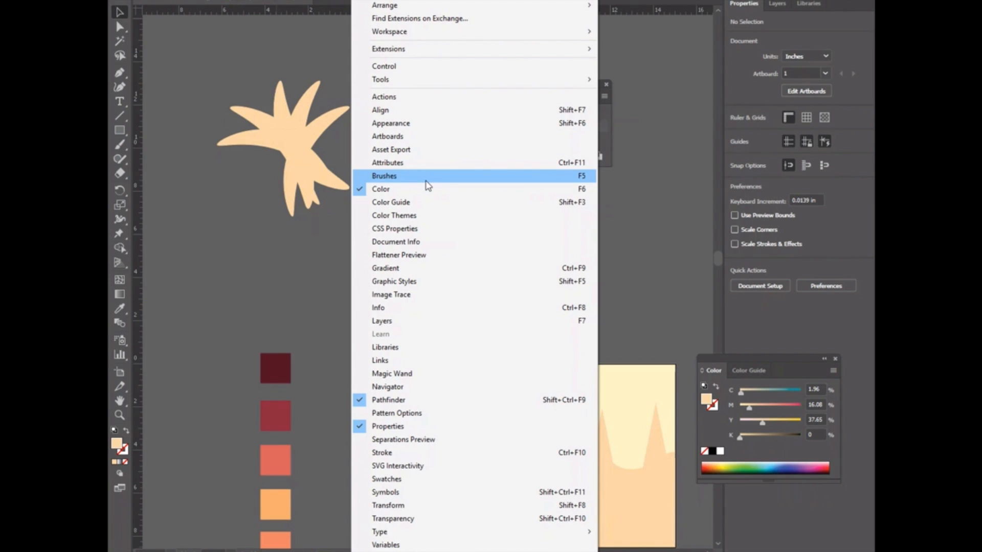
pyautogui.click(280, 209)
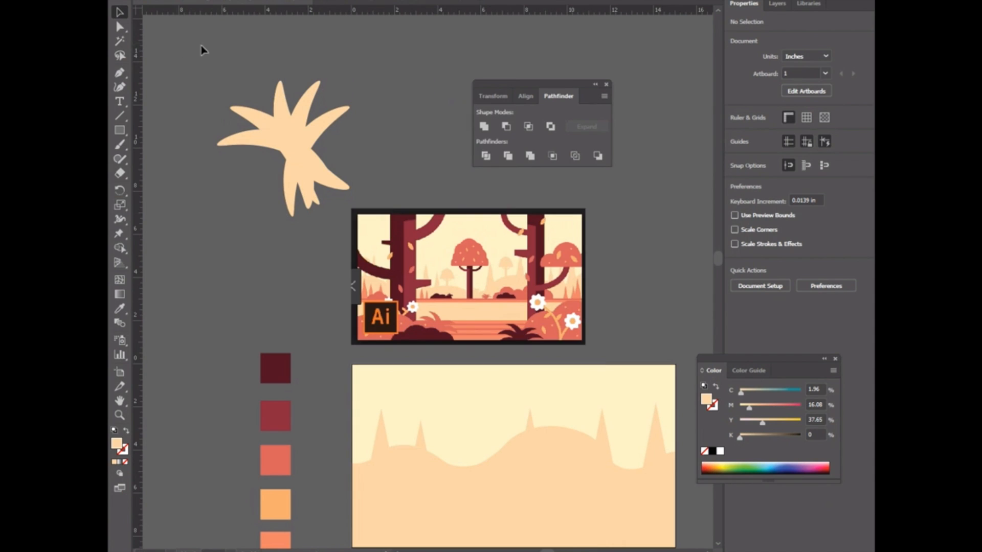
# Step: Select all the overlapping leaves and unite them into a single shape with Pathfinder
pyautogui.moveTo(228, 56); pyautogui.dragTo(353, 207)
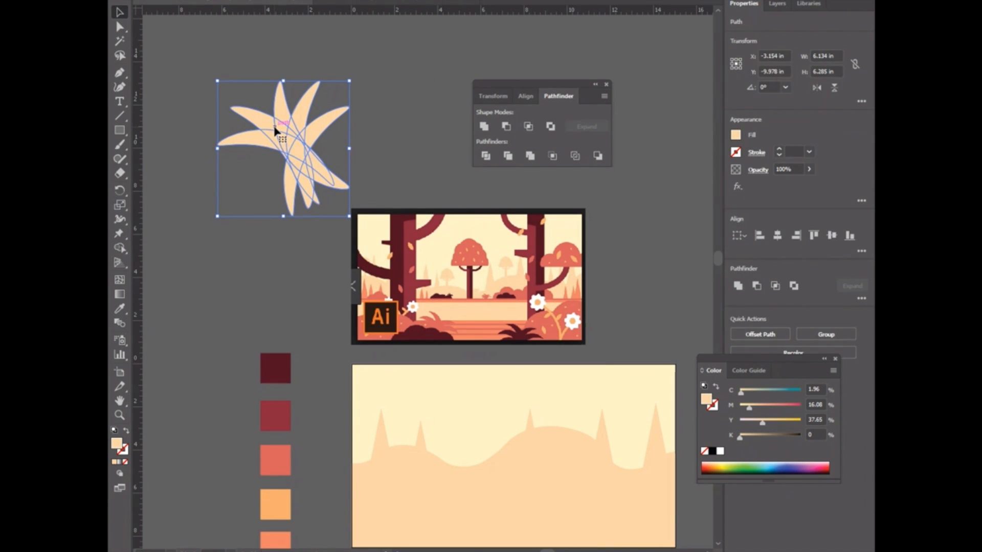
pyautogui.click(484, 126)
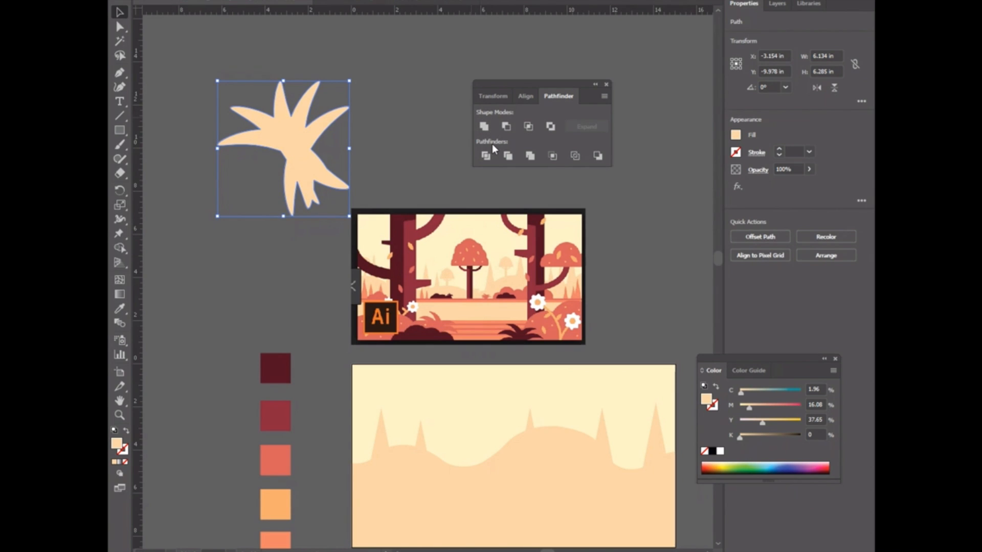
pyautogui.click(406, 128)
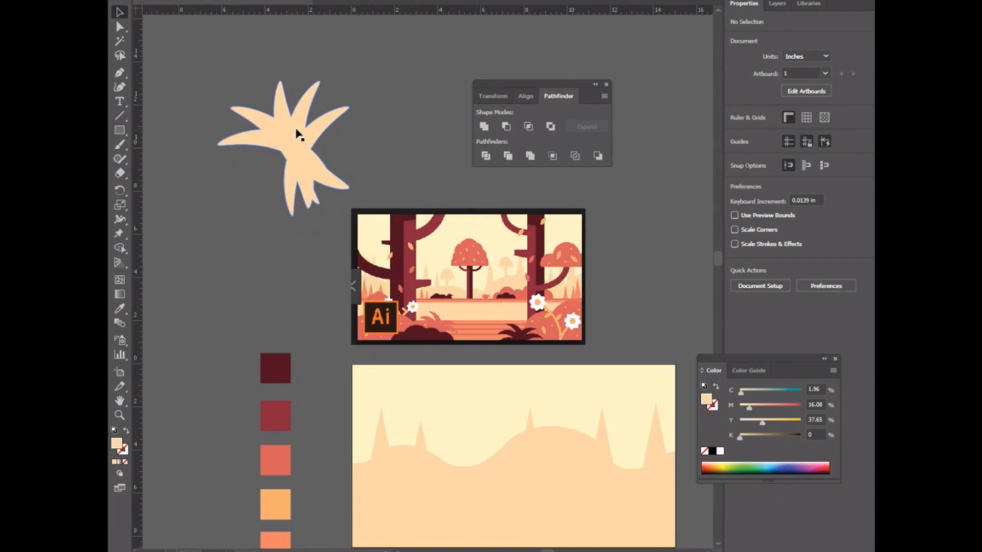
# Step: Draw a diagonal line across the narrow part of the united leaf shape, about 8.67 in wide and 3.85 in high
pyautogui.click(119, 117)
pyautogui.moveTo(363, 127); pyautogui.dragTo(177, 208)
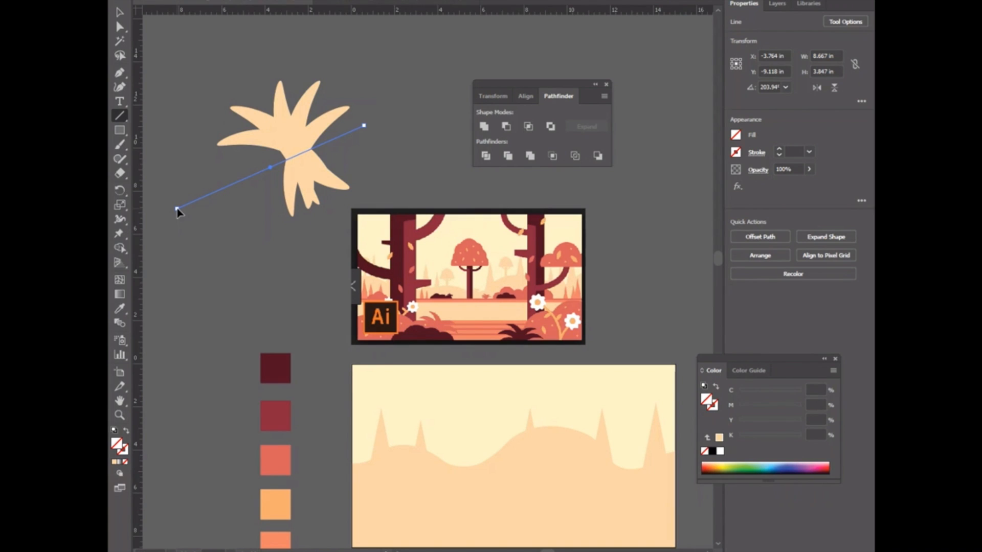
pyautogui.press('v')
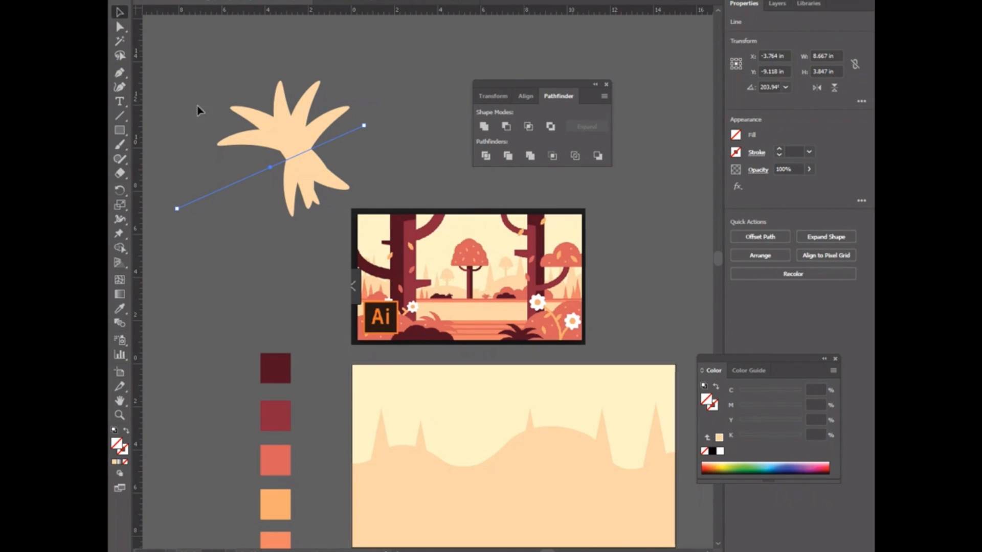
# Step: Select the united leaf shape together with the diagonal line and split it with Pathfinder's Divide operation
pyautogui.moveTo(191, 41); pyautogui.dragTo(204, 136)
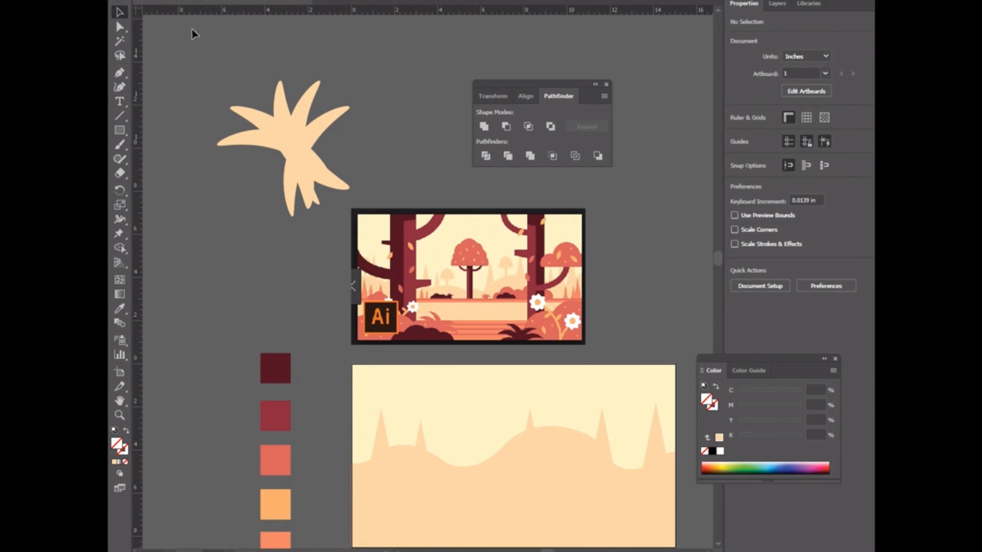
pyautogui.moveTo(330, 268); pyautogui.dragTo(329, 267)
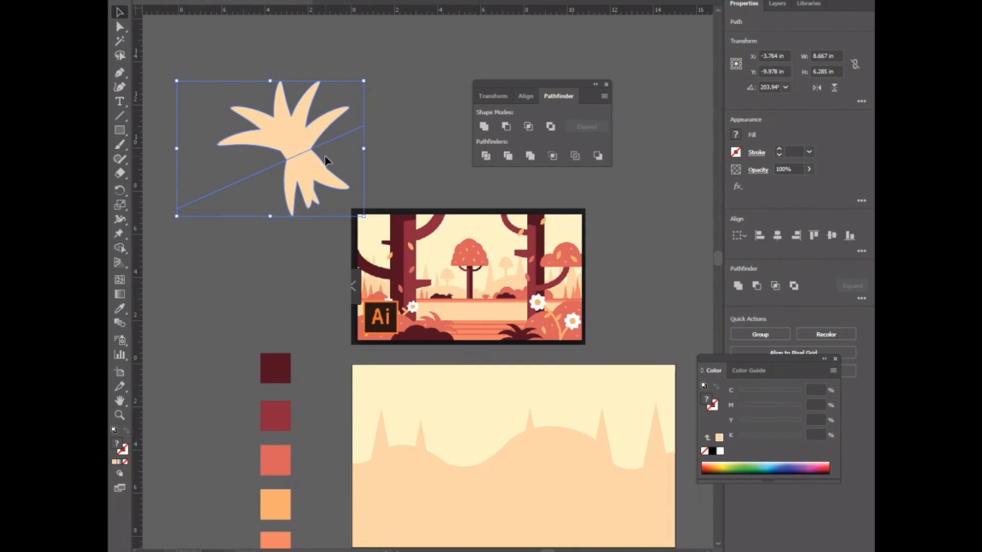
pyautogui.hotkey('shift', 'm')
pyautogui.click(486, 155)
pyautogui.click(232, 243)
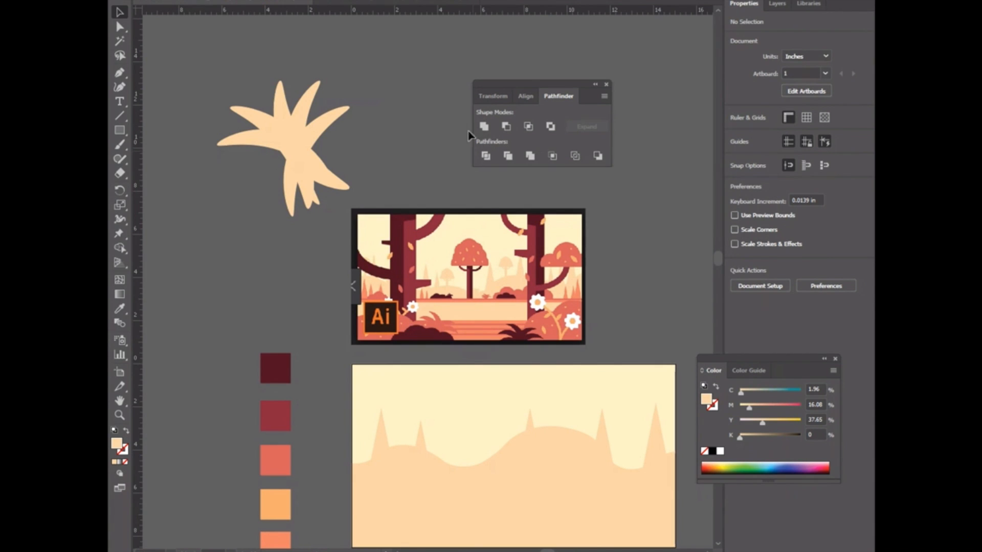
# Step: Ungroup the divided leaf shape so its upper and lower pieces are separate objects
pyautogui.rightClick(299, 152)
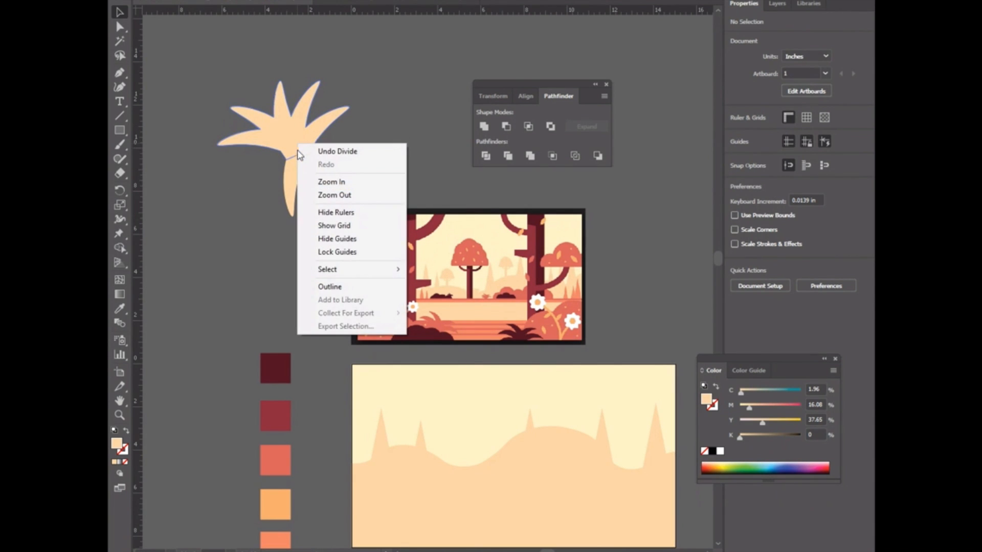
pyautogui.click(241, 92)
pyautogui.click(272, 133)
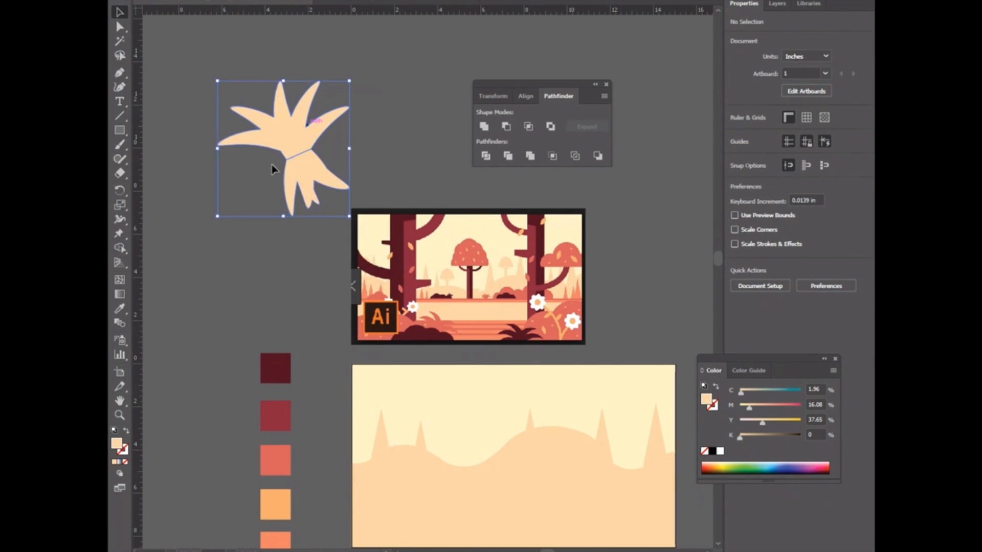
pyautogui.rightClick(277, 126)
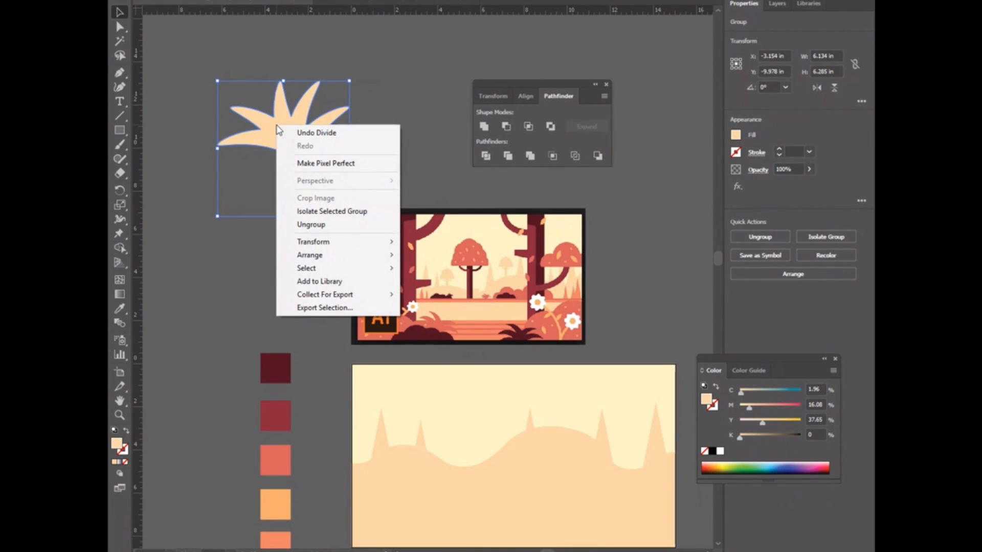
pyautogui.click(322, 225)
pyautogui.click(322, 230)
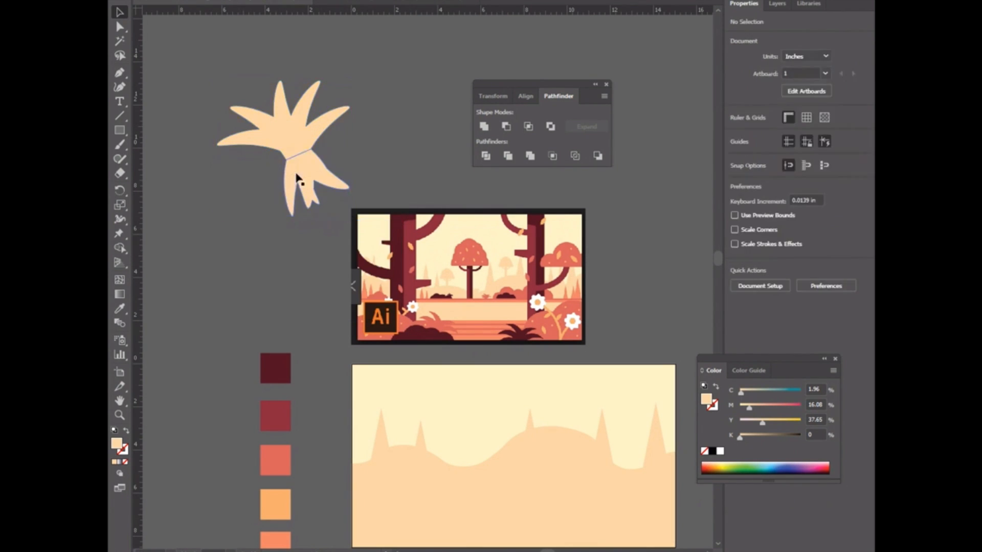
# Step: Move the lower leaf piece away from the upper cluster and delete it
pyautogui.click(307, 199)
pyautogui.moveTo(307, 199); pyautogui.dragTo(193, 233)
pyautogui.click(270, 241)
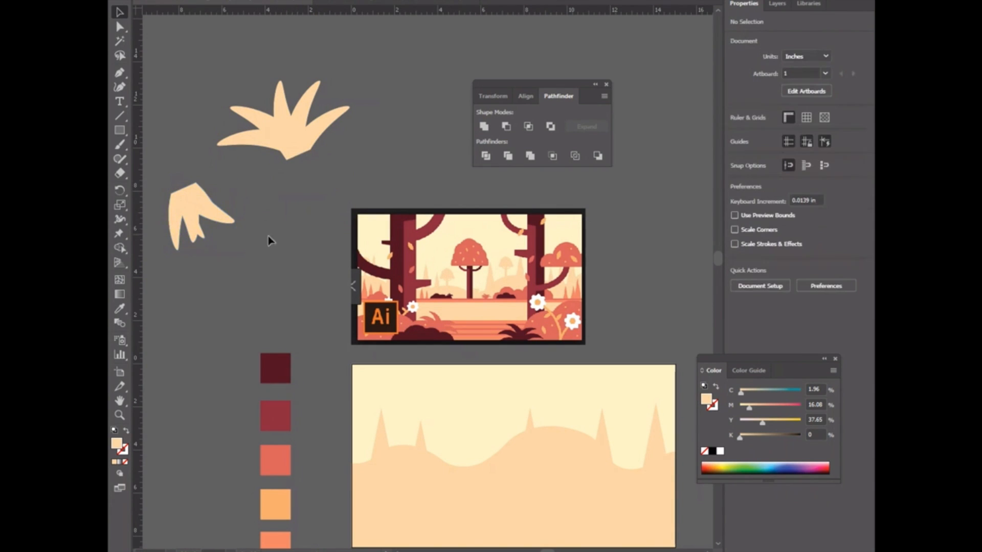
pyautogui.click(206, 210)
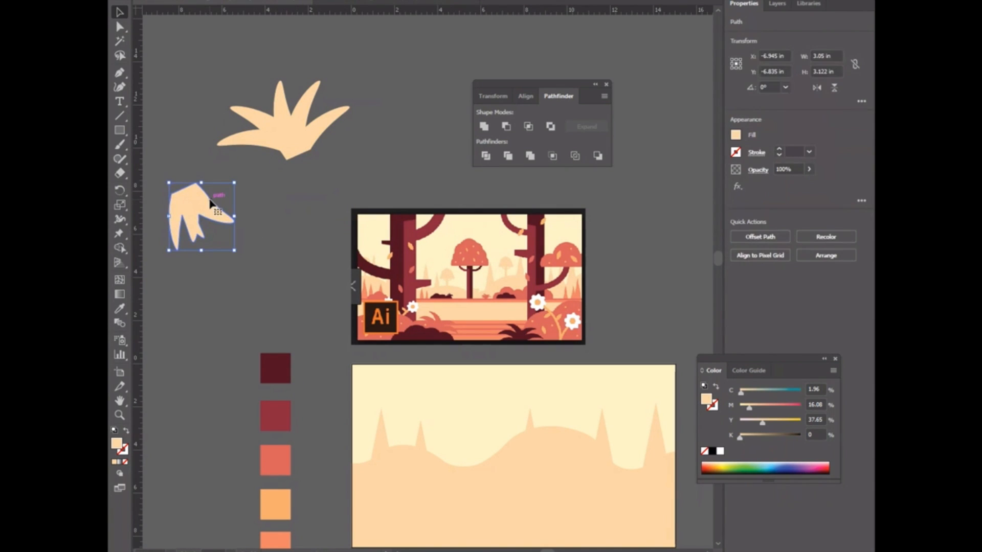
pyautogui.click(161, 204)
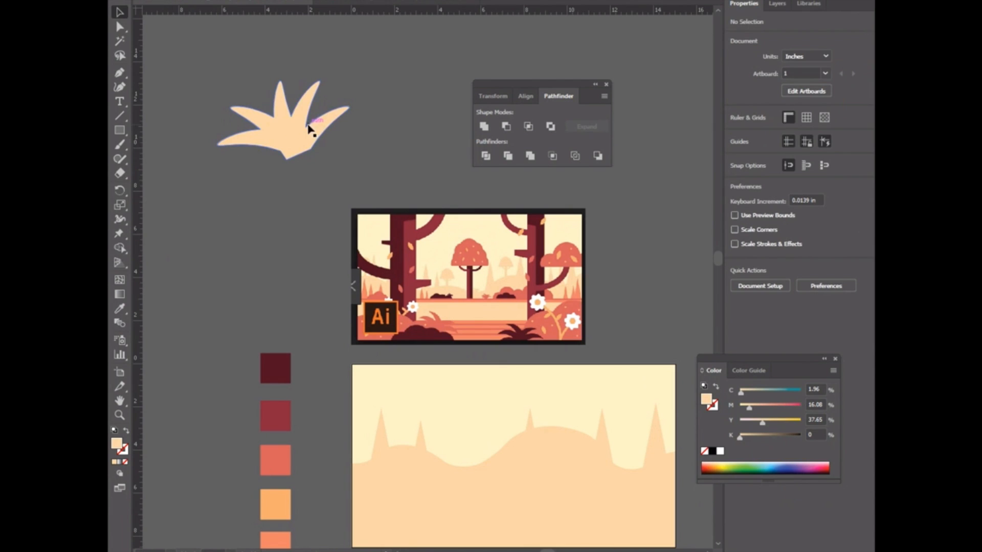
# Step: Move the remaining leaf cluster onto the artboard over the hills and sample the light peach swatch for its fill
pyautogui.moveTo(300, 132); pyautogui.dragTo(489, 425)
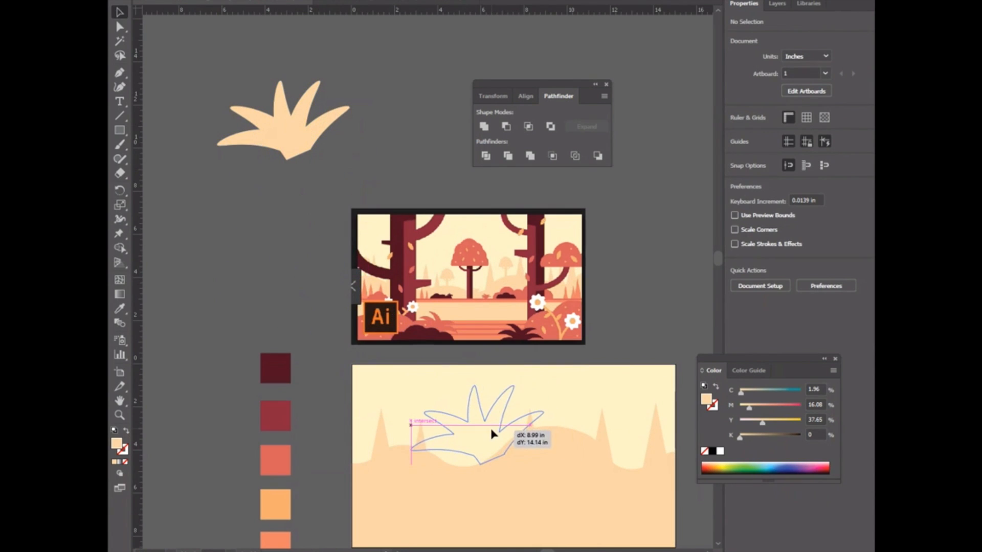
pyautogui.scroll(-4, 405, 454)
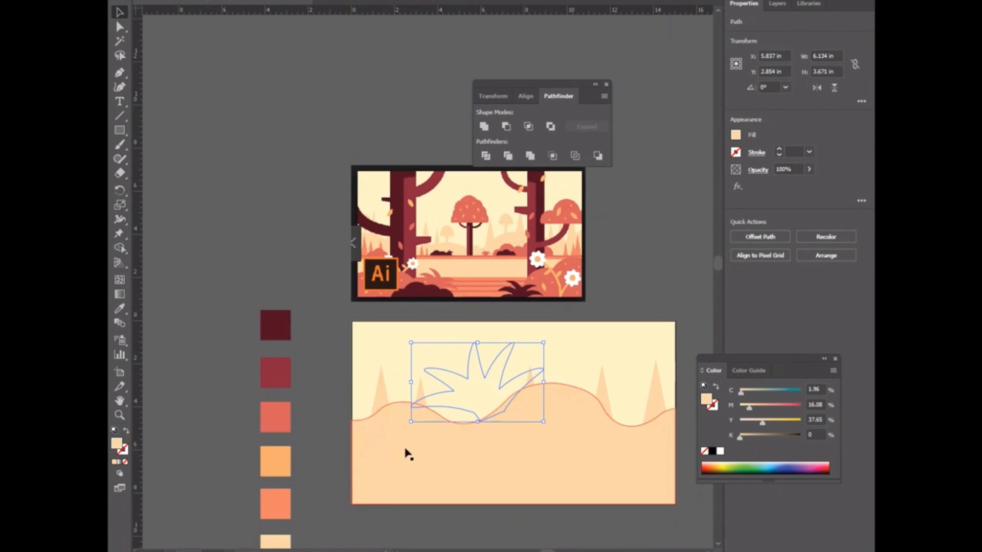
pyautogui.click(119, 308)
pyautogui.click(280, 502)
pyautogui.scroll(-4, 312, 489)
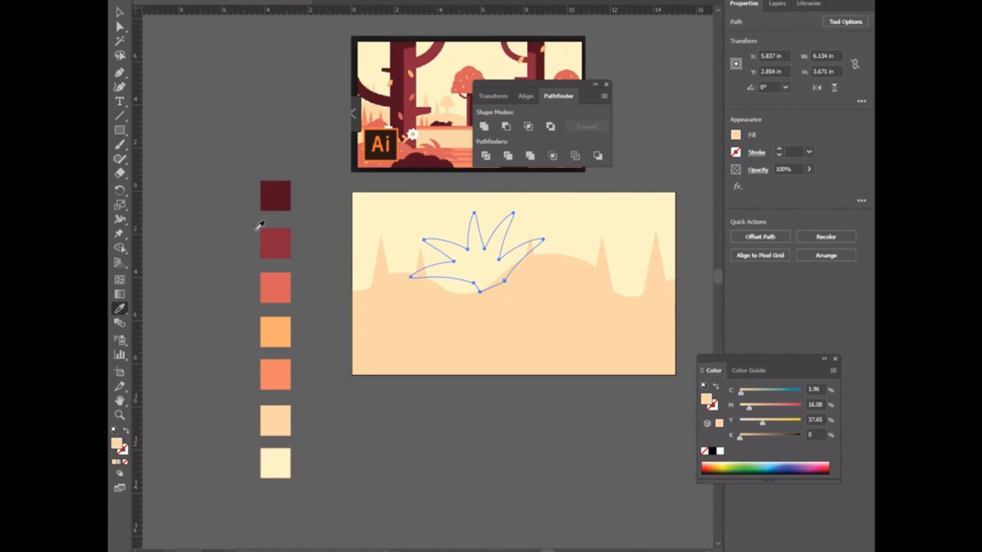
pyautogui.click(116, 14)
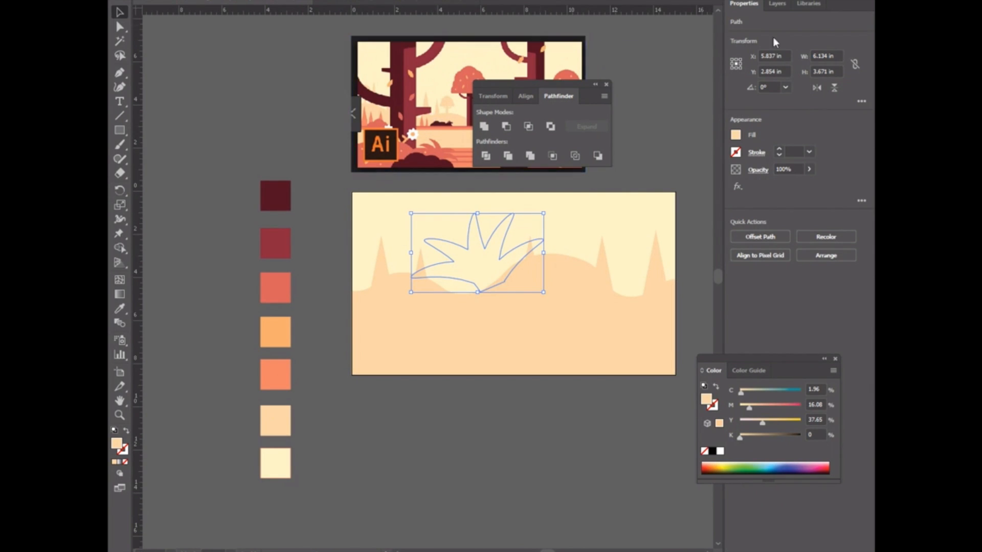
# Step: Move the leaf cluster's path from the Reference layer into the Art layer
pyautogui.click(773, 5)
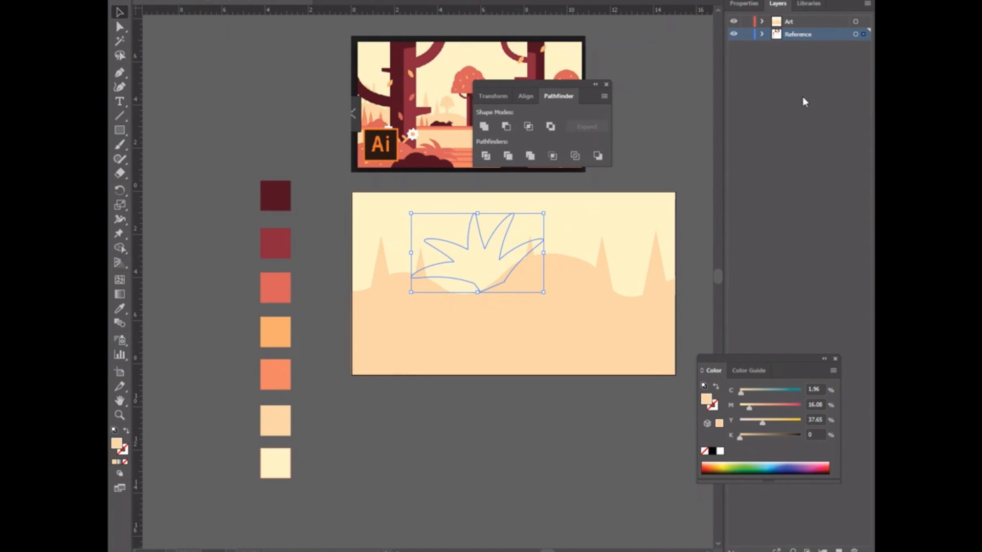
pyautogui.click(761, 33)
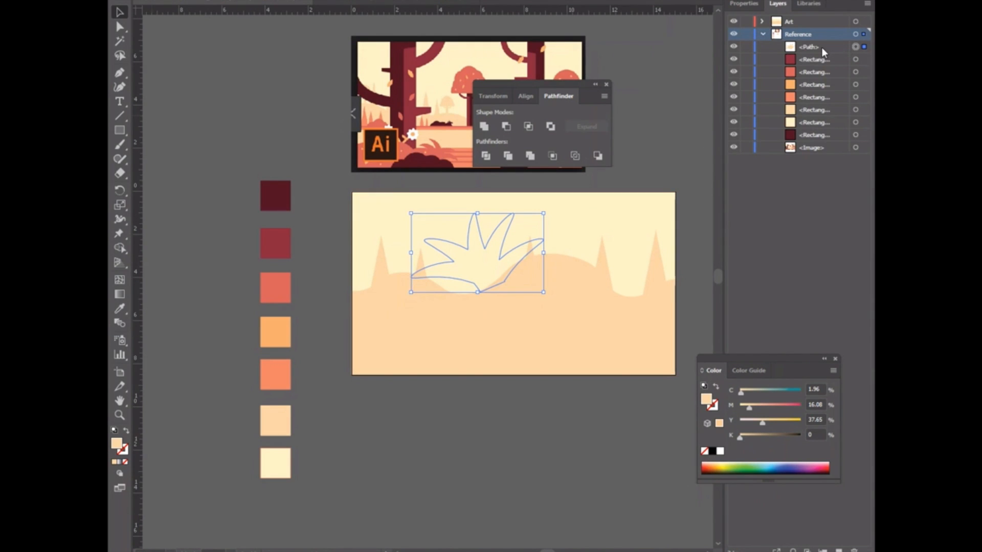
pyautogui.moveTo(821, 47); pyautogui.dragTo(769, 23)
pyautogui.click(762, 33)
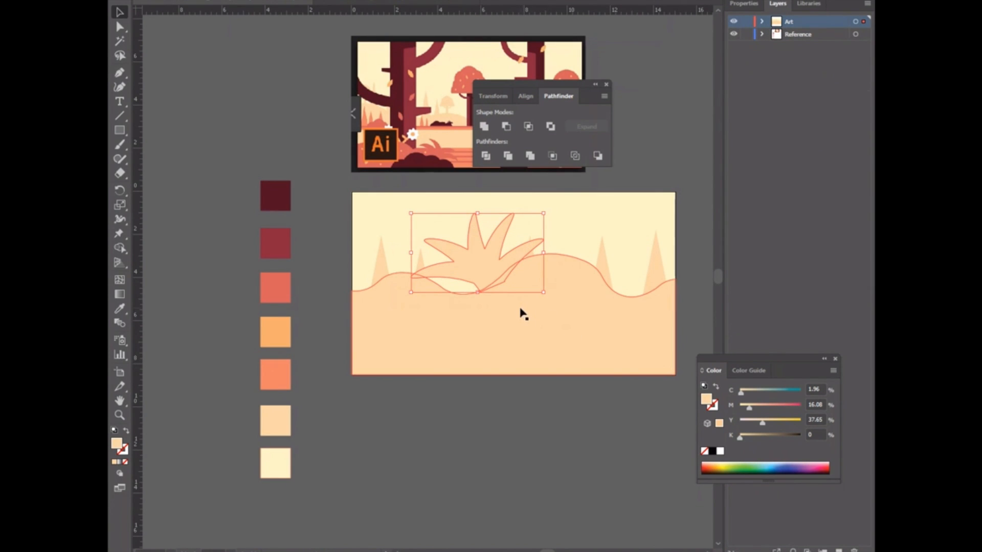
# Step: Scale the leaf cluster down to a small plant in the dip between the hills and place a copy atop the larger hill
pyautogui.moveTo(543, 213); pyautogui.dragTo(448, 296)
pyautogui.click(283, 153)
pyautogui.click(409, 287)
pyautogui.hotkey('ctrl', 'shift', '[')
pyautogui.click(463, 287)
pyautogui.moveTo(423, 279); pyautogui.dragTo(586, 247)
pyautogui.click(209, 160)
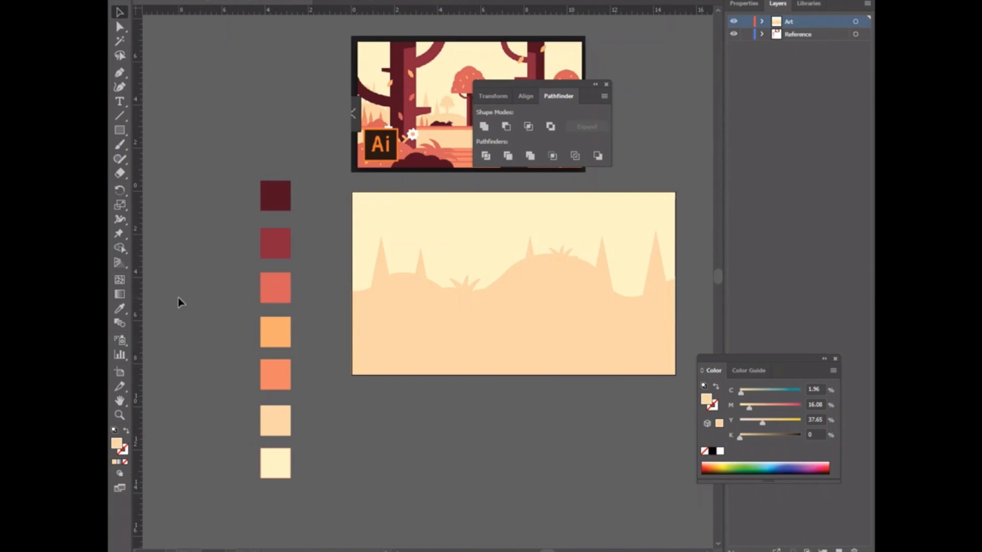
# Step: Clear the Pathfinder panel off the reference image and examine the reference's background trees, bushes and ground up close
pyautogui.moveTo(508, 84); pyautogui.dragTo(639, 94)
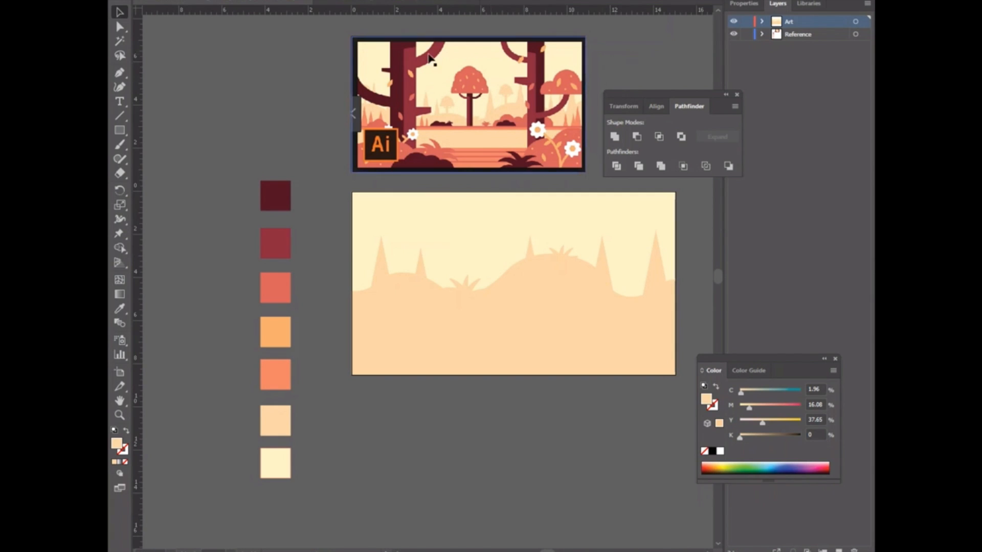
pyautogui.click(505, 106)
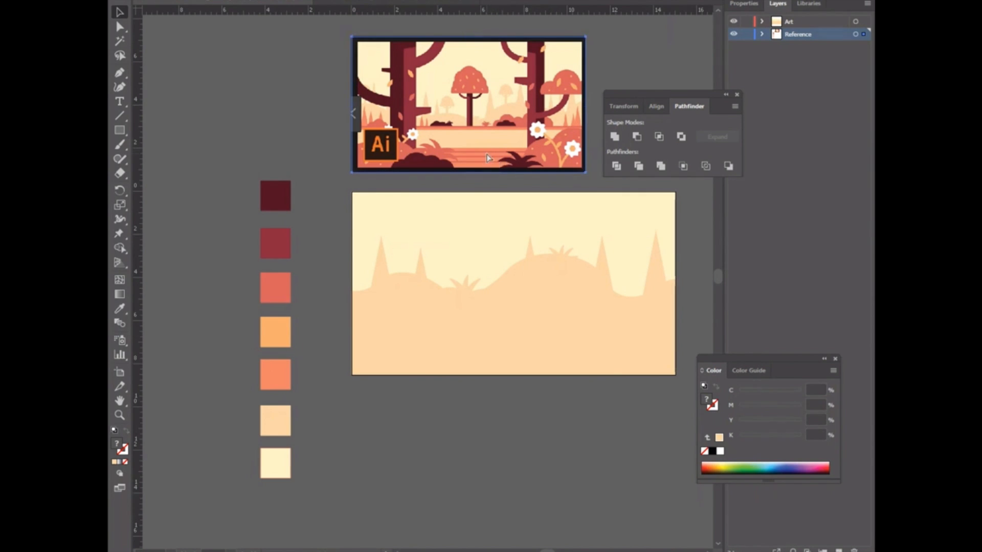
pyautogui.hotkey('ctrl', '=')
pyautogui.hotkey('ctrl', '=')
pyautogui.hotkey('ctrl', '=')
pyautogui.hotkey('ctrl', '=')
pyautogui.hotkey('ctrl', '-')
pyautogui.hotkey('ctrl', '-')
pyautogui.hotkey('ctrl', '-')
pyautogui.hotkey('ctrl', '-')
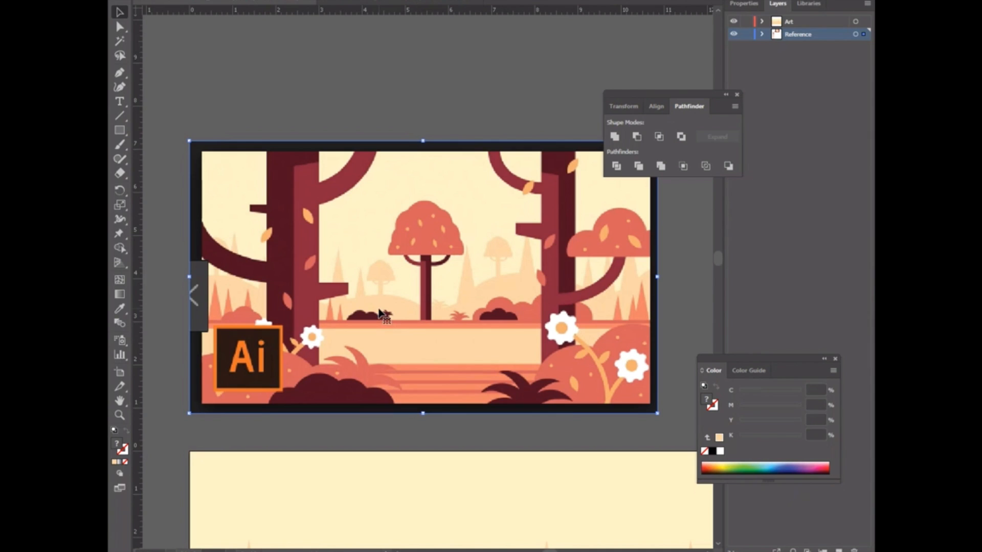
pyautogui.press('v')
pyautogui.press('ctrl')
pyautogui.hotkey('ctrl', '-')
pyautogui.scroll(-3, 425, 417)
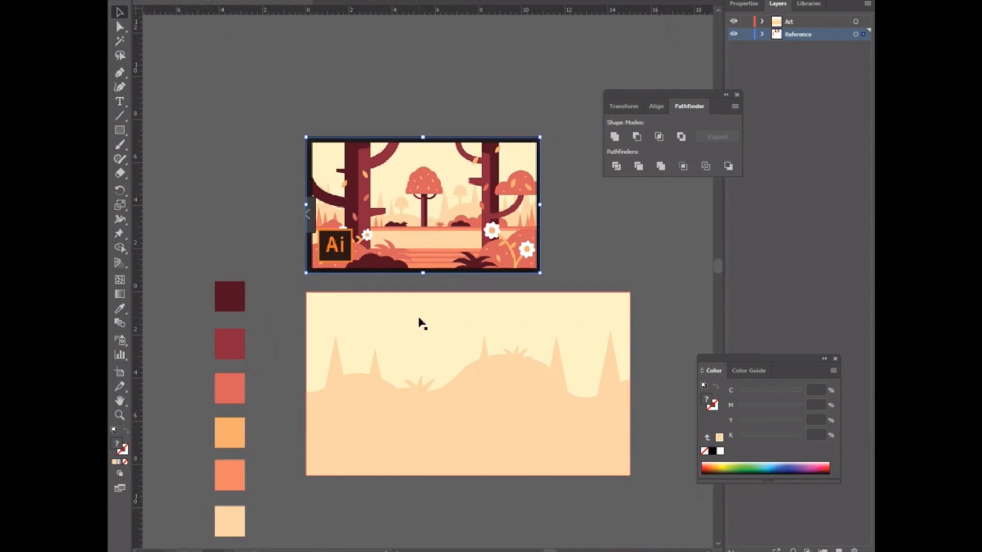
# Step: Select the pale background rectangle, close the Color panel and add a new layer above the Art layer
pyautogui.click(421, 323)
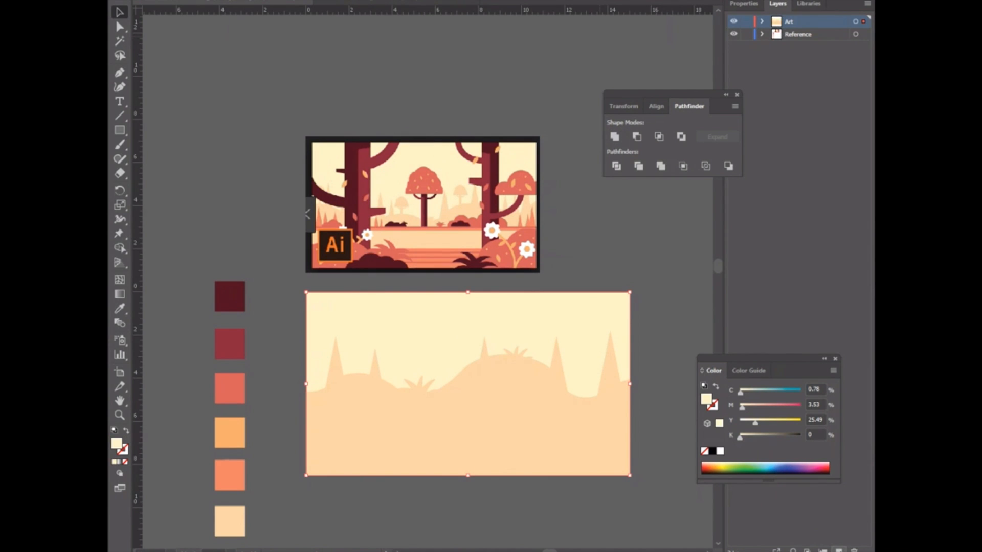
pyautogui.click(835, 359)
pyautogui.hotkey('ctrl', 'l')
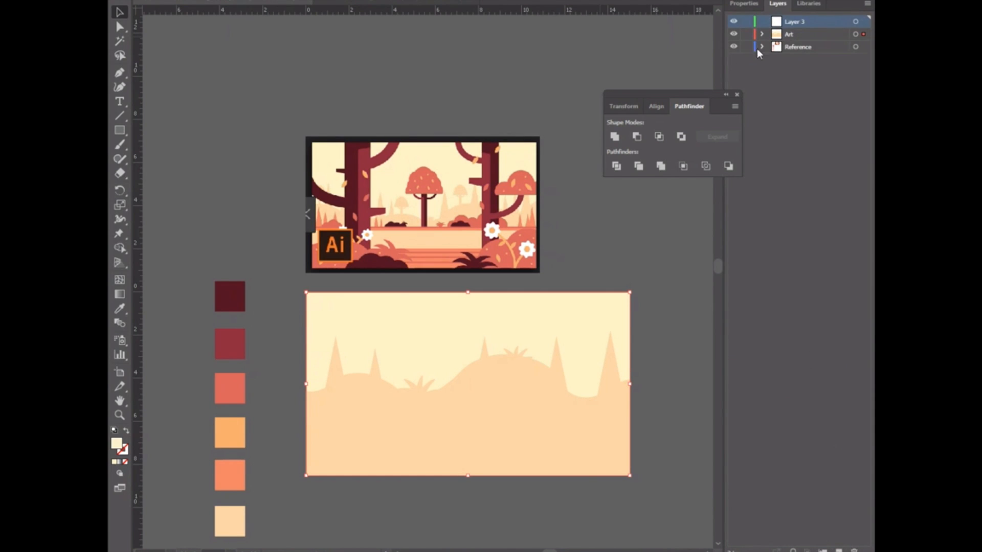
# Step: Rename the new layer above the Art layer as "ground"
pyautogui.doubleClick(791, 22)
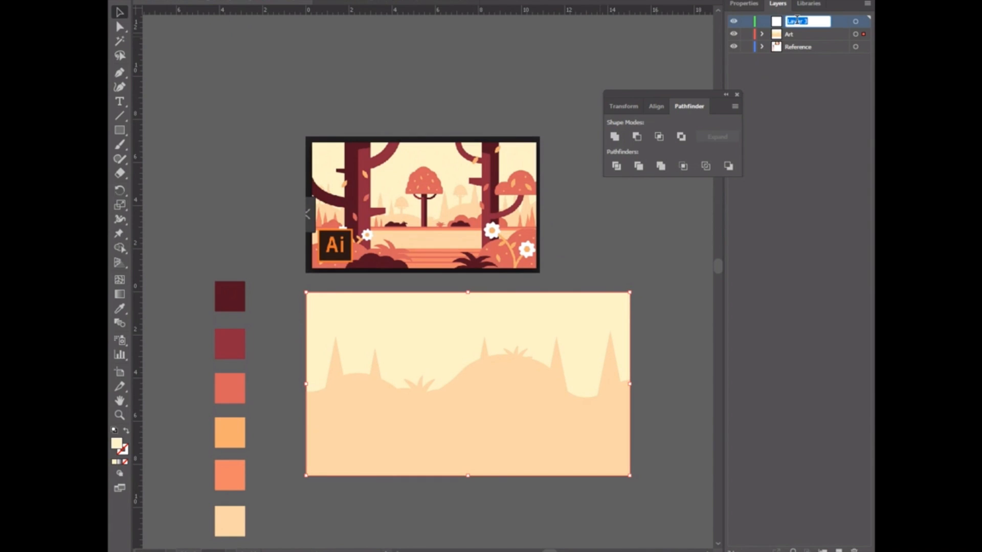
pyautogui.write('ground')
pyautogui.press('Return')
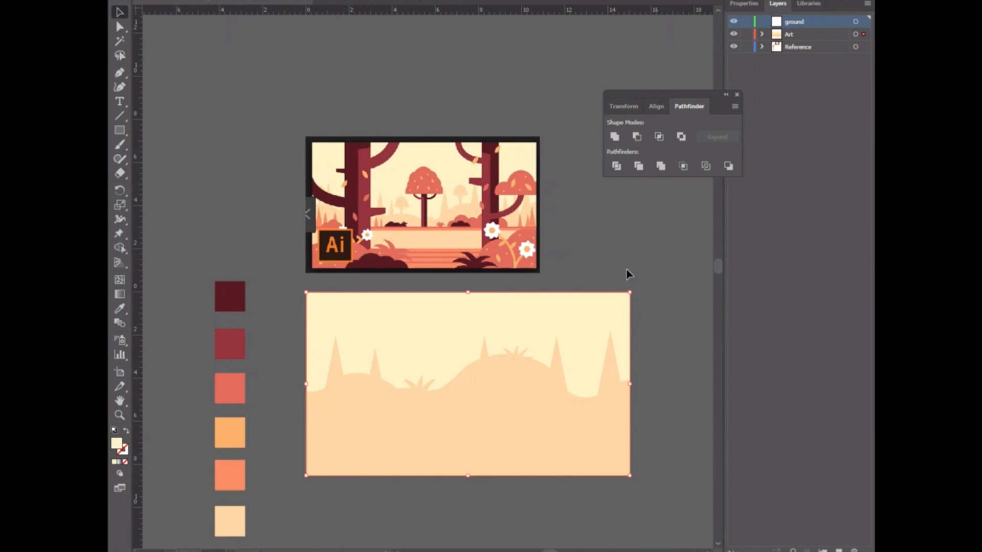
# Step: Paste a copy of the pale background rectangle into the ground layer and fill it with the light orange palette swatch
pyautogui.hotkey('ctrl', 'v')
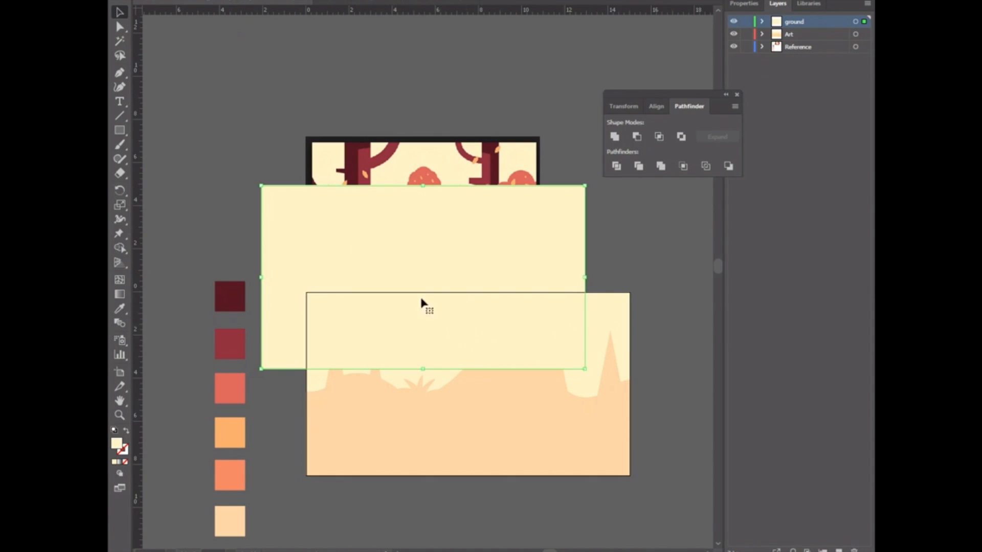
pyautogui.moveTo(338, 251); pyautogui.dragTo(637, 331)
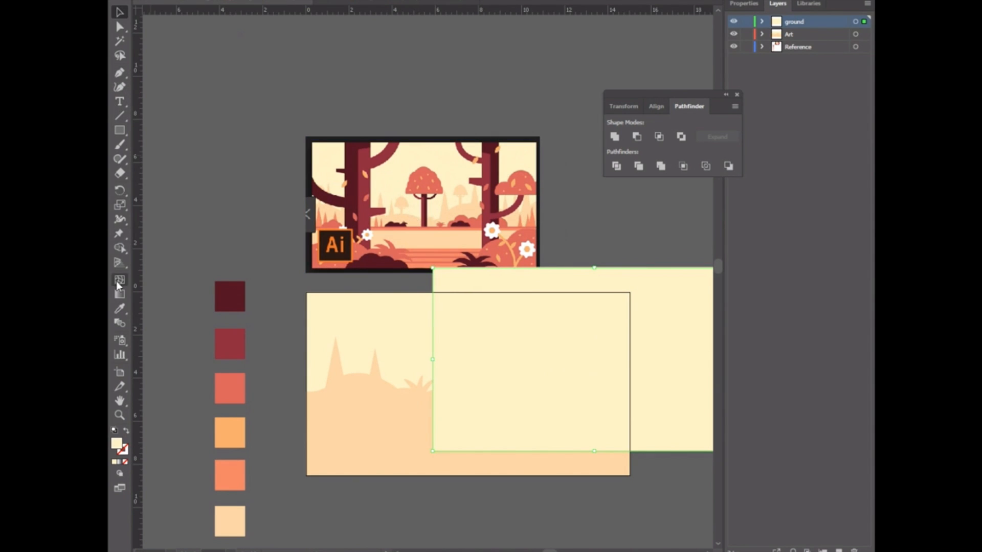
pyautogui.click(119, 308)
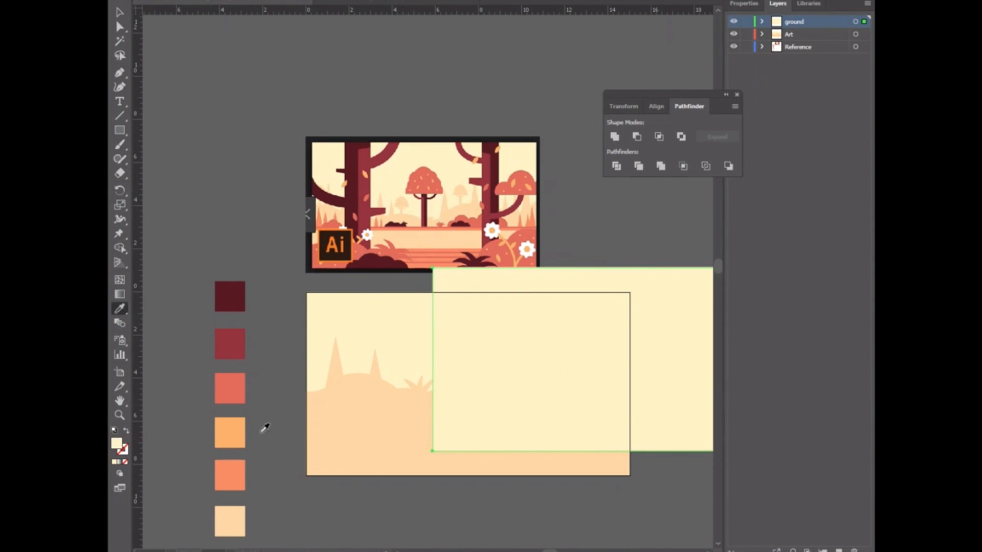
pyautogui.click(230, 475)
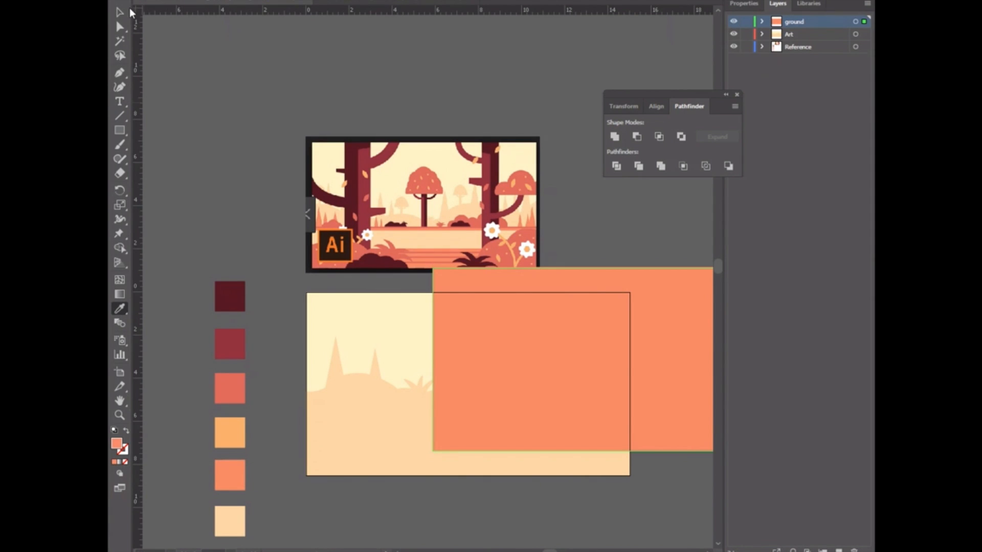
# Step: Align the orange rectangle with the artboard and shrink it from above into a ground strip along the artboard's lower edge
pyautogui.click(120, 12)
pyautogui.moveTo(656, 328); pyautogui.dragTo(528, 337)
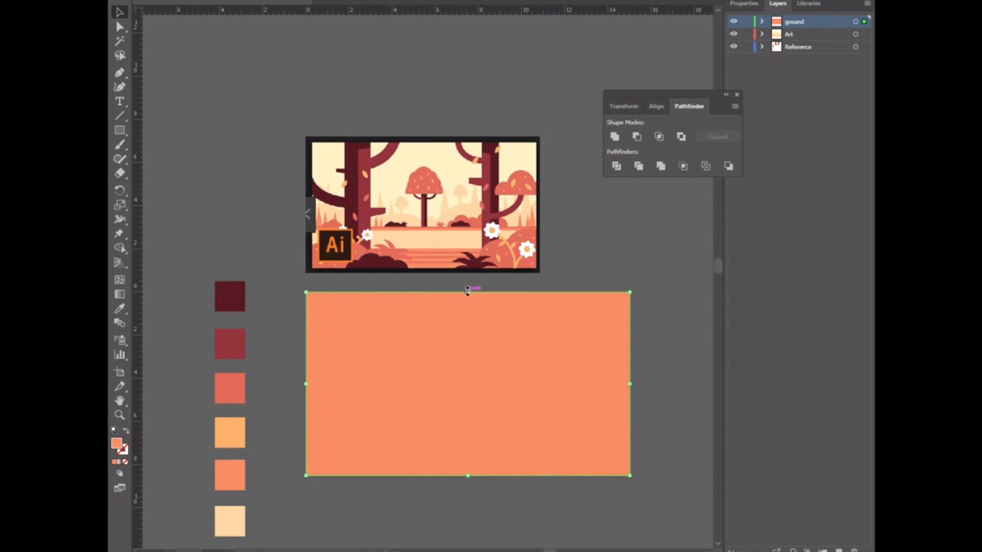
pyautogui.moveTo(467, 290); pyautogui.dragTo(467, 444)
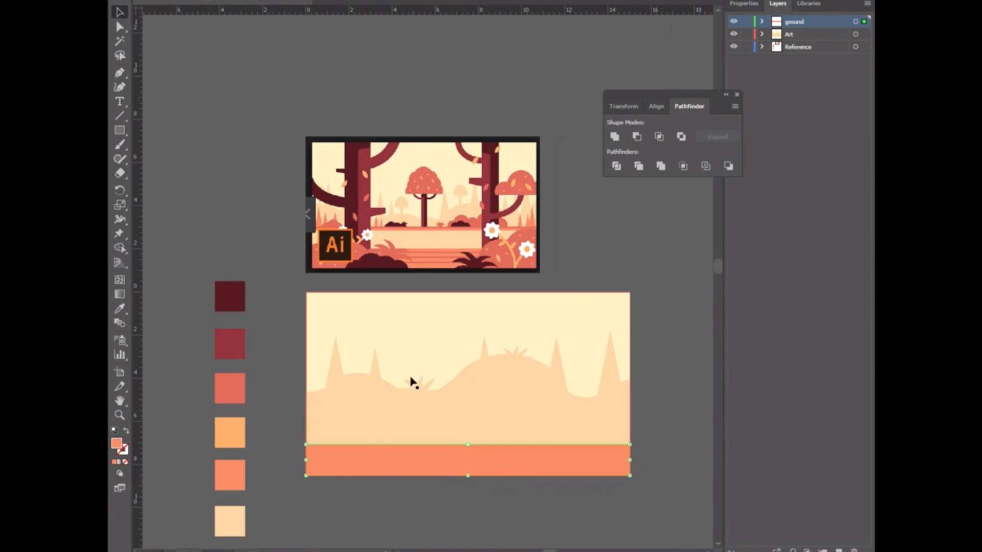
# Step: Duplicate the orange ground strip, thin the copy to a narrow band and place it across the artboard just below the hills
pyautogui.hotkey('ctrl', 'c')
pyautogui.hotkey('ctrl', 'v')
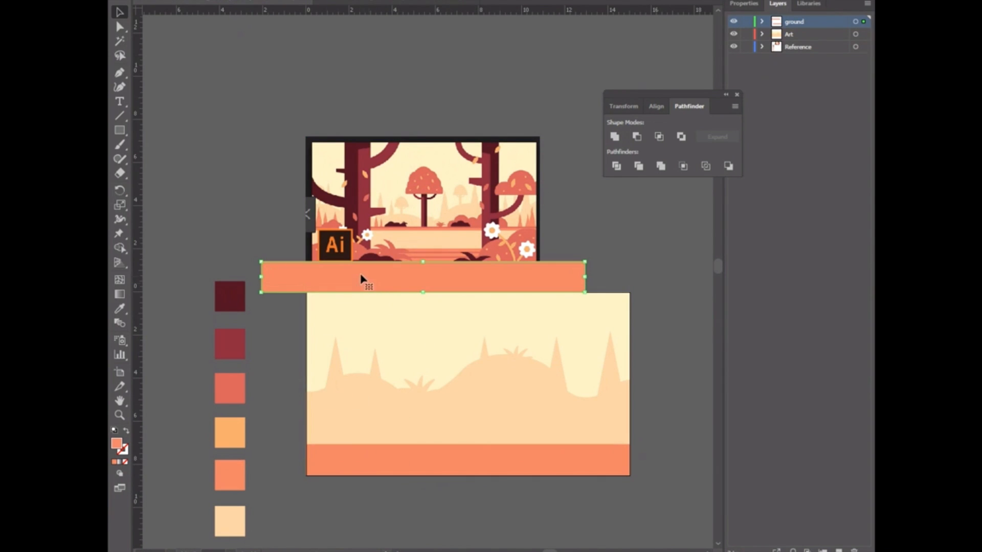
pyautogui.moveTo(363, 276); pyautogui.dragTo(410, 404)
pyautogui.moveTo(466, 392); pyautogui.dragTo(467, 414)
pyautogui.press('Up')
pyautogui.press('Up')
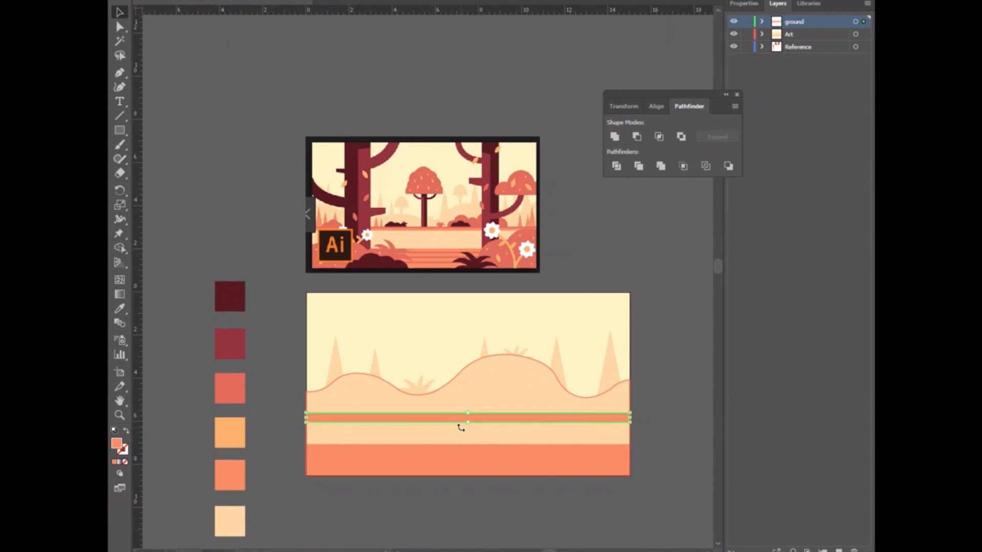
pyautogui.press('Up')
pyautogui.press('Up')
pyautogui.click(265, 337)
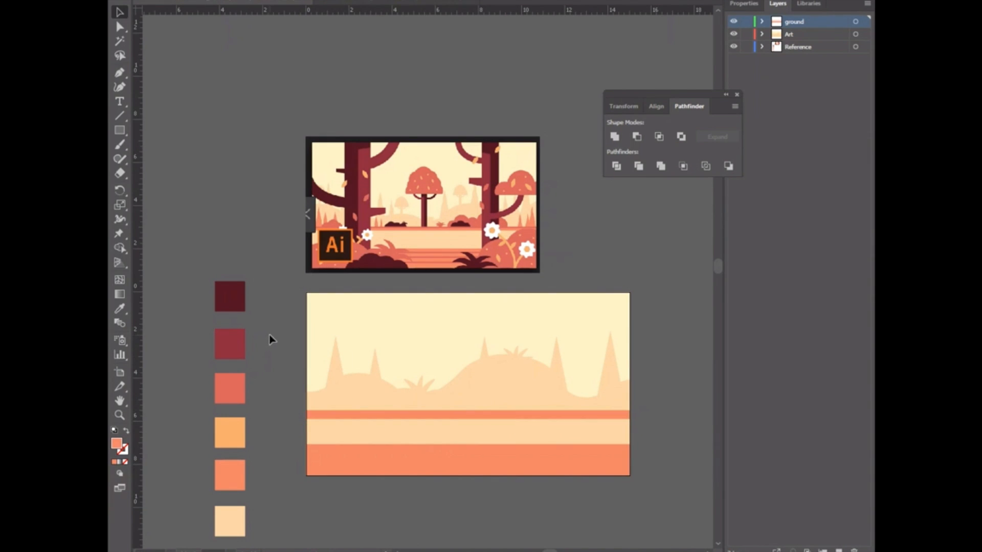
# Step: Lower the upper edge of the orange ground strip slightly
pyautogui.click(453, 458)
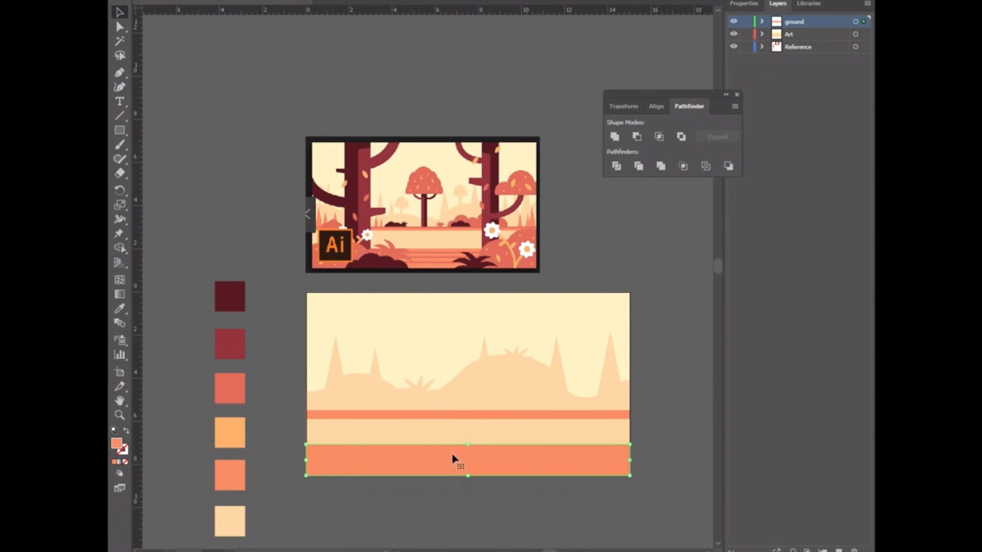
pyautogui.moveTo(468, 446); pyautogui.dragTo(468, 448)
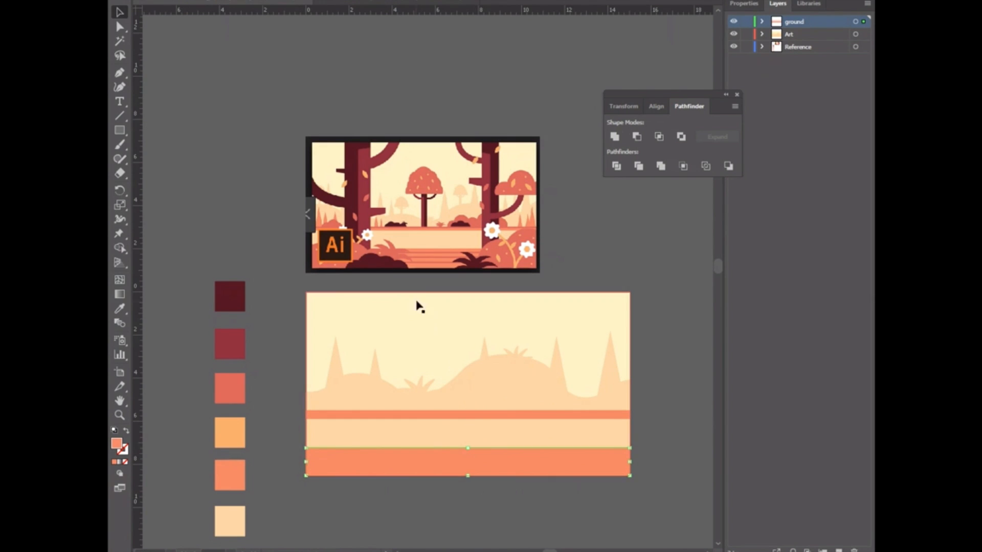
pyautogui.click(211, 158)
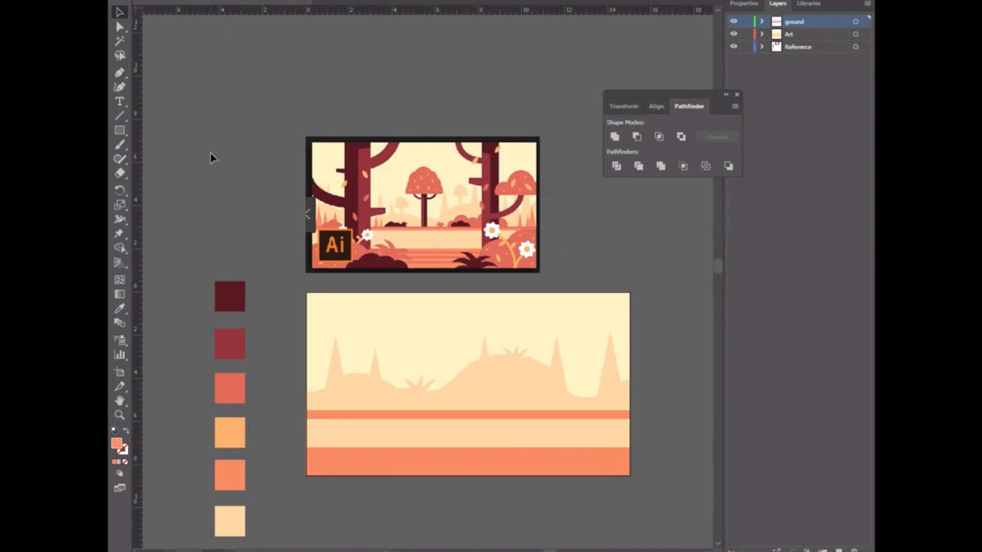
# Step: Add a thinner band over the upper part of the narrow orange band and fill it with the coral red palette swatch
pyautogui.click(410, 422)
pyautogui.moveTo(408, 421); pyautogui.dragTo(465, 412)
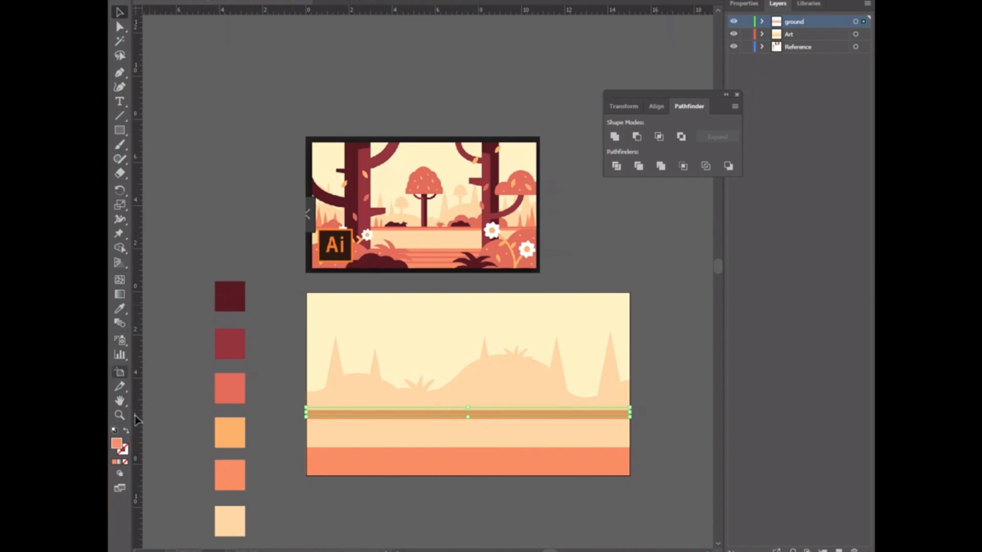
pyautogui.click(119, 309)
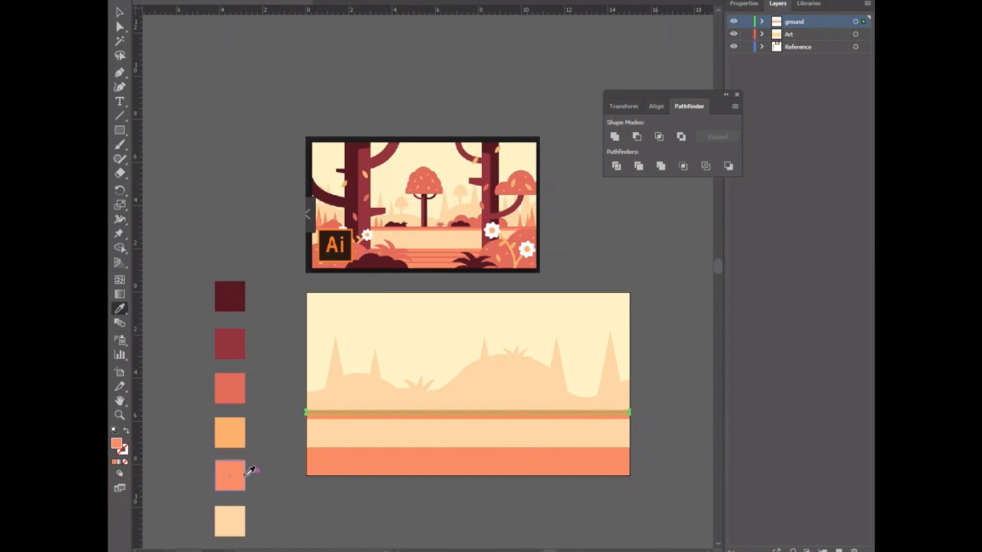
pyautogui.scroll(-2, 255, 460)
pyautogui.click(234, 346)
pyautogui.click(121, 13)
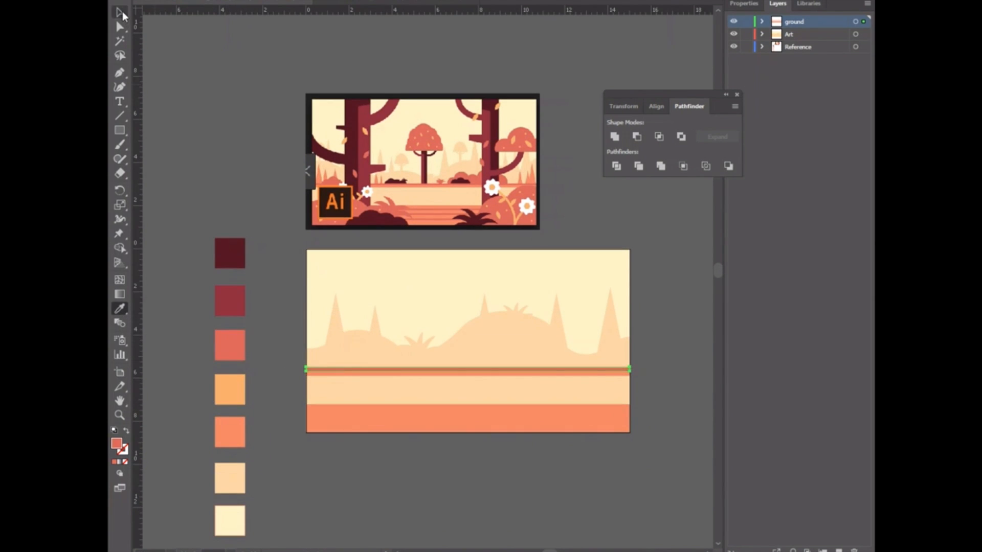
pyautogui.click(298, 243)
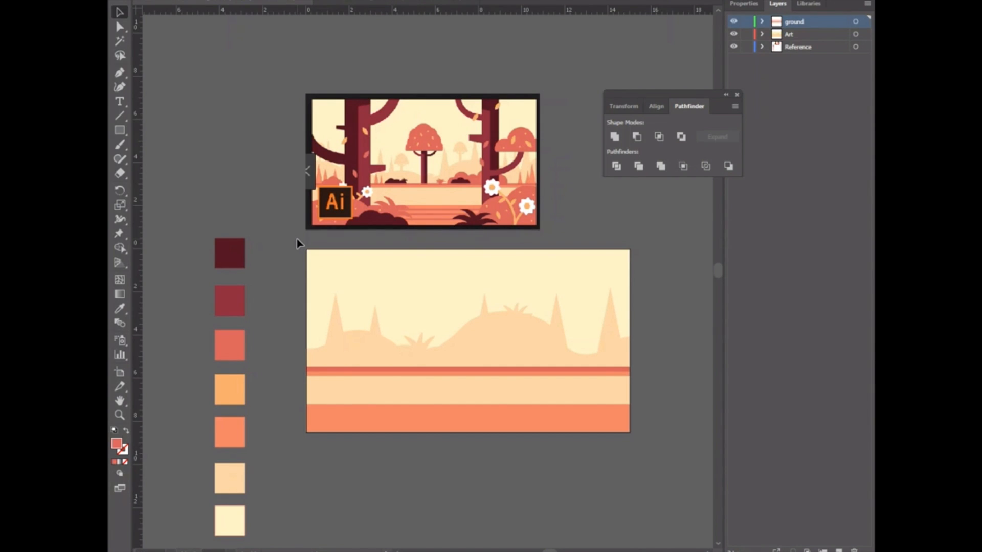
# Step: Draw a coral red rectangle 15 in wide and 3 in high
pyautogui.click(120, 131)
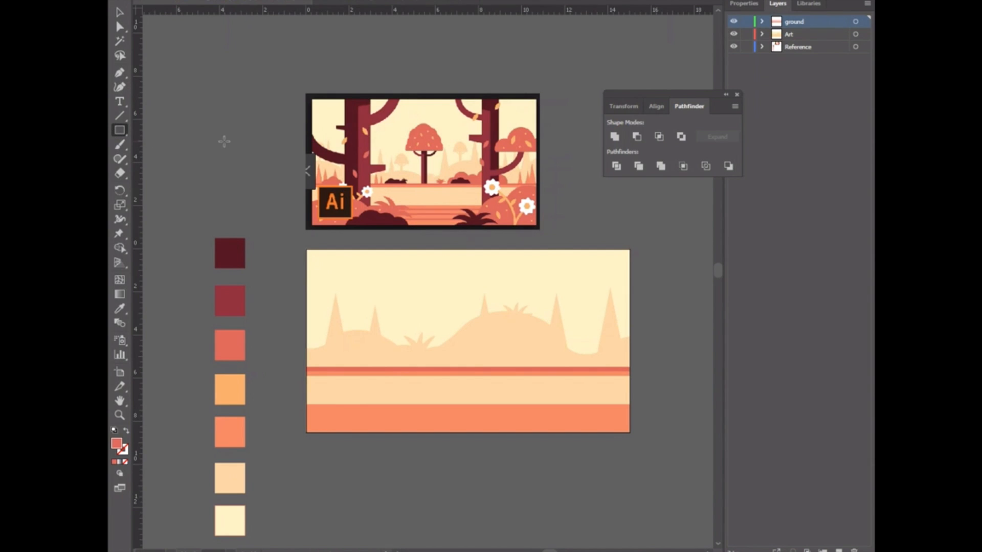
pyautogui.click(224, 141)
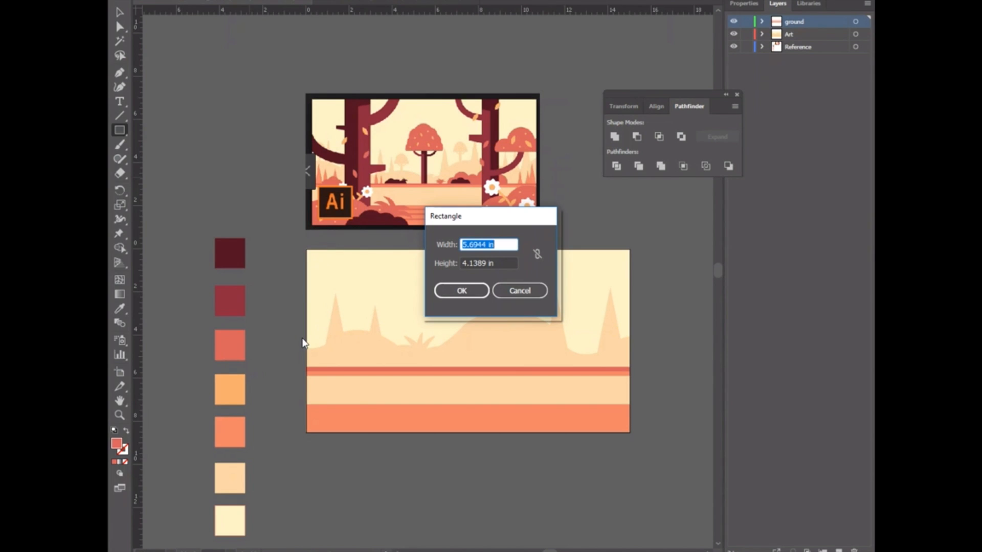
pyautogui.write('15')
pyautogui.click(481, 264)
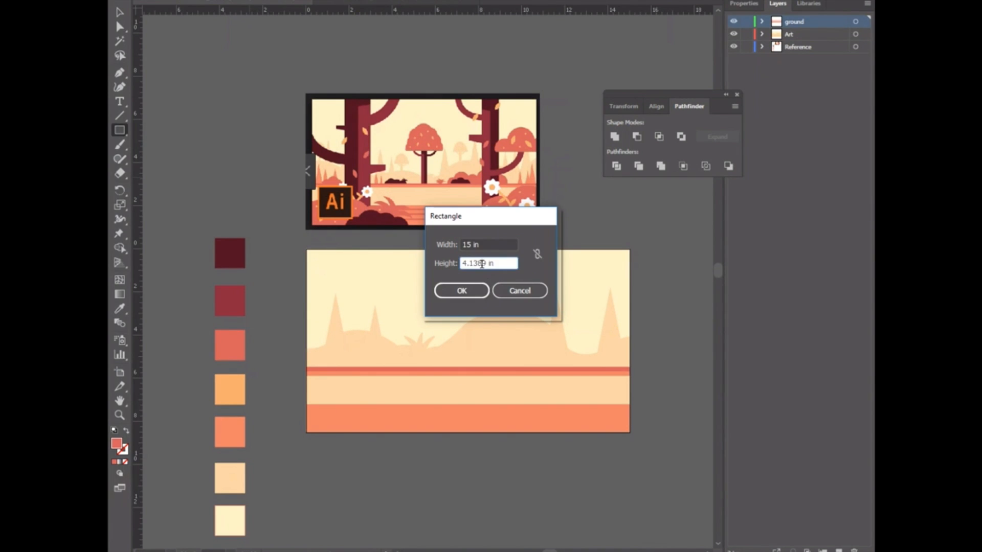
pyautogui.doubleClick(481, 264)
pyautogui.write('3')
pyautogui.click(450, 291)
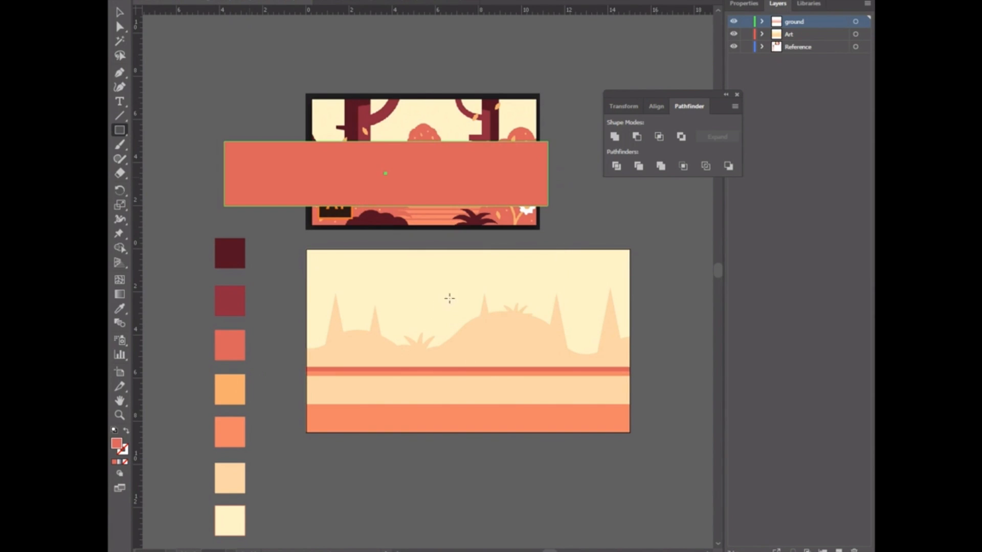
# Step: Fit the coral rectangle to the artboard's lower edge and flatten it into a thin stripe across the orange ground strip
pyautogui.click(119, 11)
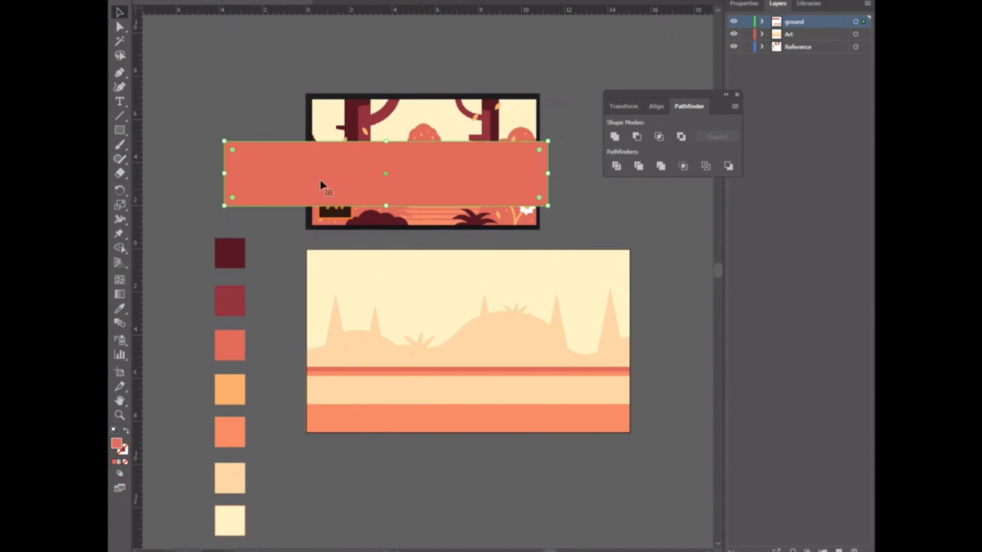
pyautogui.moveTo(328, 169); pyautogui.dragTo(410, 386)
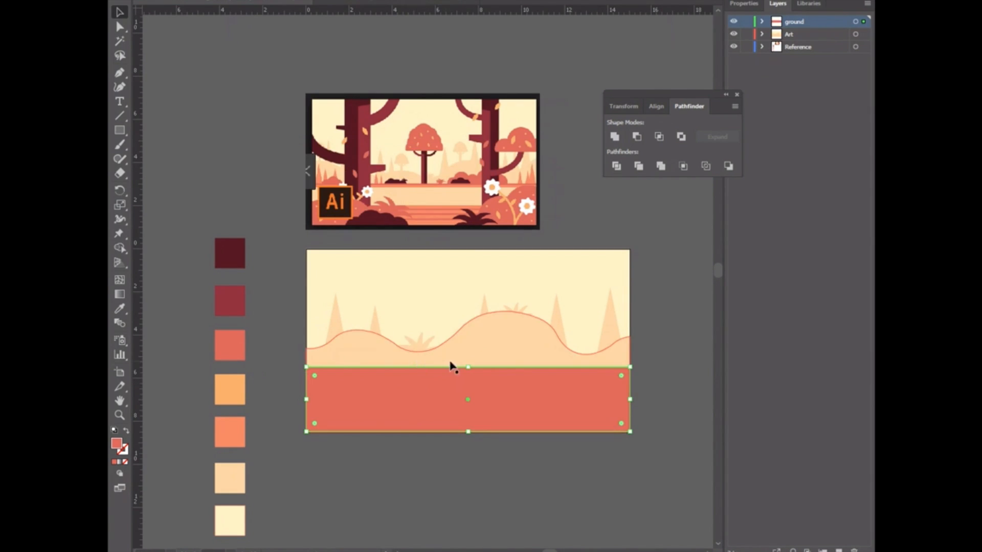
pyautogui.moveTo(464, 365); pyautogui.dragTo(477, 430)
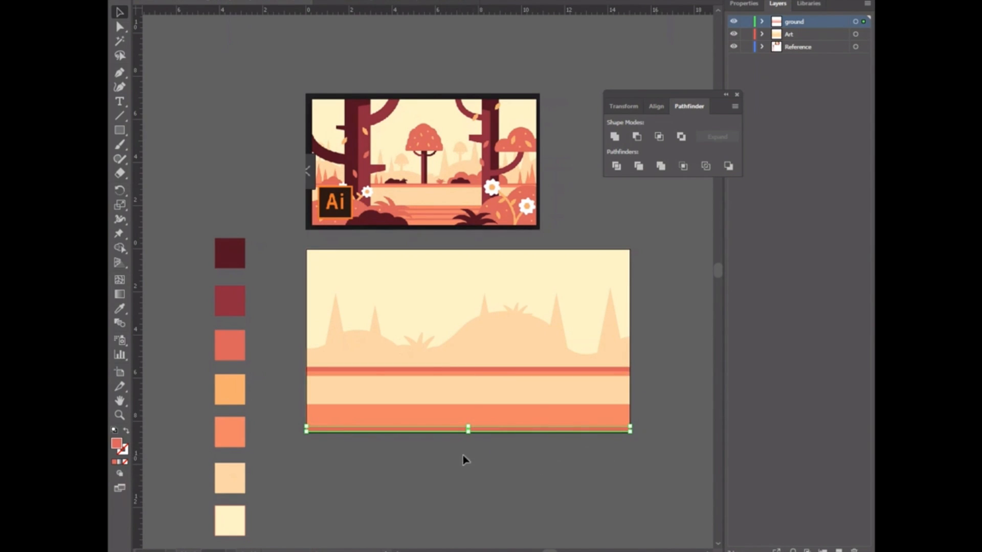
# Step: Place two copies of the thin coral stripe on the orange ground strip, one midway and one along its upper edge
pyautogui.hotkey('ctrl', 'c')
pyautogui.hotkey('ctrl', 'v')
pyautogui.moveTo(368, 277); pyautogui.dragTo(408, 416)
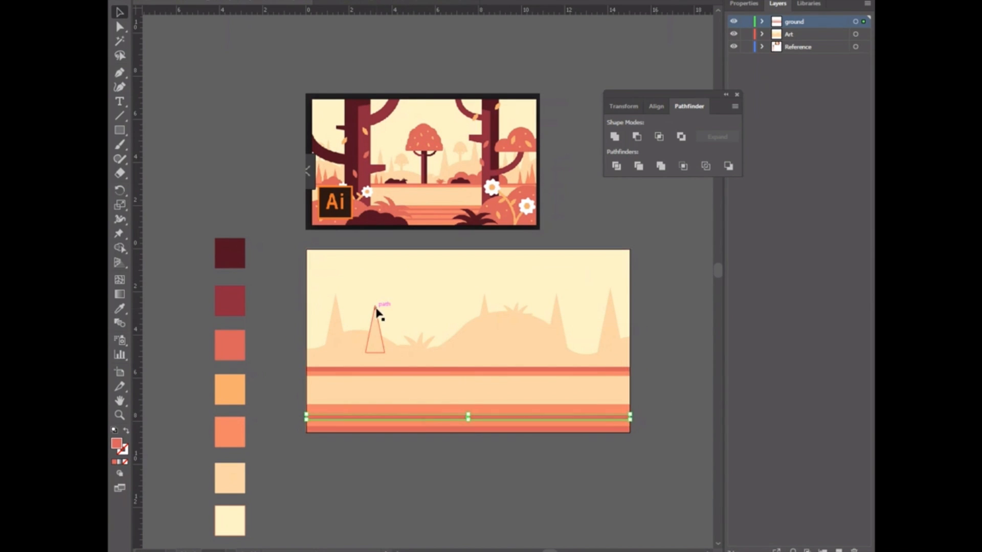
pyautogui.hotkey('ctrl', 'v')
pyautogui.moveTo(351, 278); pyautogui.dragTo(396, 410)
pyautogui.click(580, 231)
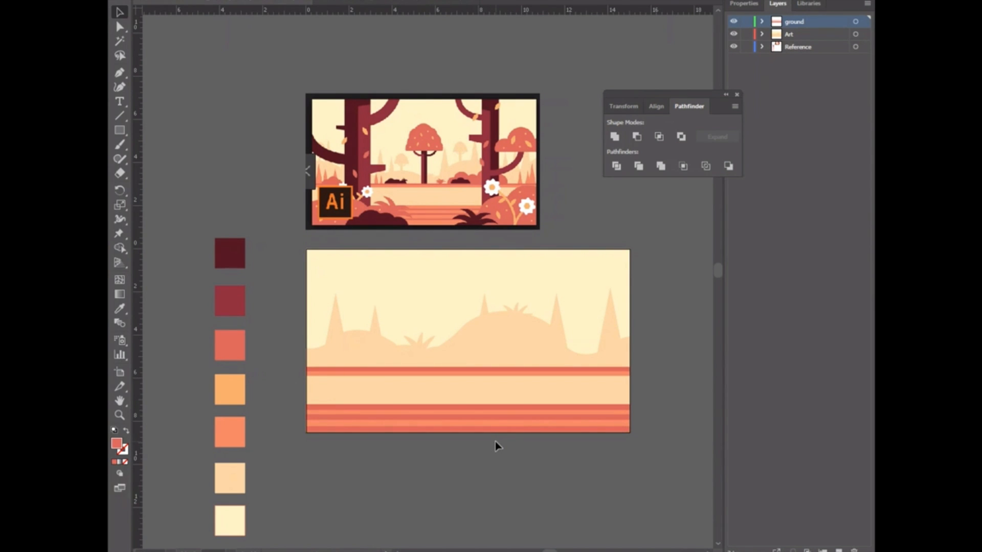
# Step: Nudge the lowest coral stripe down flush with the lower edge of the orange ground strip
pyautogui.click(516, 428)
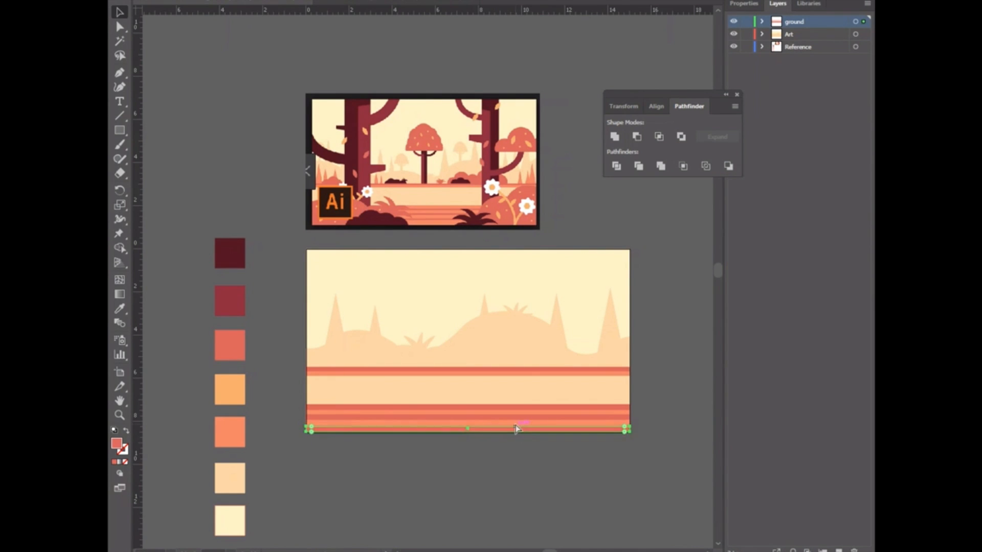
pyautogui.hotkey('ctrl', '+')
pyautogui.hotkey('ctrl', '+')
pyautogui.hotkey('ctrl', '+')
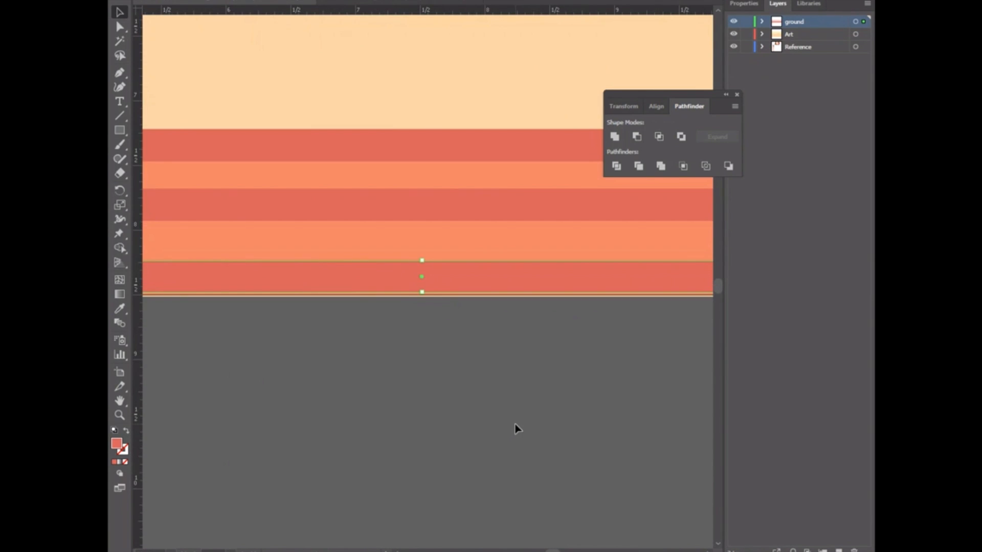
pyautogui.scroll(5, 516, 428)
pyautogui.click(465, 442)
pyautogui.click(437, 380)
pyautogui.press('Down')
pyautogui.press('Down')
pyautogui.press('Down')
pyautogui.press('Up')
pyautogui.press('Up')
# Step: Nudge the middle coral stripe down so the orange gaps above and below it are even
pyautogui.click(412, 304)
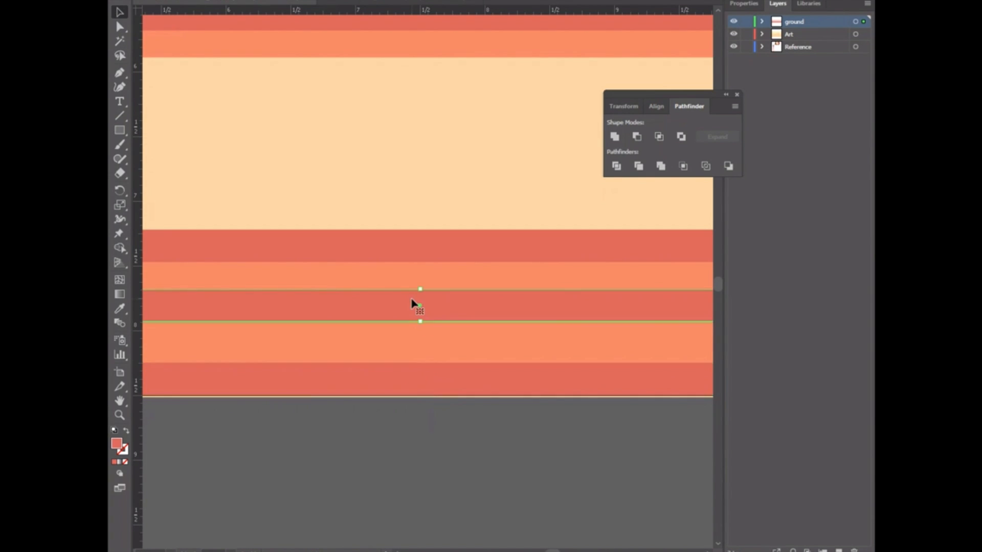
pyautogui.press('Down')
pyautogui.press('Down')
pyautogui.press('Down')
pyautogui.press('Down')
pyautogui.click(476, 463)
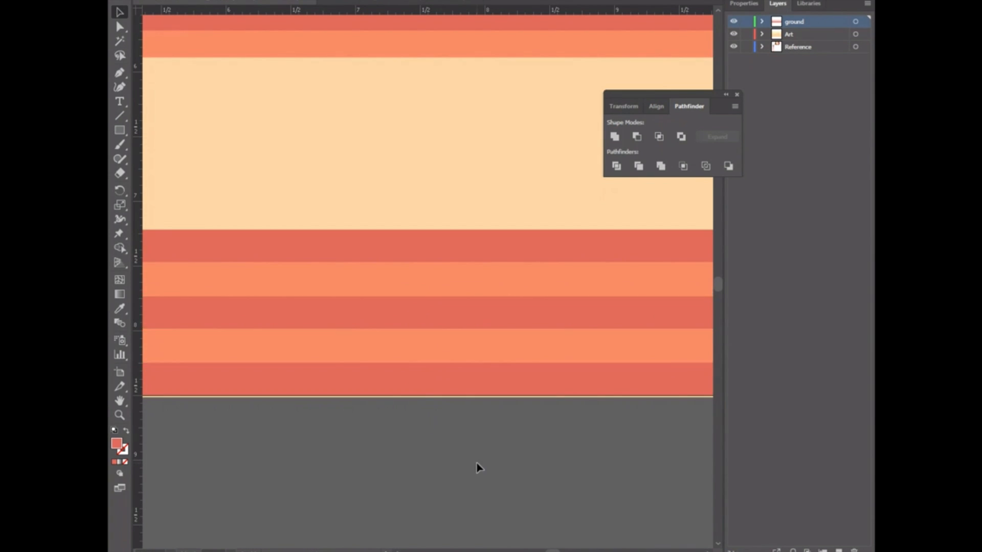
pyautogui.hotkey('ctrl', '-')
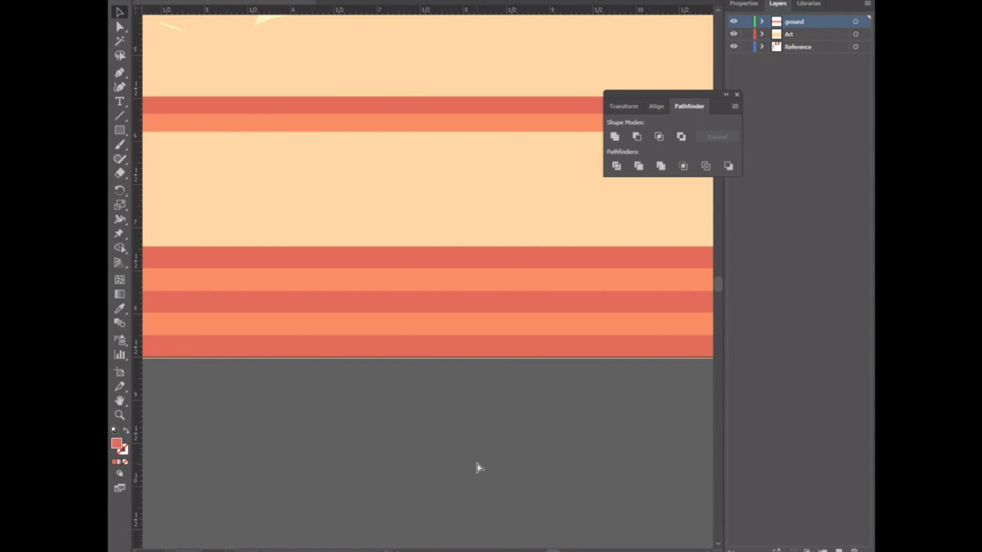
pyautogui.hotkey('ctrl', '0')
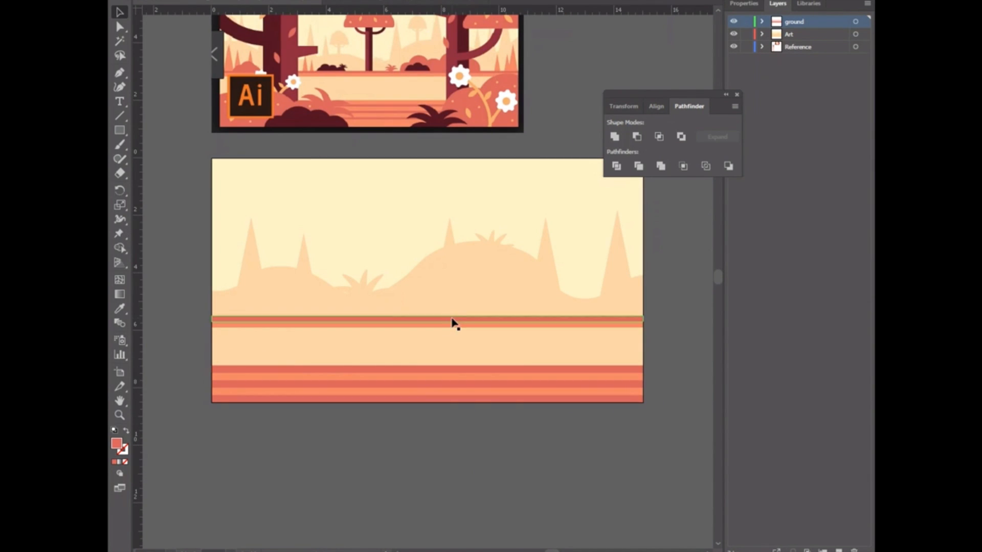
pyautogui.scroll(3, 453, 322)
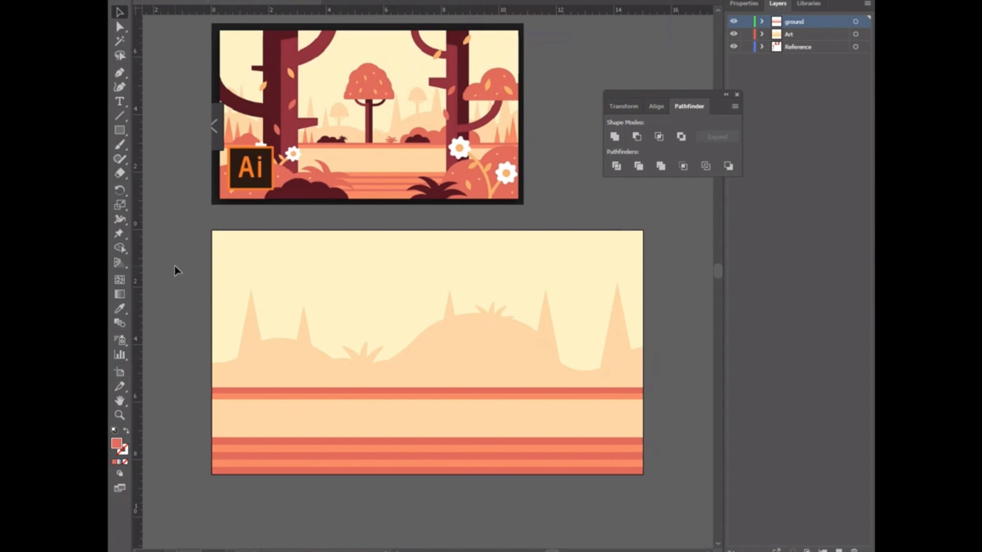
pyautogui.scroll(2, 191, 263)
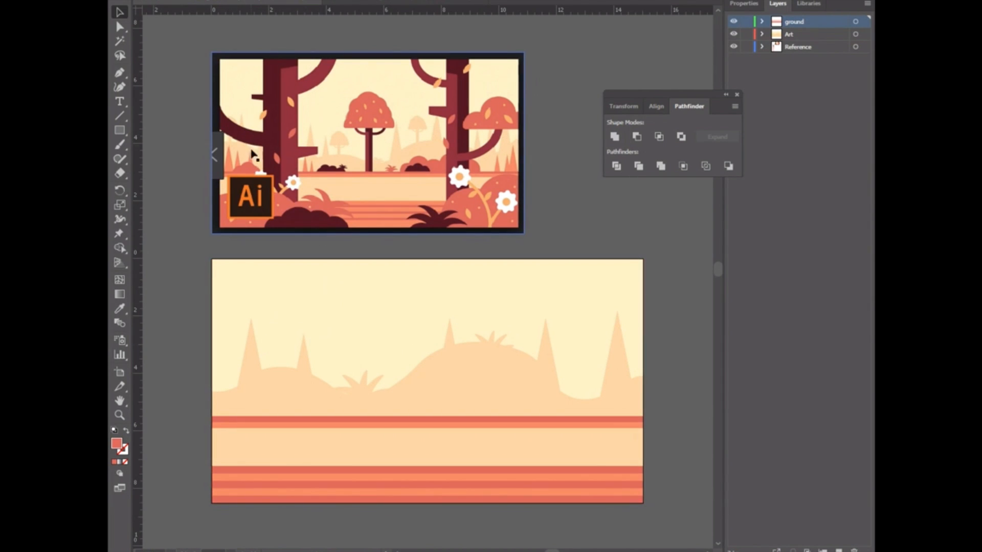
# Step: Examine the midground trees, bushes and grass in the reference image up close
pyautogui.click(305, 169)
pyautogui.hotkey('ctrl', '=')
pyautogui.hotkey('ctrl', '=')
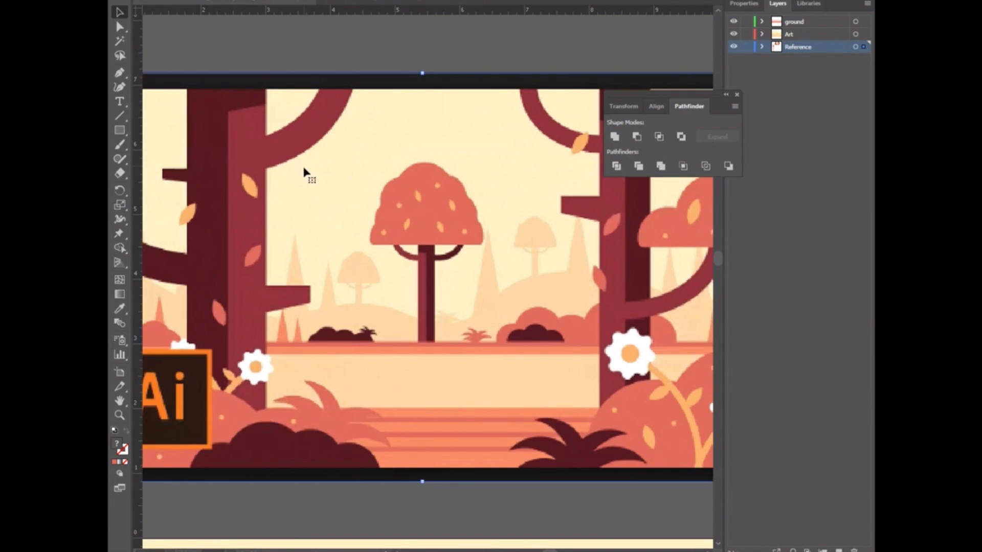
pyautogui.moveTo(550, 551)
pyautogui.mouseDown()
pyautogui.moveTo(514, 551)
pyautogui.moveTo(548, 551)
pyautogui.mouseUp()
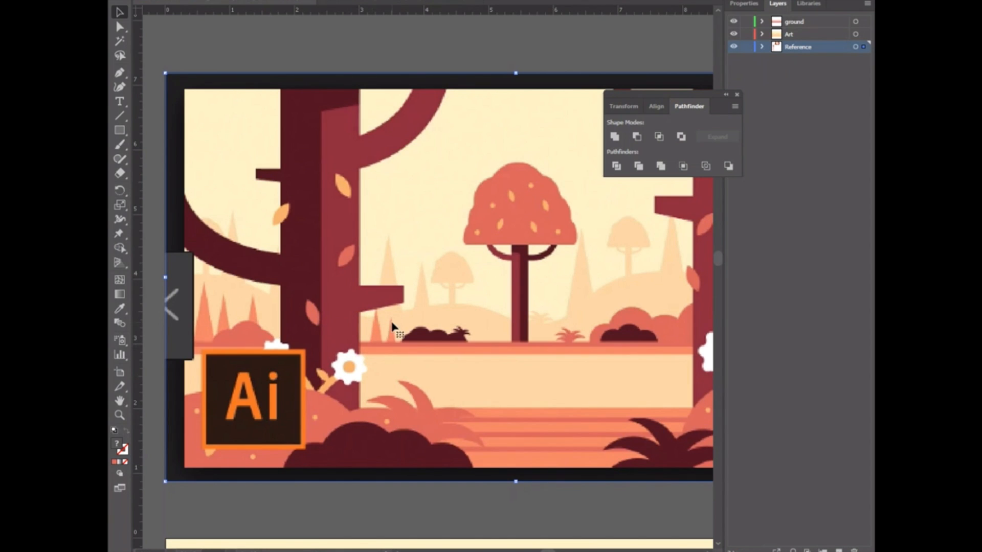
pyautogui.scroll(-5, 394, 333)
pyautogui.scroll(-2, 387, 334)
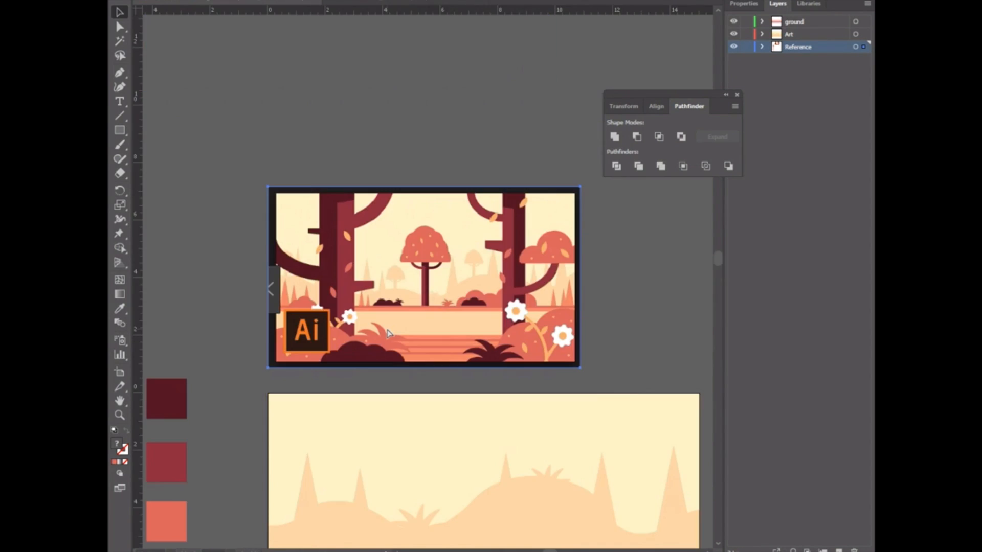
pyautogui.scroll(-3, 394, 323)
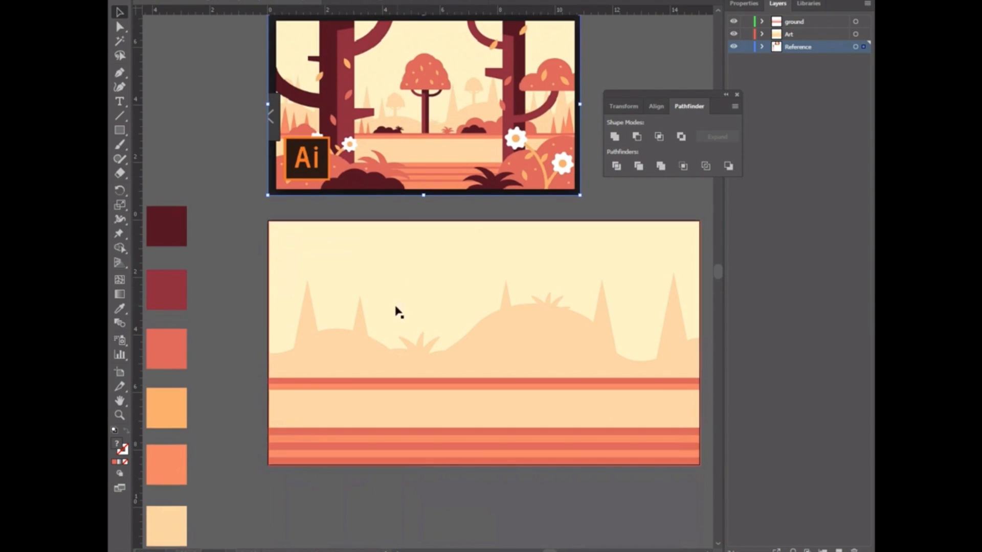
# Step: Duplicate a pale background triangle tree onto the ground layer and stand it on the upper ground strip, beside the leftmost background tree
pyautogui.click(306, 314)
pyautogui.click(315, 326)
pyautogui.moveTo(322, 329); pyautogui.dragTo(429, 269)
pyautogui.press('Delete')
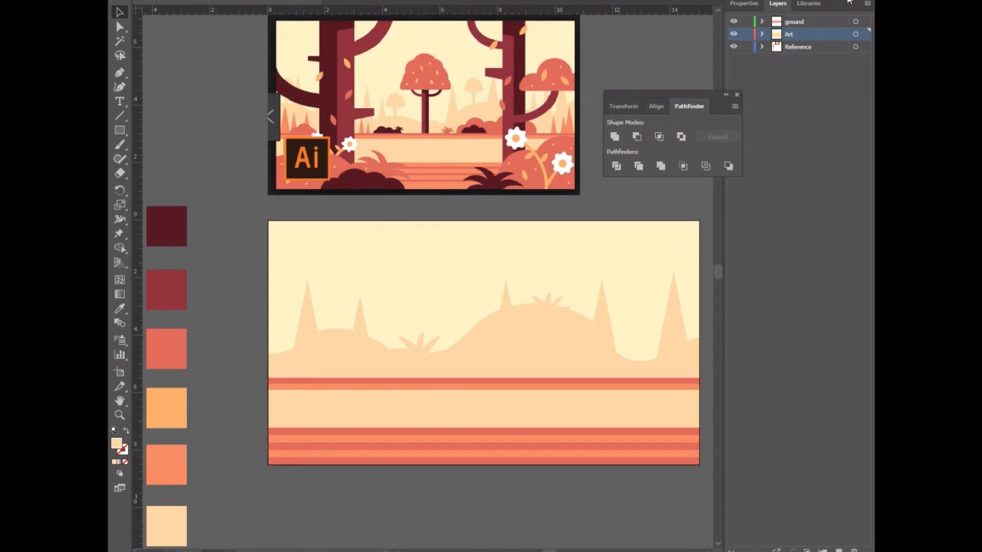
pyautogui.click(839, 22)
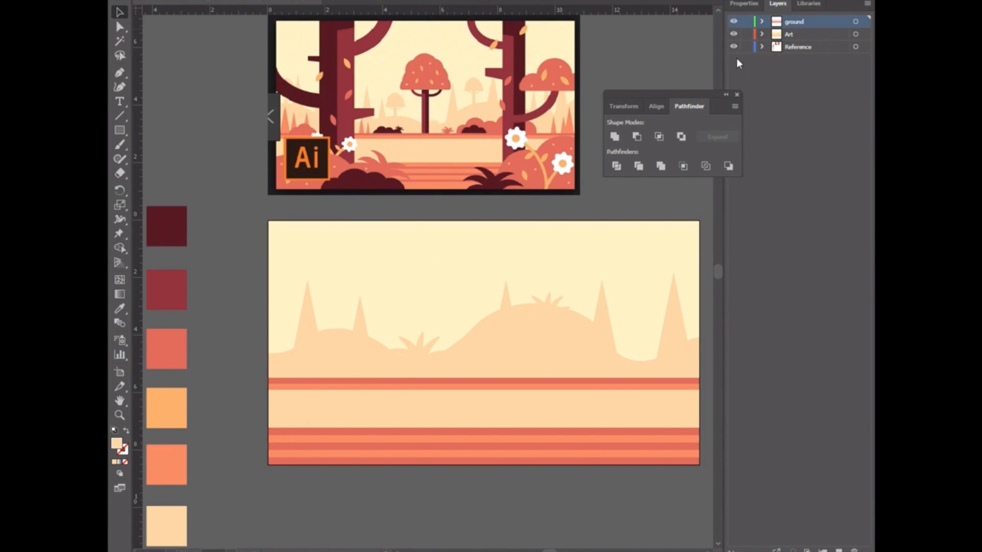
pyautogui.hotkey('ctrl', 'f')
pyautogui.moveTo(425, 268); pyautogui.dragTo(311, 336)
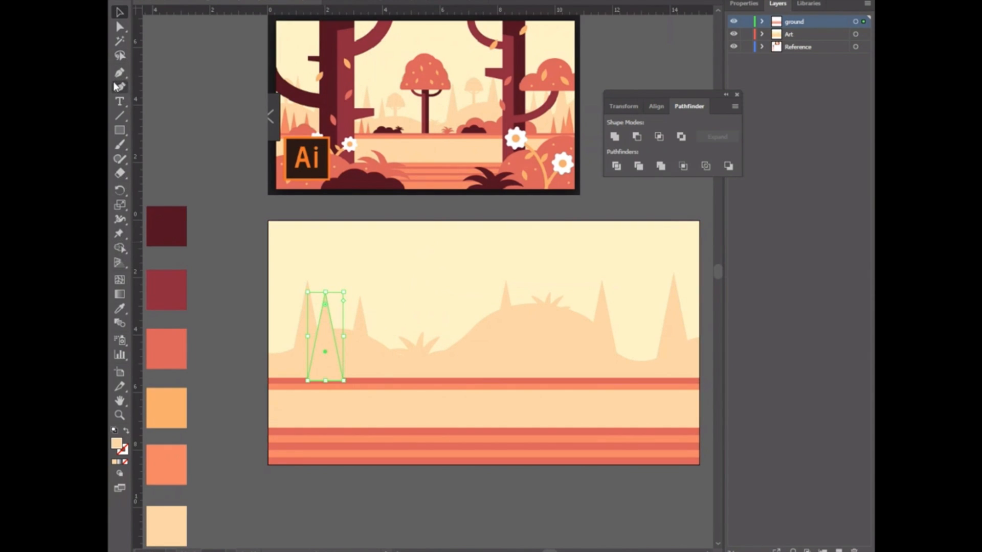
# Step: Recolour the copied triangle tree with the orange from the palette swatch
pyautogui.click(119, 309)
pyautogui.scroll(-2, 210, 333)
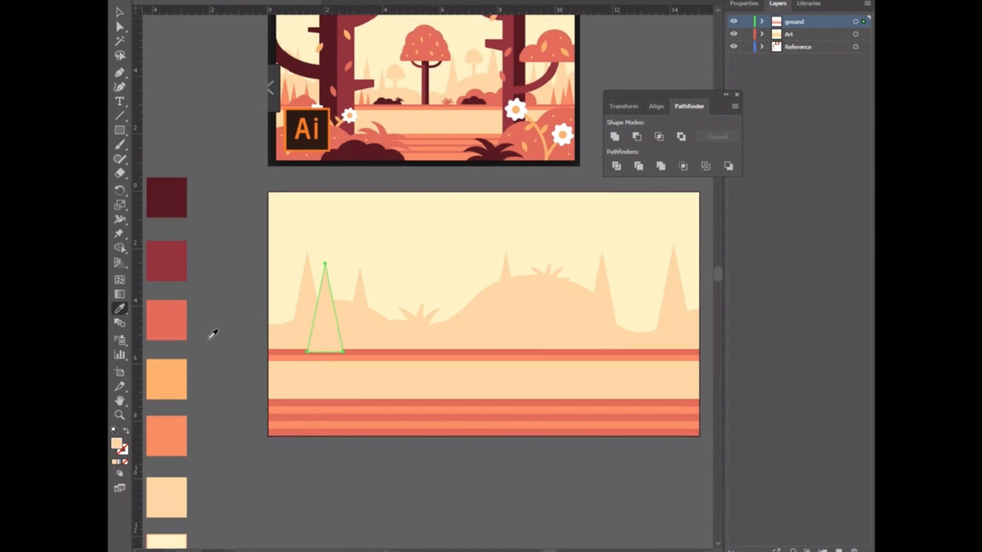
pyautogui.click(159, 416)
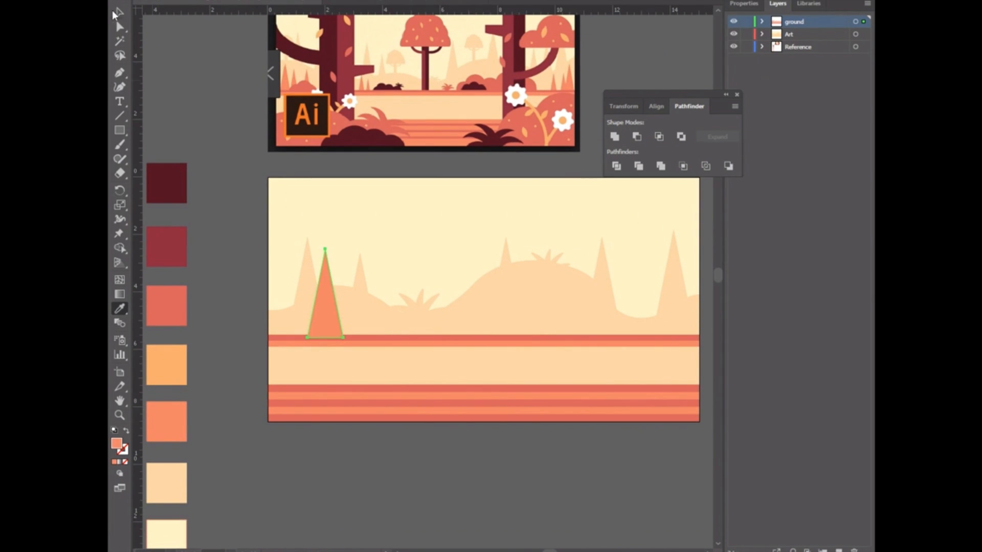
pyautogui.click(119, 12)
pyautogui.click(192, 132)
pyautogui.moveTo(317, 304); pyautogui.dragTo(298, 291)
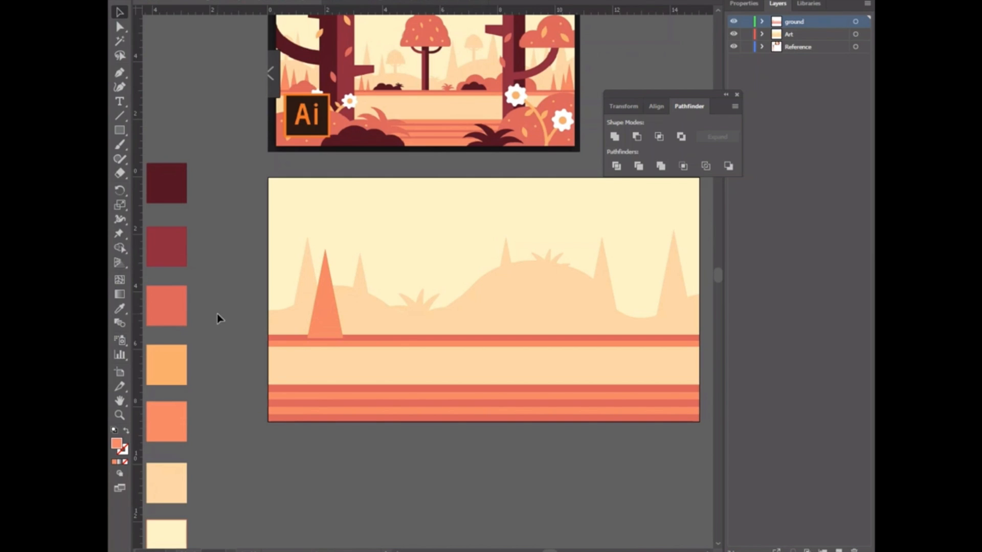
pyautogui.click(331, 325)
pyautogui.click(251, 324)
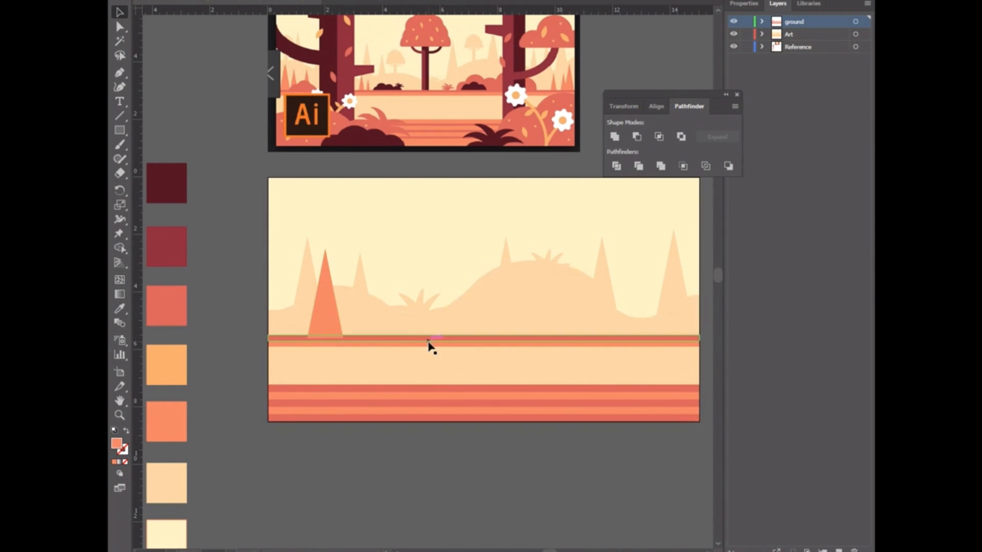
# Step: Create a new layer named "trees" between the ground and Art layers
pyautogui.click(839, 550)
pyautogui.moveTo(791, 21); pyautogui.dragTo(798, 44)
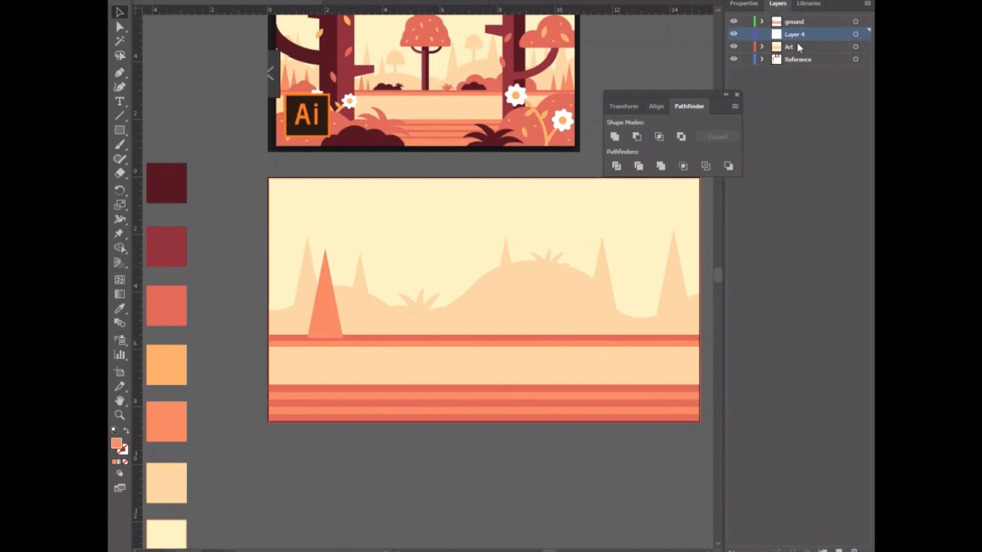
pyautogui.doubleClick(783, 34)
pyautogui.write('tt')
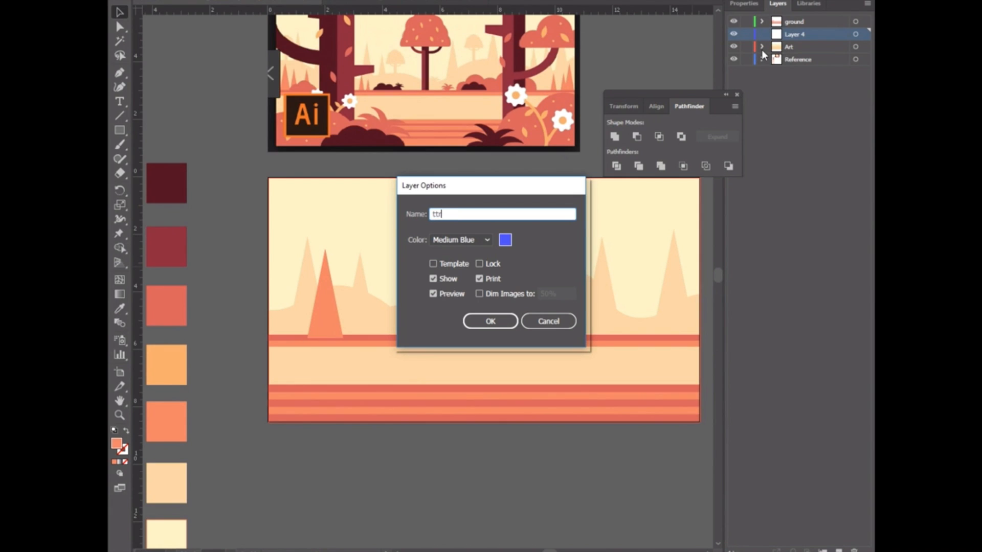
pyautogui.press('BackSpace')
pyautogui.write('rees')
pyautogui.click(490, 321)
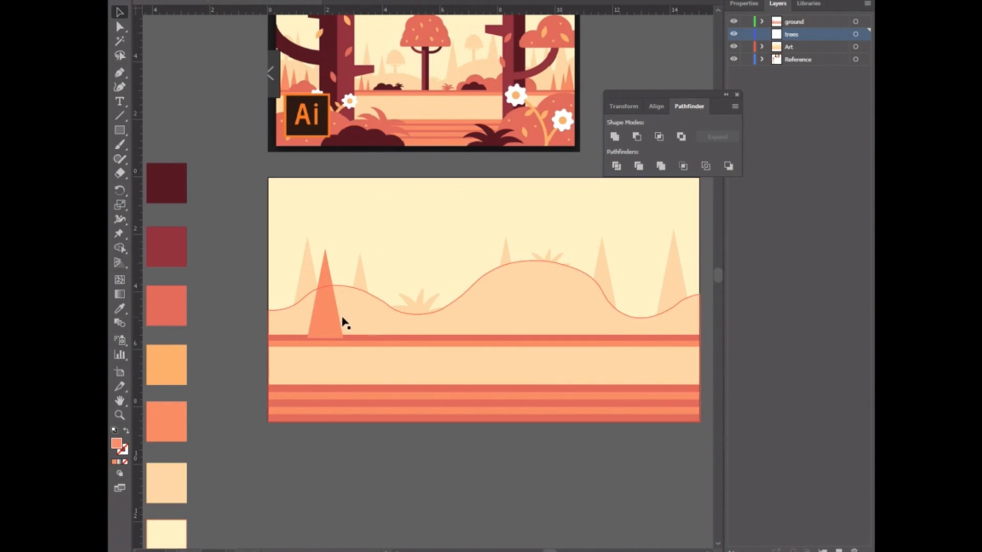
# Step: Move the orange triangle tree from the ground layer to the trees layer so its base sits behind the ground strip
pyautogui.click(338, 322)
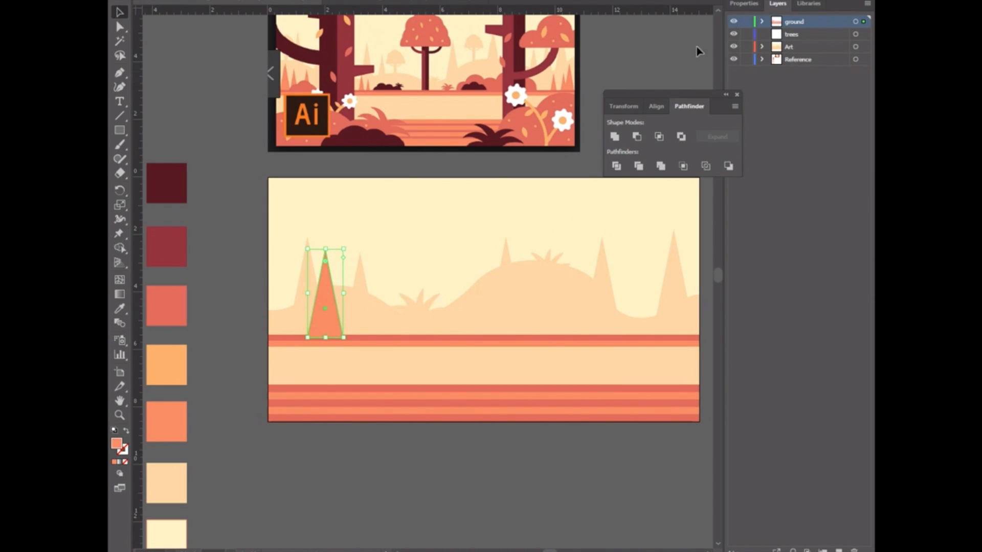
pyautogui.click(761, 21)
pyautogui.moveTo(808, 34); pyautogui.dragTo(810, 124)
pyautogui.click(762, 21)
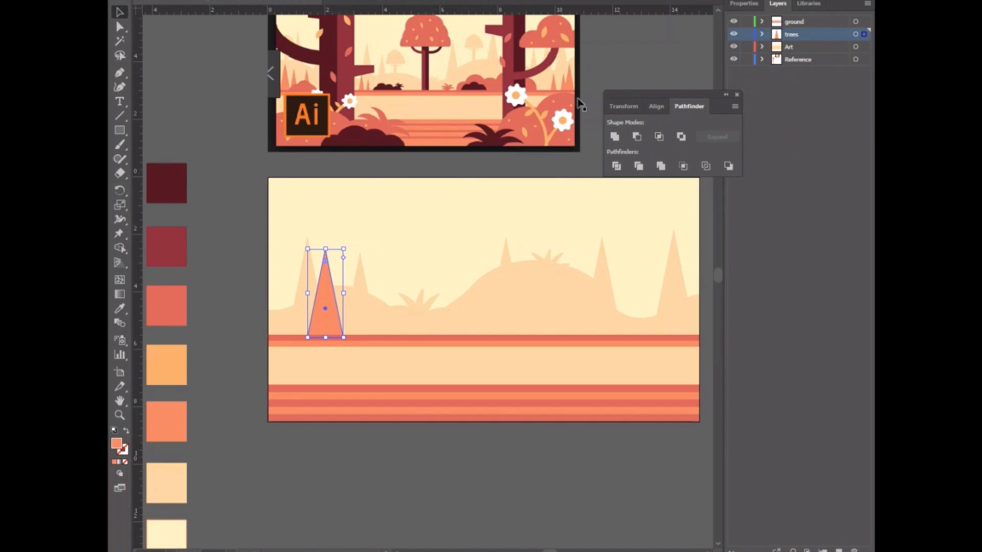
pyautogui.click(176, 136)
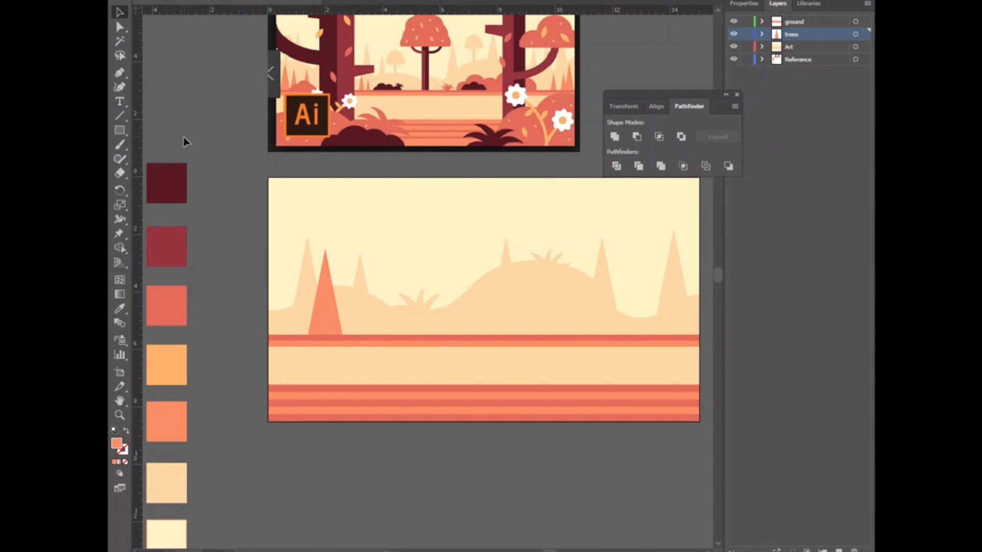
# Step: Place two smaller copies of the orange triangle tree along the ground strip, in front of the large right-hand hill
pyautogui.click(337, 319)
pyautogui.moveTo(324, 270); pyautogui.dragTo(569, 318)
pyautogui.moveTo(324, 291); pyautogui.dragTo(517, 316)
pyautogui.moveTo(532, 250); pyautogui.dragTo(523, 266)
pyautogui.click(270, 161)
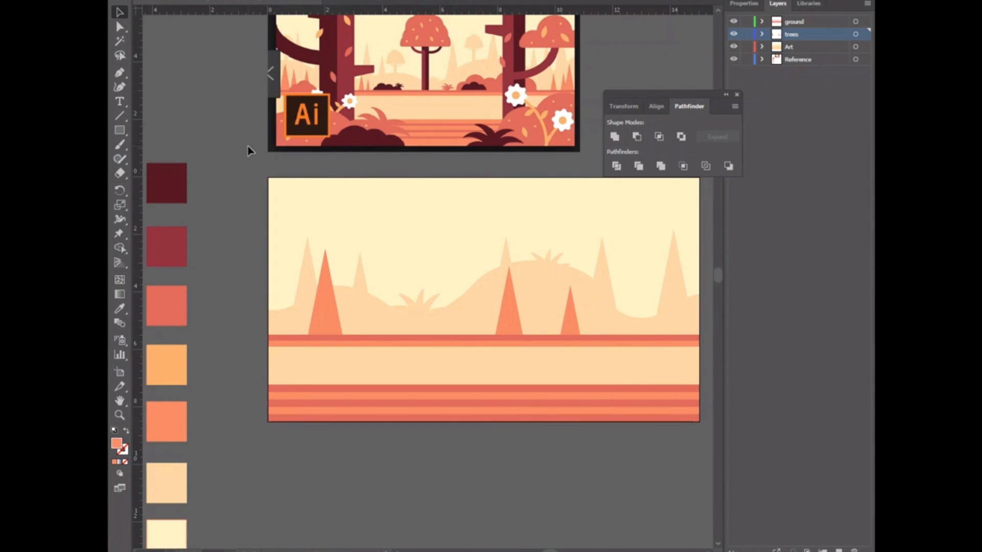
pyautogui.click(455, 346)
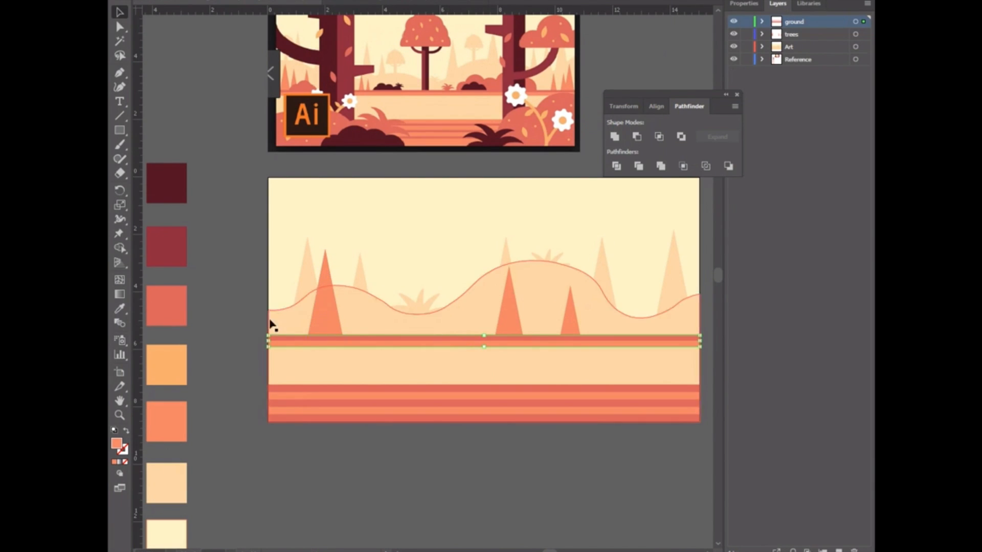
pyautogui.click(228, 278)
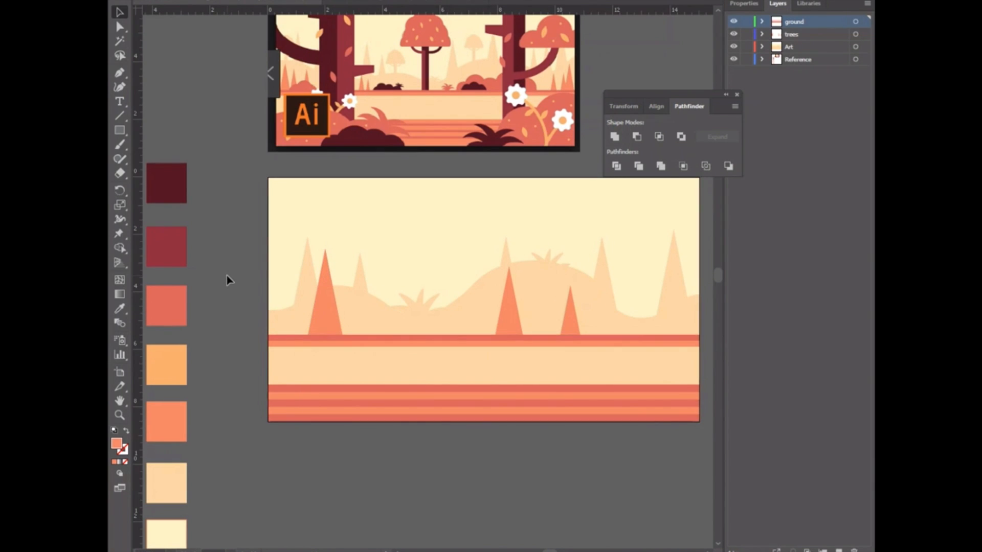
# Step: Duplicate the pale grass tuft between the hills onto the trees layer and set the copy above the original
pyautogui.click(415, 305)
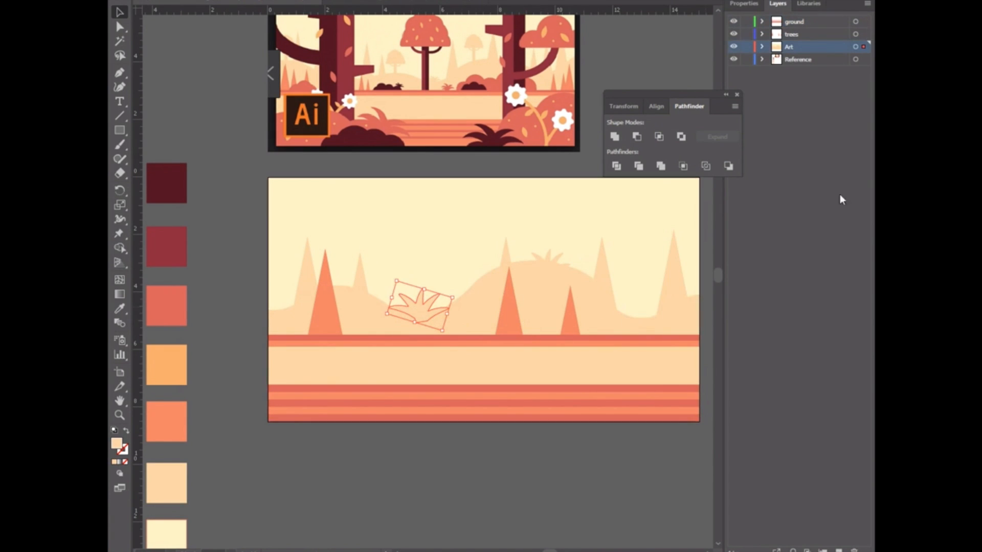
pyautogui.moveTo(863, 47); pyautogui.dragTo(863, 34)
pyautogui.moveTo(402, 300); pyautogui.dragTo(406, 271)
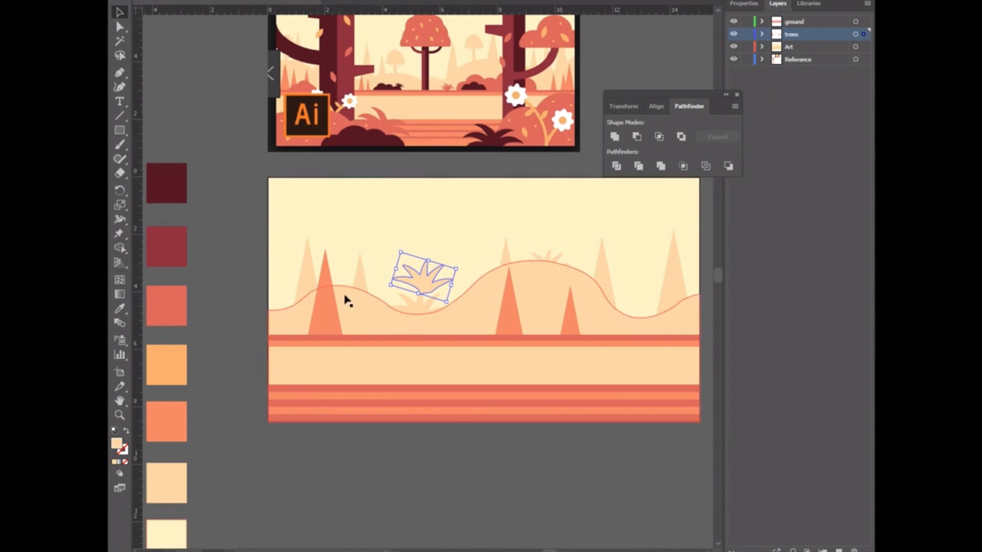
# Step: Recolour the copied grass tuft to match the orange trees, shrink and straighten it, and stand it on the ground strip
pyautogui.click(120, 310)
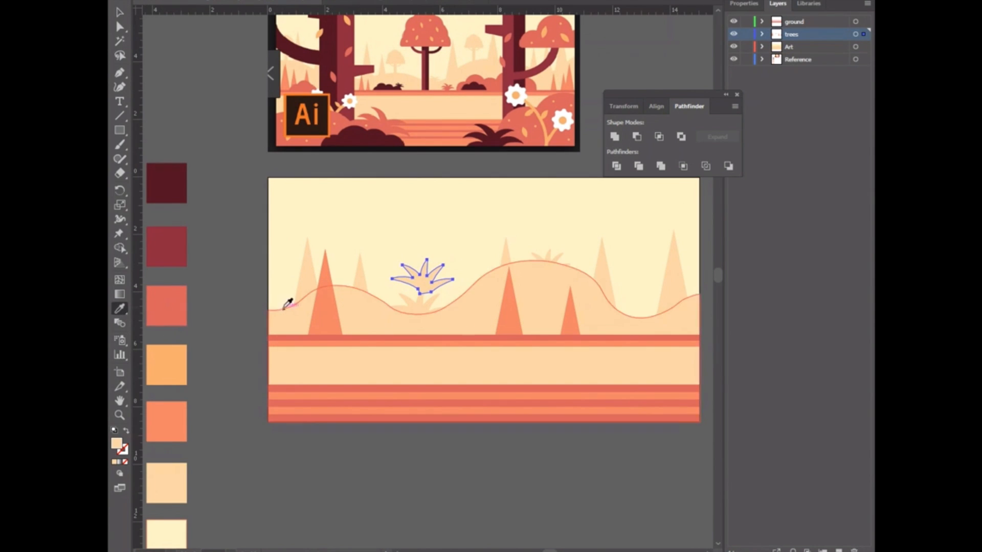
pyautogui.click(325, 306)
pyautogui.click(119, 12)
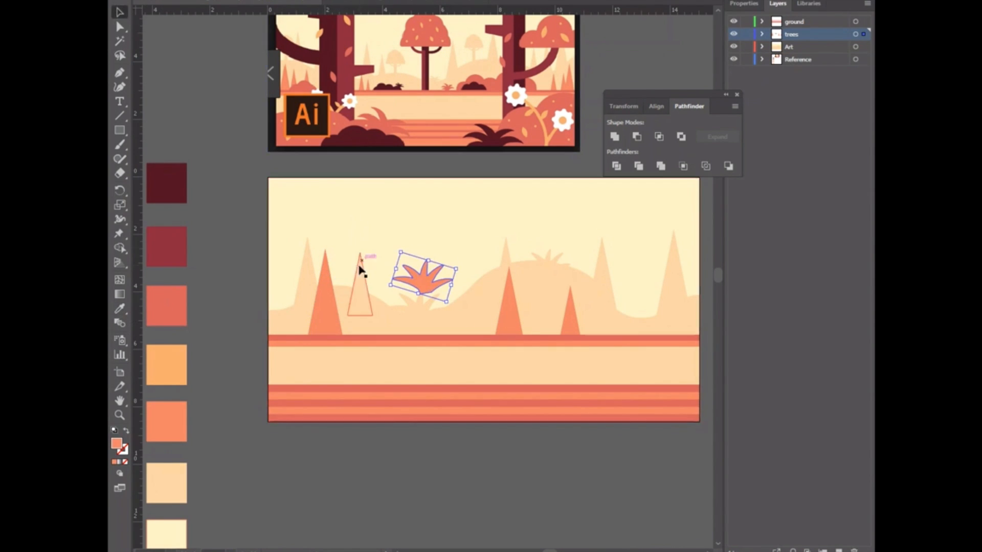
pyautogui.moveTo(400, 252); pyautogui.dragTo(387, 327)
pyautogui.click(219, 185)
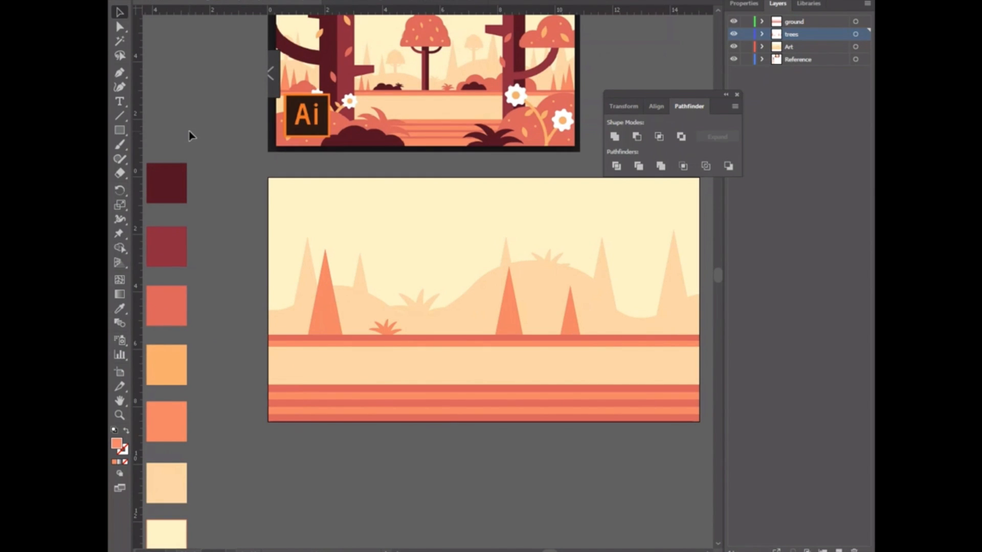
# Step: Examine the dark bushes and small plants along the ground line in the reference image
pyautogui.scroll(3, 254, 212)
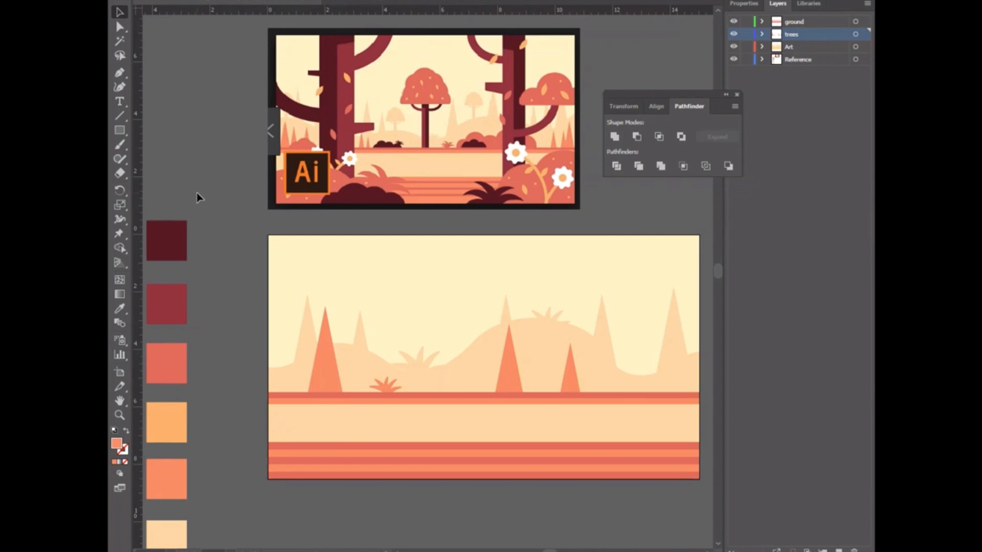
pyautogui.click(361, 164)
pyautogui.click(361, 195)
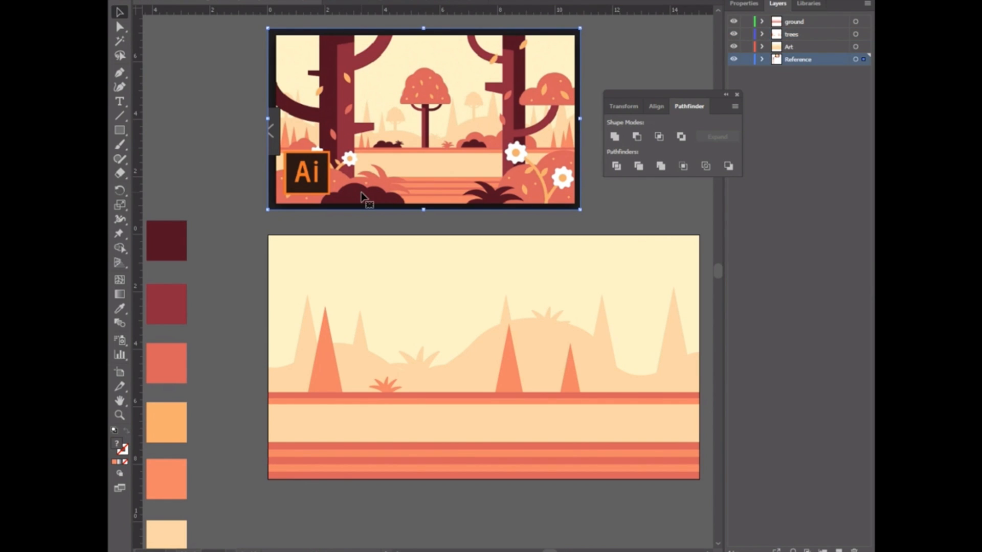
pyautogui.hotkey('ctrl', '=')
pyautogui.hotkey('ctrl', '=')
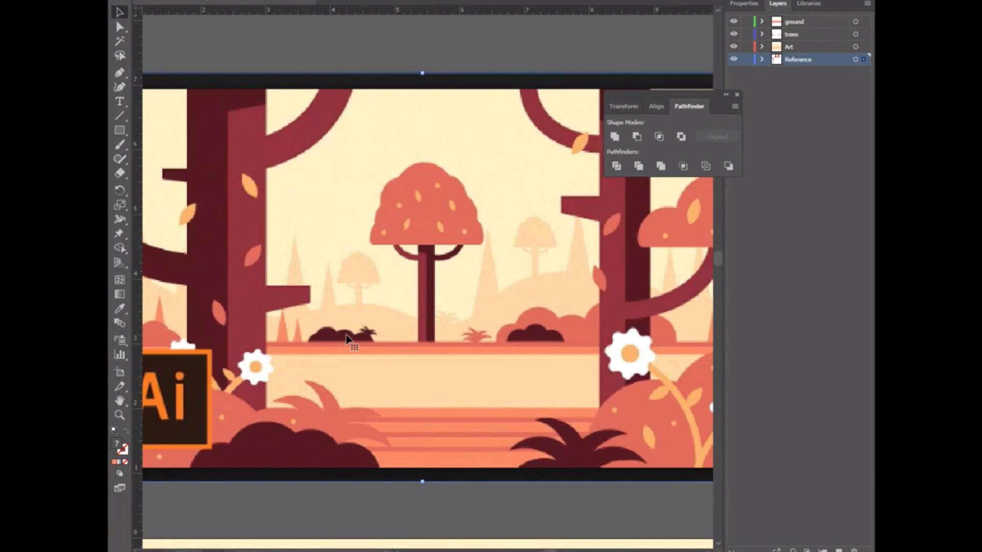
pyautogui.hotkey('ctrl', '-')
pyautogui.hotkey('ctrl', '-')
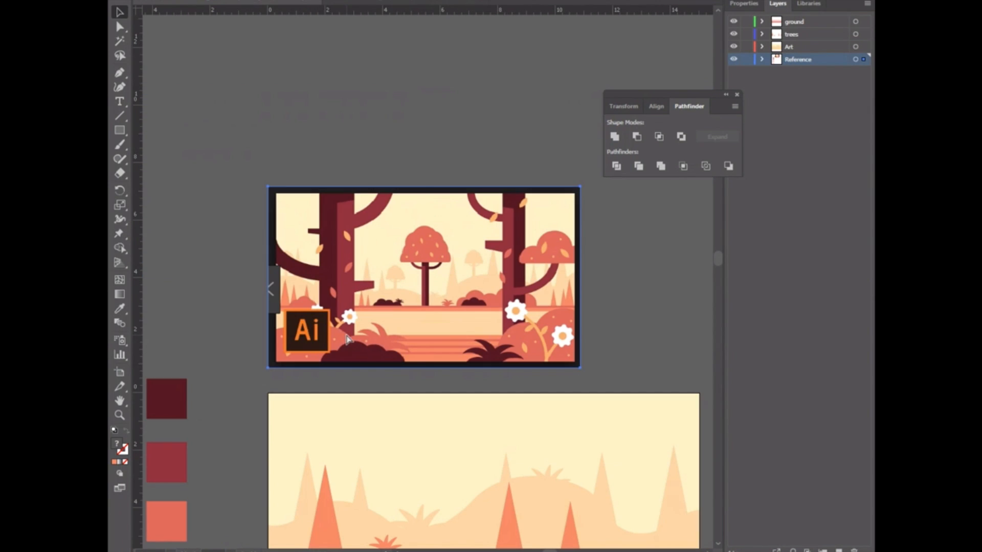
pyautogui.click(120, 102)
pyautogui.click(119, 88)
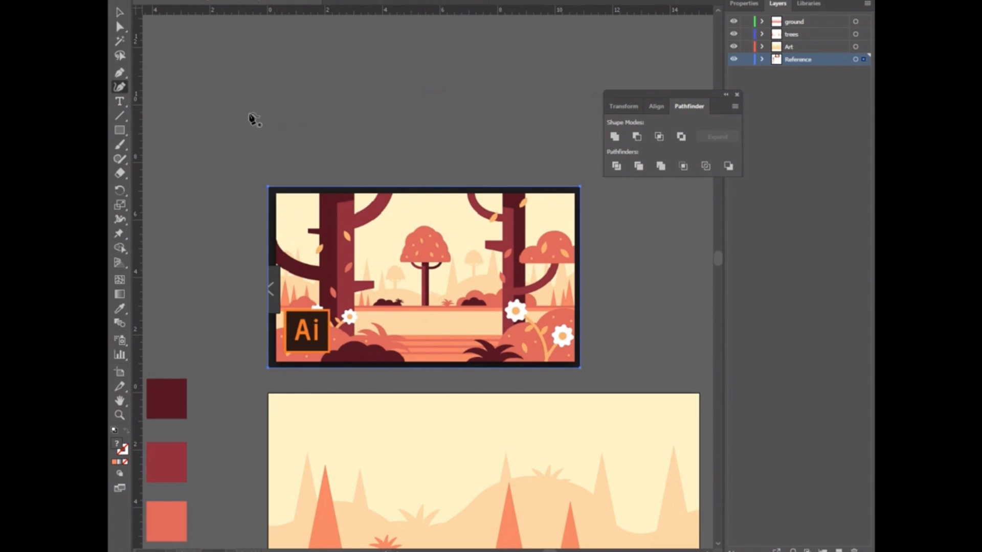
pyautogui.click(202, 132)
pyautogui.click(396, 132)
pyautogui.click(335, 72)
pyautogui.click(290, 94)
pyautogui.click(278, 72)
pyautogui.click(205, 75)
pyautogui.click(199, 96)
pyautogui.click(201, 132)
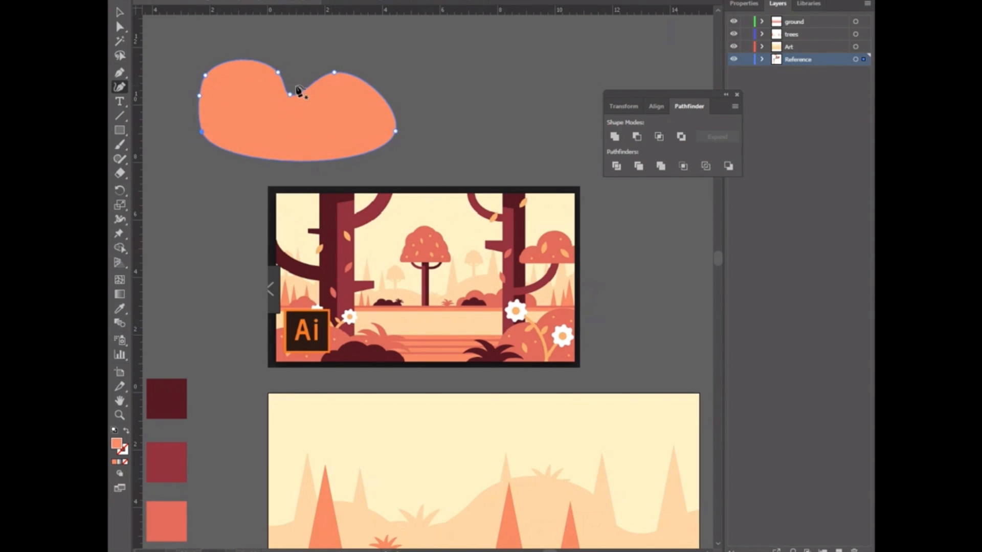
pyautogui.moveTo(290, 94); pyautogui.dragTo(305, 86)
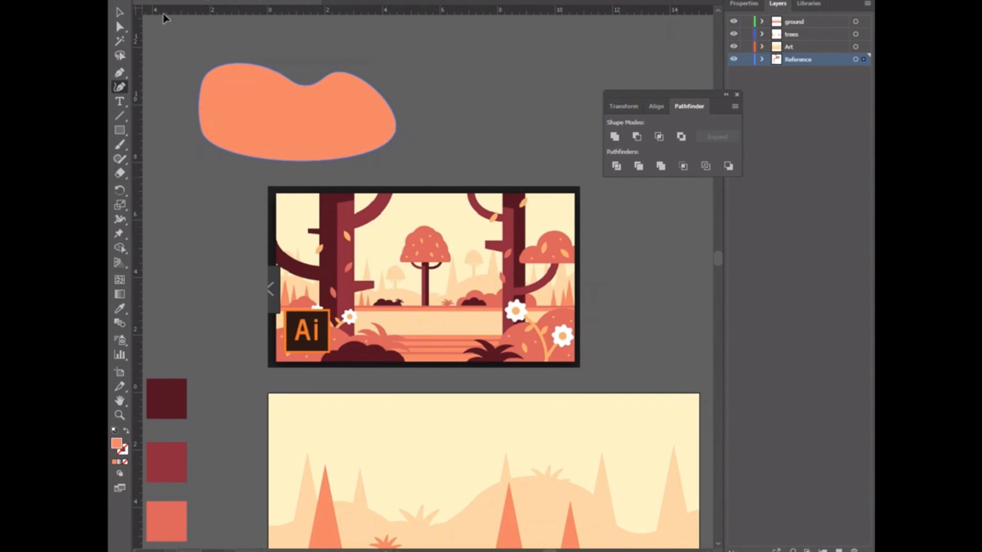
pyautogui.click(126, 17)
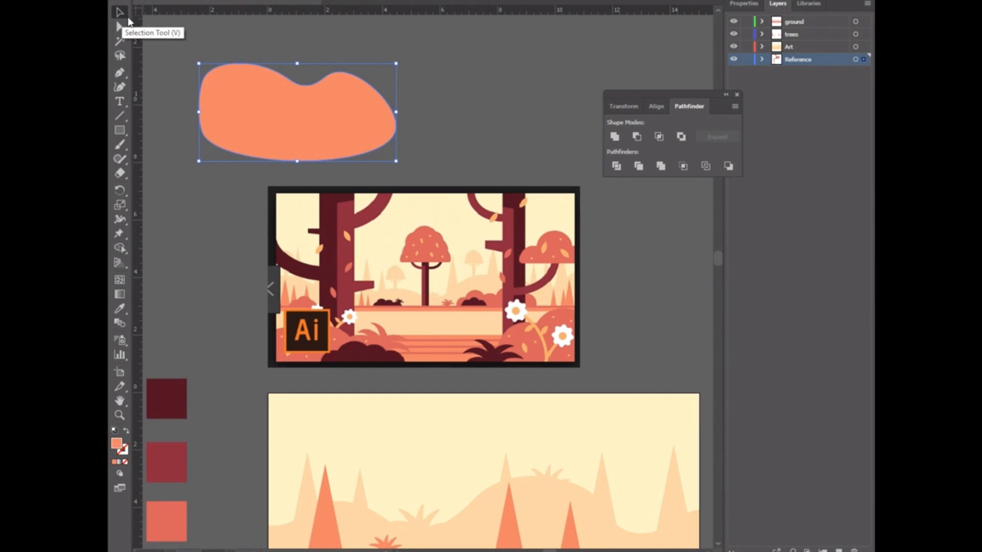
pyautogui.press('Delete')
# Step: Create a rectangle about 3 in wide and 8.5 in high with the Rectangle tool
pyautogui.scroll(-5, 237, 136)
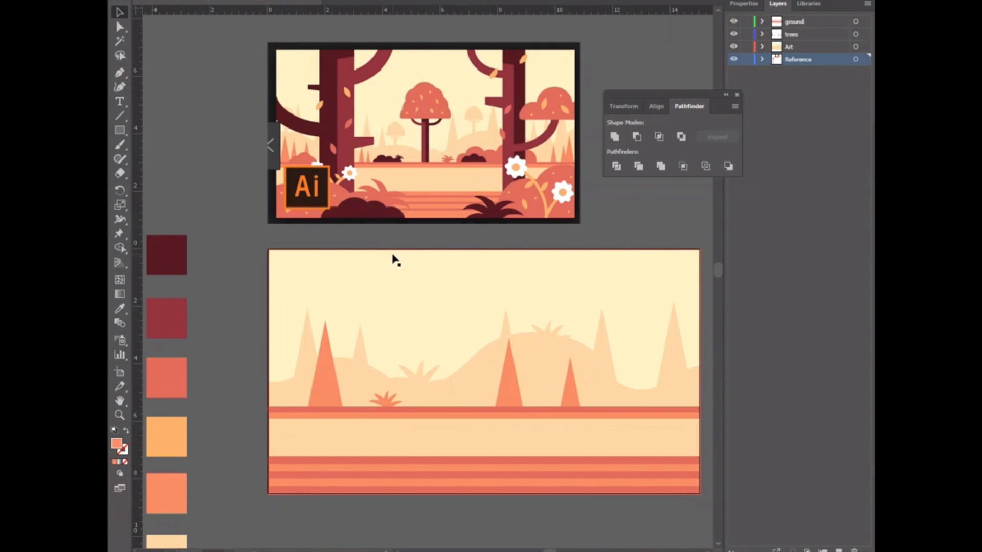
pyautogui.click(119, 130)
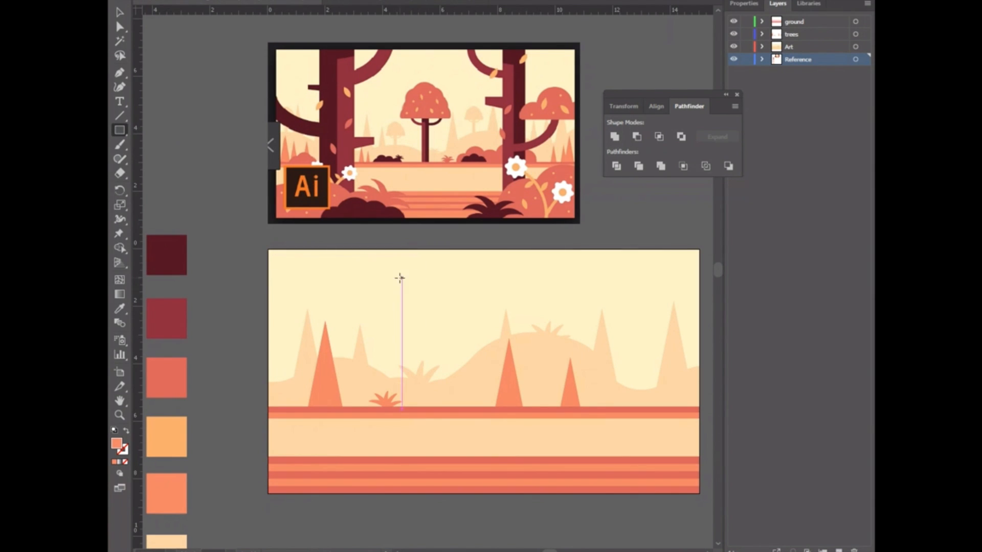
pyautogui.hotkey('ctrl', '-')
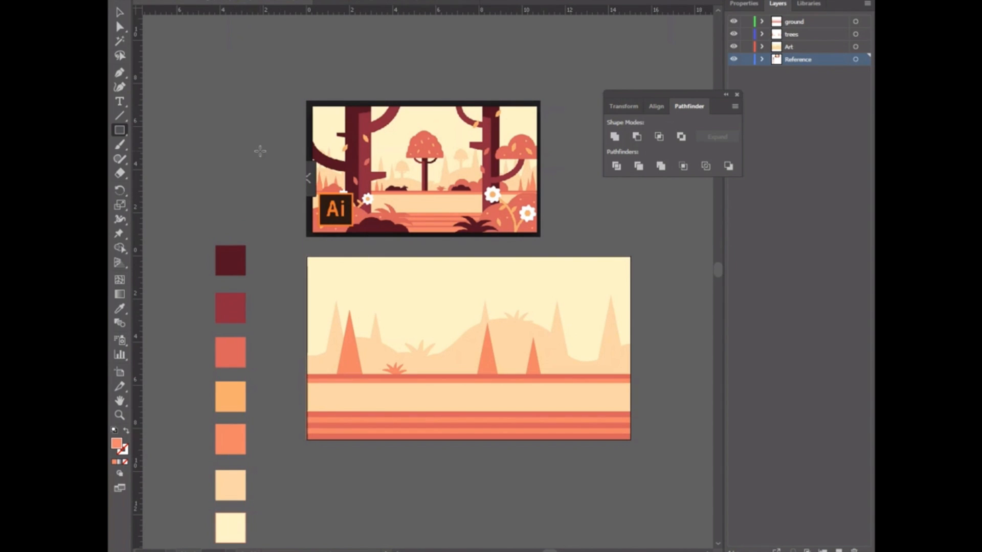
pyautogui.click(388, 347)
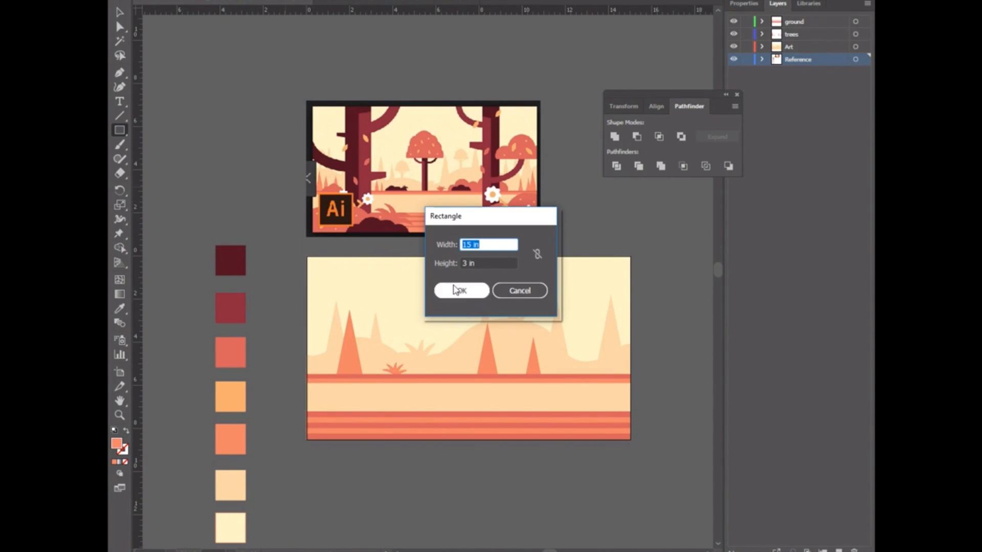
pyautogui.doubleClick(462, 263)
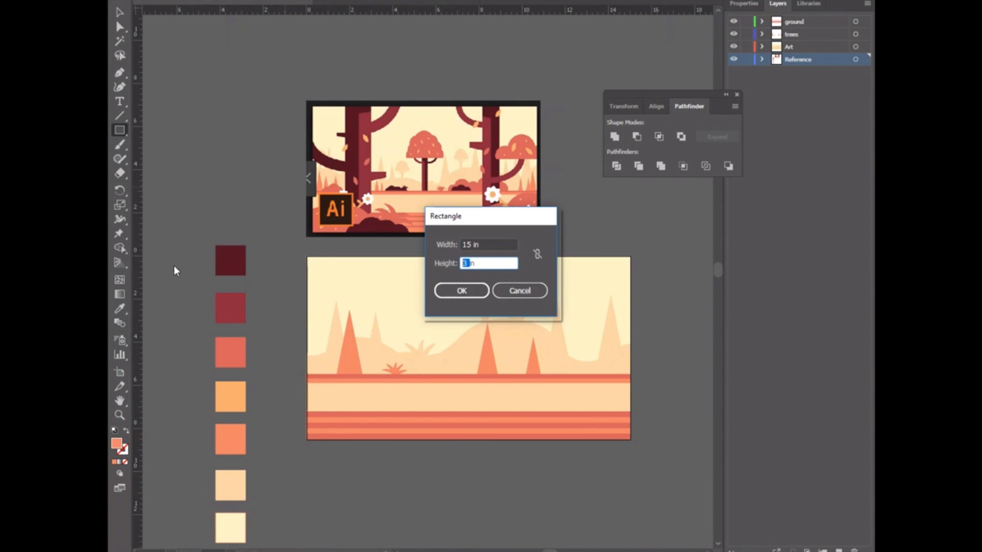
pyautogui.write('8.5')
pyautogui.press('Tab')
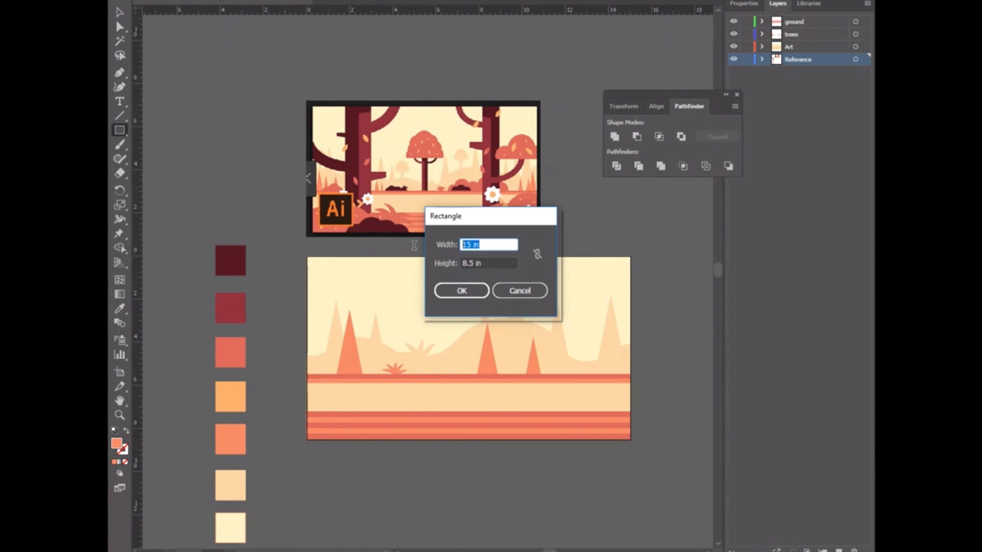
pyautogui.click(457, 288)
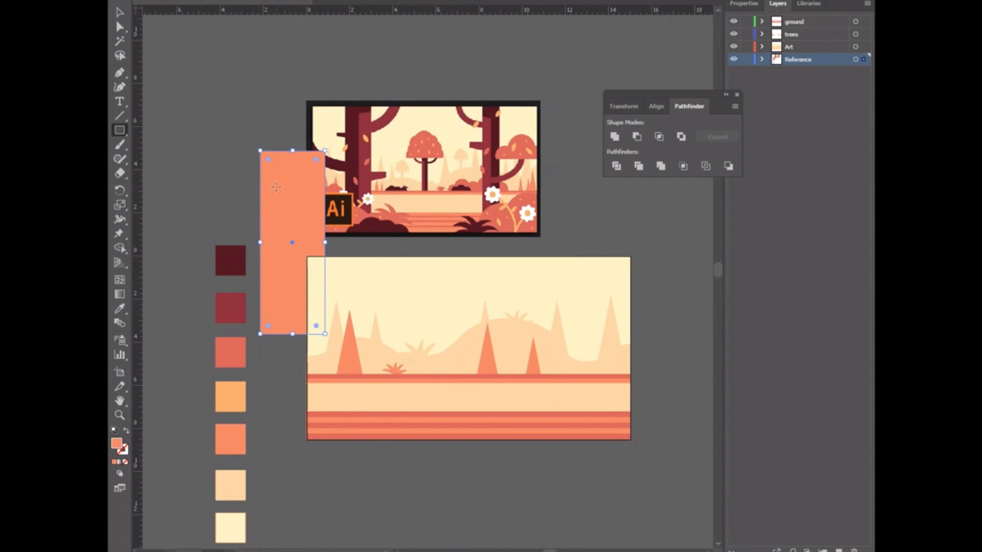
# Step: Place the rectangle over the full height of the landscape, left of centre, and narrow it to about 2 in wide
pyautogui.press('v')
pyautogui.moveTo(292, 187); pyautogui.dragTo(389, 287)
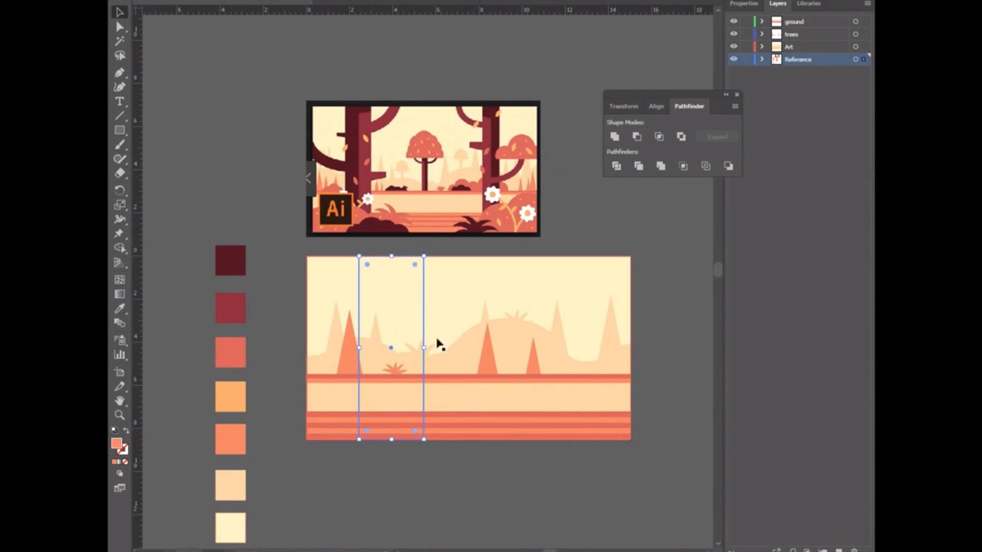
pyautogui.moveTo(423, 347); pyautogui.dragTo(402, 348)
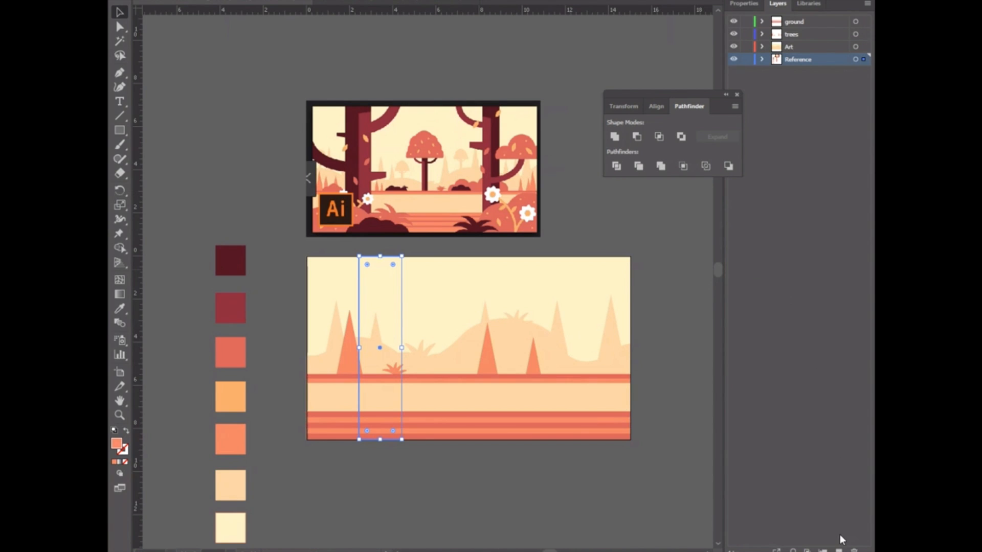
# Step: Create a new layer named dark tree and put it above the ground layer in the layer order
pyautogui.click(839, 550)
pyautogui.doubleClick(808, 59)
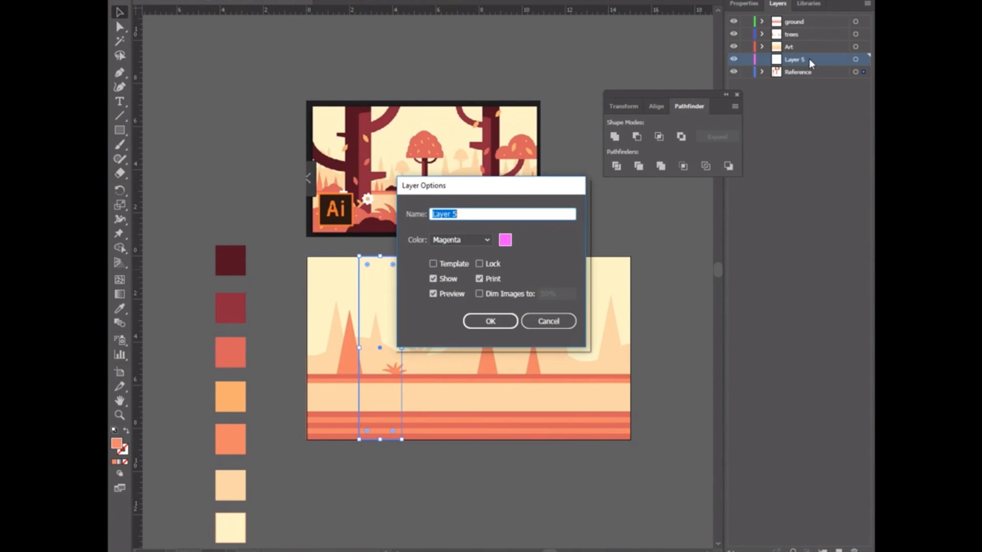
pyautogui.press('BackSpace')
pyautogui.write('dark tree')
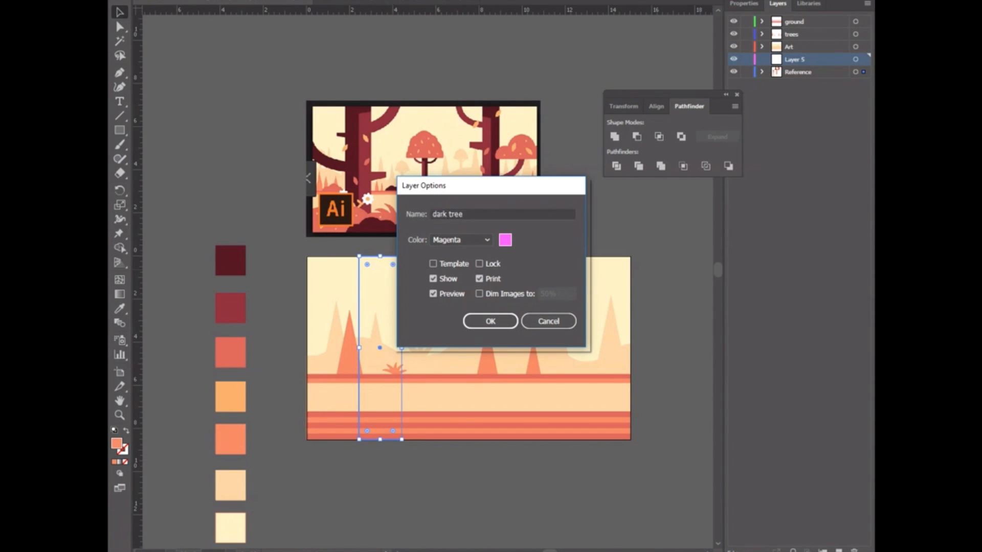
pyautogui.press('Return')
pyautogui.moveTo(800, 62); pyautogui.dragTo(796, 18)
# Step: Transfer the tall rectangle from the Reference layer to the dark tree layer and fill it with the second-darkest red swatch's colour
pyautogui.click(762, 72)
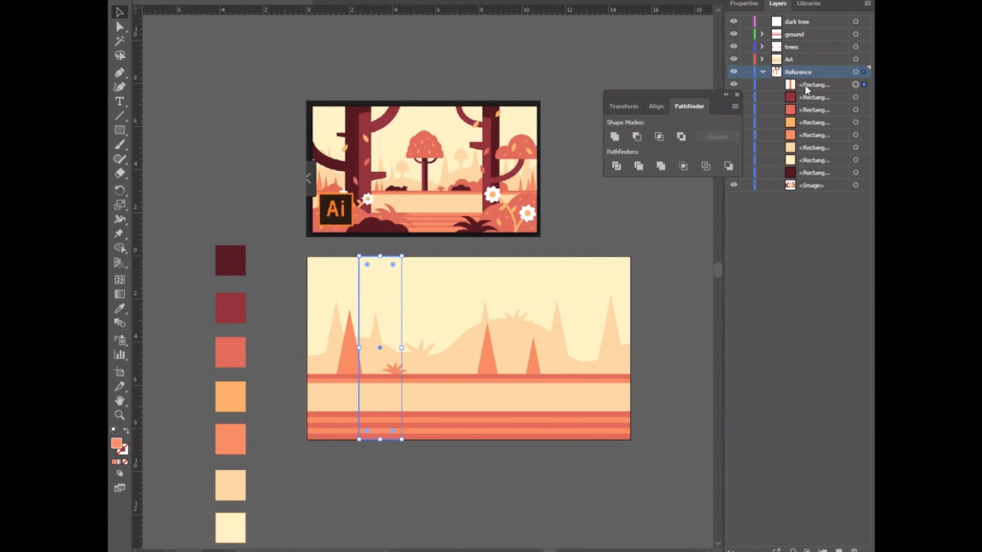
pyautogui.click(763, 71)
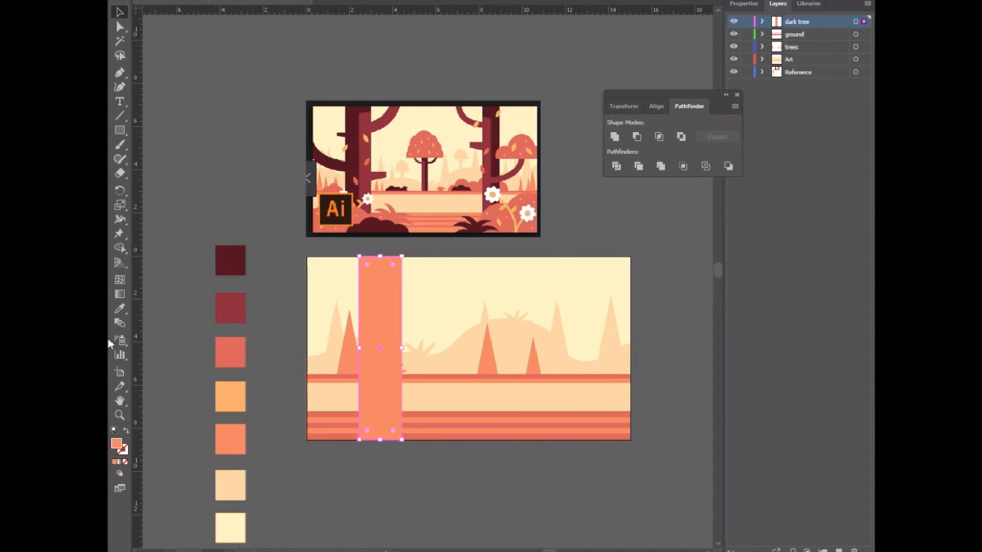
pyautogui.click(121, 309)
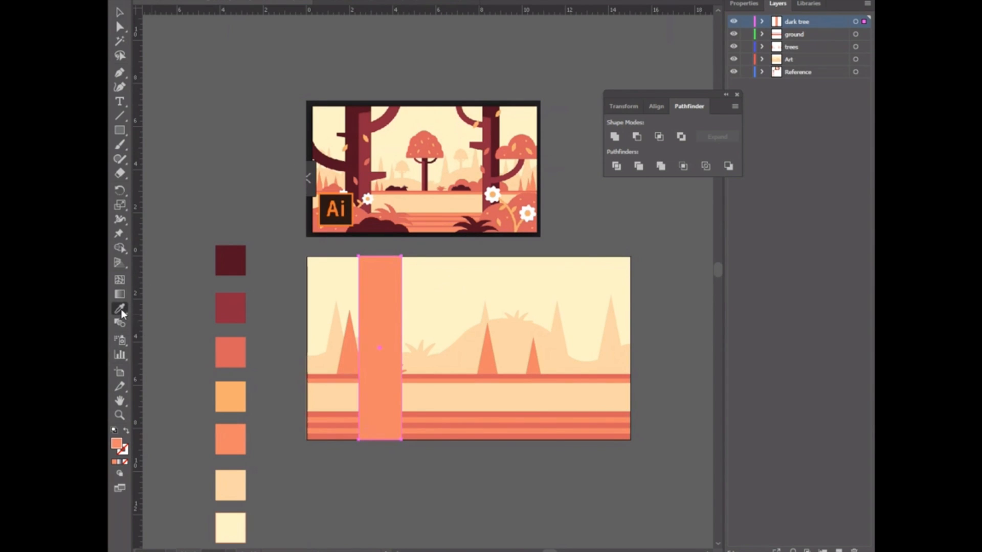
pyautogui.click(234, 309)
pyautogui.click(120, 12)
pyautogui.click(219, 176)
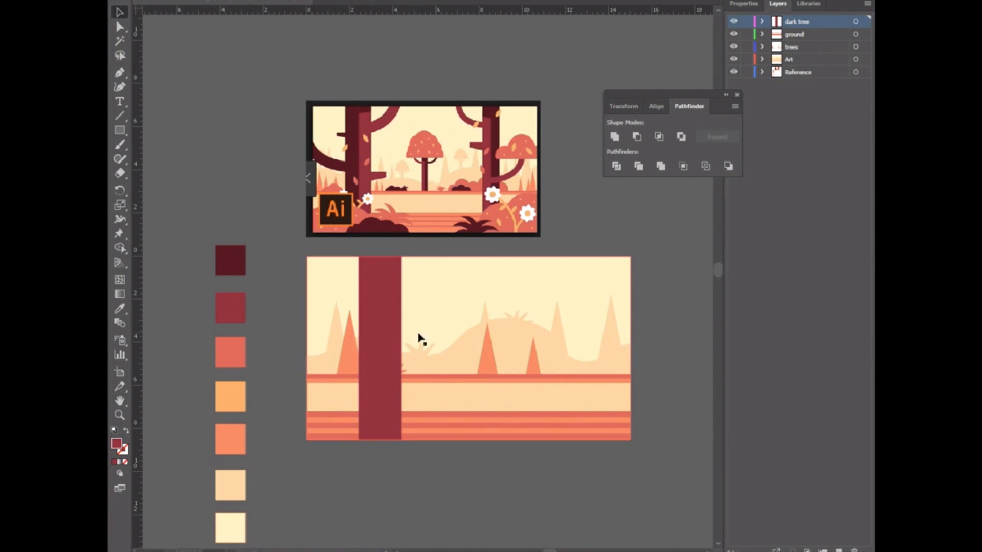
pyautogui.click(381, 343)
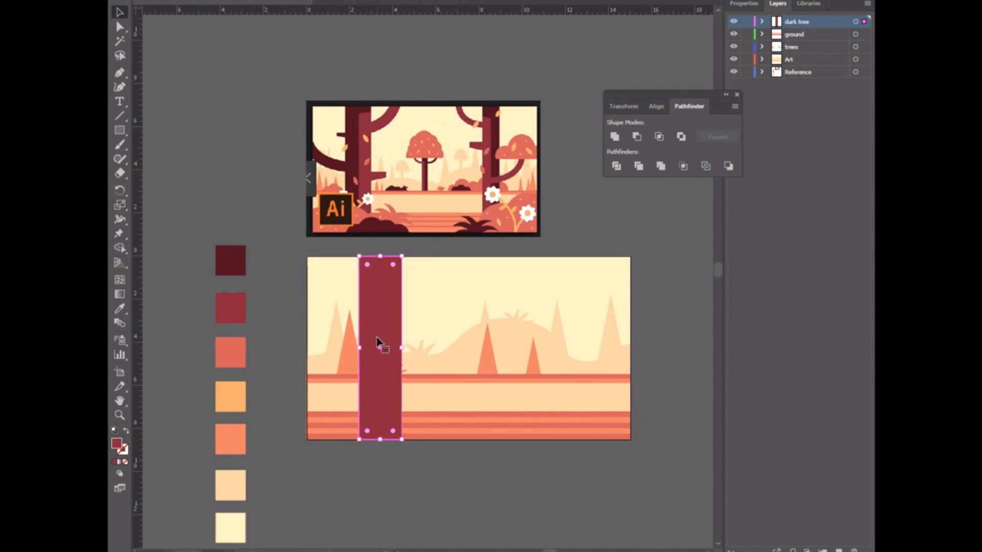
pyautogui.click(454, 281)
pyautogui.hotkey('ctrl', '-')
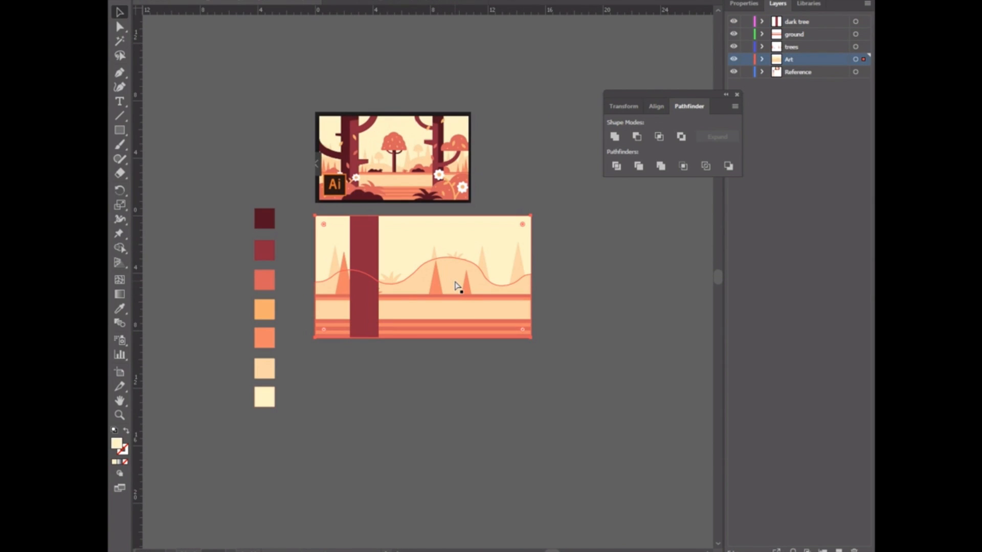
pyautogui.hotkey('ctrl', '+')
pyautogui.hotkey('ctrl', '+')
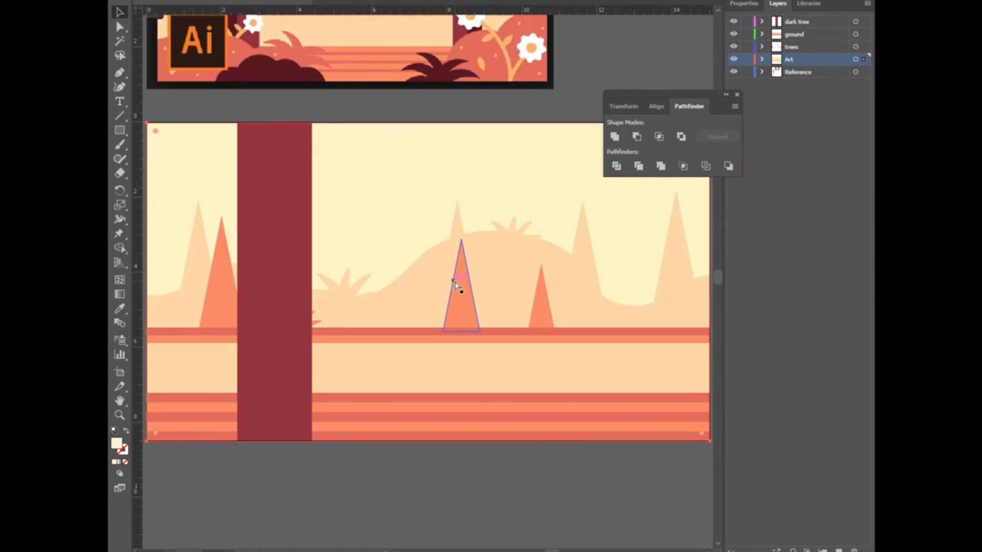
pyautogui.hotkey('ctrl', '-')
pyautogui.hotkey('ctrl', '-')
pyautogui.hotkey('ctrl', '+')
# Step: Duplicate the red trunk, narrow the copy to about 1 in, and stand it near the right-hand side of the landscape
pyautogui.keyDown('shift'); pyautogui.click(341, 281); pyautogui.keyUp('shift')
pyautogui.click(340, 286)
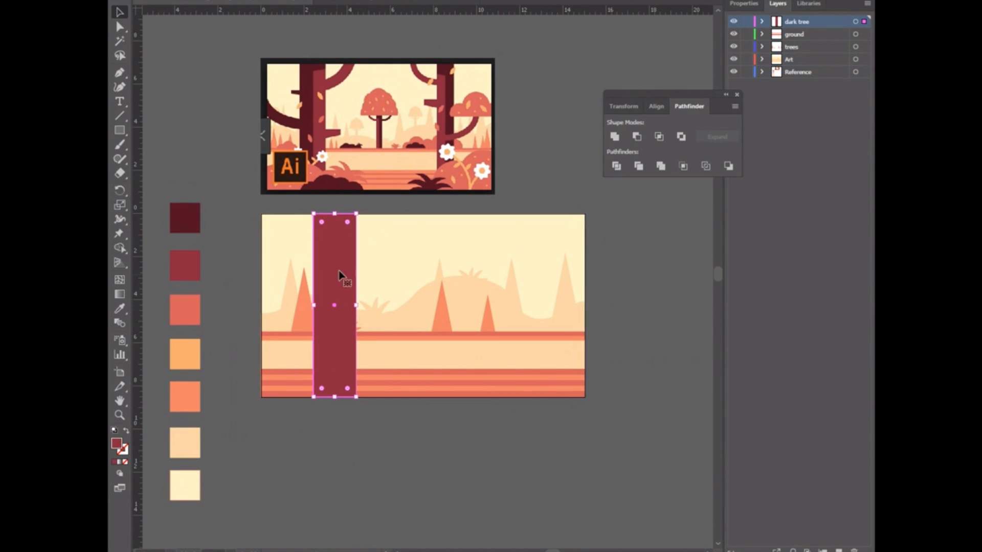
pyautogui.hotkey('ctrl', 'c')
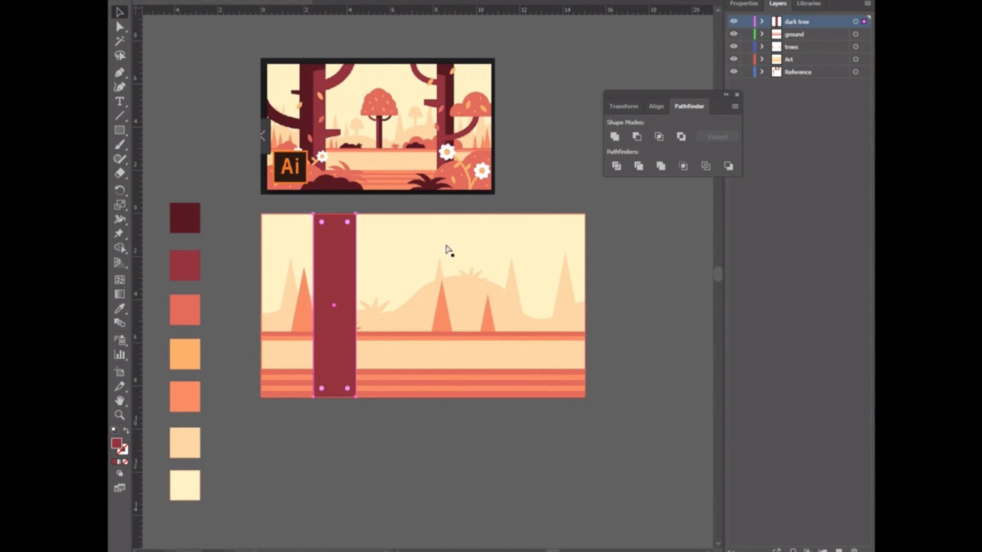
pyautogui.hotkey('ctrl', 'v')
pyautogui.moveTo(412, 281); pyautogui.dragTo(495, 263)
pyautogui.moveTo(520, 306); pyautogui.dragTo(503, 306)
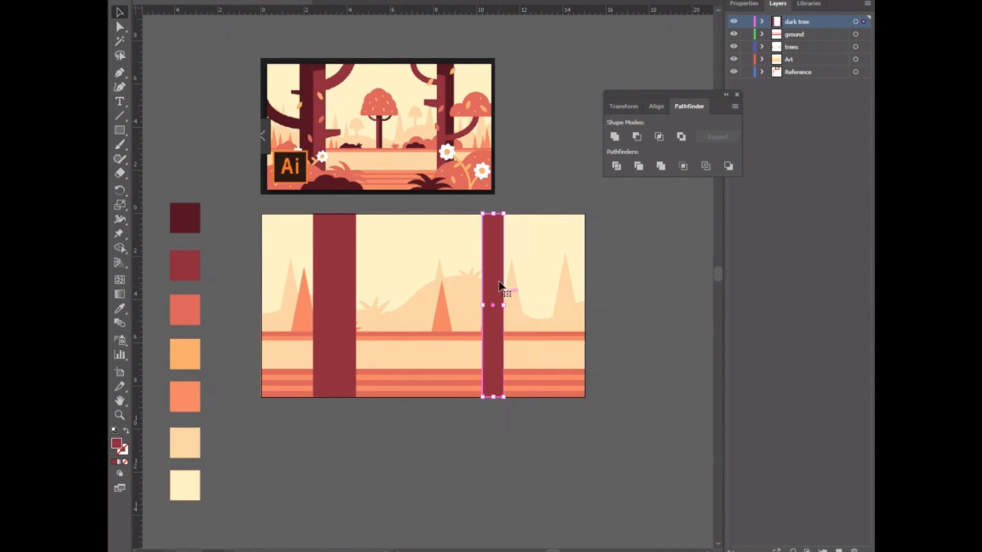
pyautogui.moveTo(492, 271); pyautogui.dragTo(505, 269)
pyautogui.click(466, 457)
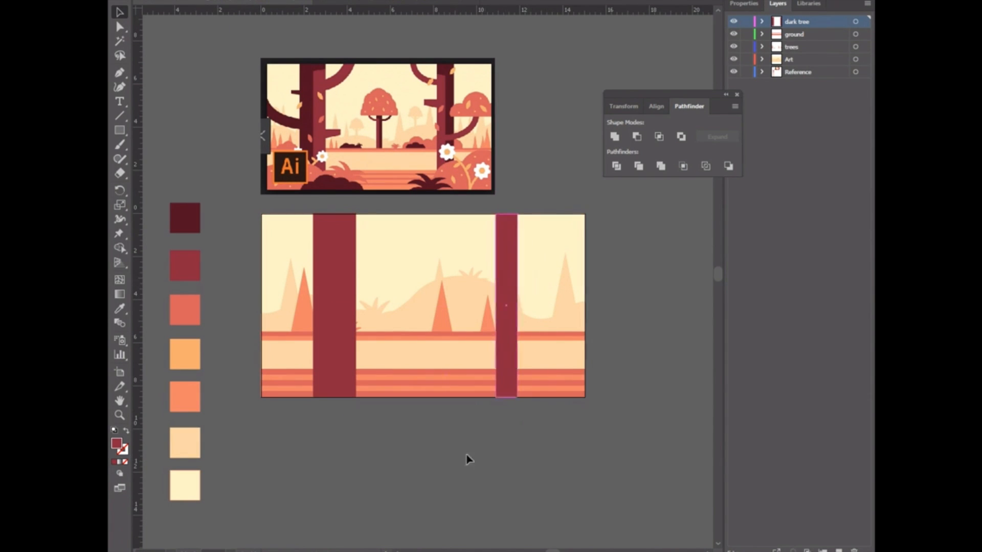
pyautogui.click(340, 374)
pyautogui.click(353, 423)
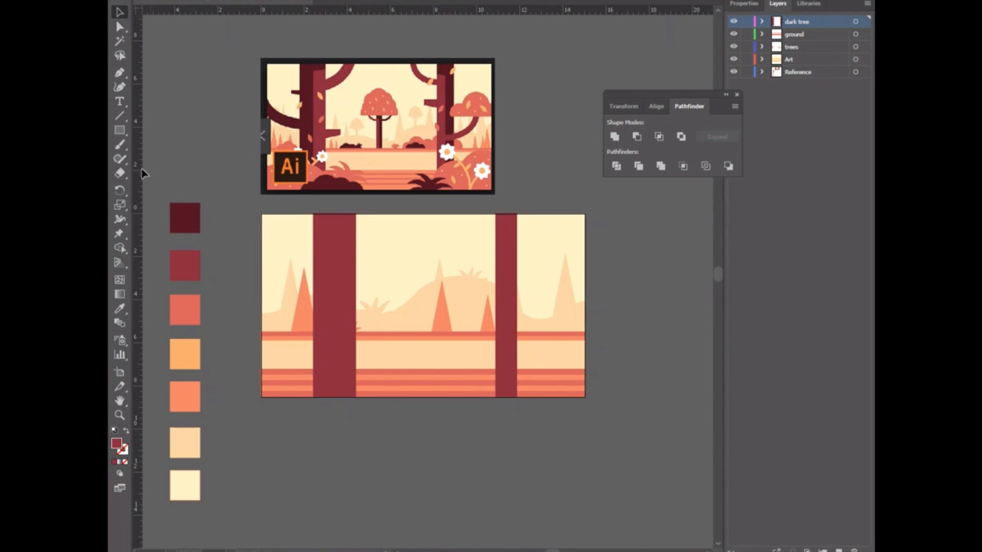
pyautogui.click(124, 131)
pyautogui.moveTo(200, 93)
pyautogui.mouseDown()
pyautogui.moveTo(241, 175)
pyautogui.moveTo(253, 270)
pyautogui.mouseUp()
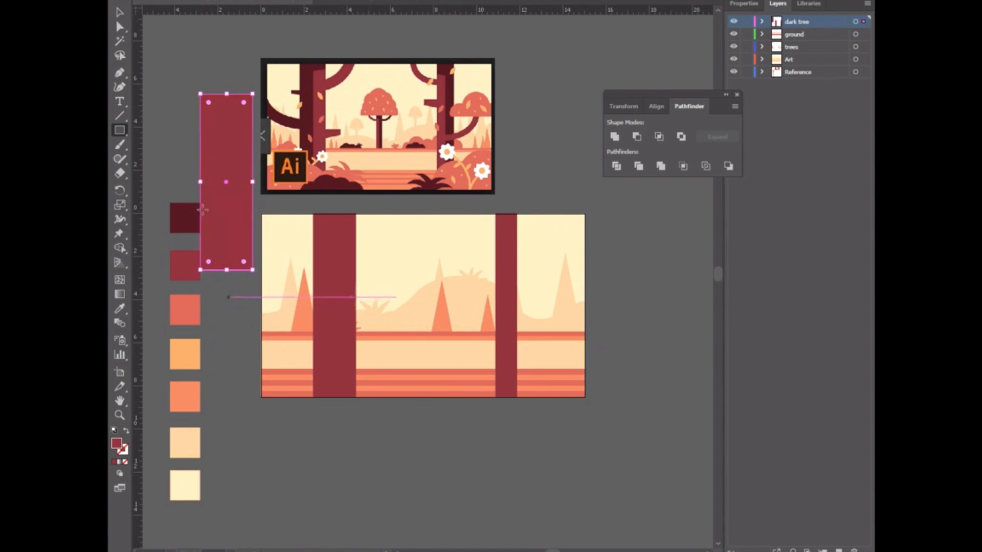
pyautogui.click(121, 11)
pyautogui.moveTo(215, 155); pyautogui.dragTo(409, 276)
pyautogui.moveTo(422, 213); pyautogui.dragTo(431, 212)
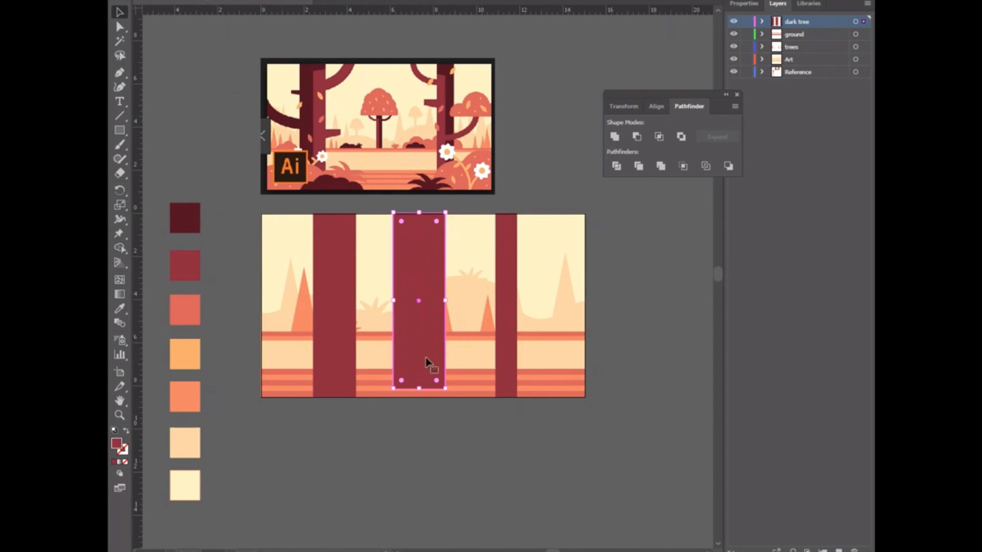
pyautogui.moveTo(422, 390); pyautogui.dragTo(421, 394)
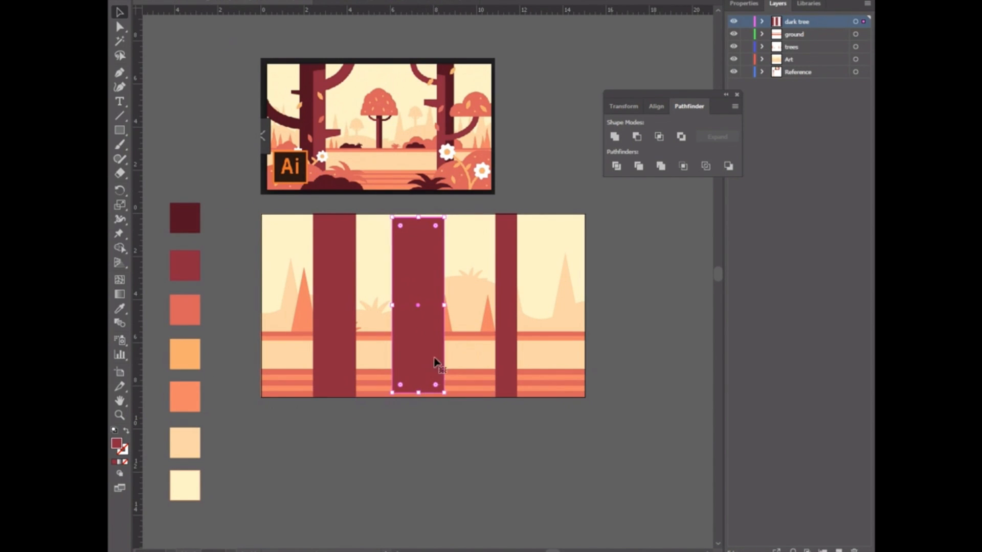
pyautogui.moveTo(418, 393); pyautogui.dragTo(419, 397)
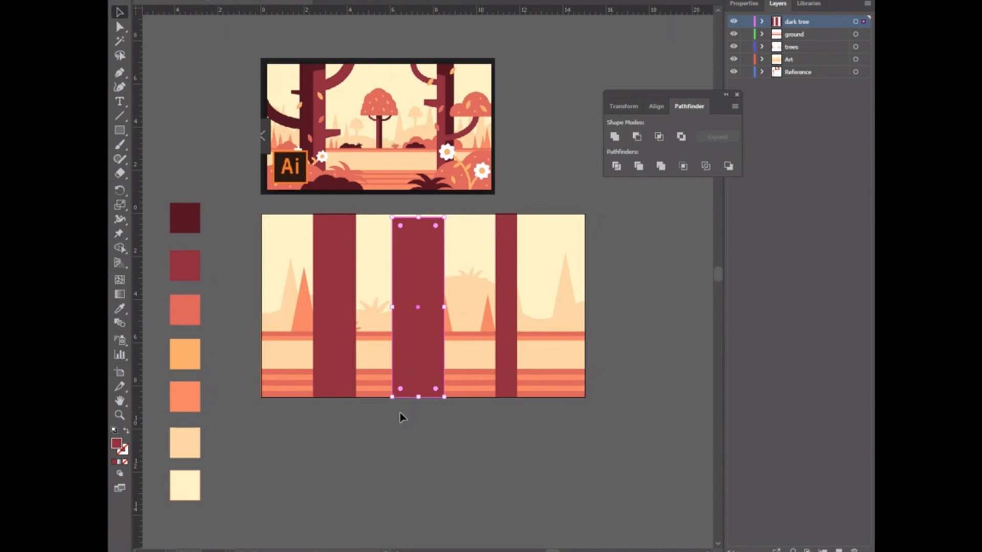
pyautogui.press('Delete')
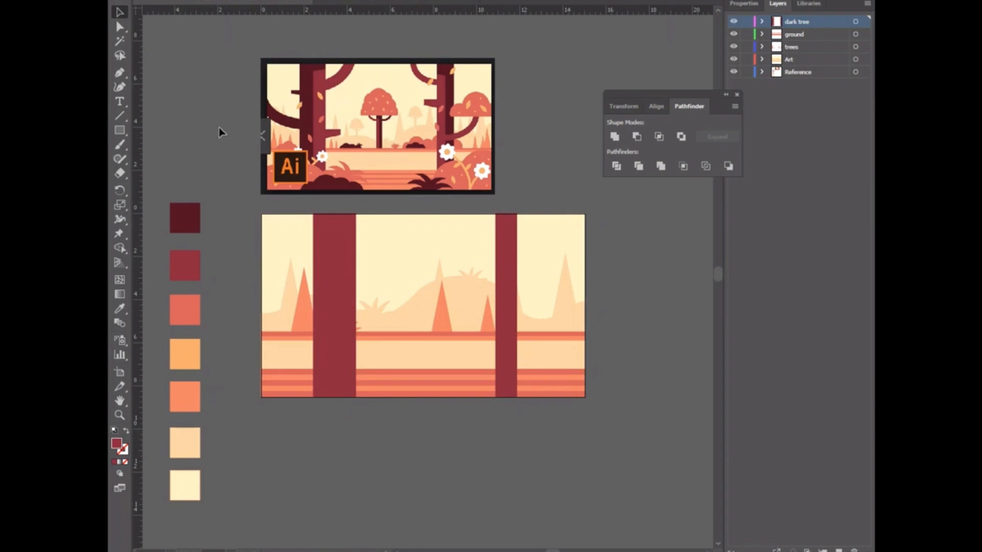
# Step: Duplicate the wide left trunk, align the copy over it, and narrow the copy to cover only the trunk's left half
pyautogui.click(347, 294)
pyautogui.click(347, 294)
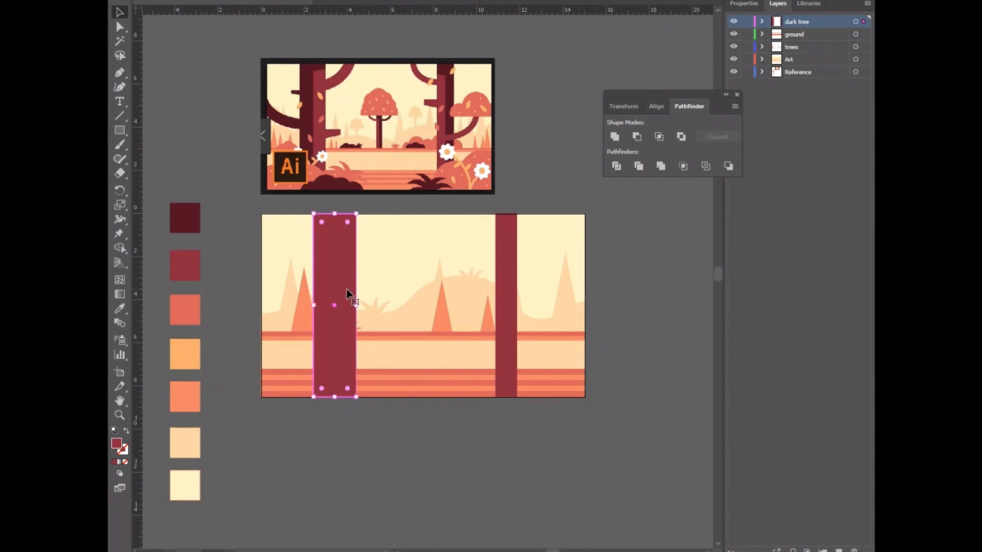
pyautogui.hotkey('ctrl', '+')
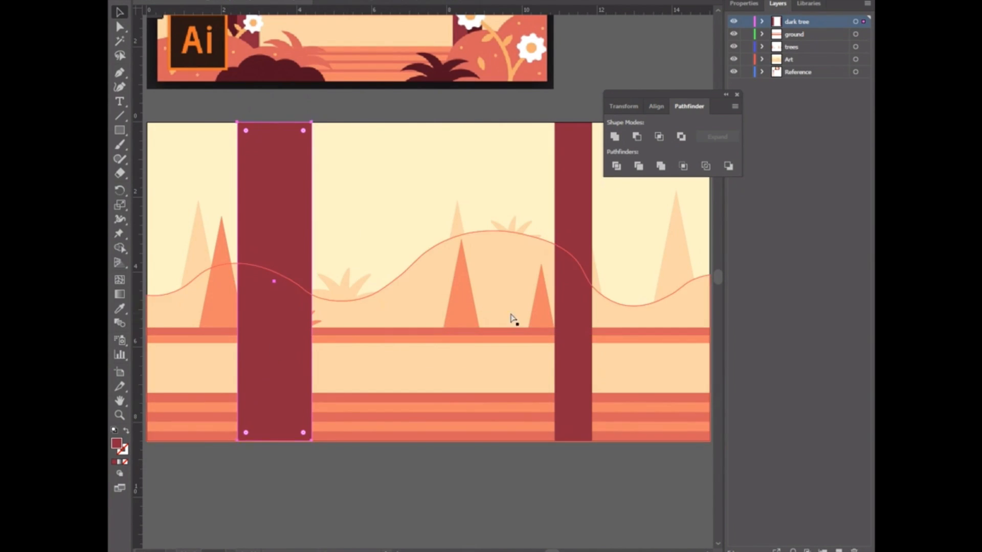
pyautogui.hotkey('ctrl', 'c')
pyautogui.hotkey('ctrl', 'v')
pyautogui.moveTo(416, 251); pyautogui.dragTo(268, 256)
pyautogui.moveTo(308, 281); pyautogui.dragTo(275, 289)
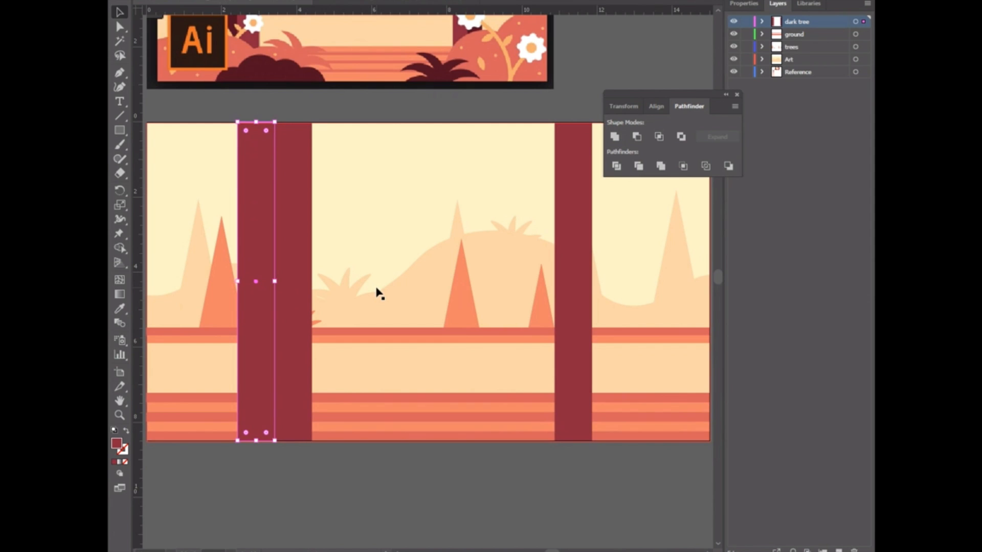
# Step: Fill the narrow strip on the left trunk with the darkest maroon swatch's colour as its shaded side
pyautogui.hotkey('ctrl', '-')
pyautogui.click(121, 308)
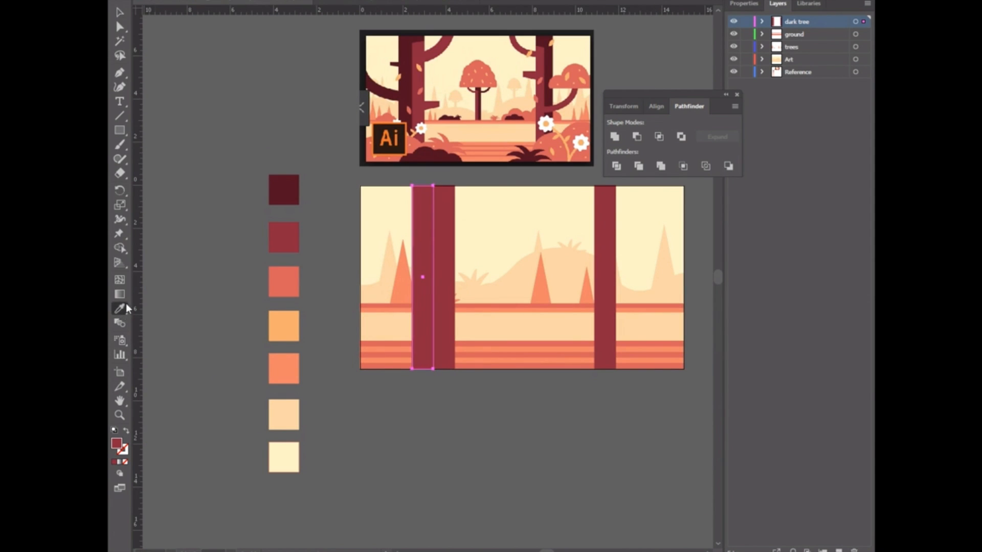
pyautogui.click(290, 179)
pyautogui.click(122, 11)
pyautogui.click(248, 41)
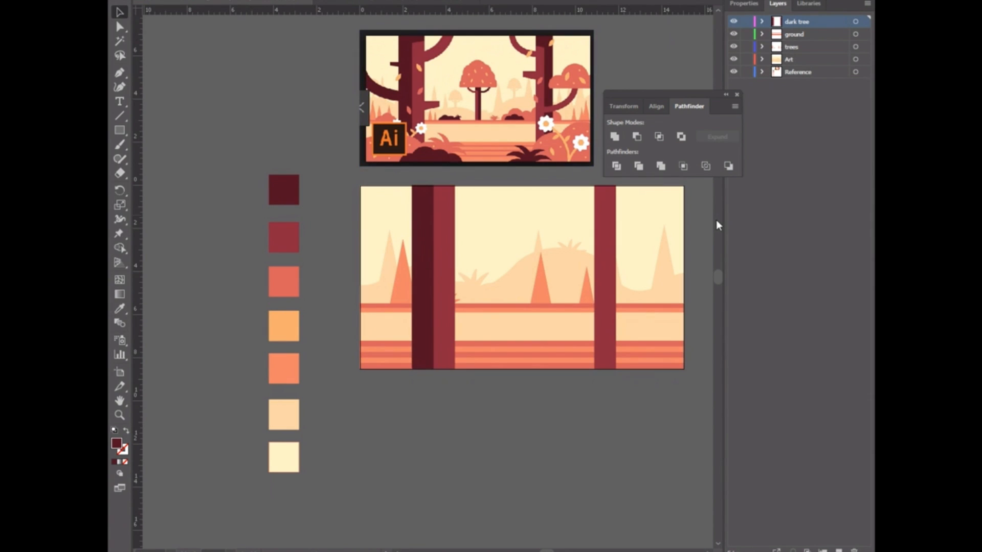
# Step: Duplicate the left trunk's dark shading strip onto the right trunk and narrow the copy to cover only its right half
pyautogui.moveTo(546, 551); pyautogui.dragTo(552, 550)
pyautogui.click(335, 334)
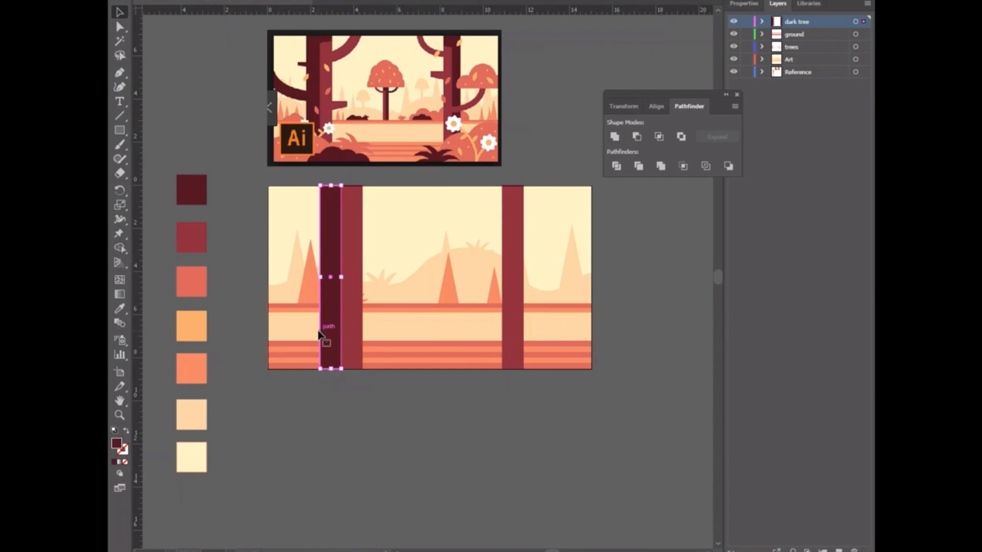
pyautogui.moveTo(327, 307); pyautogui.dragTo(508, 306)
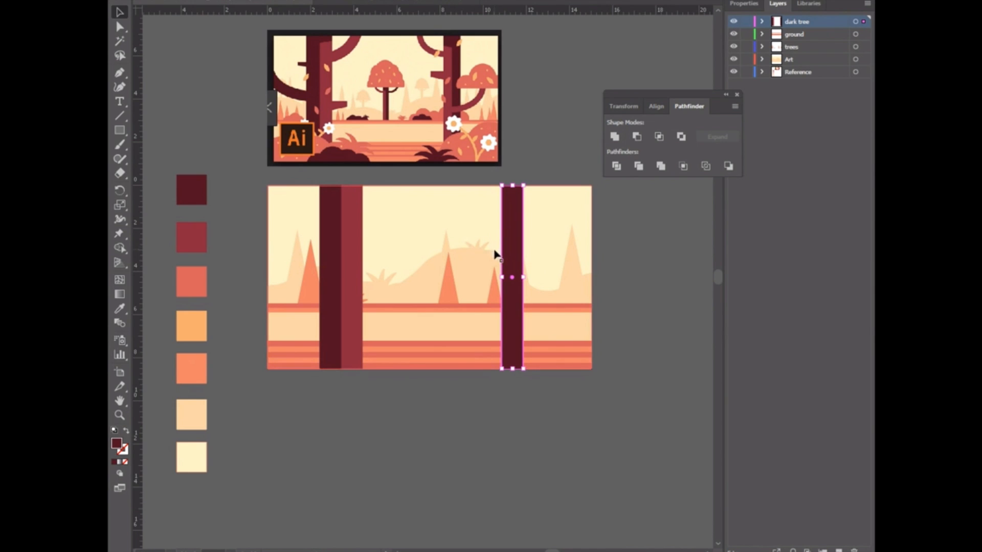
pyautogui.moveTo(501, 281); pyautogui.dragTo(513, 281)
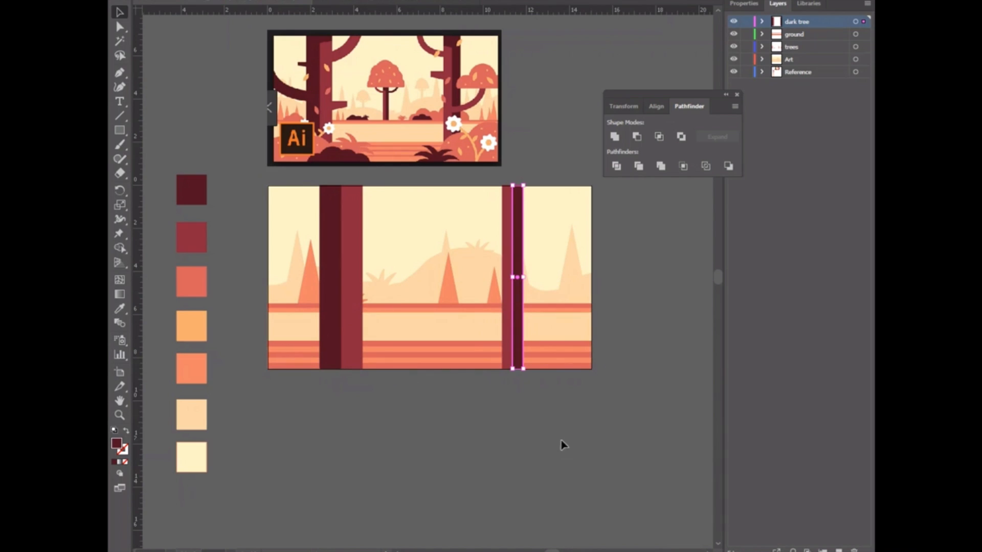
pyautogui.click(243, 95)
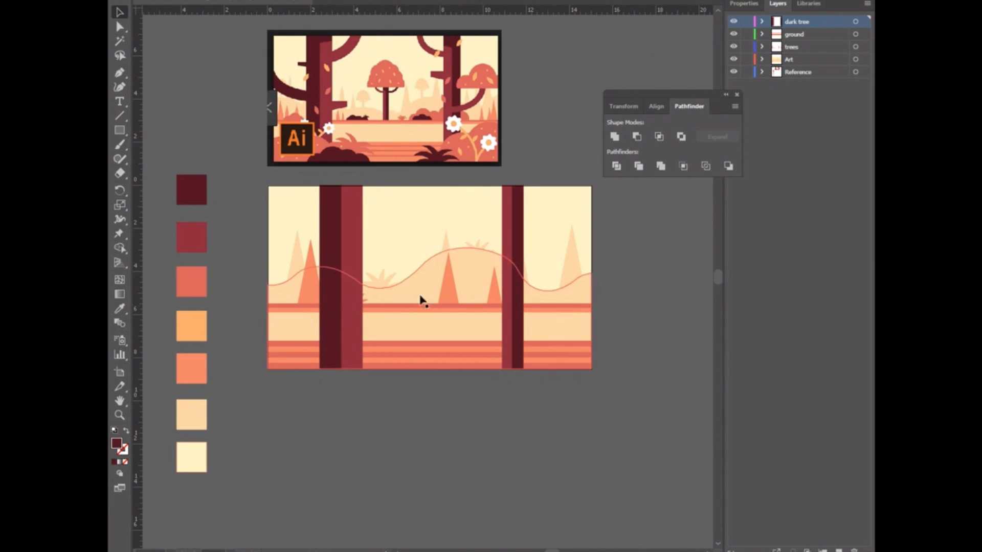
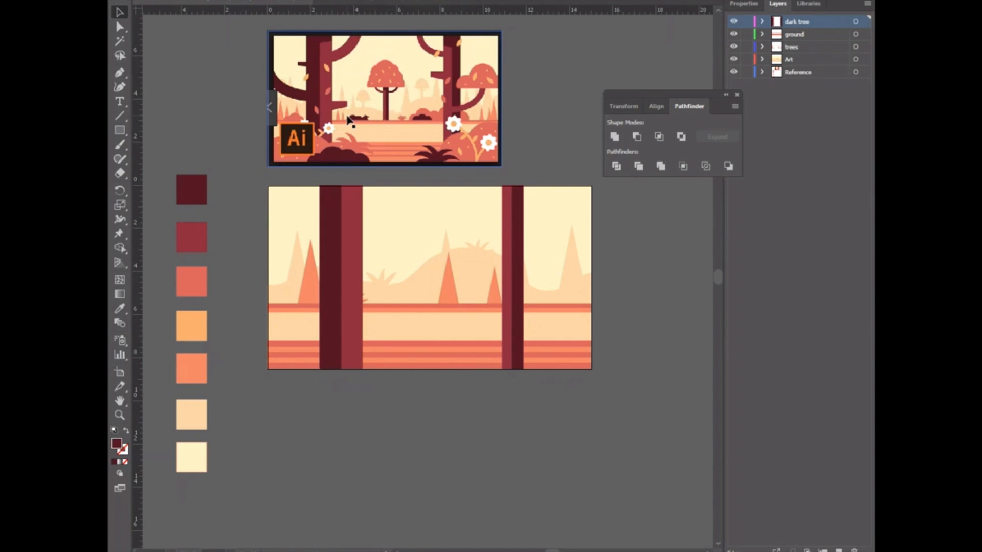
pyautogui.click(192, 103)
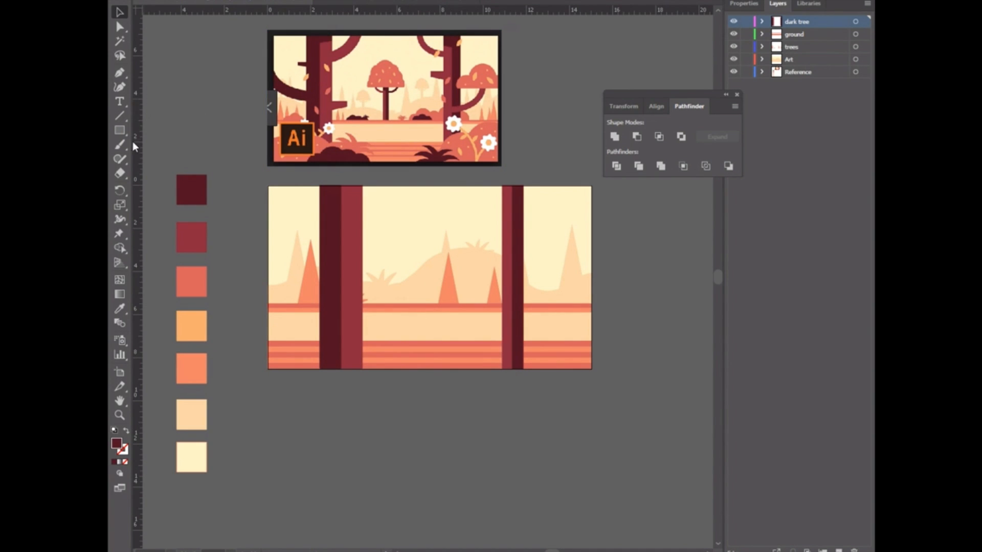
pyautogui.click(122, 88)
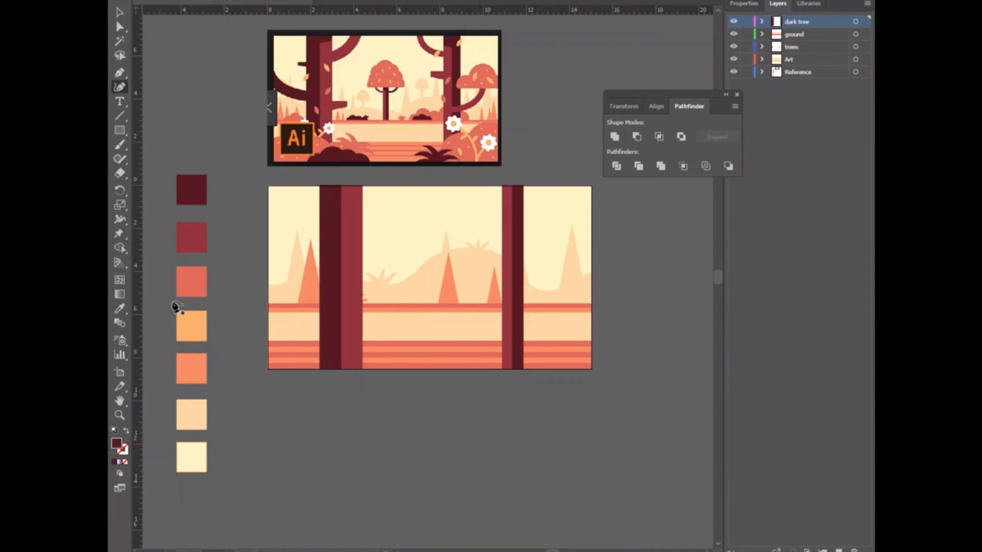
pyautogui.click(405, 439)
pyautogui.click(321, 419)
pyautogui.click(277, 480)
pyautogui.click(419, 498)
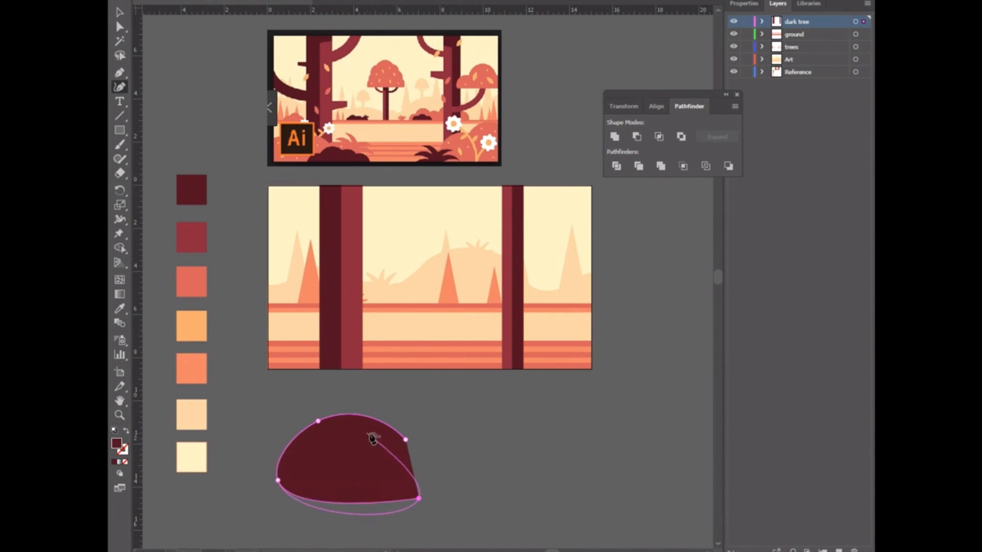
pyautogui.click(407, 441)
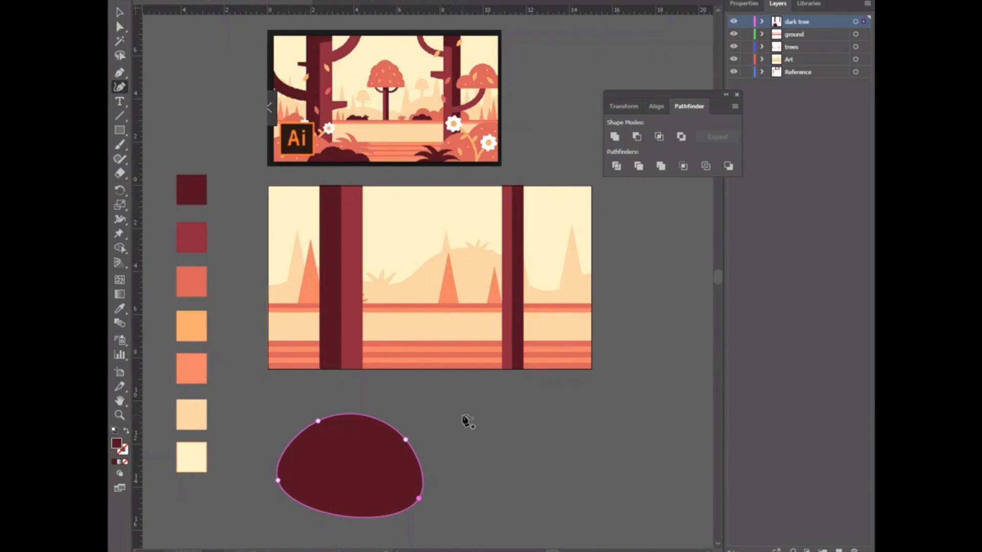
pyautogui.hotkey('ctrl', 'z')
pyautogui.hotkey('ctrl', 'z')
pyautogui.hotkey('ctrl', 'z')
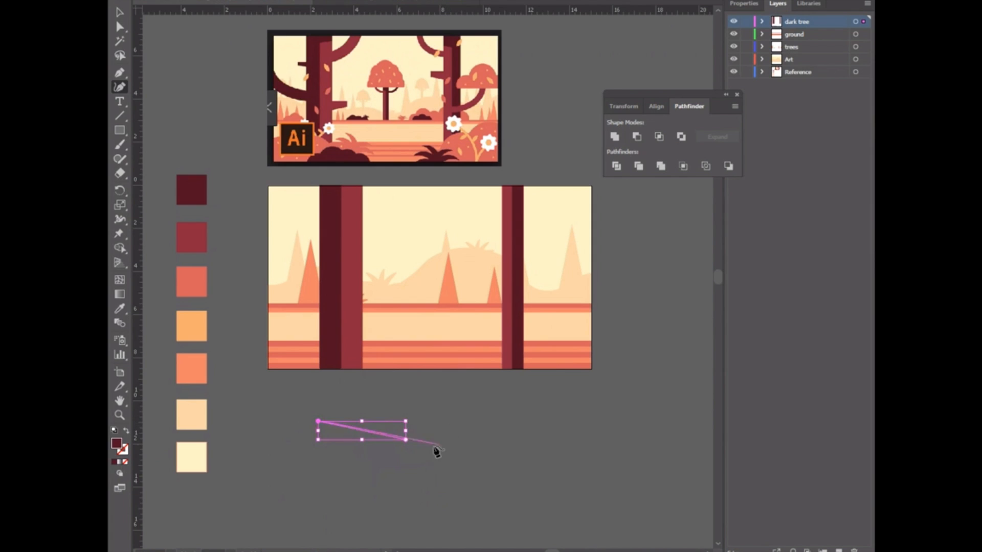
pyautogui.click(313, 463)
pyautogui.click(383, 488)
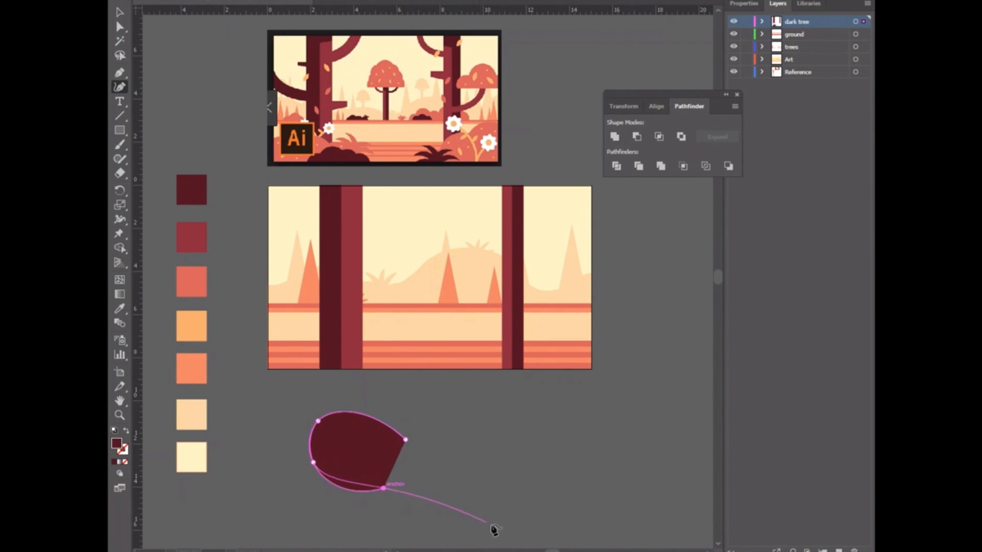
pyautogui.click(338, 525)
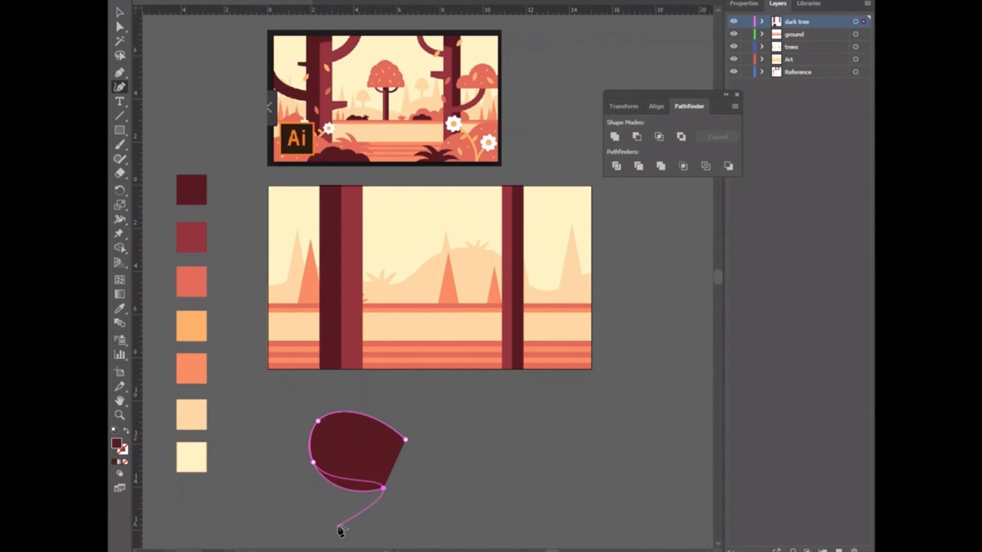
pyautogui.press('Escape')
pyautogui.click(119, 13)
pyautogui.click(487, 440)
pyautogui.moveTo(362, 448); pyautogui.dragTo(309, 443)
pyautogui.click(463, 459)
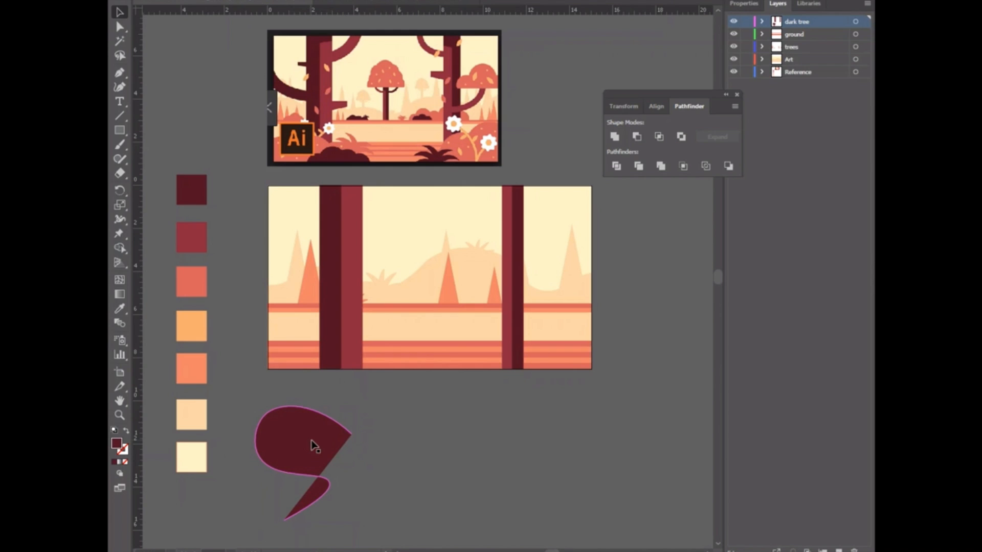
pyautogui.click(313, 439)
pyautogui.press('Delete')
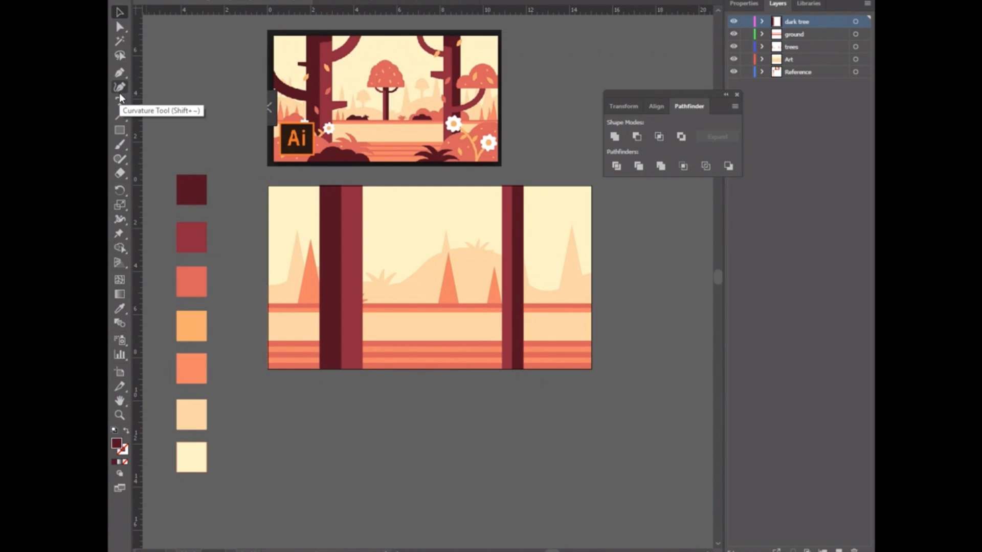
# Step: Draw an open curved path about 2.9 in wide and 2.1 in tall, bending up and left from the left trunk, with the Curvature tool
pyautogui.click(119, 92)
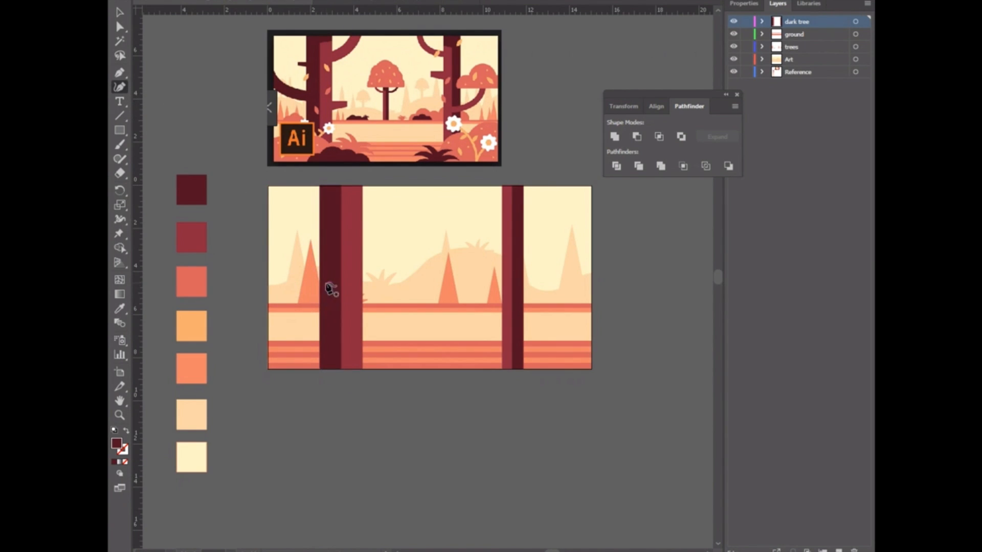
pyautogui.click(333, 286)
pyautogui.click(277, 277)
pyautogui.click(272, 246)
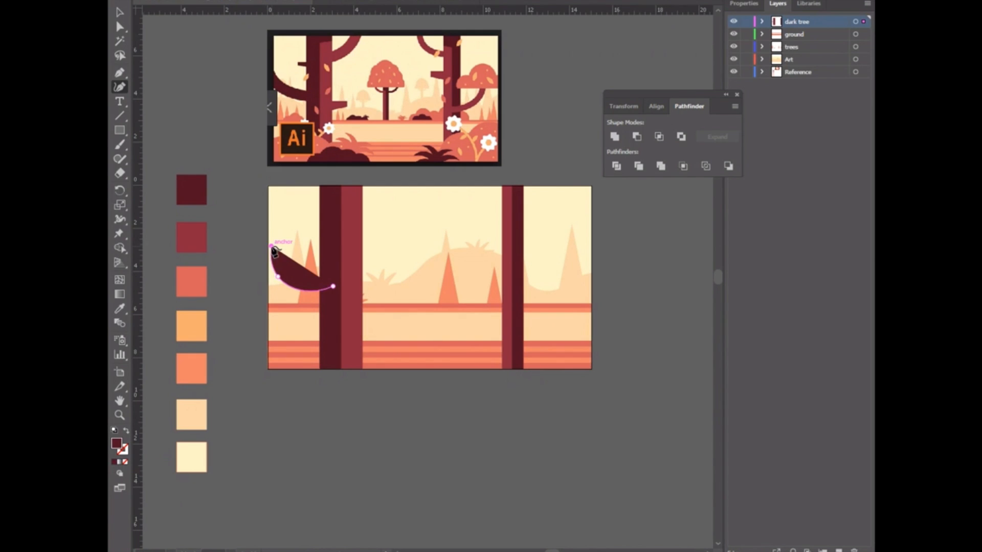
pyautogui.press('Escape')
pyautogui.click(119, 13)
pyautogui.click(207, 129)
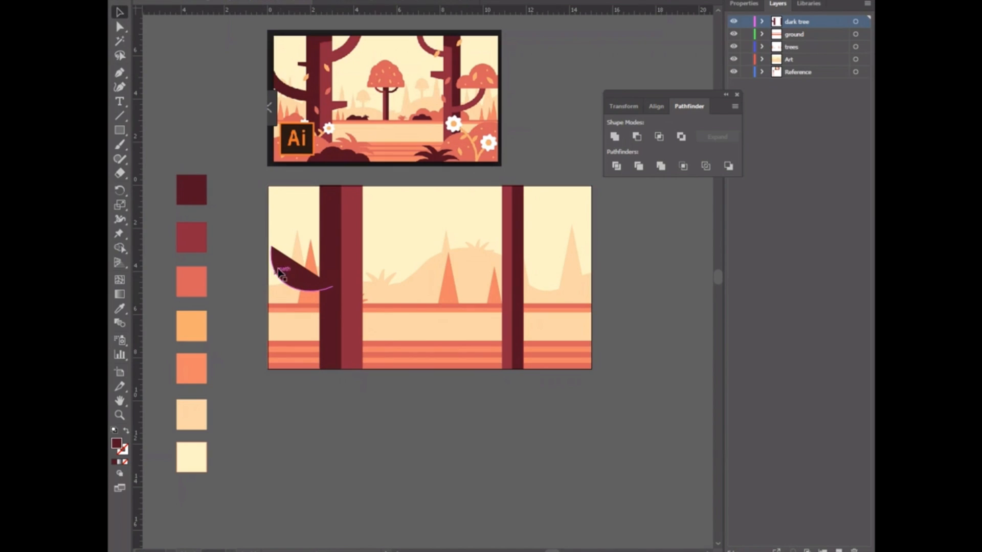
# Step: Swap the curved path's dark maroon fill to its stroke and set the stroke weight to 45 pt
pyautogui.click(286, 278)
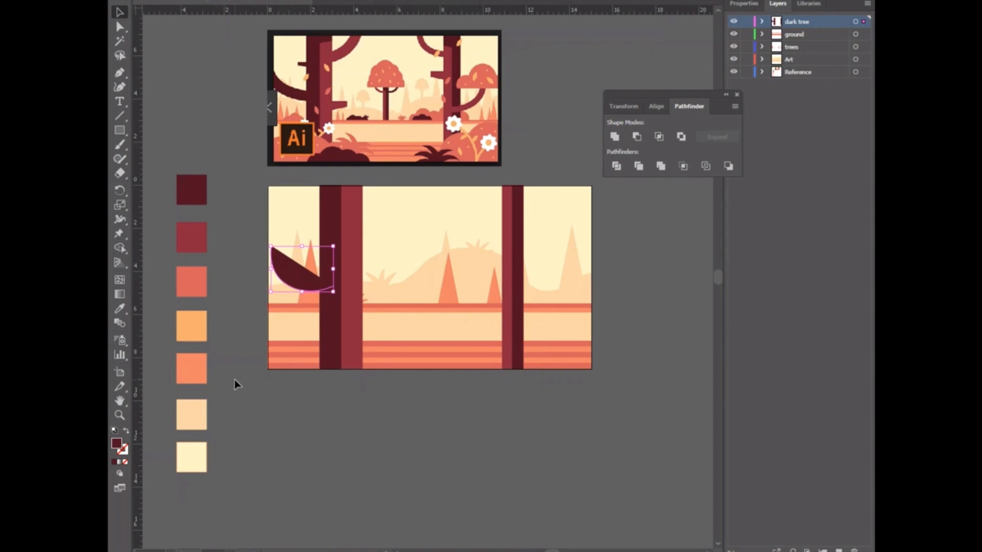
pyautogui.click(127, 434)
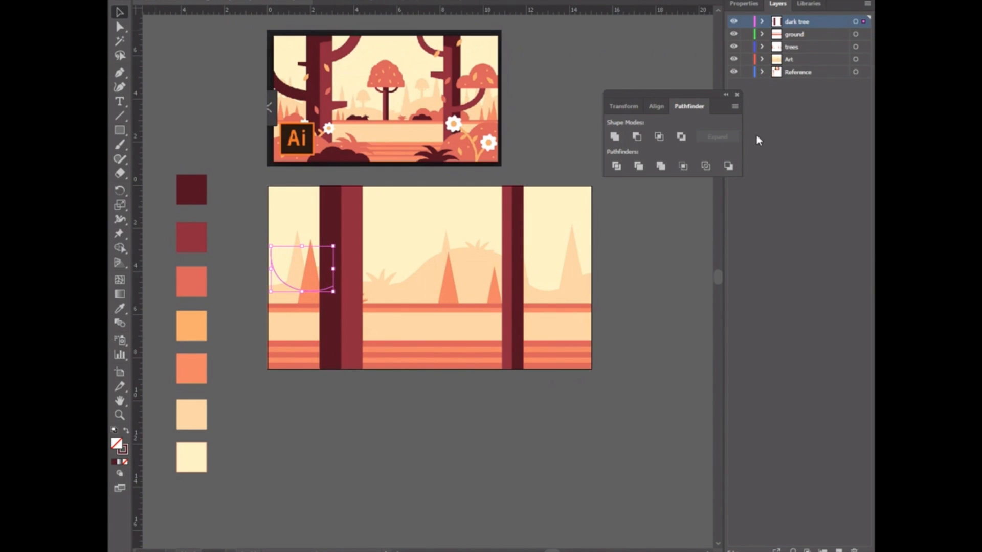
pyautogui.click(745, 3)
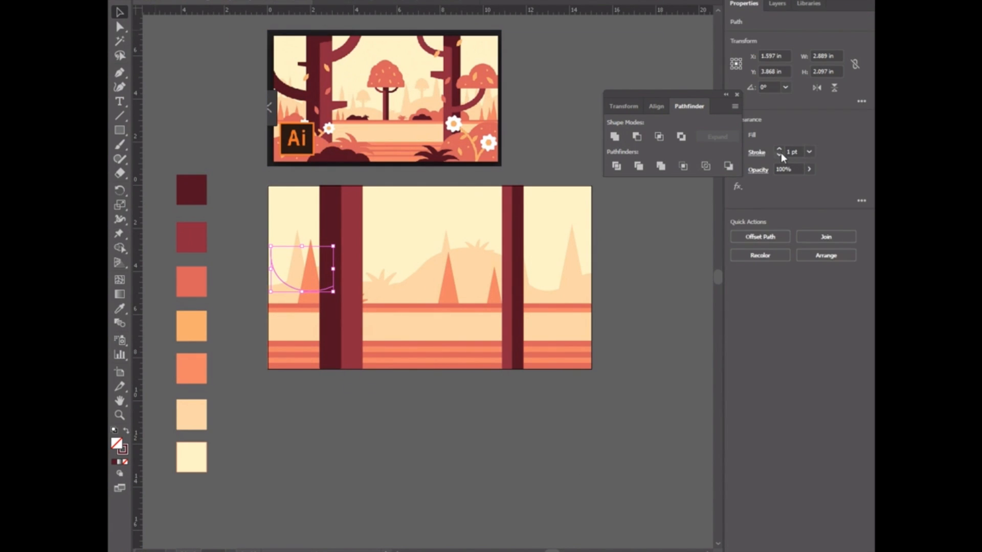
pyautogui.click(778, 150)
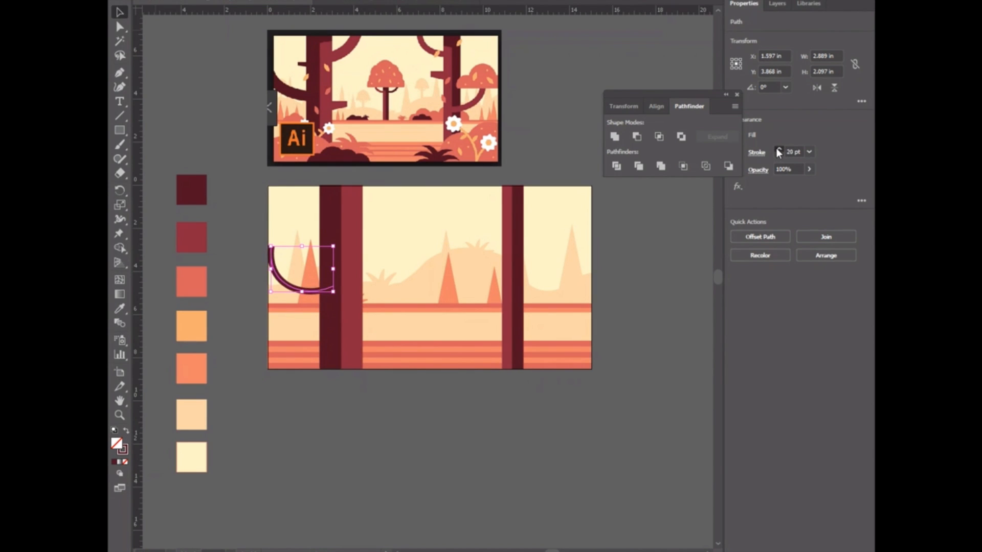
pyautogui.click(778, 150)
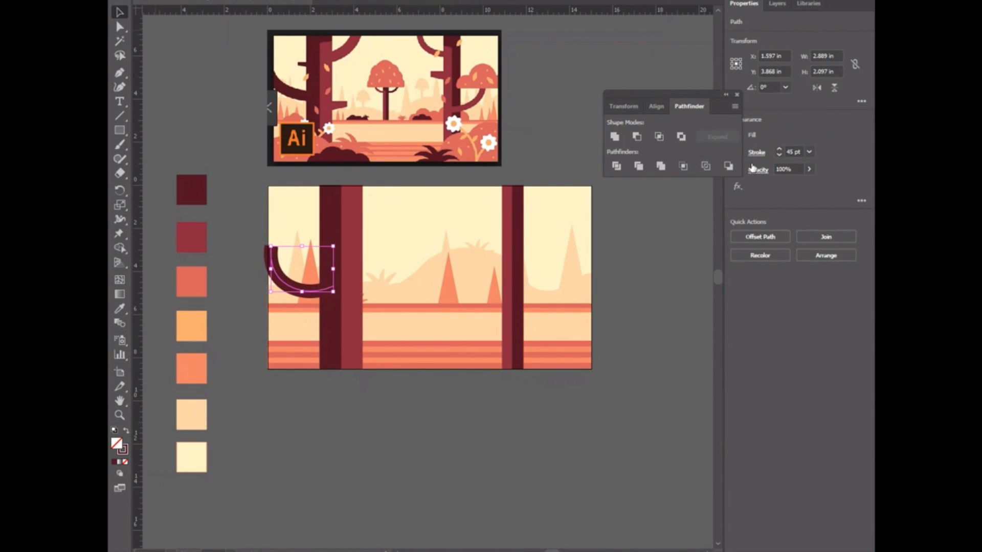
# Step: Shift the curved branch slightly right so that it sits inside the landscape's left edge
pyautogui.click(119, 12)
pyautogui.click(376, 415)
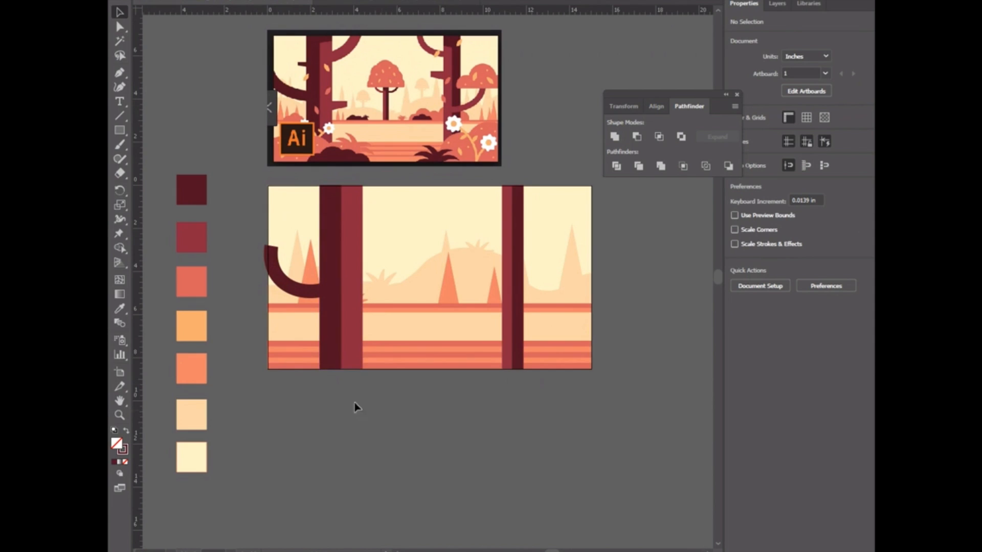
pyautogui.moveTo(273, 267); pyautogui.dragTo(277, 266)
pyautogui.click(247, 182)
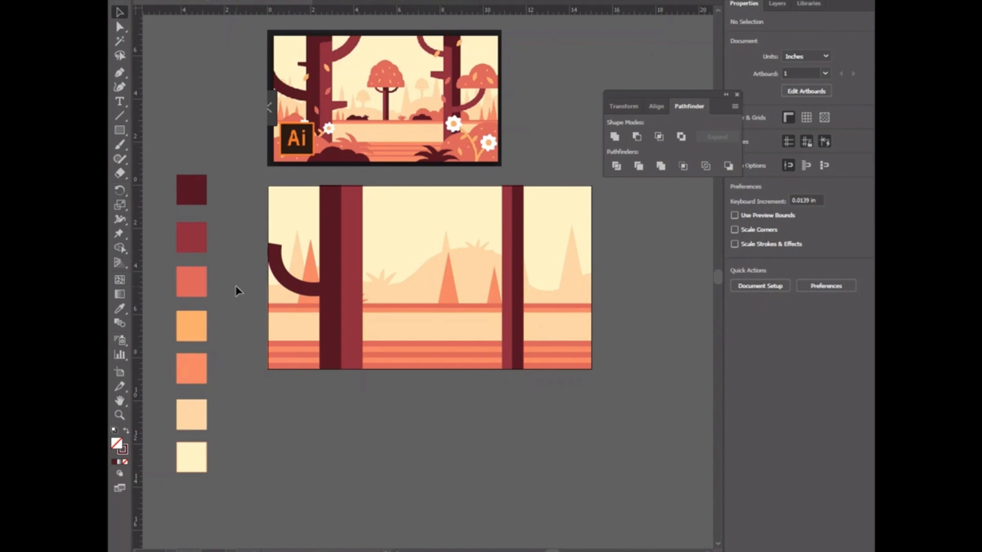
pyautogui.click(119, 87)
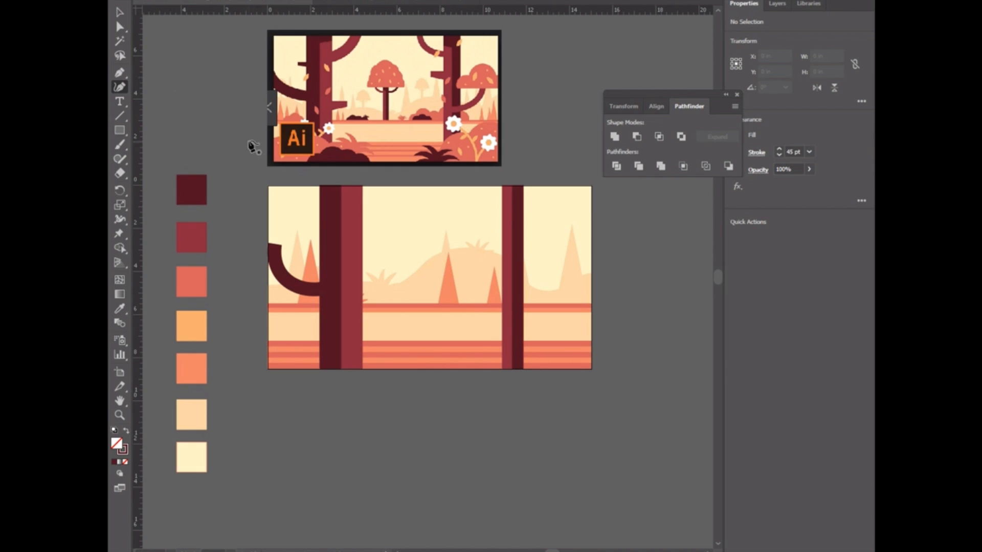
pyautogui.click(235, 144)
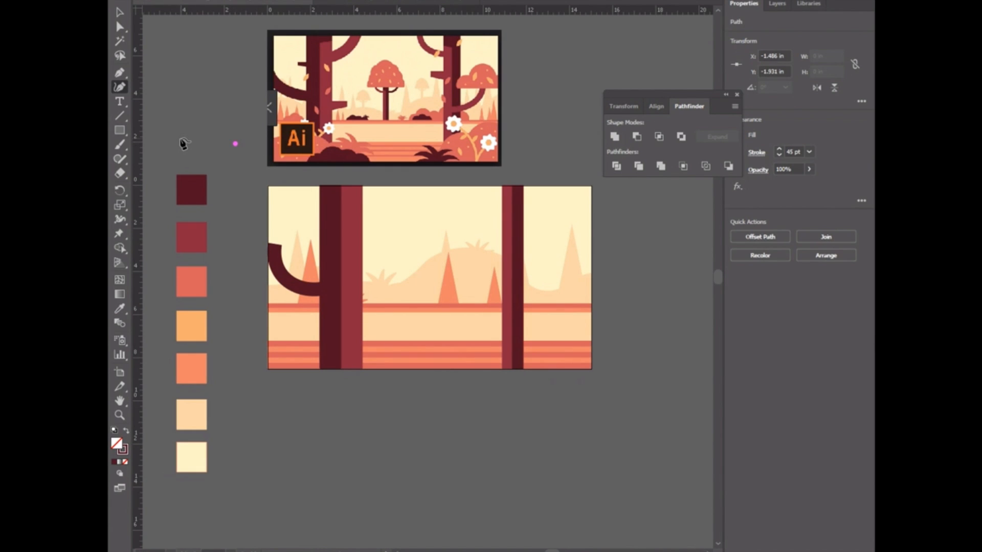
pyautogui.click(180, 138)
pyautogui.click(120, 12)
pyautogui.press('Delete')
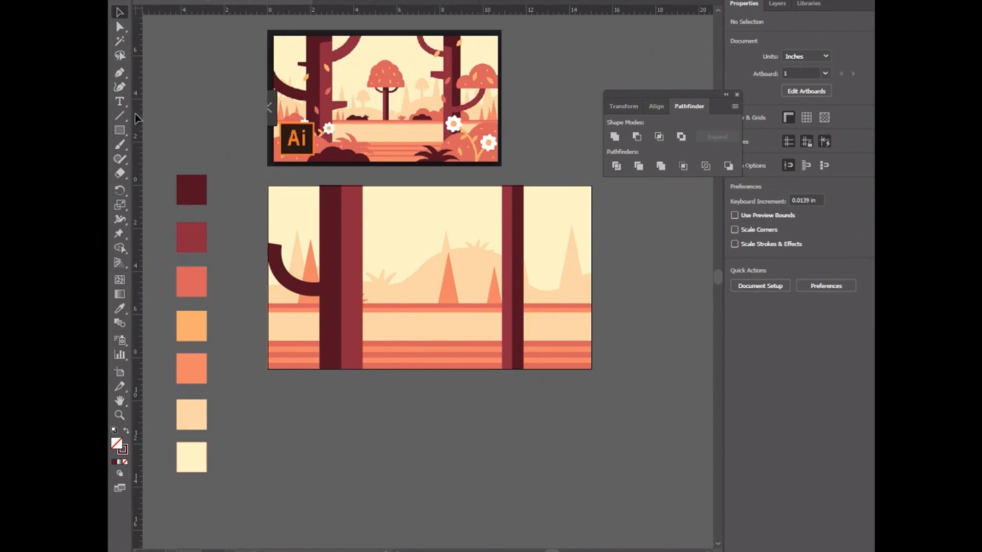
# Step: Using the darkest maroon swatch's colour, draw an open curve about 3.1 in wide and 3.1 in tall above the swatches with the Curvature tool
pyautogui.click(185, 194)
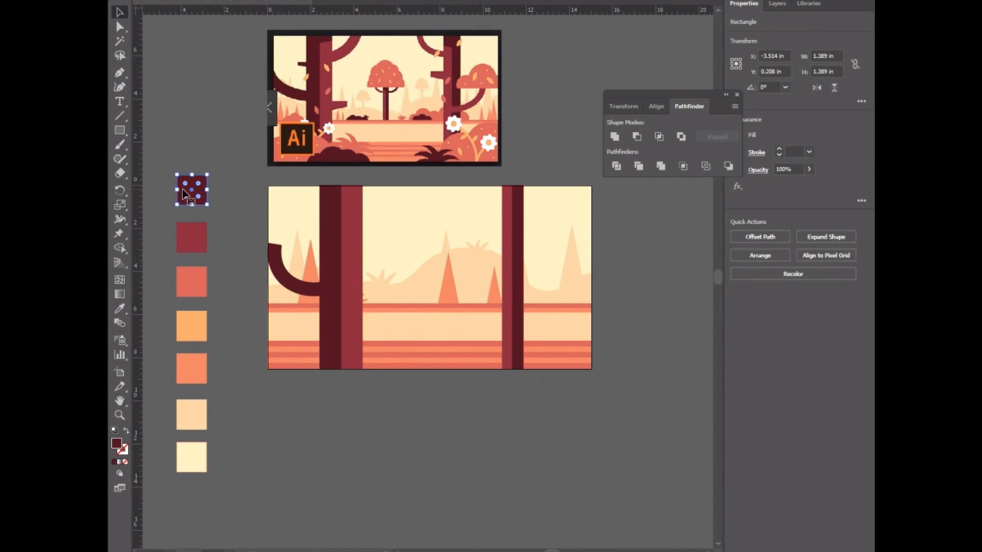
pyautogui.click(121, 309)
pyautogui.click(120, 13)
pyautogui.click(120, 88)
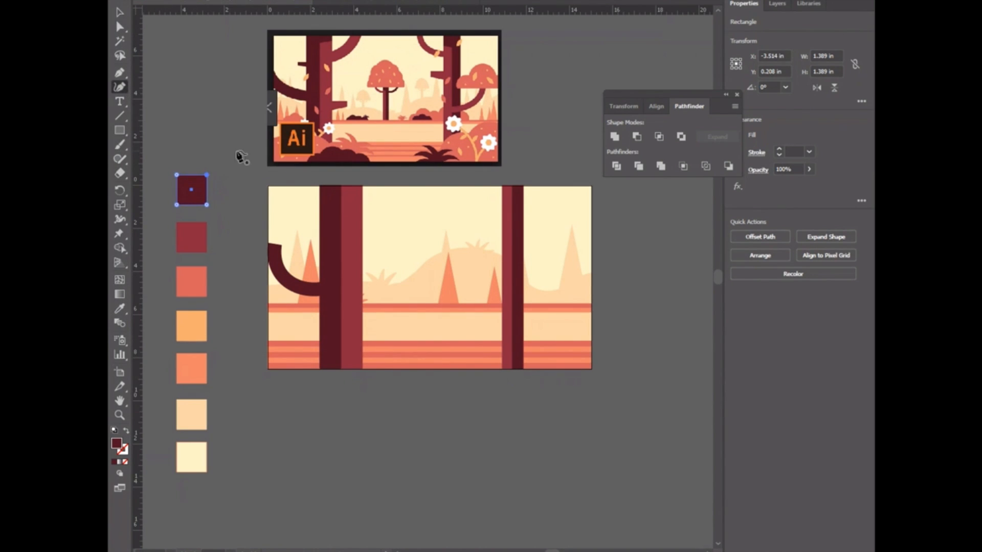
pyautogui.click(233, 151)
pyautogui.click(189, 143)
pyautogui.click(169, 86)
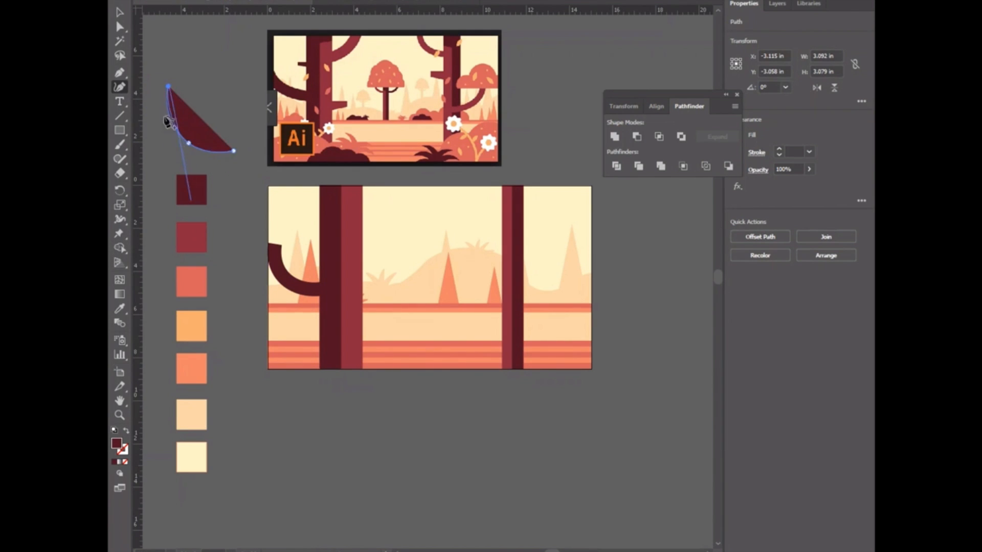
pyautogui.click(120, 13)
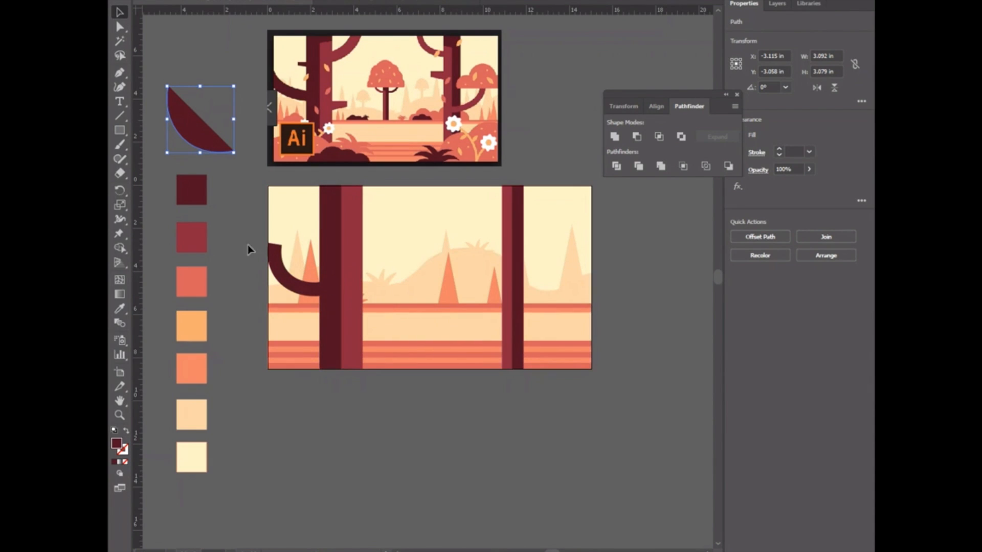
# Step: Swap the new curve's maroon fill to its stroke and set the stroke weight to 44 pt
pyautogui.click(128, 436)
pyautogui.click(128, 435)
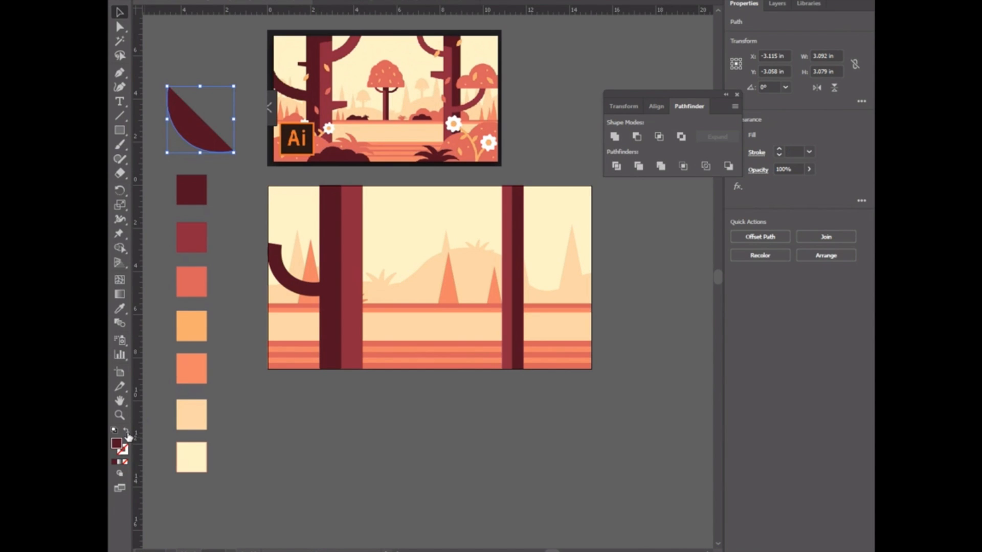
pyautogui.click(128, 435)
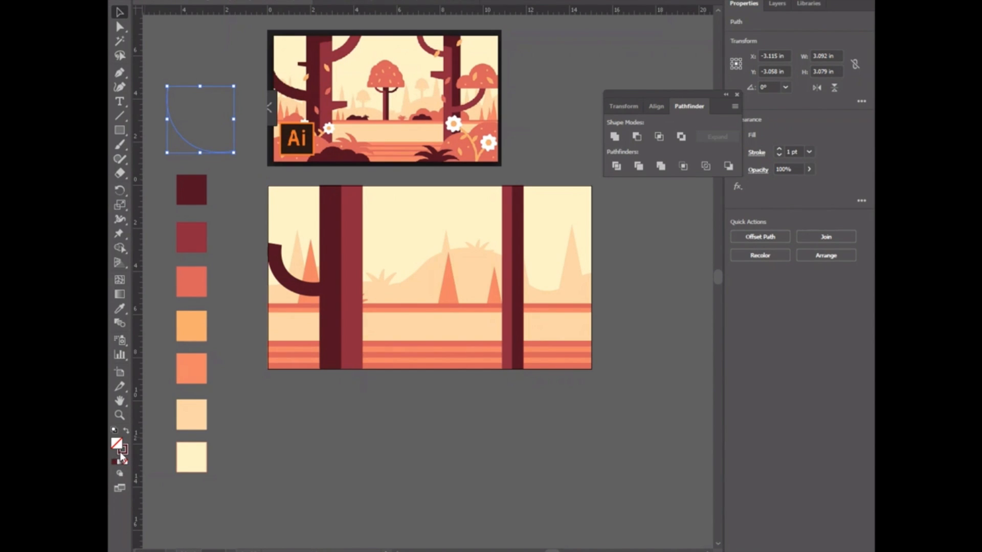
pyautogui.click(777, 150)
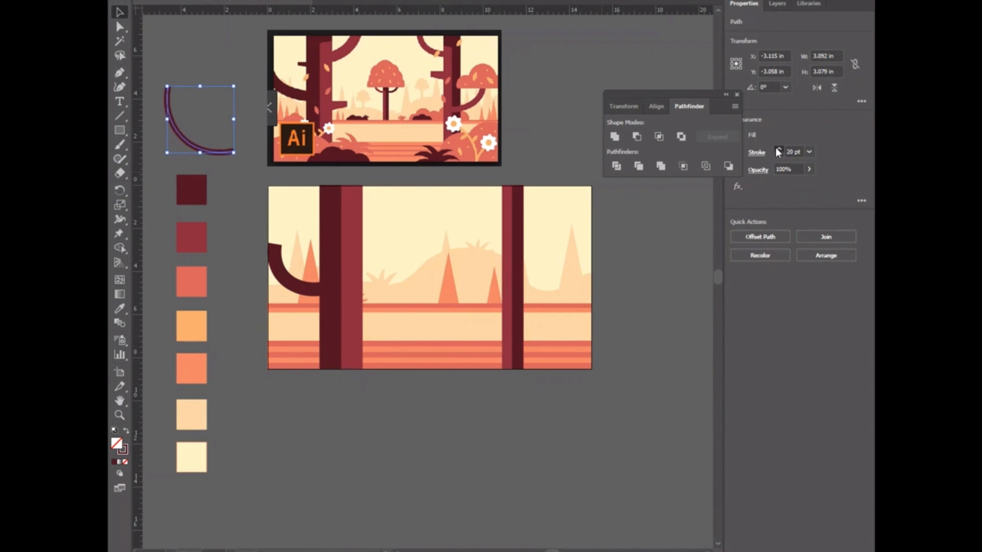
pyautogui.click(777, 150)
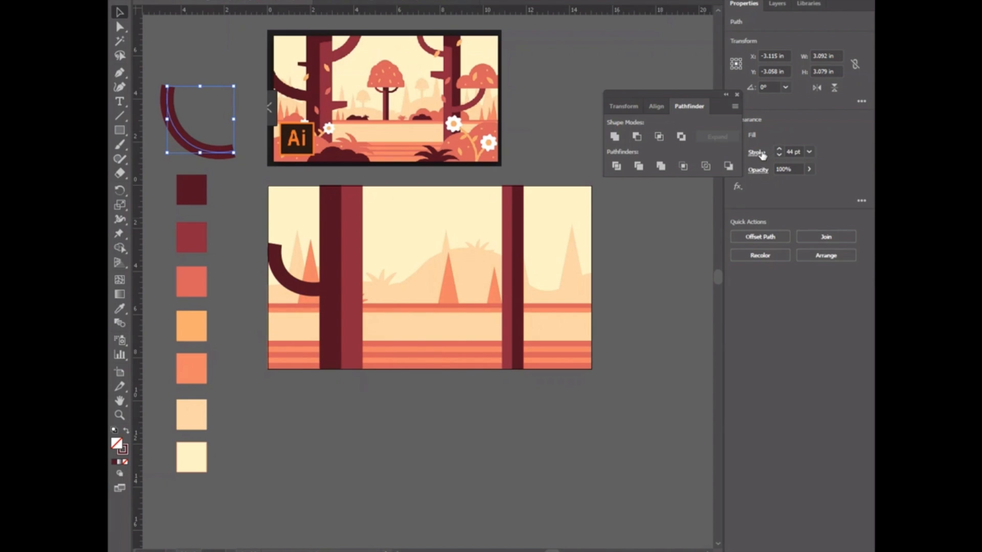
# Step: Try to expand the fill and stroke of the thick curved branch beside the large left trunk
pyautogui.moveTo(664, 103); pyautogui.dragTo(605, 50)
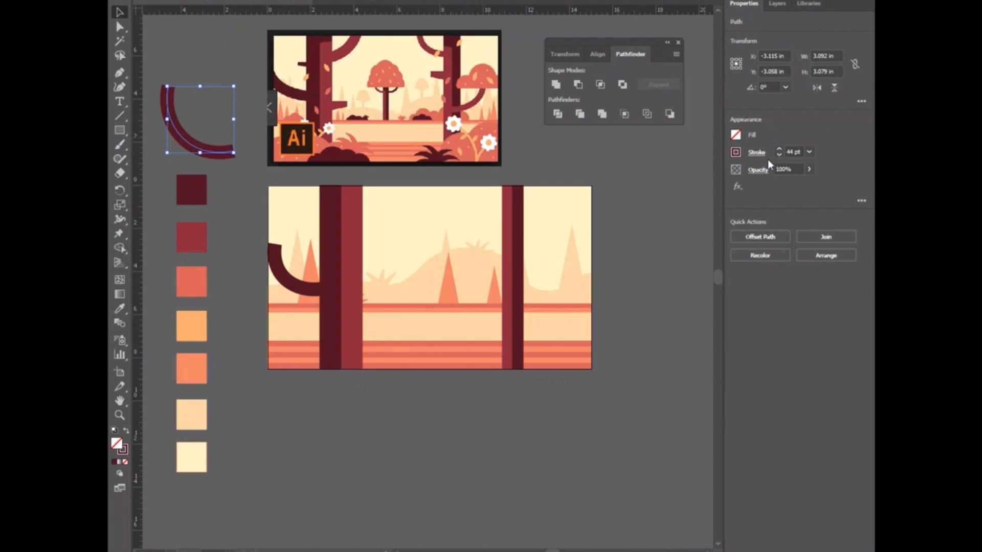
pyautogui.click(277, 265)
pyautogui.click(200, 2)
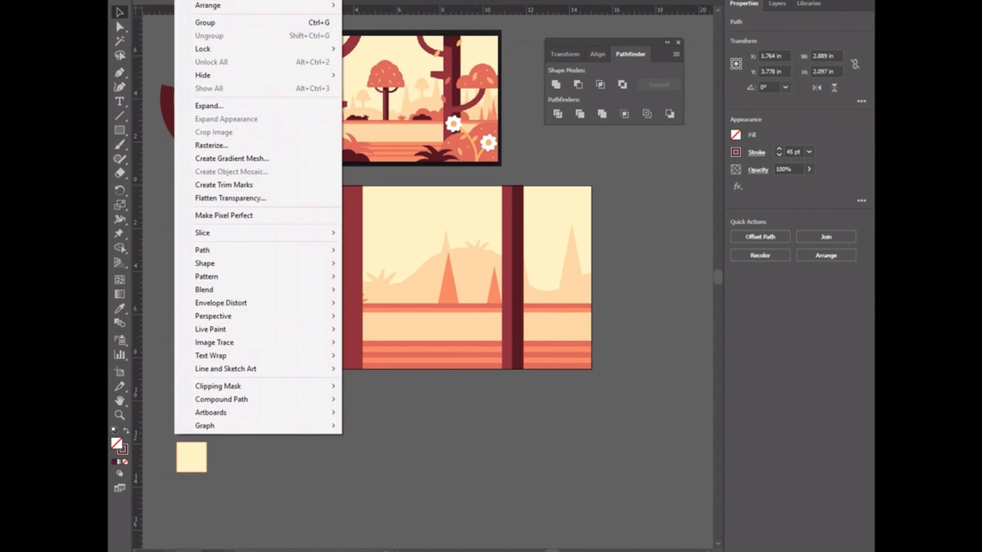
pyautogui.click(199, 2)
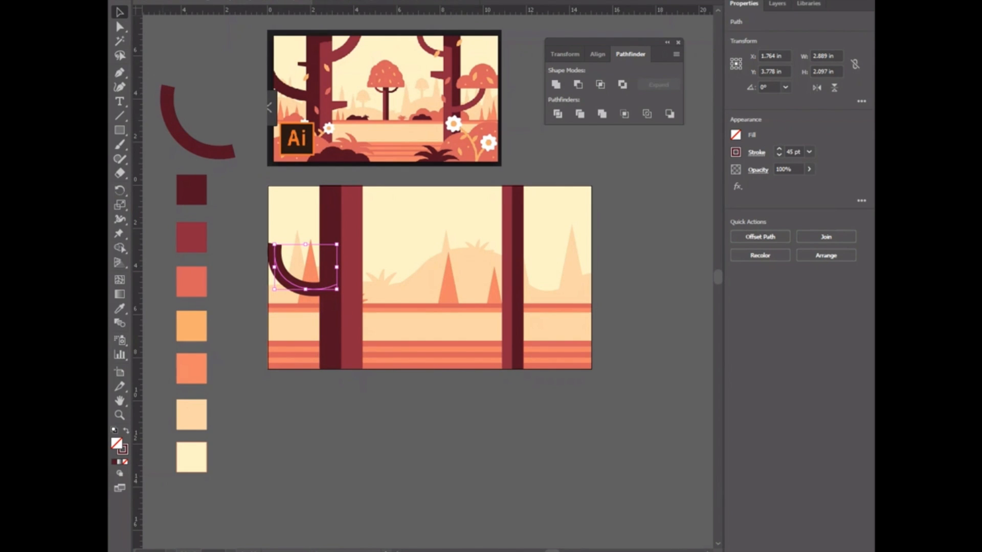
pyautogui.click(198, 2)
pyautogui.moveTo(220, 1)
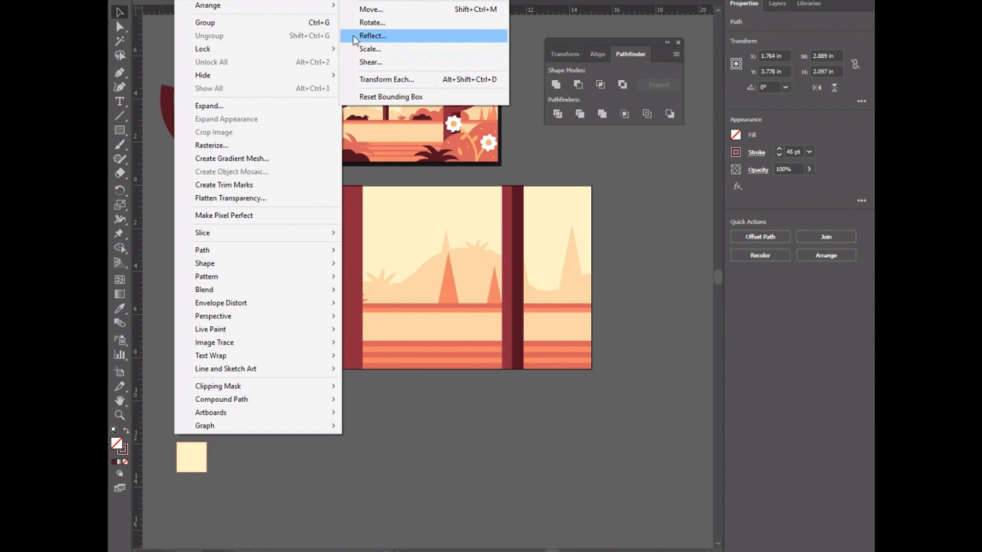
pyautogui.click(228, 106)
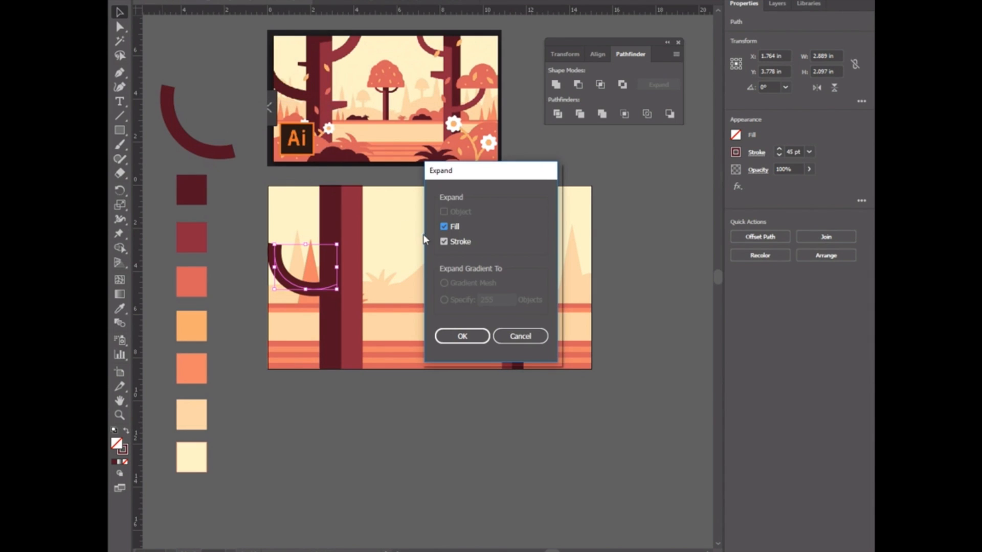
pyautogui.click(462, 336)
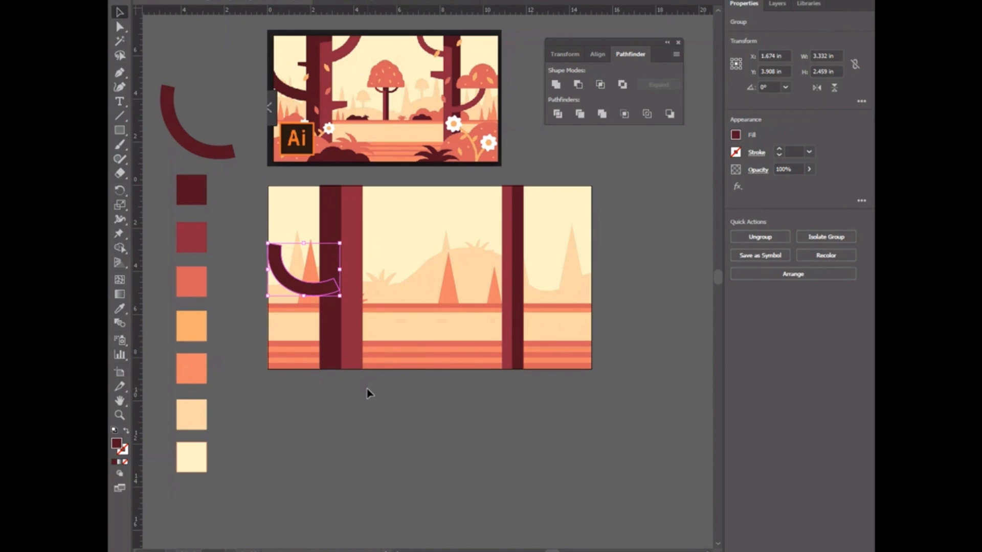
pyautogui.hotkey('ctrl', 'z')
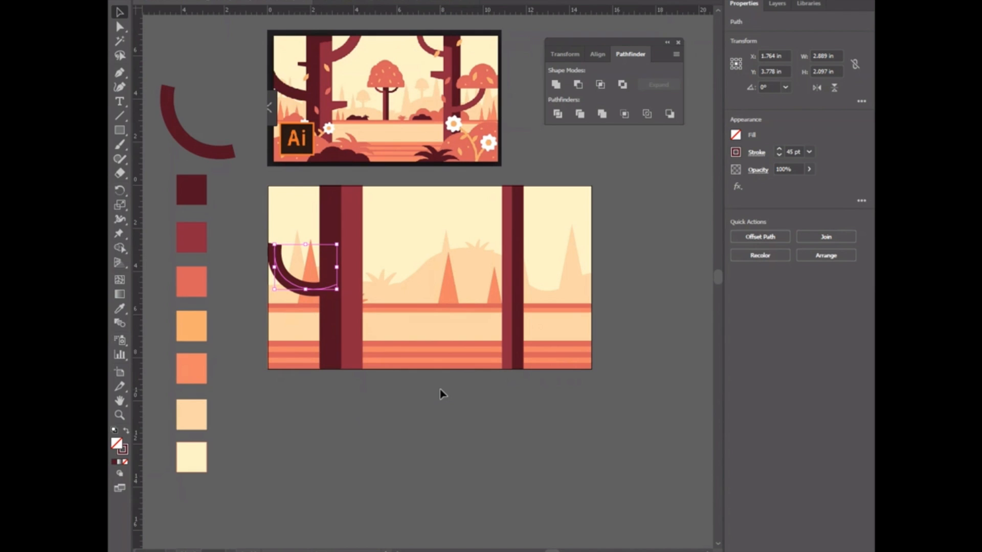
# Step: Expand the fill and stroke of the curved branch beside the large left trunk into an editable shape
pyautogui.click(187, 0)
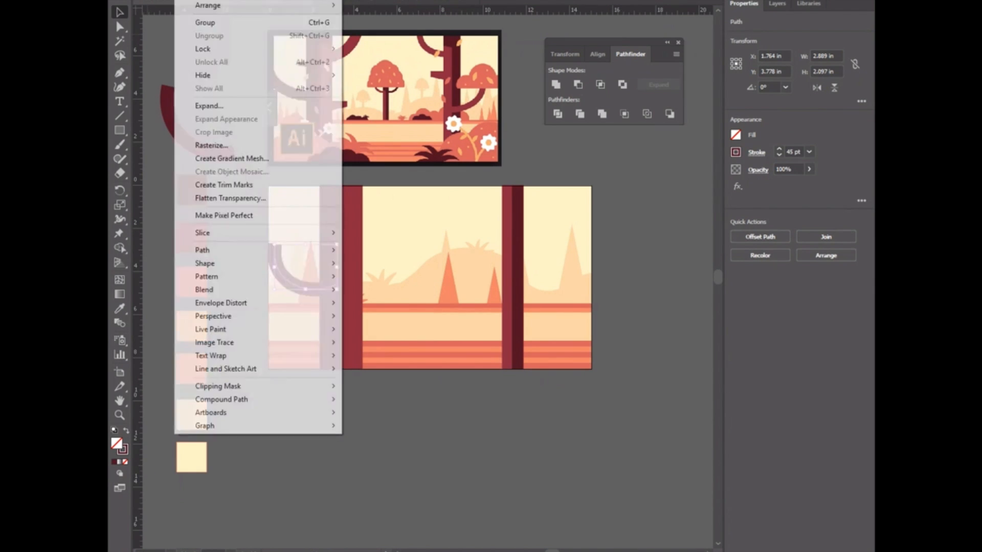
pyautogui.click(209, 105)
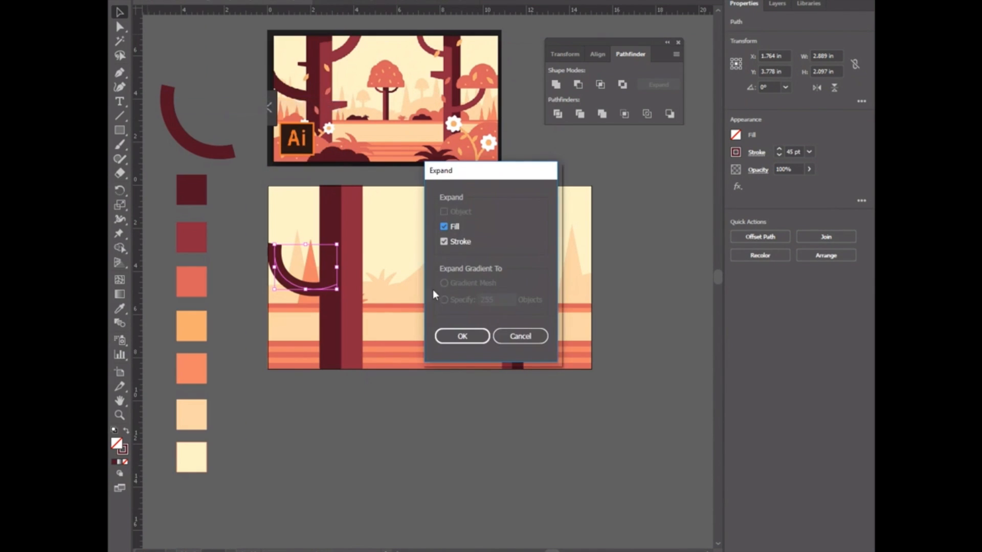
pyautogui.click(463, 336)
pyautogui.click(324, 472)
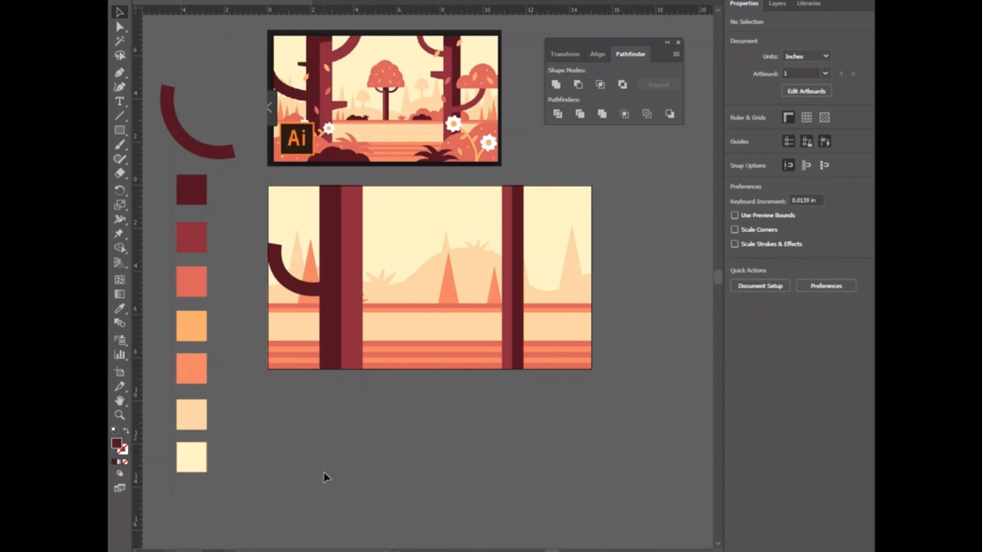
# Step: Taper the expanded branch toward its tip with the Curvature tool by moving its curve points and outer tip corner, making it about 3.25 by 2.36 in
pyautogui.click(278, 278)
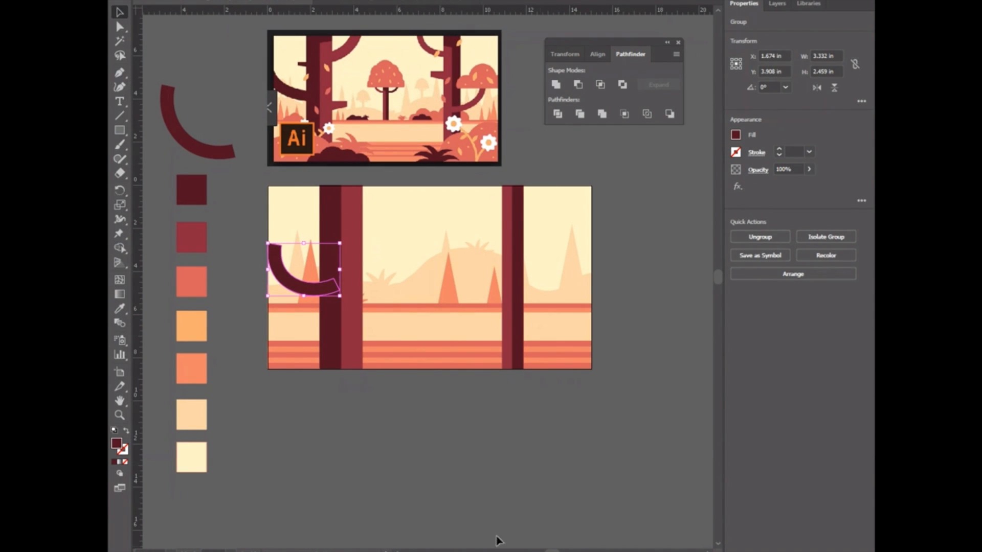
pyautogui.click(333, 459)
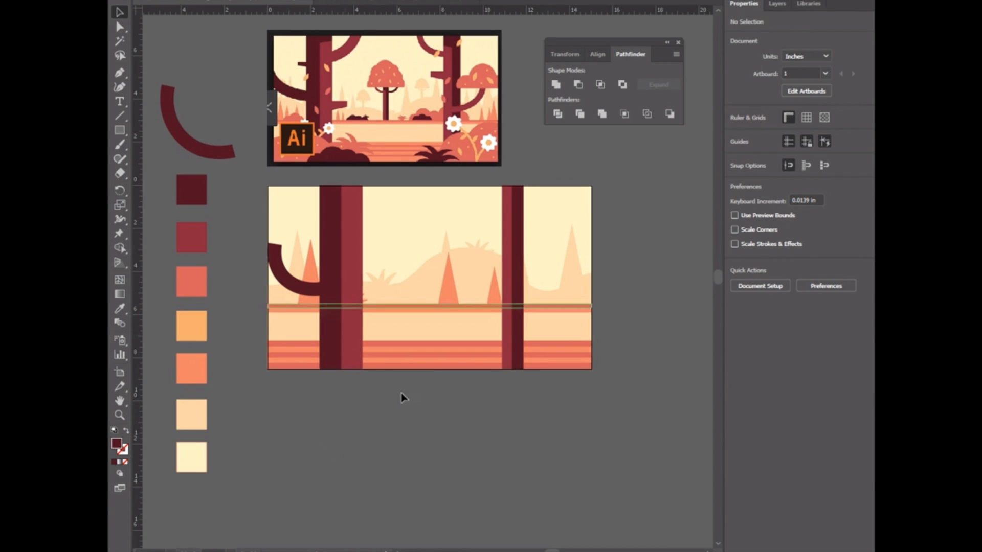
pyautogui.click(286, 286)
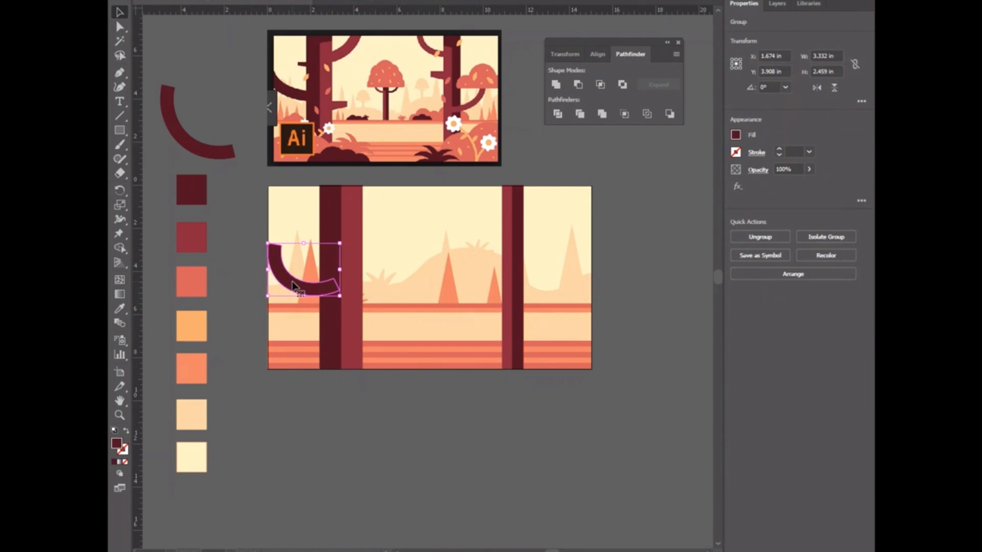
pyautogui.scroll(2, 295, 281)
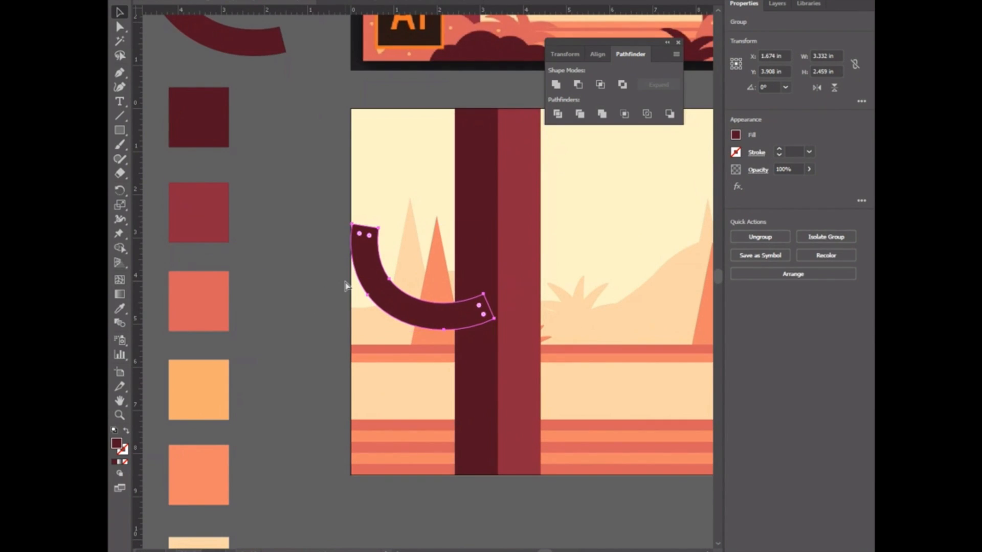
pyautogui.hotkey('ctrl', '=')
pyautogui.click(287, 259)
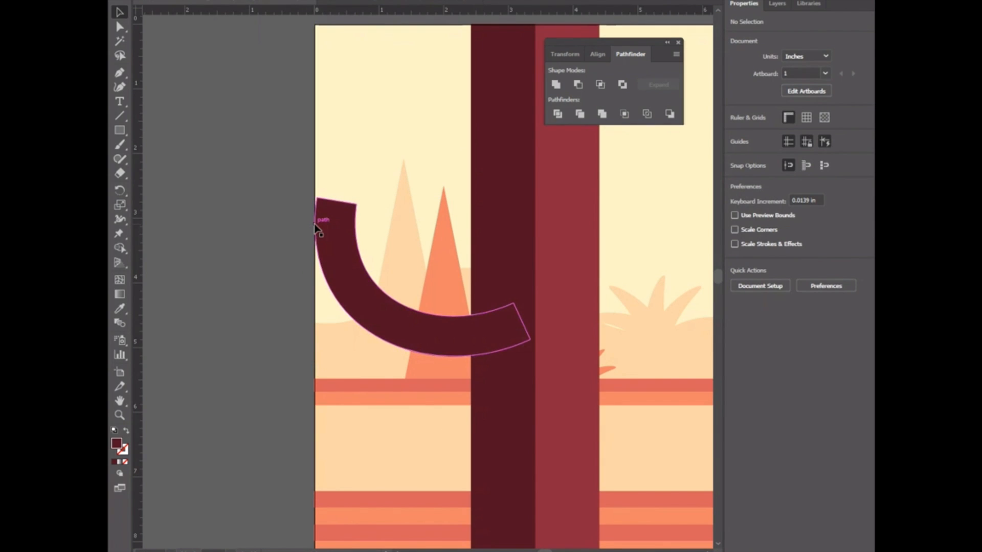
pyautogui.click(330, 231)
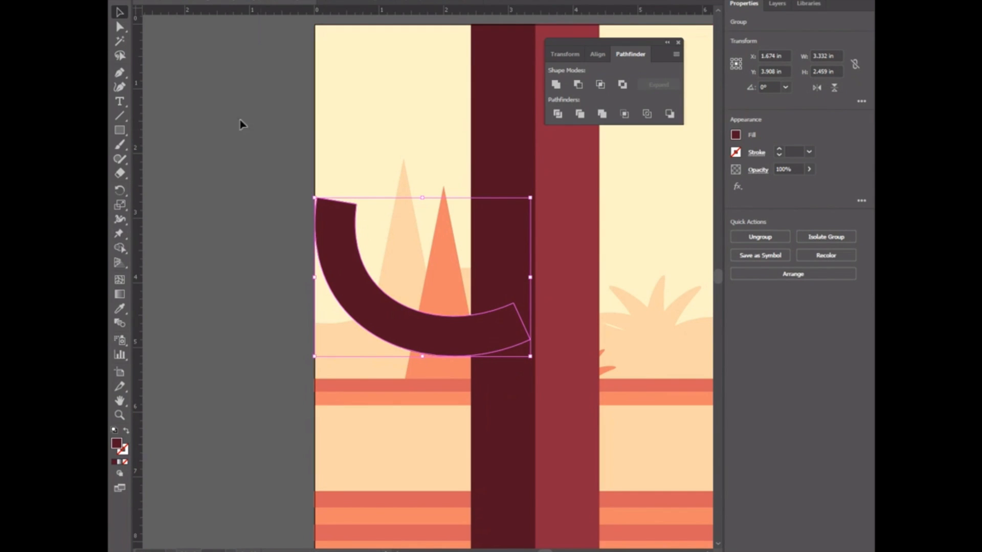
pyautogui.click(121, 86)
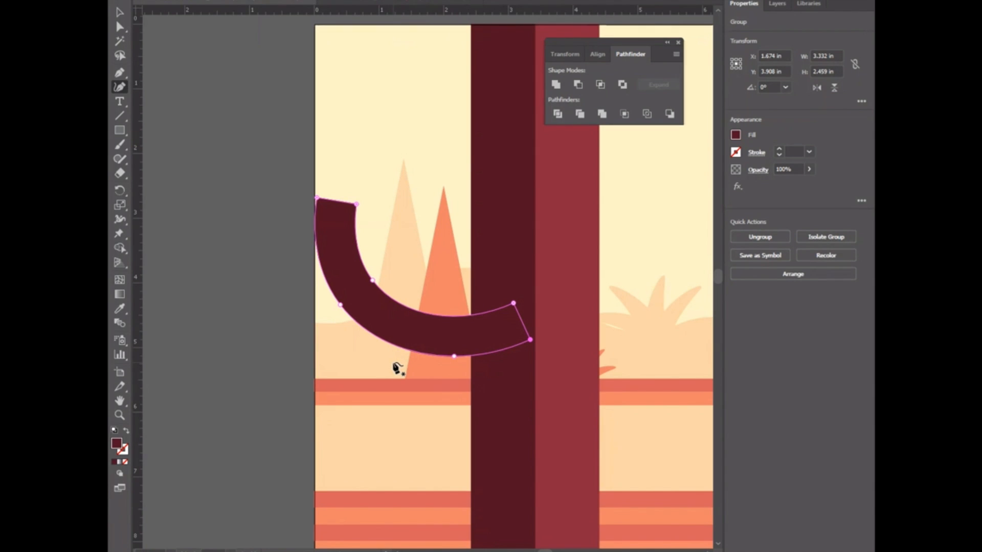
pyautogui.moveTo(341, 305); pyautogui.dragTo(386, 278)
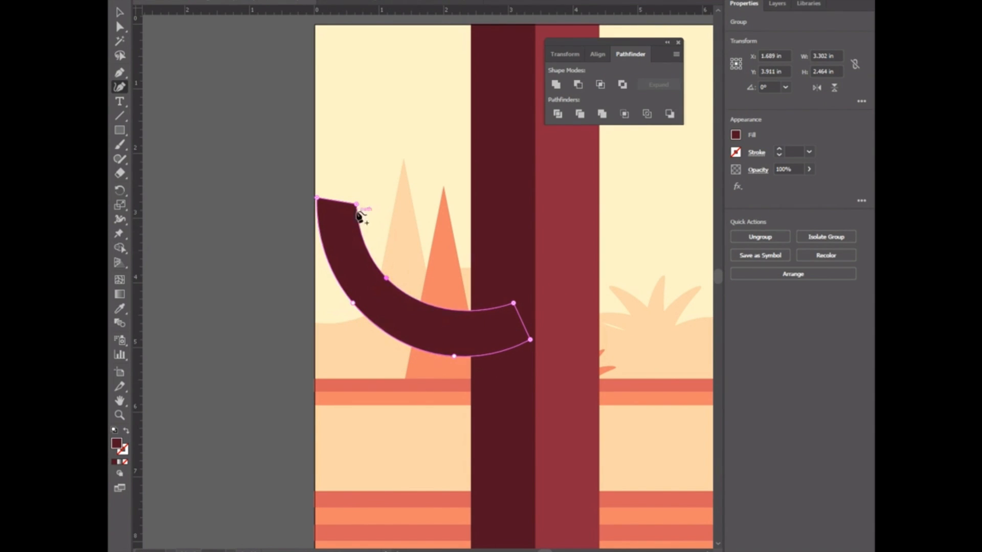
pyautogui.moveTo(318, 199); pyautogui.dragTo(320, 205)
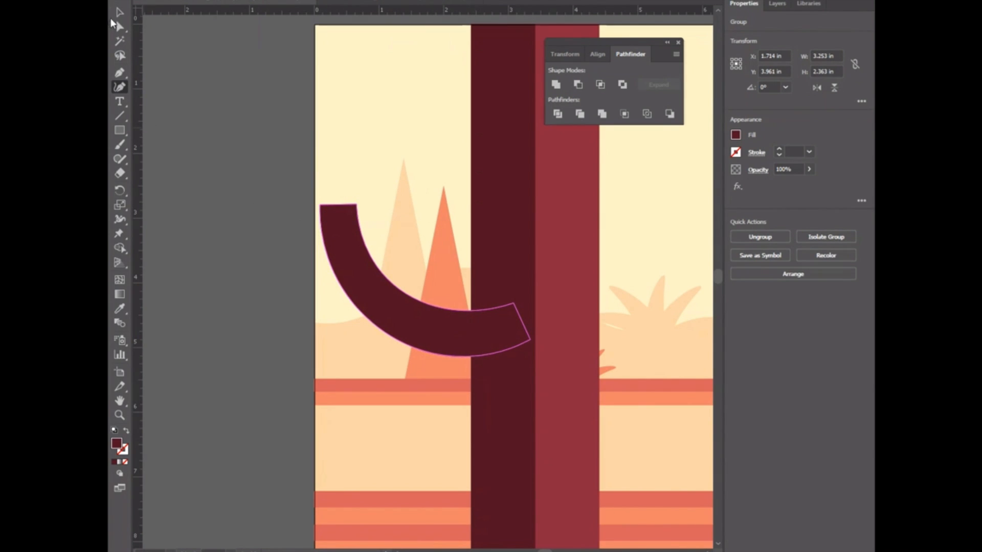
pyautogui.click(118, 12)
pyautogui.click(178, 112)
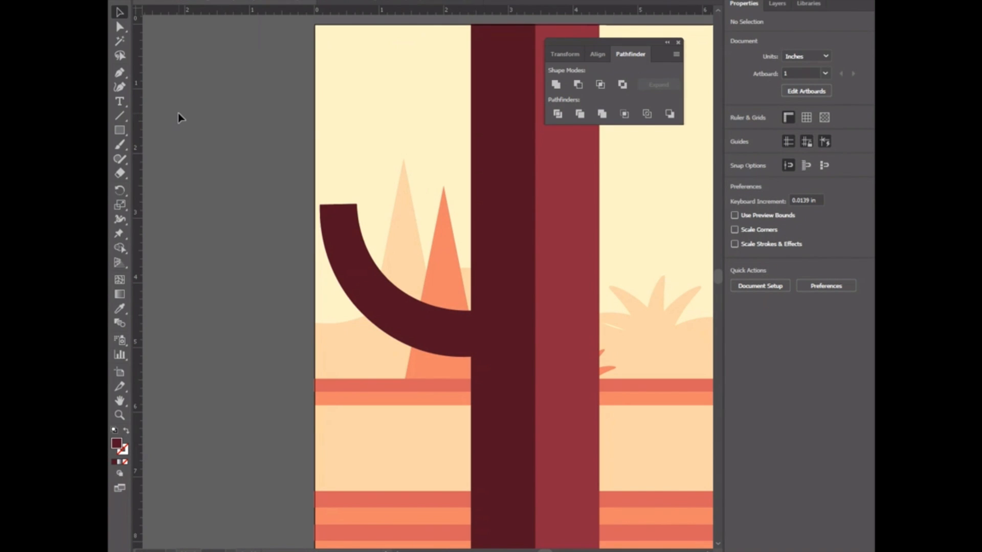
# Step: Draw a dark maroon rectangle about 1.06 in wide and 0.55 in tall overlapping the right trunk's left edge
pyautogui.hotkey('ctrl', '0')
pyautogui.hotkey('ctrl', '-')
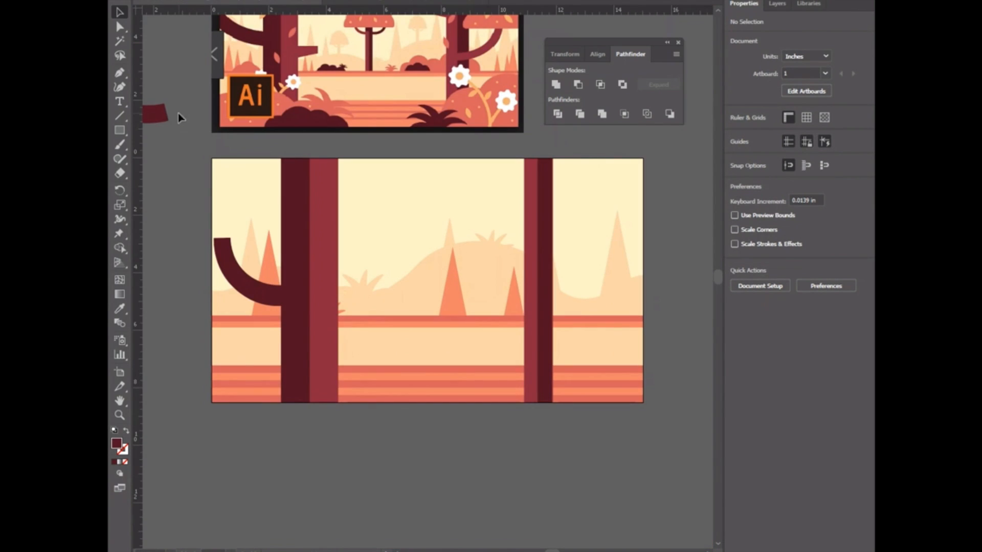
pyautogui.scroll(1, 178, 259)
pyautogui.scroll(1, 177, 263)
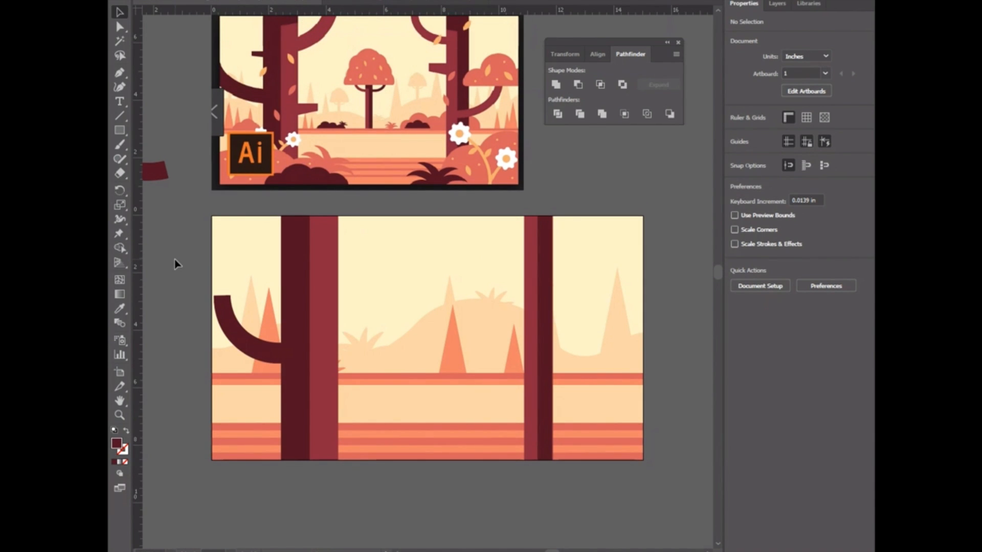
pyautogui.scroll(1, 176, 264)
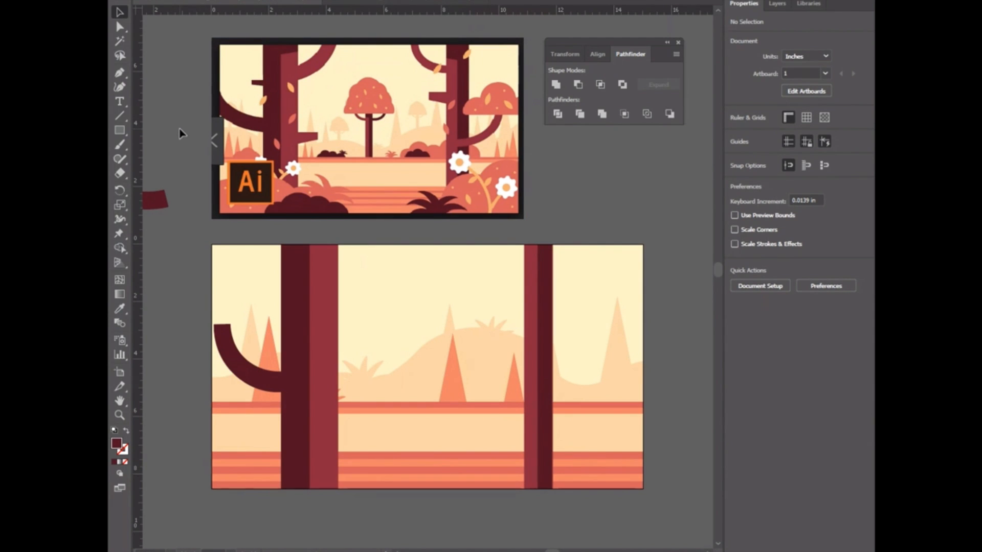
pyautogui.click(115, 131)
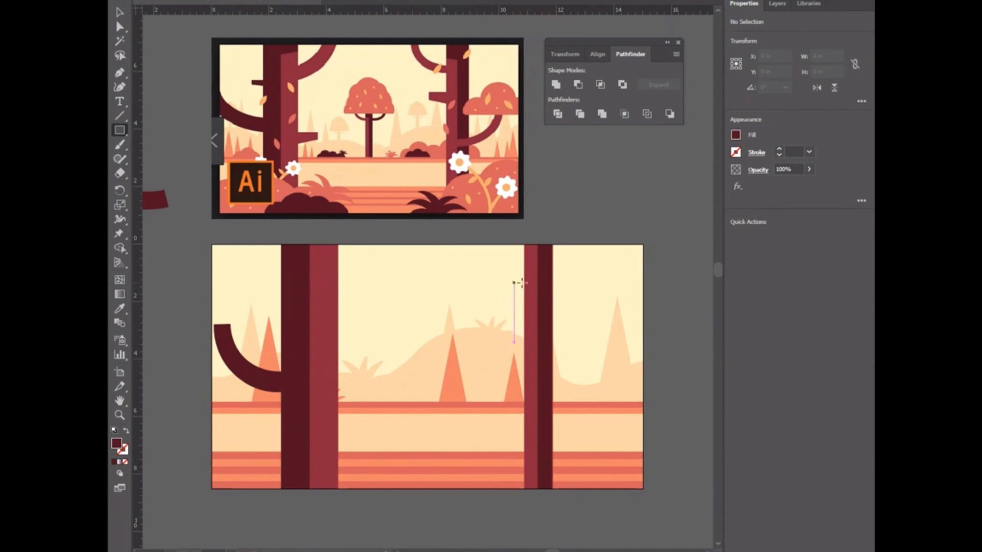
pyautogui.moveTo(530, 320); pyautogui.dragTo(500, 304)
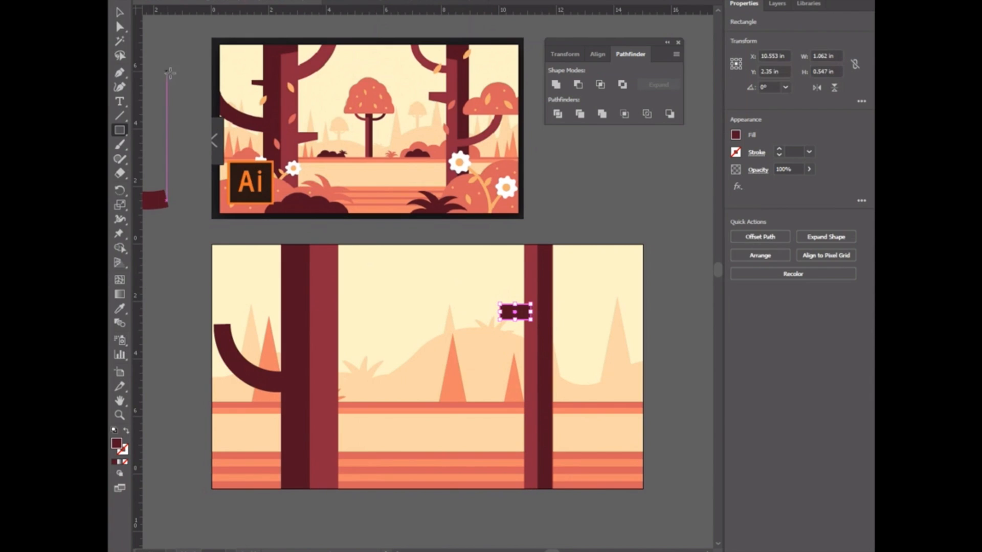
pyautogui.click(119, 12)
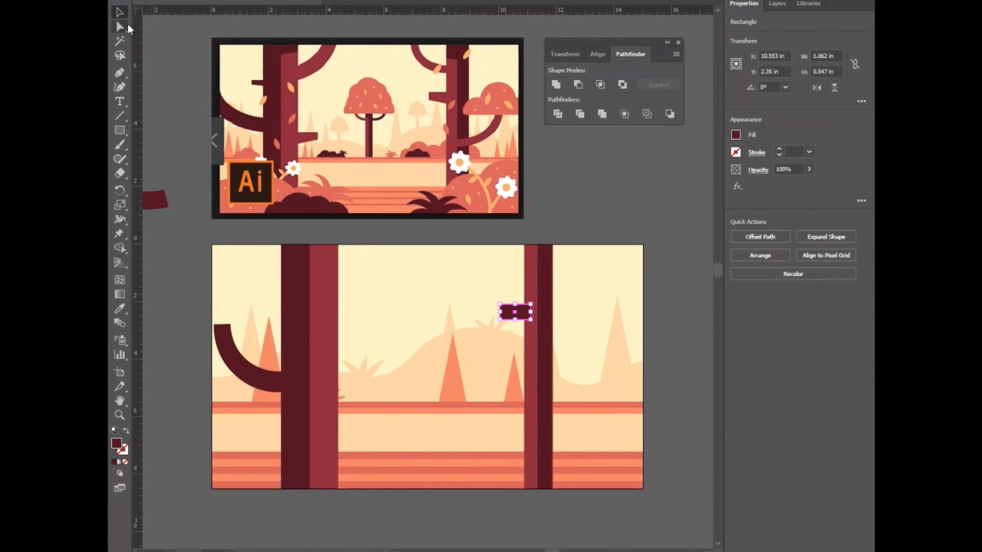
# Step: Pull the small rectangle's lower trunk-side corner down with the Curvature tool to form a tapered branch stub about 0.86 in tall
pyautogui.click(117, 87)
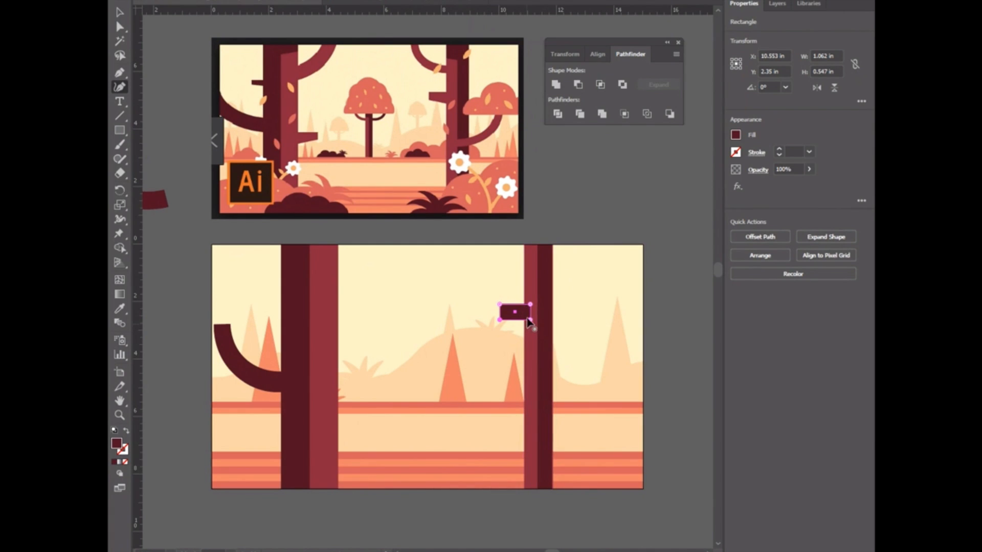
pyautogui.moveTo(530, 321); pyautogui.dragTo(531, 329)
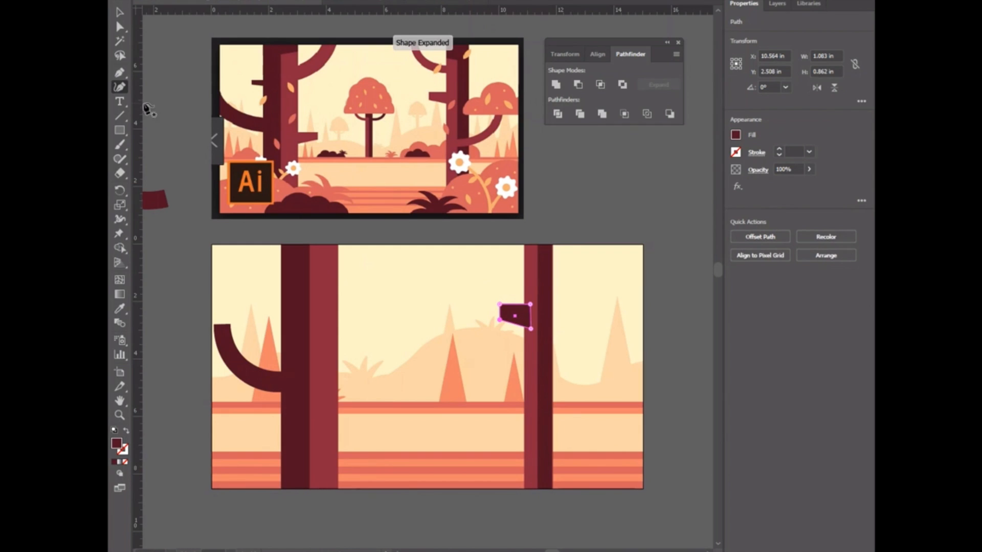
pyautogui.press('v')
pyautogui.click(178, 106)
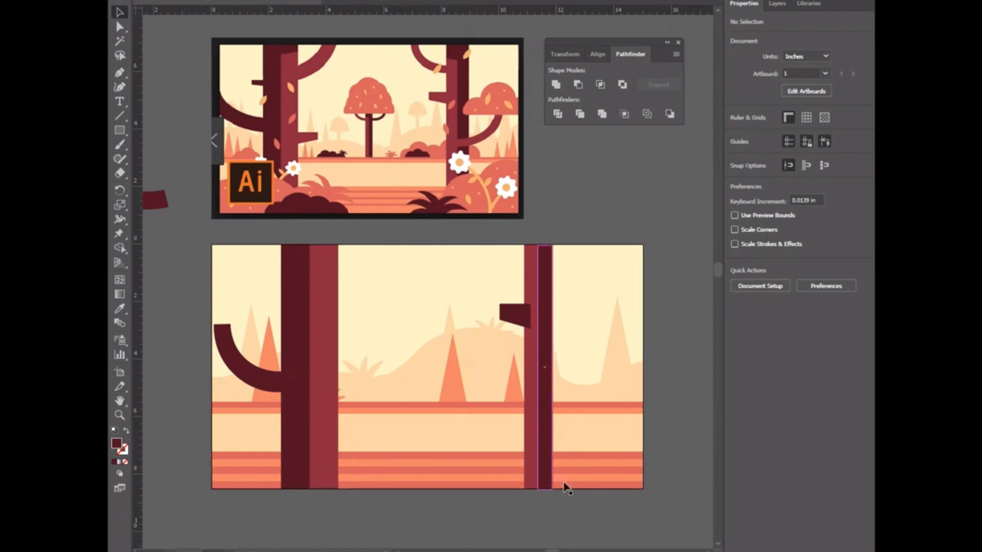
# Step: Examine the leaves and branches on the left trunk in the reference image
pyautogui.click(516, 322)
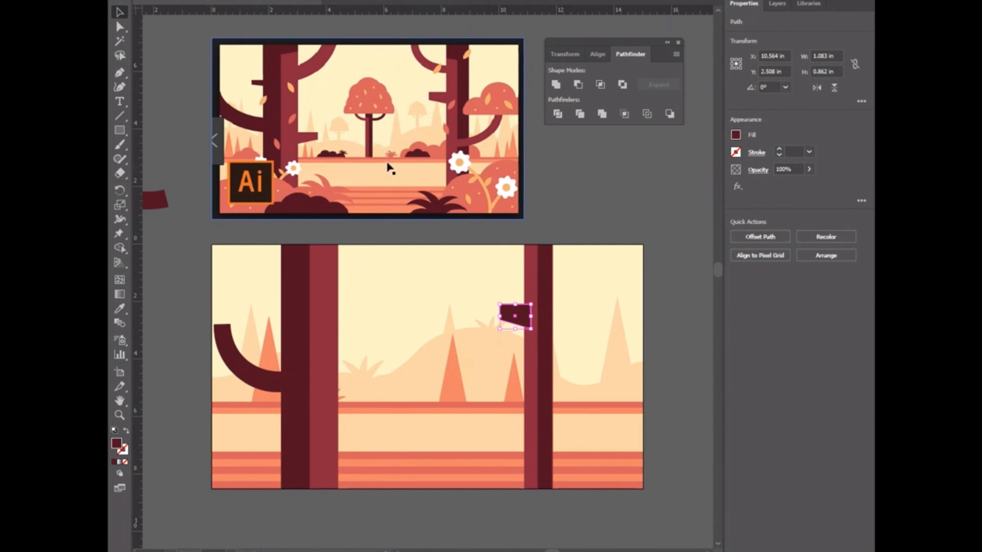
pyautogui.click(293, 93)
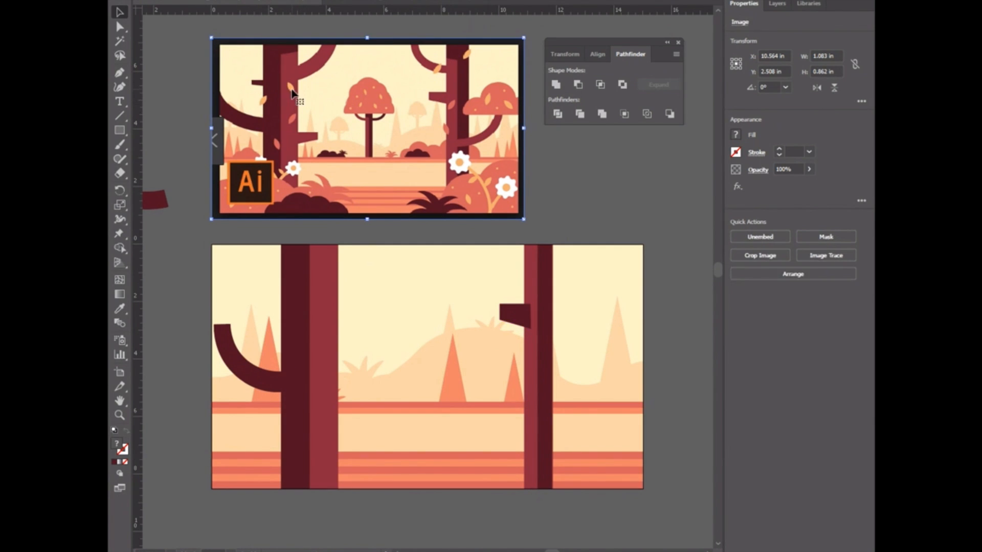
pyautogui.hotkey('ctrl', '=')
pyautogui.hotkey('ctrl', '=')
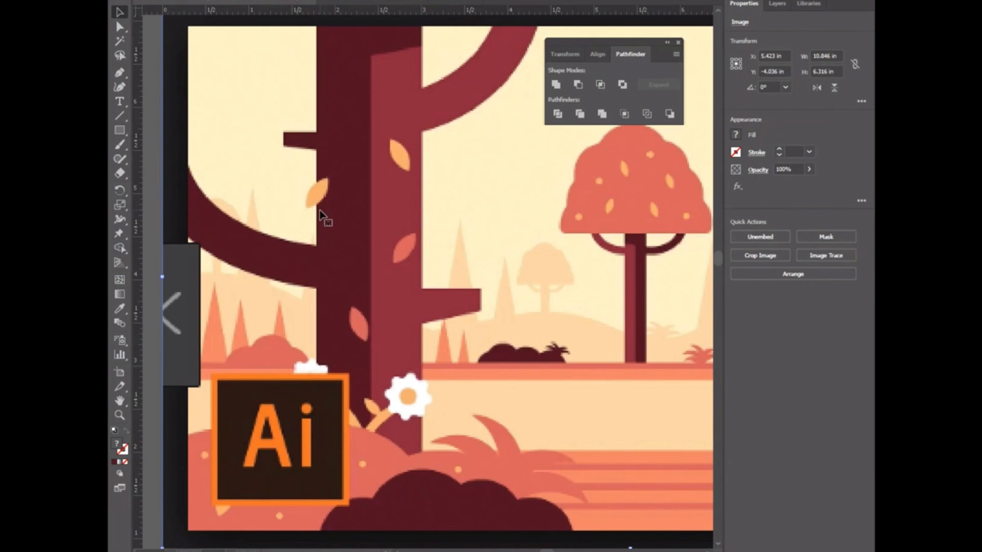
pyautogui.scroll(-2, 323, 215)
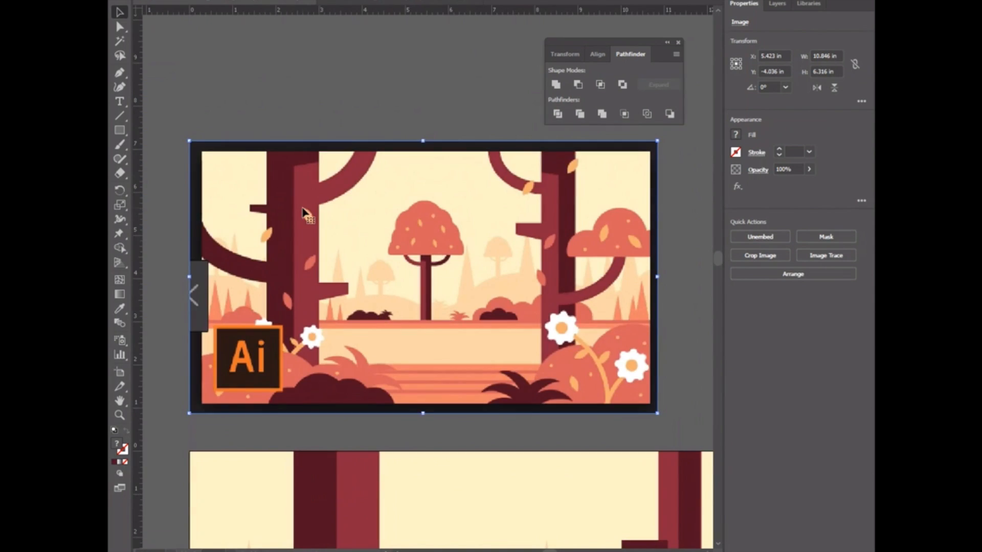
pyautogui.scroll(-2, 304, 212)
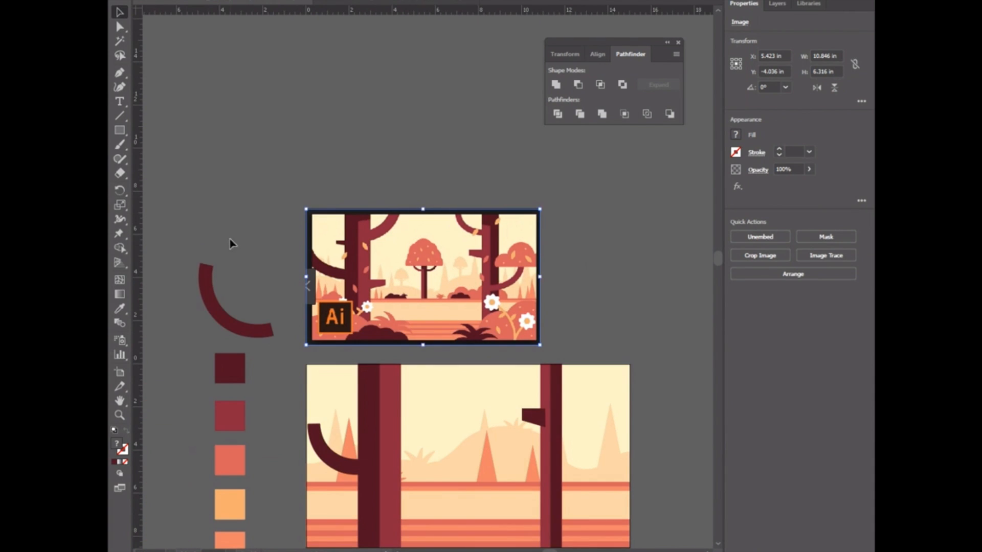
pyautogui.scroll(-2, 230, 241)
# Step: Create a maroon four-sided polygon with a 3.878 in radius in the empty area above the spare curved branch
pyautogui.click(120, 130)
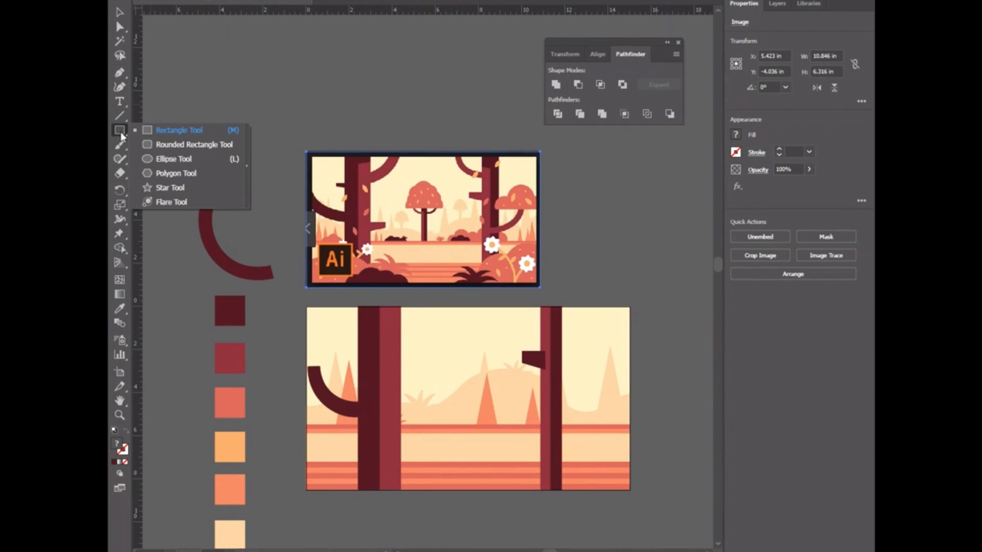
pyautogui.click(168, 173)
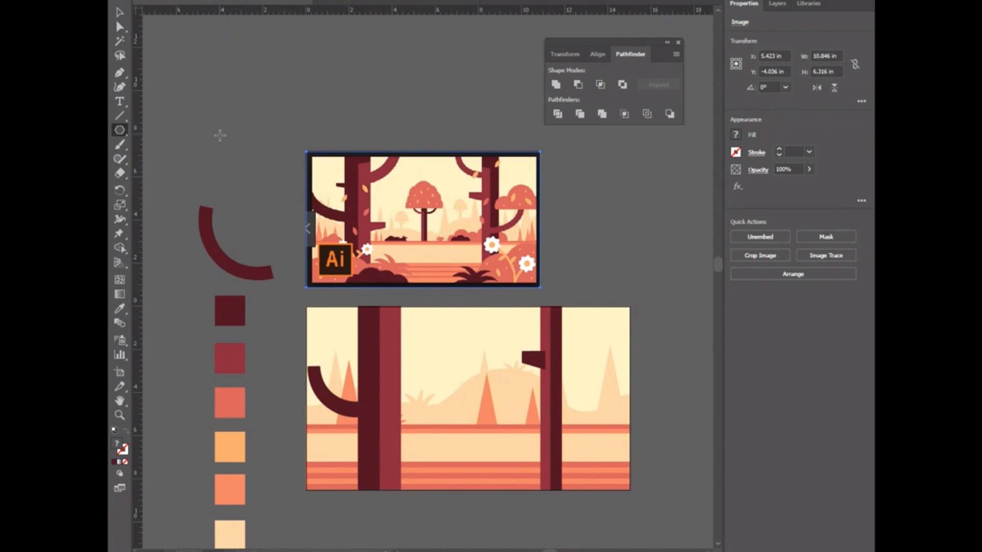
pyautogui.click(220, 135)
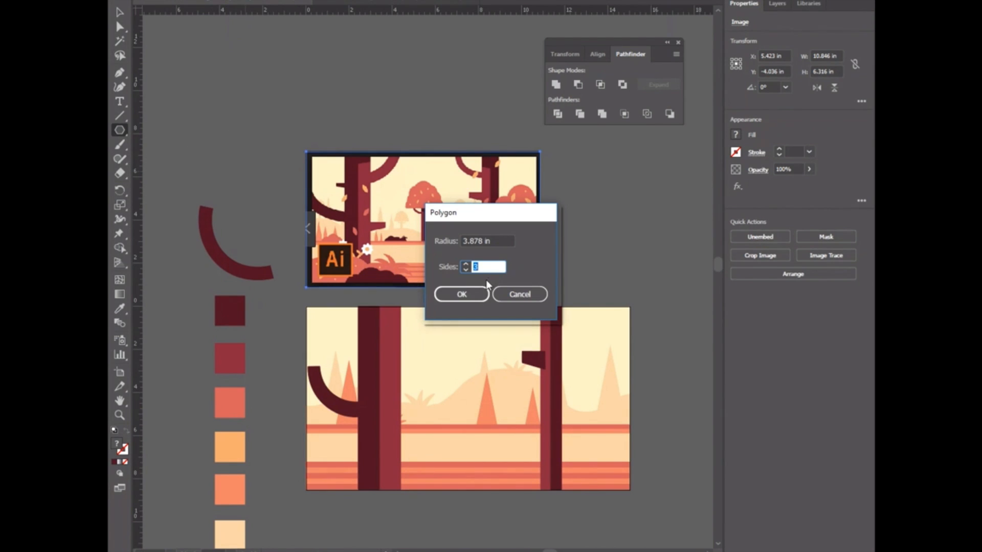
pyautogui.write('4')
pyautogui.click(461, 295)
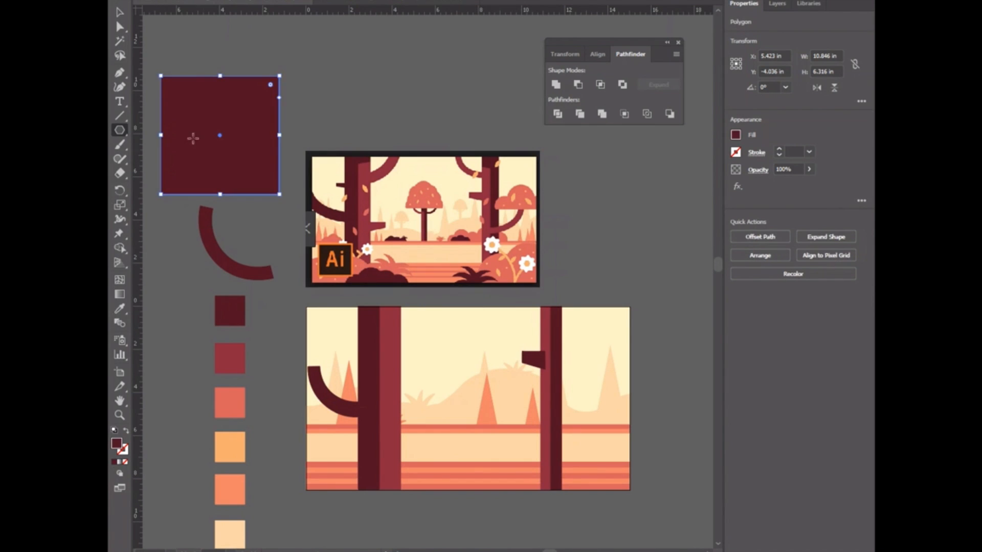
# Step: Rotate the square 45° into a diamond and scale it down to about 4.75 in wide
pyautogui.click(119, 11)
pyautogui.moveTo(281, 68); pyautogui.dragTo(269, 104)
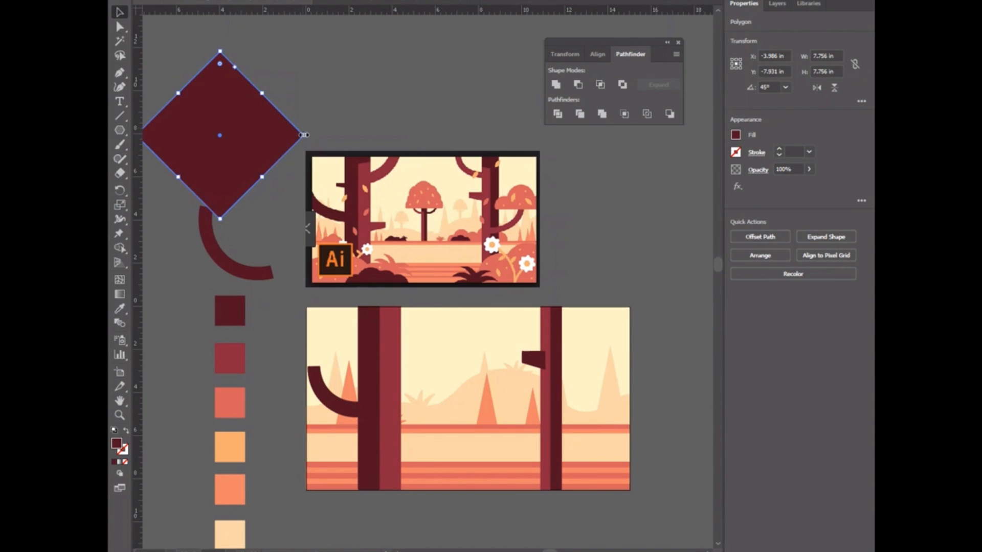
pyautogui.moveTo(305, 134); pyautogui.dragTo(234, 137)
# Step: Smooth the diamond's two side corners with the Curvature tool and pull them inward to form a leaf about 1.36 in wide
pyautogui.click(120, 88)
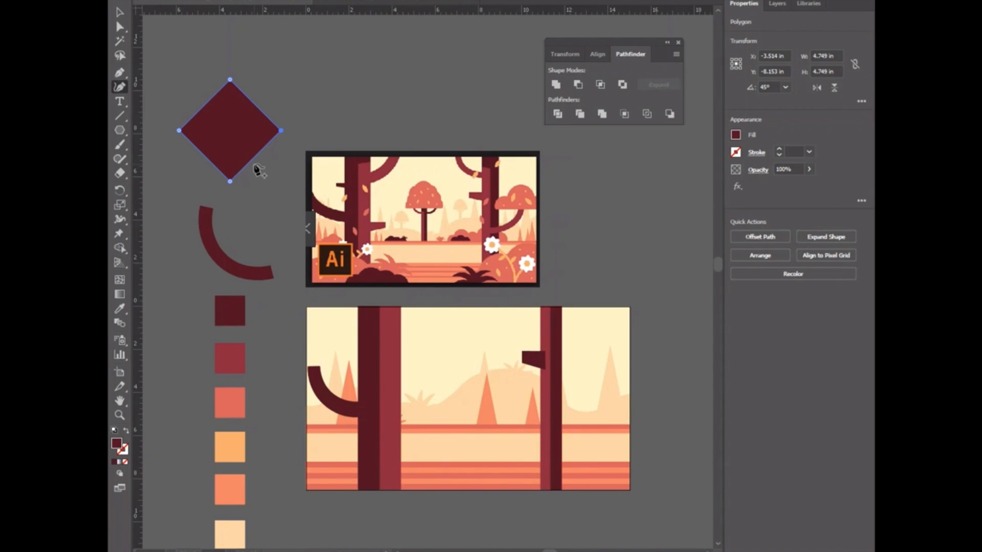
pyautogui.doubleClick(281, 132)
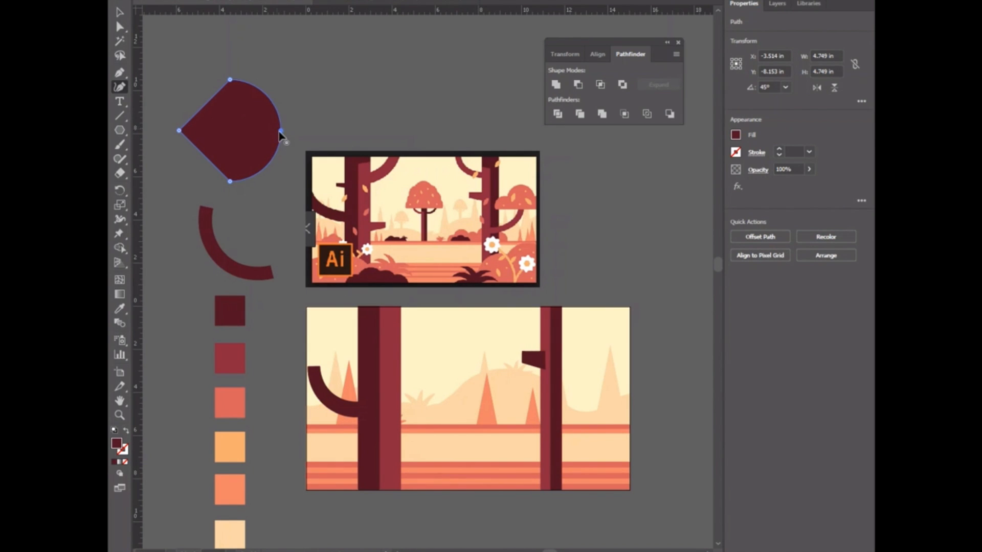
pyautogui.moveTo(281, 132); pyautogui.dragTo(262, 132)
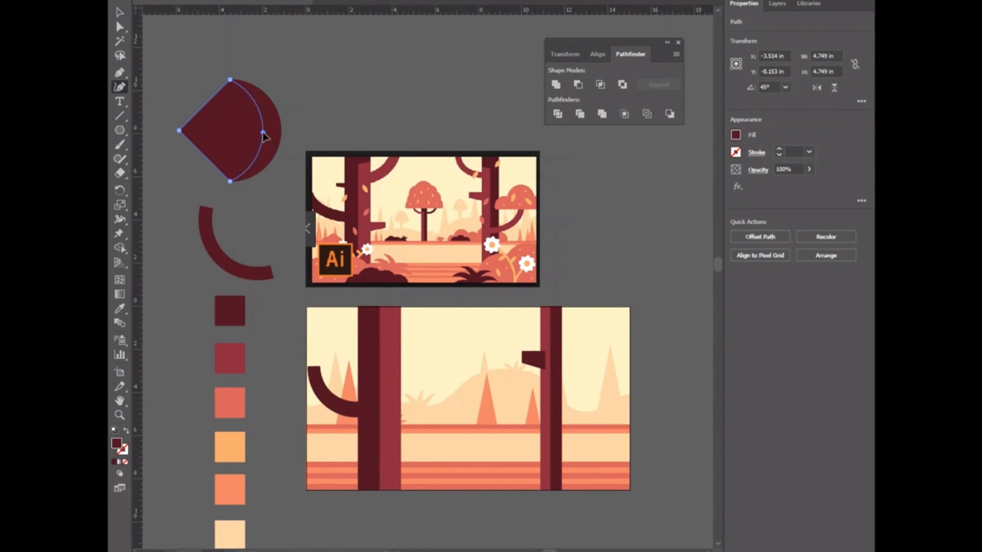
pyautogui.doubleClick(179, 131)
pyautogui.click(180, 131)
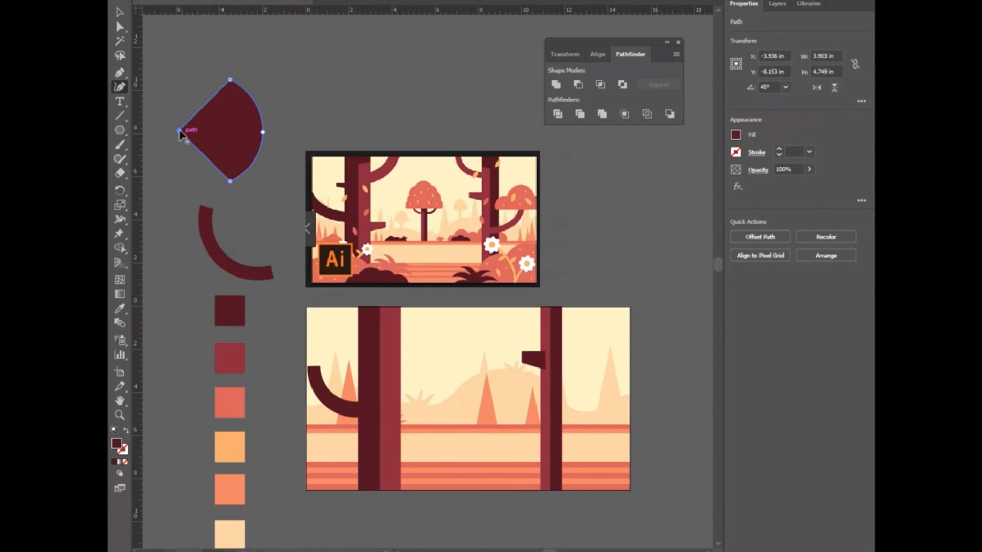
pyautogui.doubleClick(180, 131)
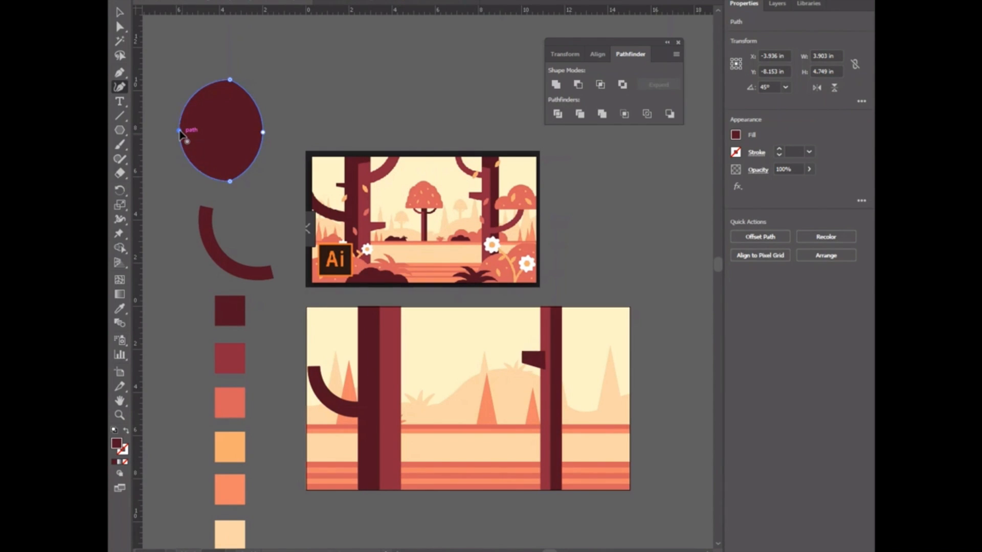
pyautogui.doubleClick(179, 131)
pyautogui.moveTo(183, 132); pyautogui.dragTo(245, 133)
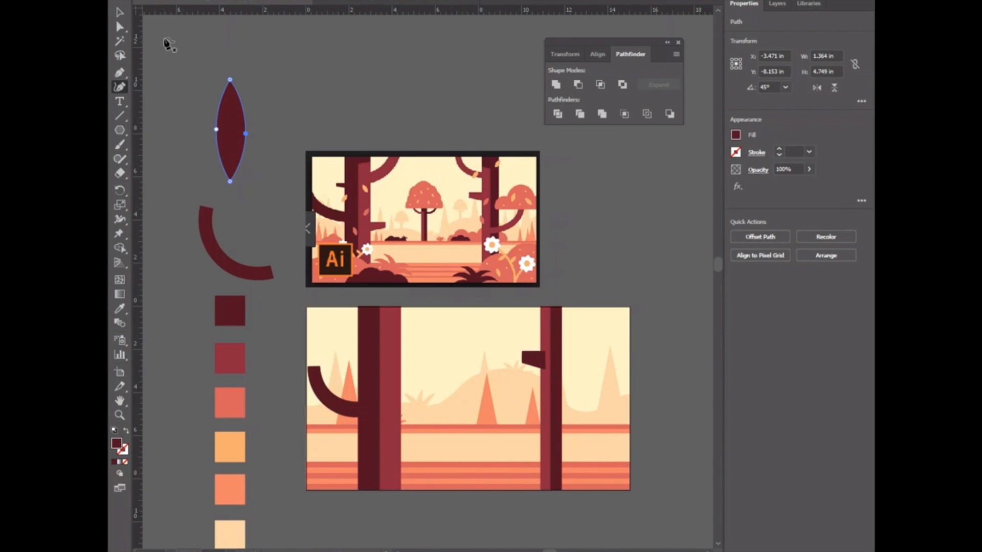
pyautogui.click(120, 11)
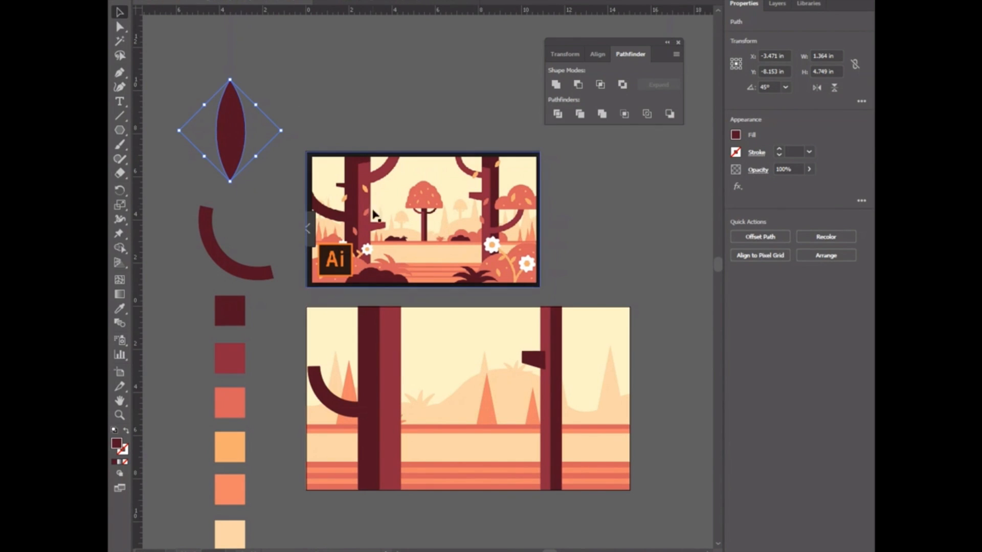
# Step: Draw a maroon five-pointed star about 2.92 by 2.79 in over the central tree of the reference image
pyautogui.click(449, 247)
pyautogui.hotkey('ctrl', '=')
pyautogui.hotkey('ctrl', '=')
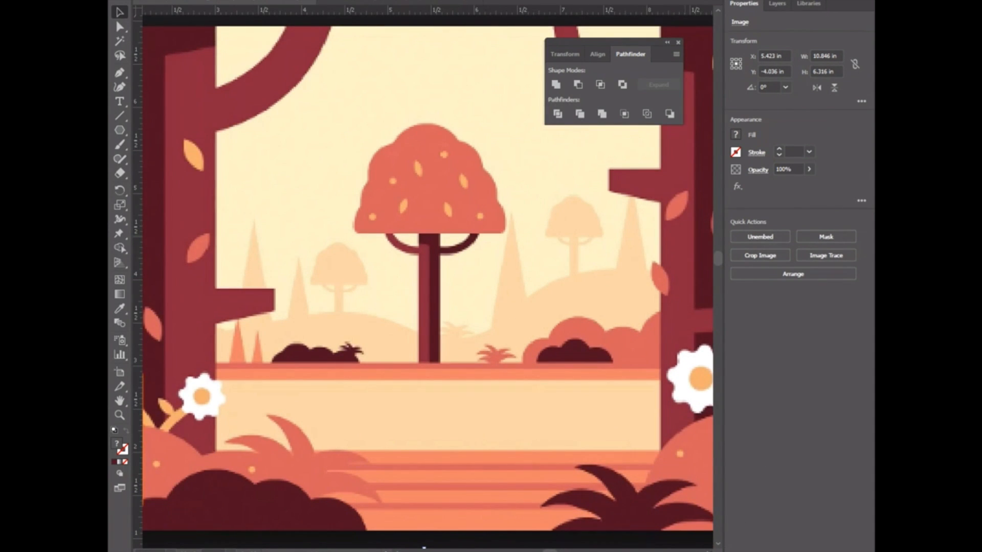
pyautogui.hscroll(7, 428, 278)
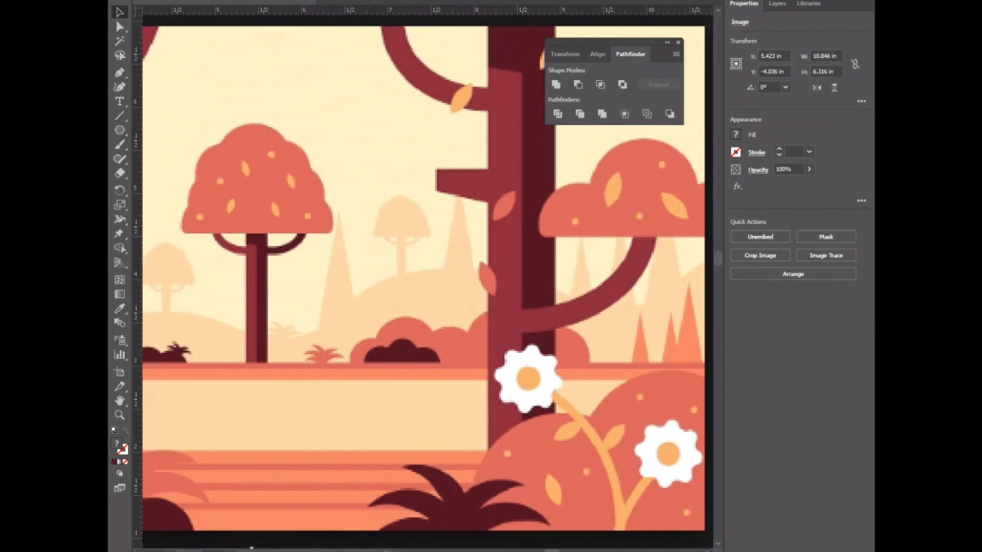
pyautogui.hscroll(1, 714, 515)
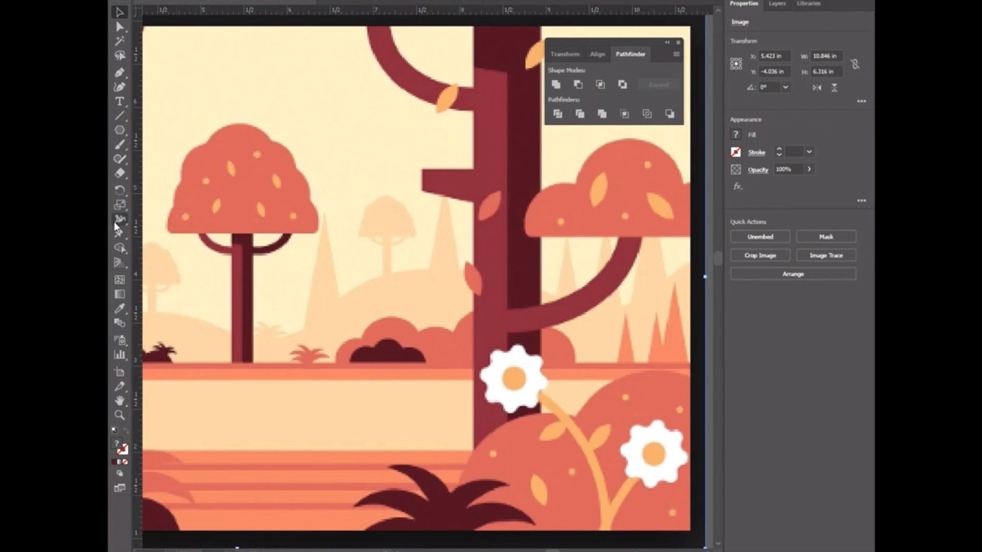
pyautogui.click(119, 131)
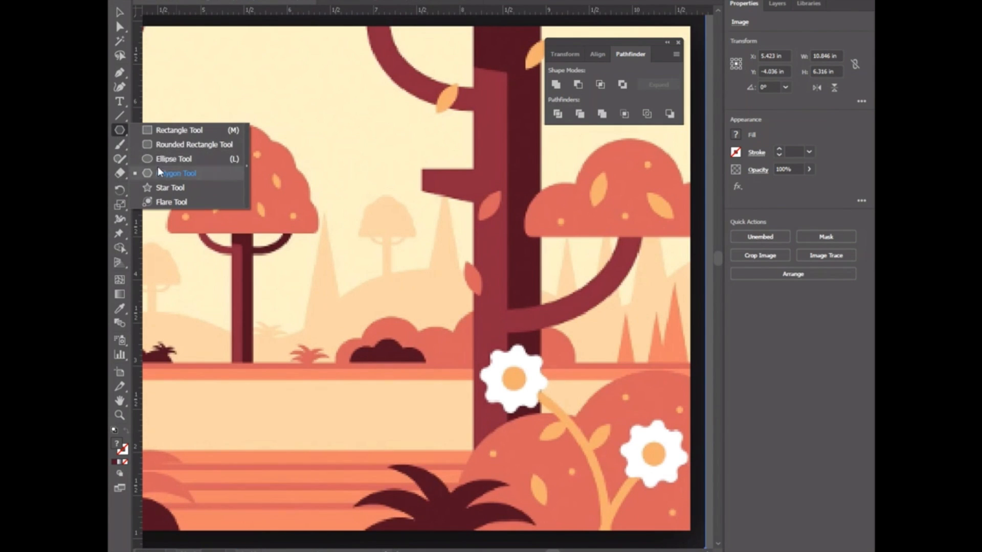
pyautogui.click(155, 187)
pyautogui.moveTo(296, 199); pyautogui.dragTo(371, 307)
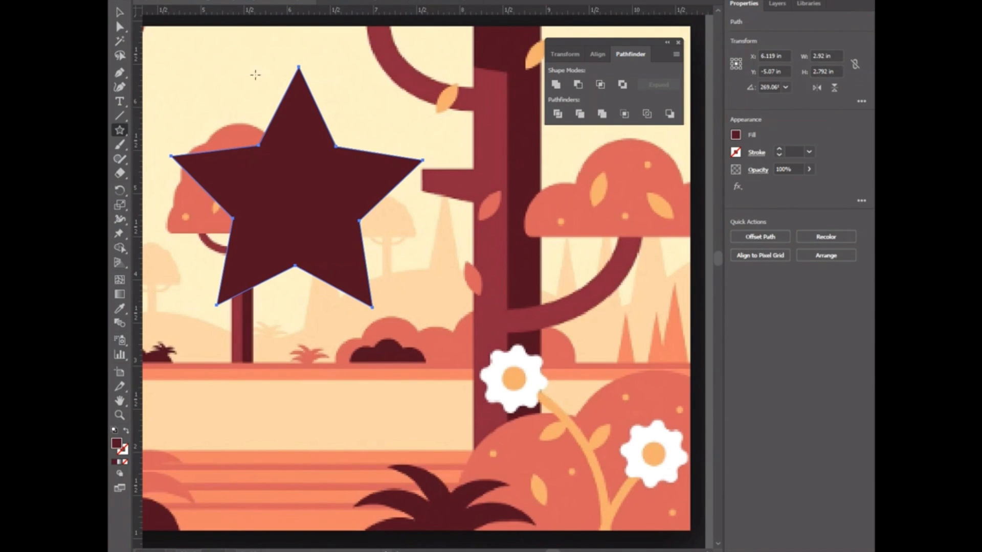
pyautogui.click(119, 12)
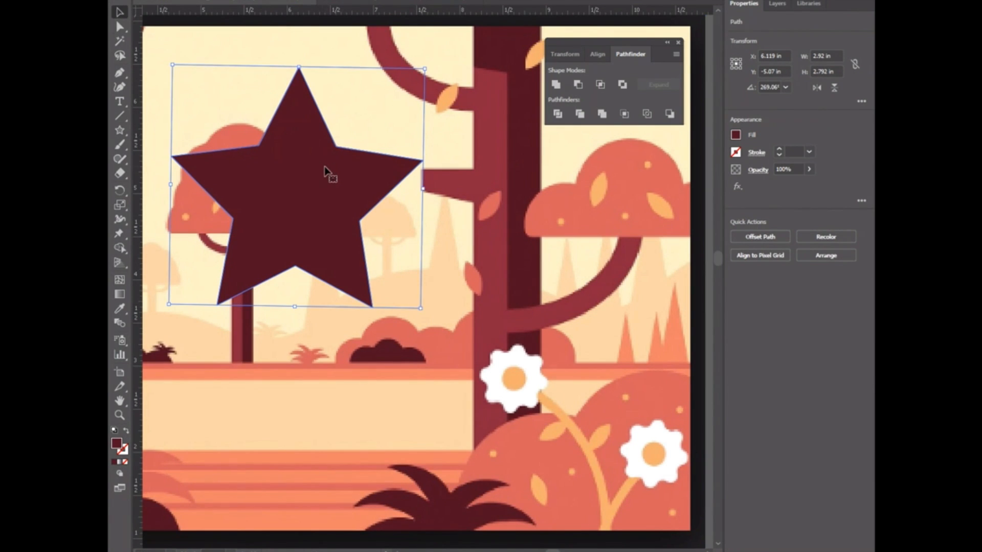
# Step: Round all the star's corners with the Direct Selection tool to form a soft flower shape about 2.0 by 1.95 in
pyautogui.click(119, 30)
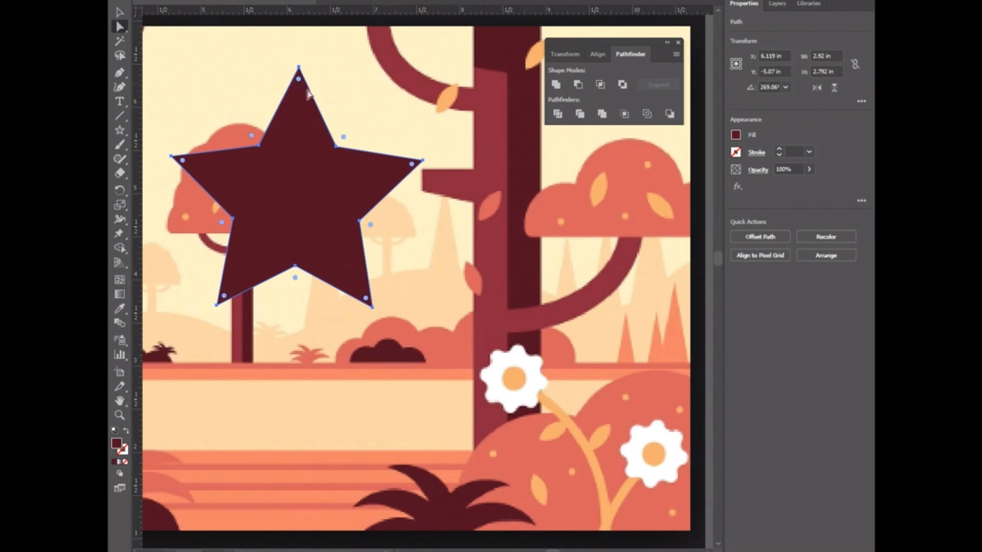
pyautogui.click(298, 67)
pyautogui.moveTo(299, 79); pyautogui.dragTo(296, 160)
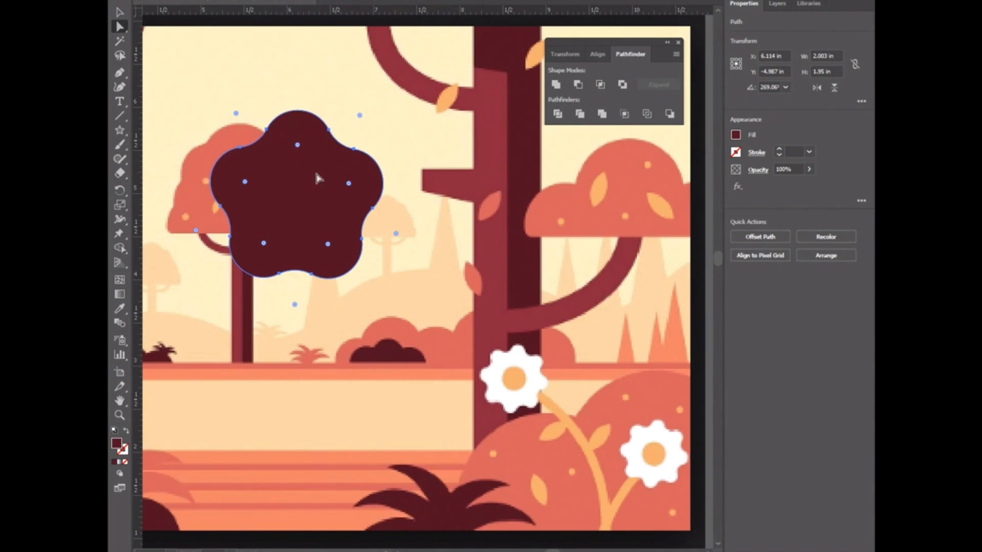
pyautogui.moveTo(297, 145); pyautogui.dragTo(316, 193)
pyautogui.hotkey('ctrl', '0')
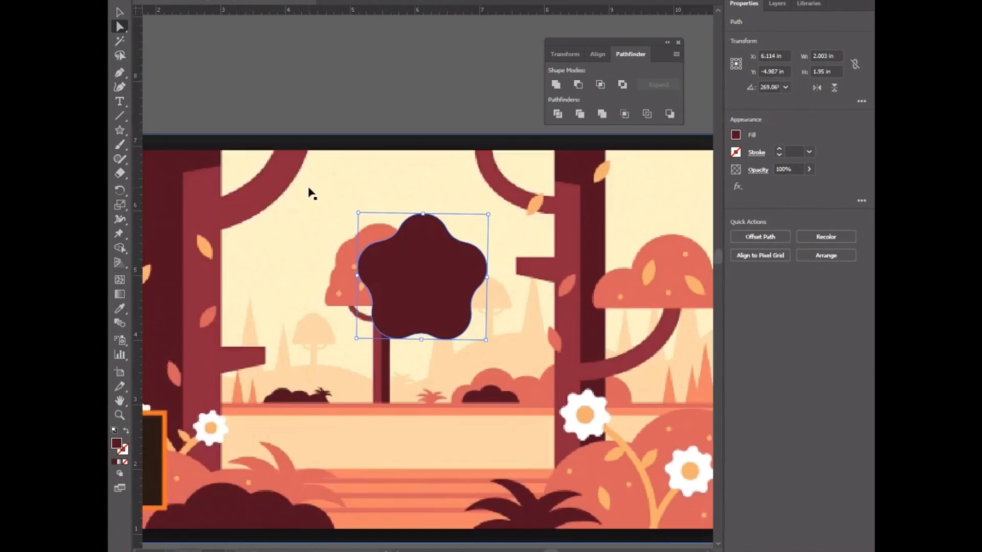